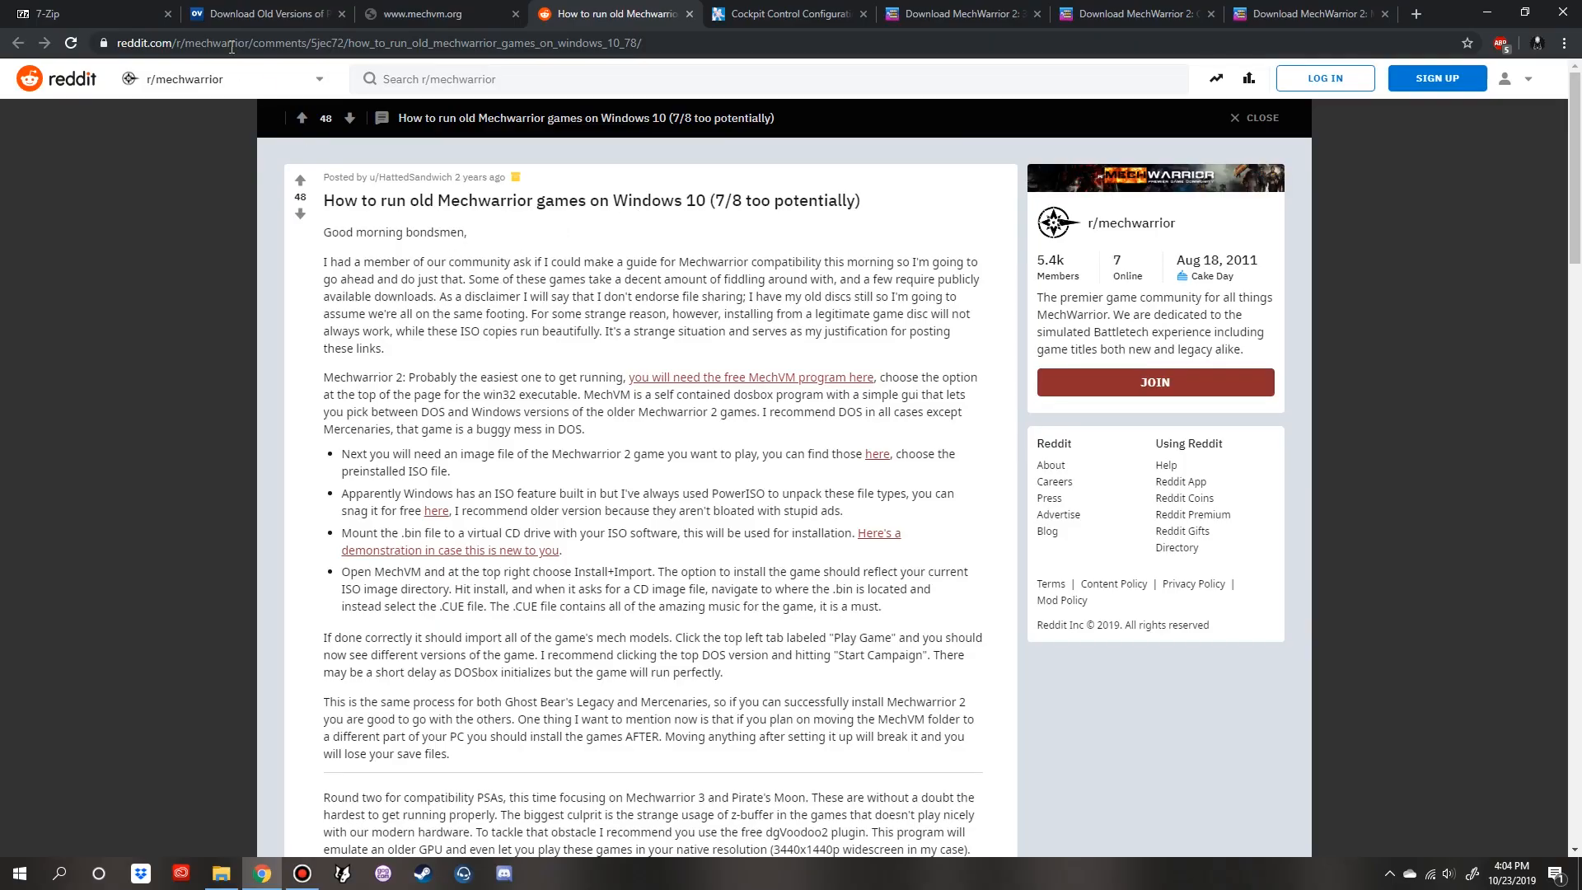
- Review the open pages for 7-Zip, PowerISO, the MechVM downloads and the Reddit guide on running old MechWarrior games on Windows 10
left_click(147, 9)
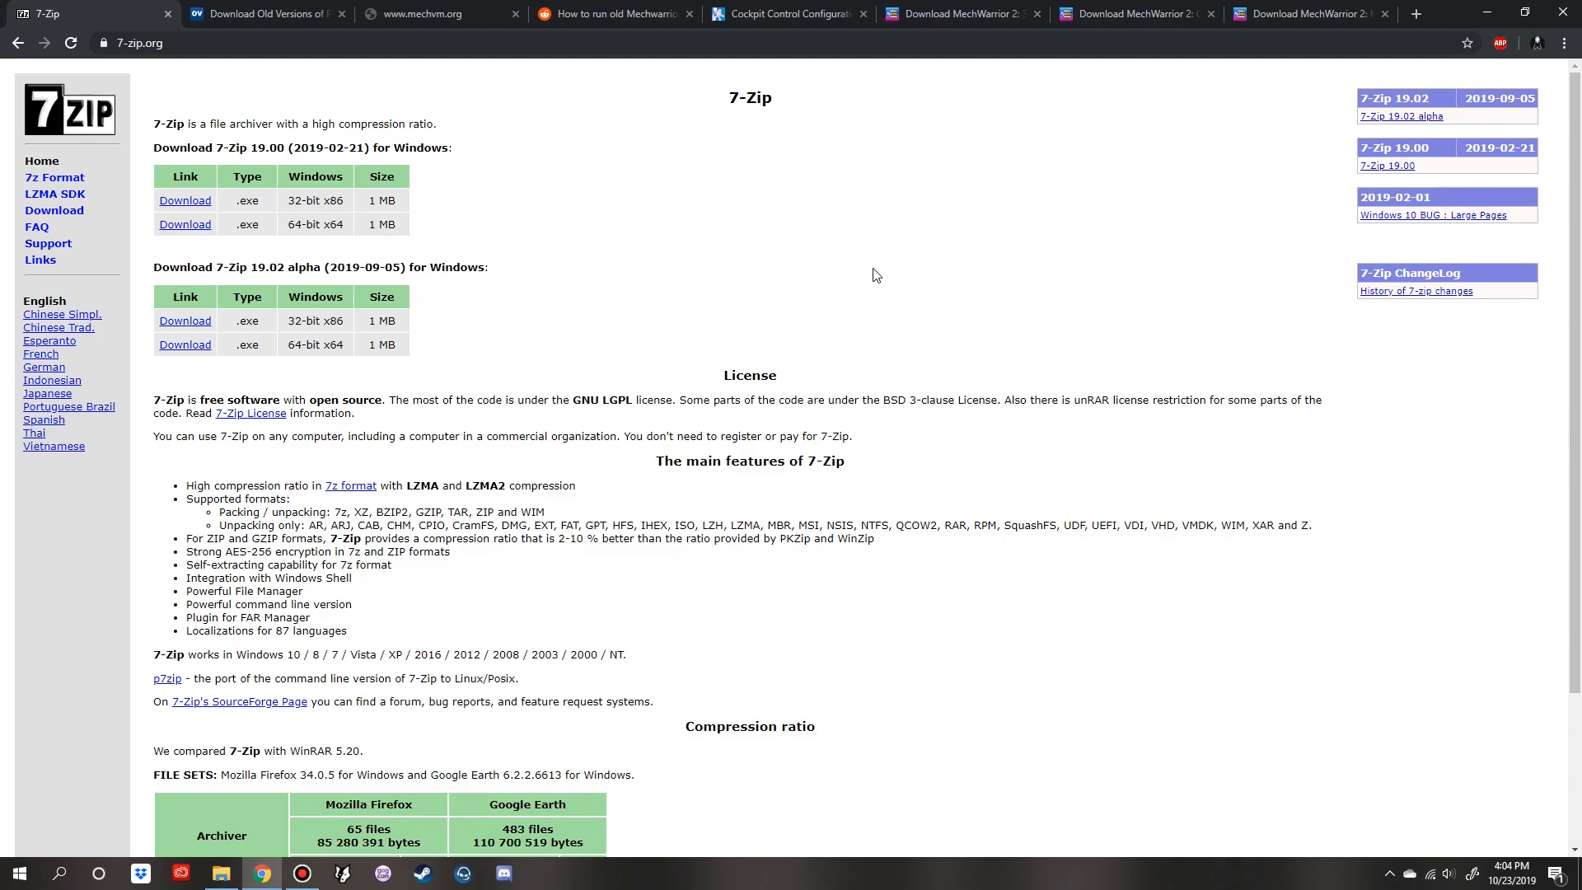
left_click(247, 13)
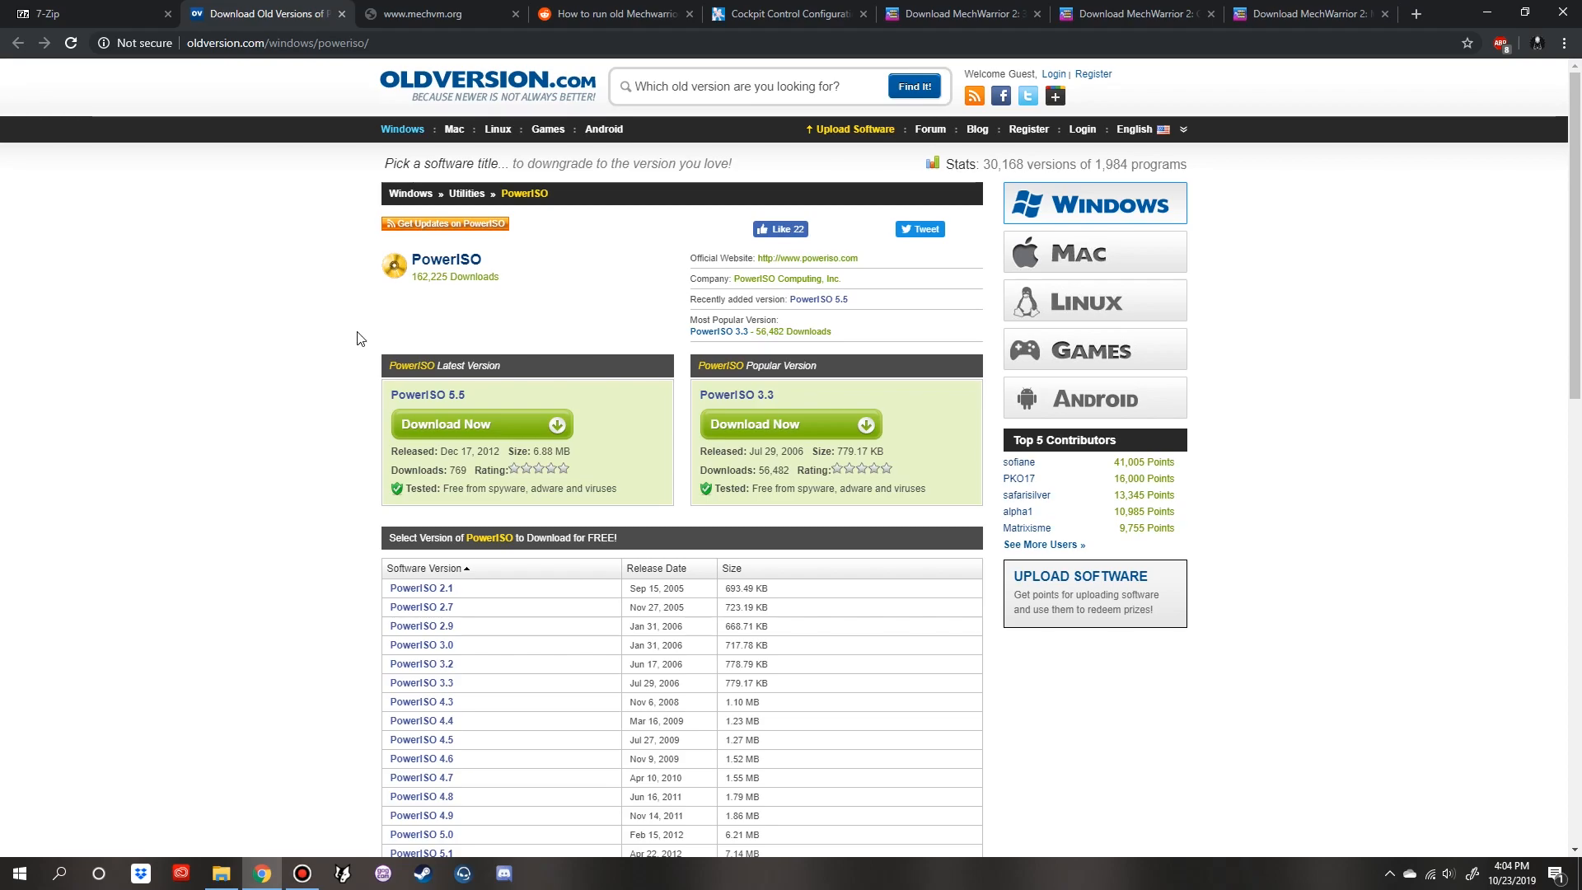
key("ctrl+Tab")
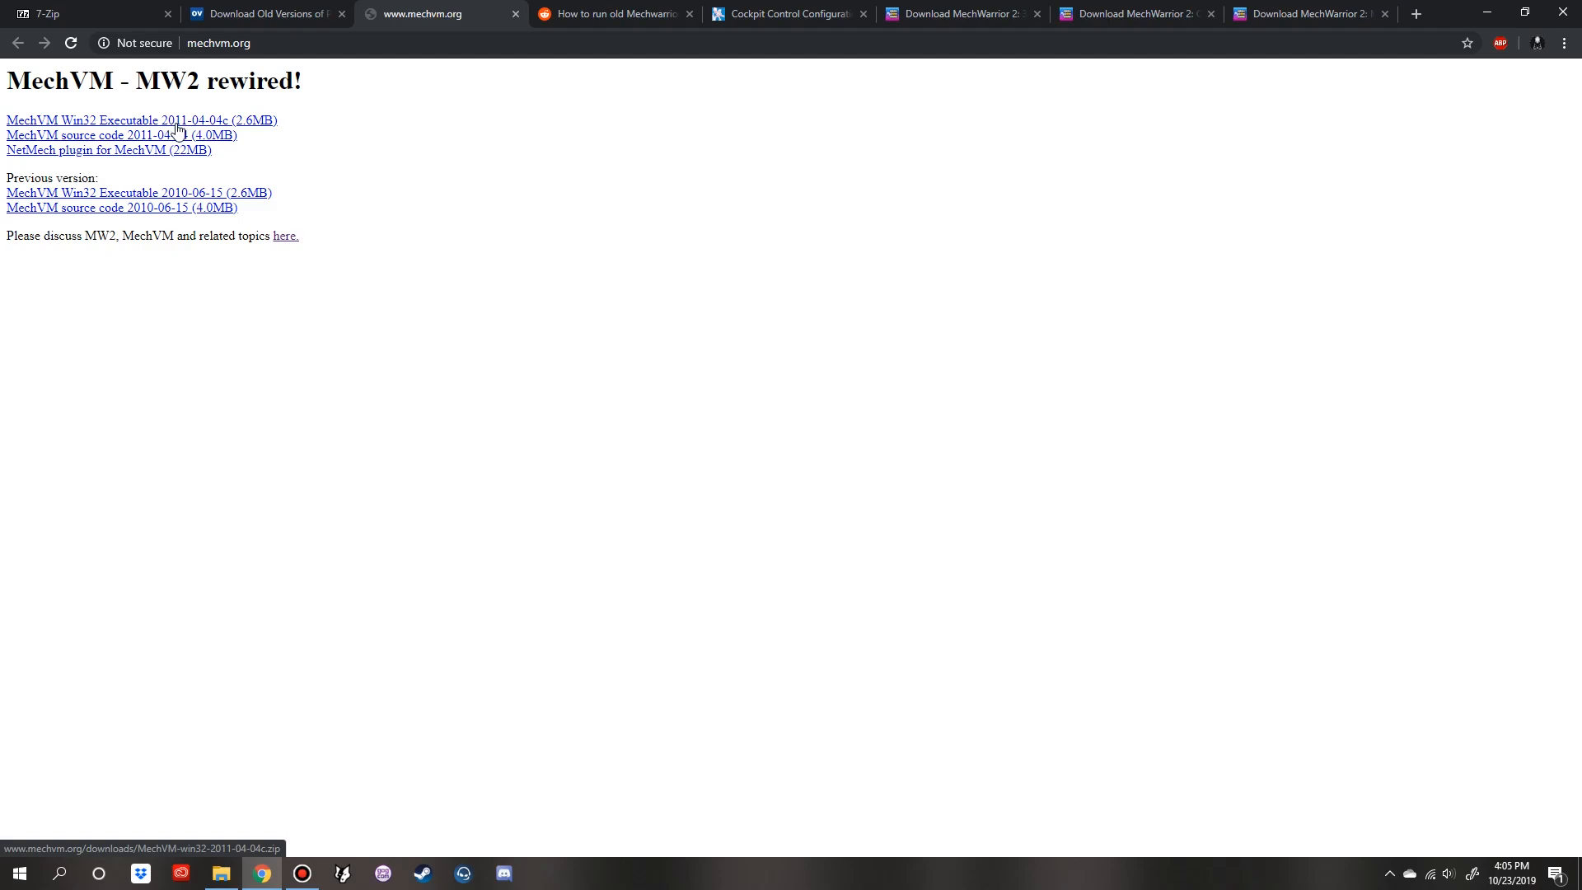
left_click(622, 14)
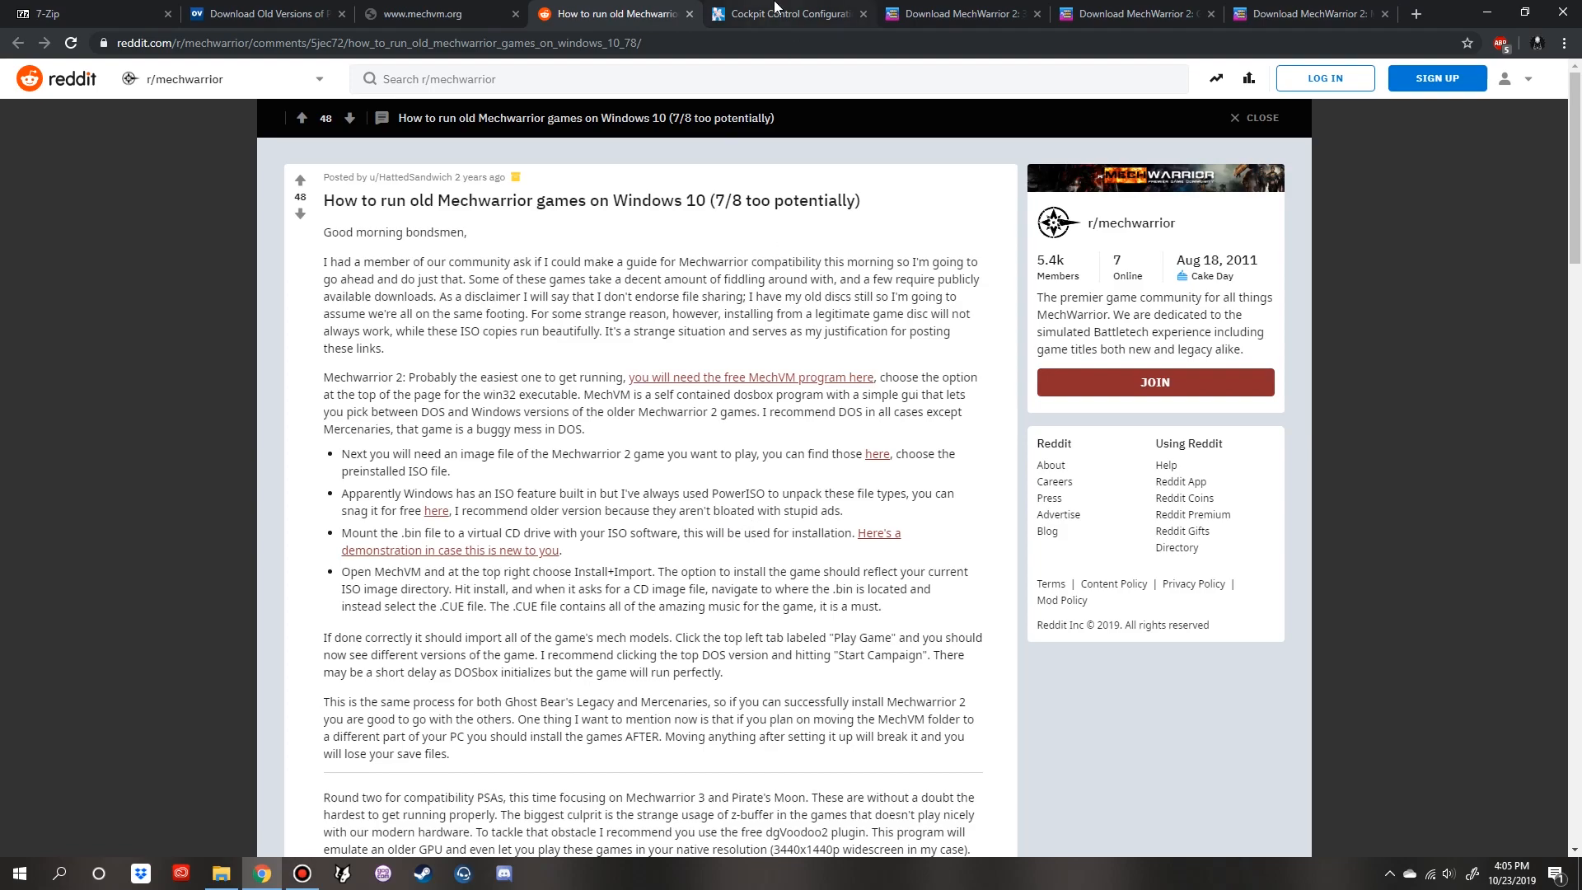
- Examine the forum topic on cockpit control configuration, covering the INPUT.MAP syntax, function list, mapping examples and keyboard diagram
key("ctrl+Tab")
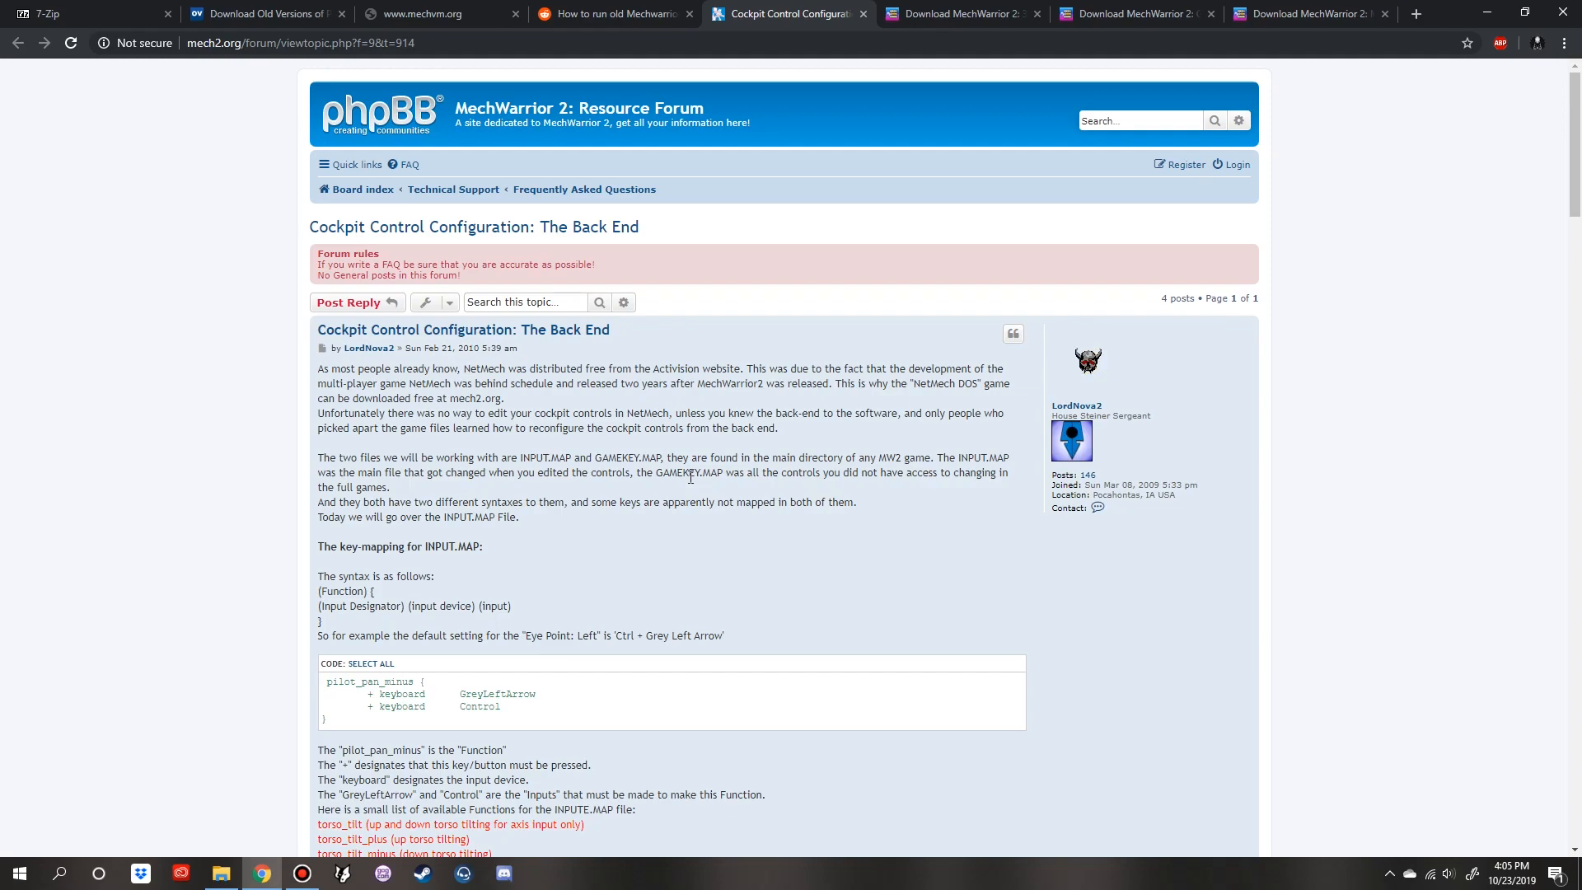
scroll(704, 481, "down", 15)
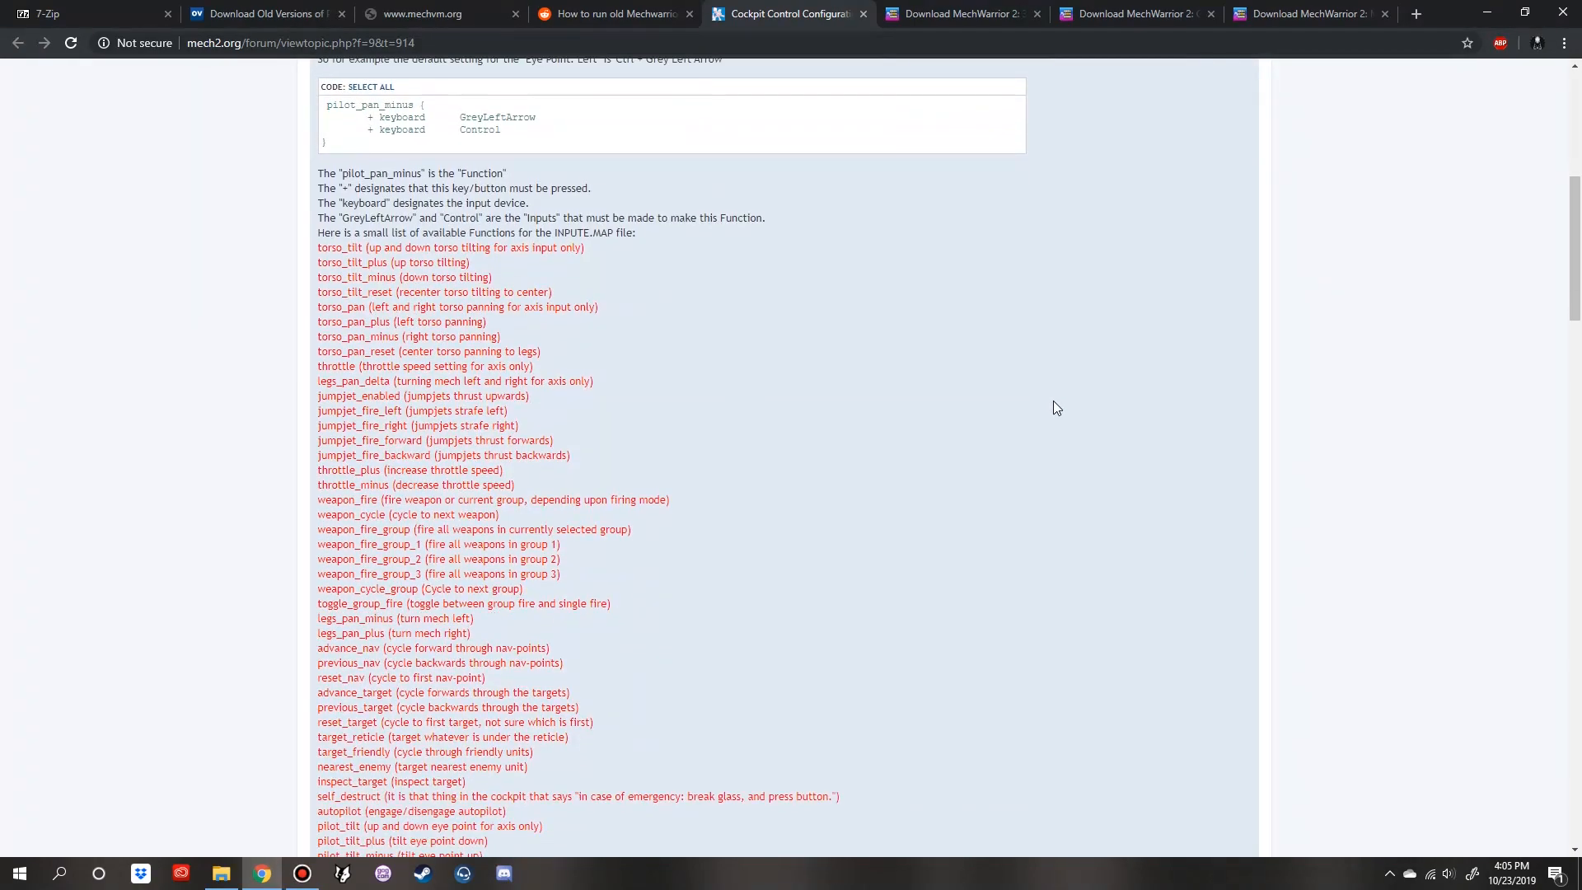
scroll(1051, 413, "down", 8)
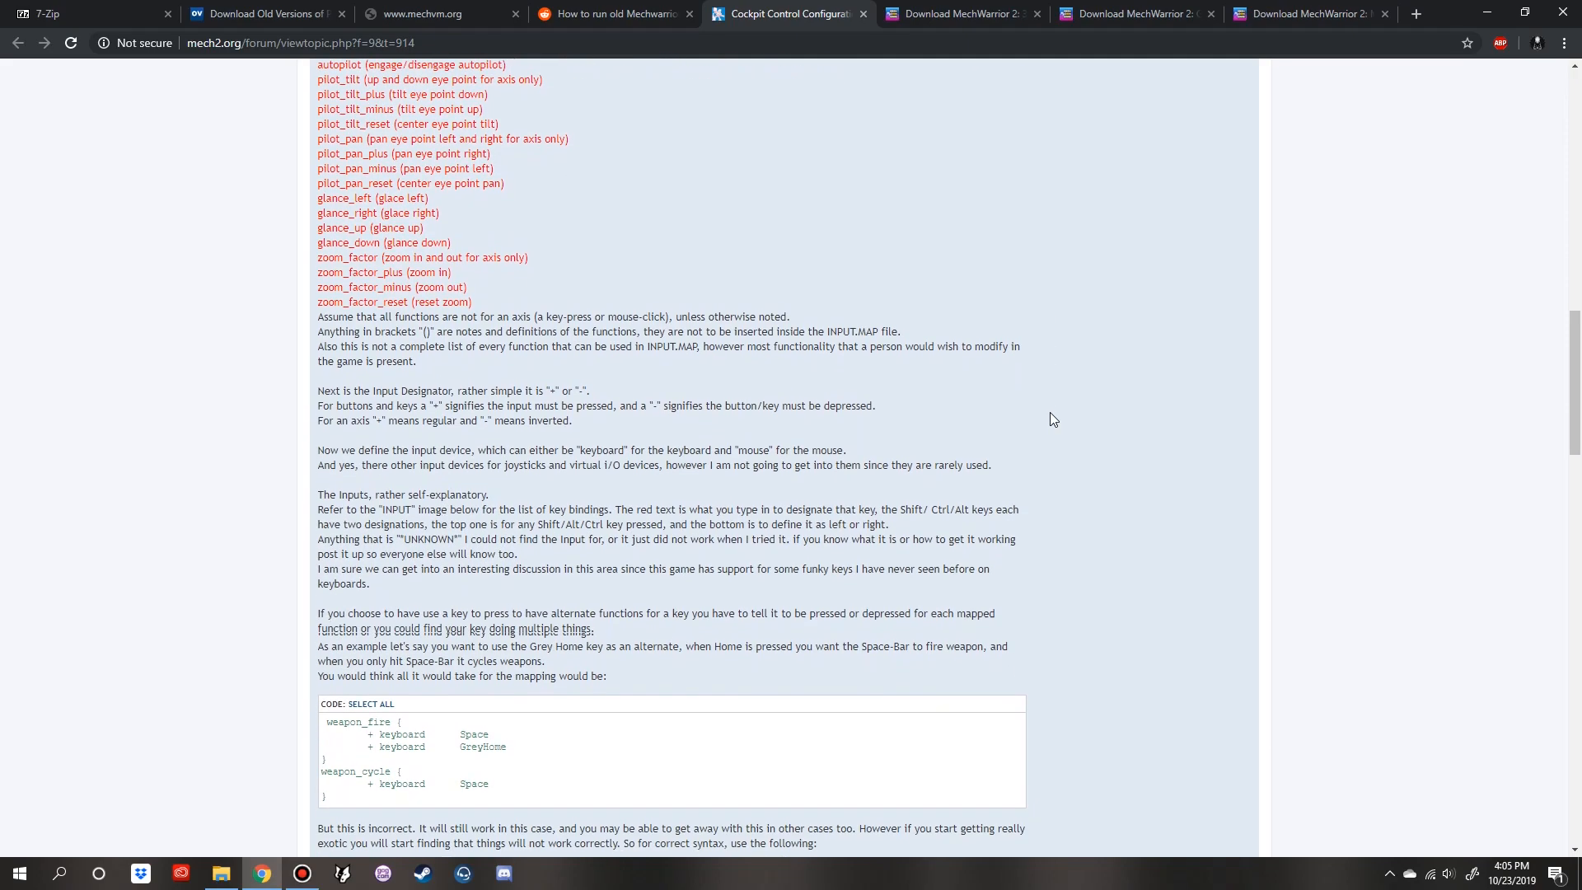
scroll(1050, 419, "down", 6)
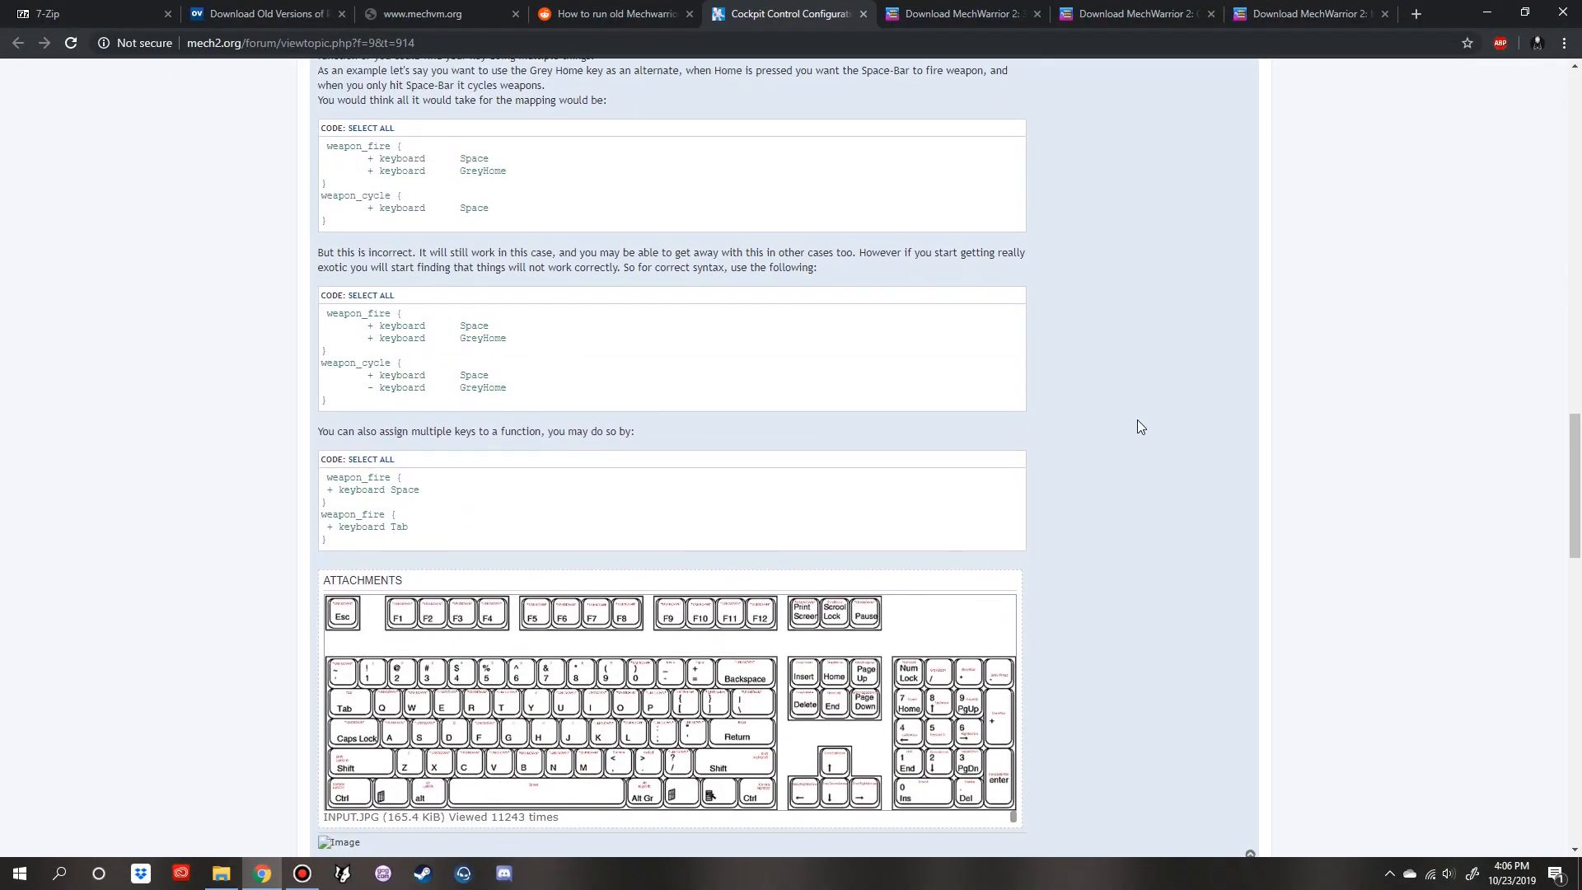
scroll(1138, 422, "down", 3)
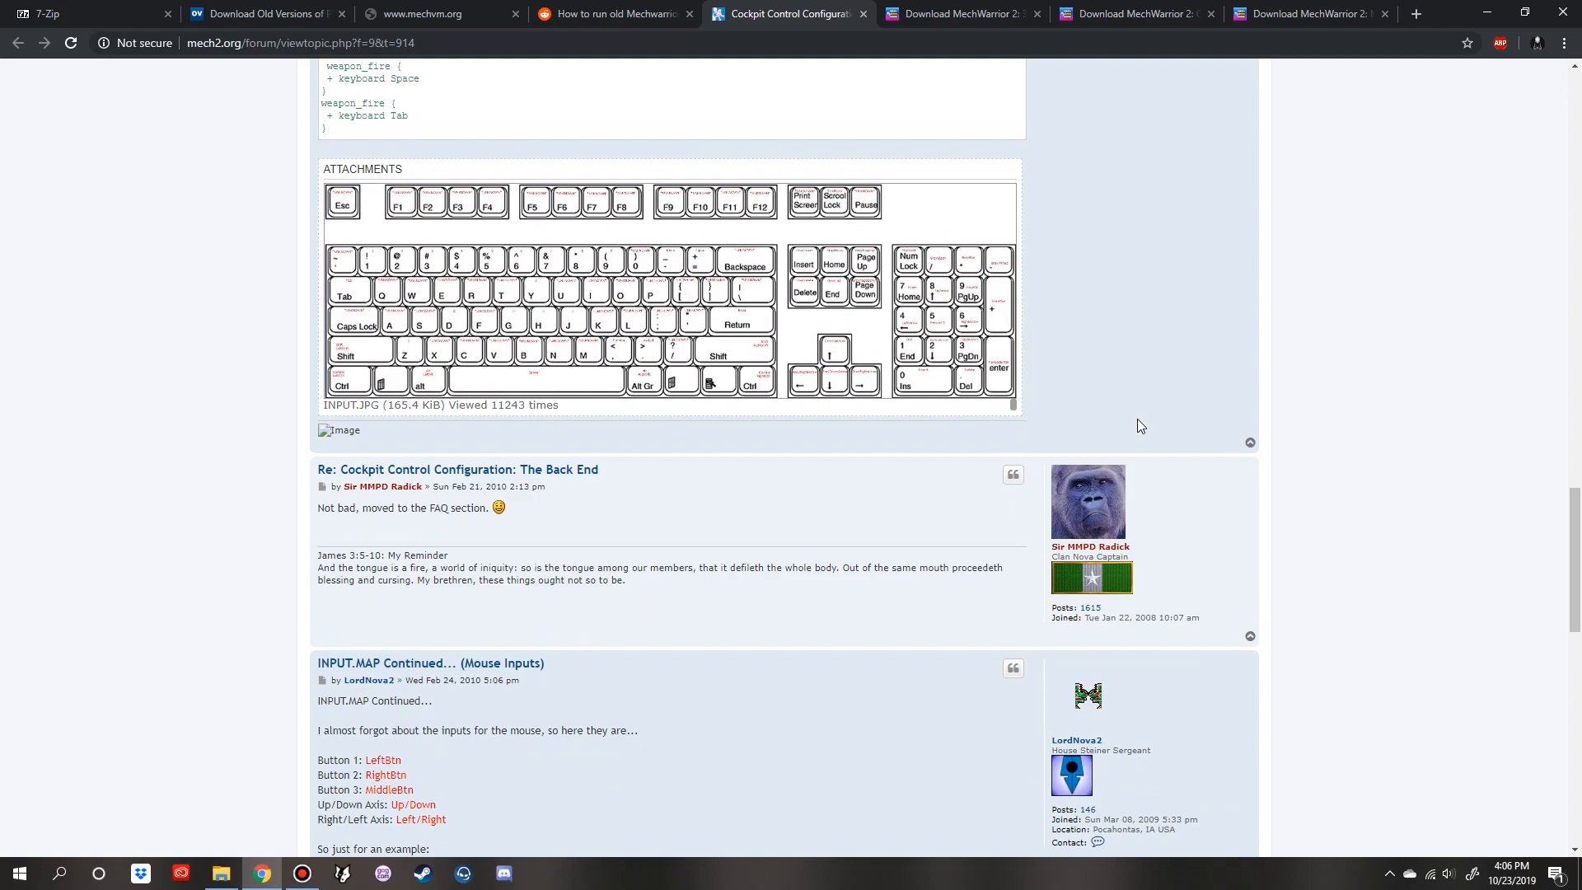
scroll(1131, 404, "up", 4)
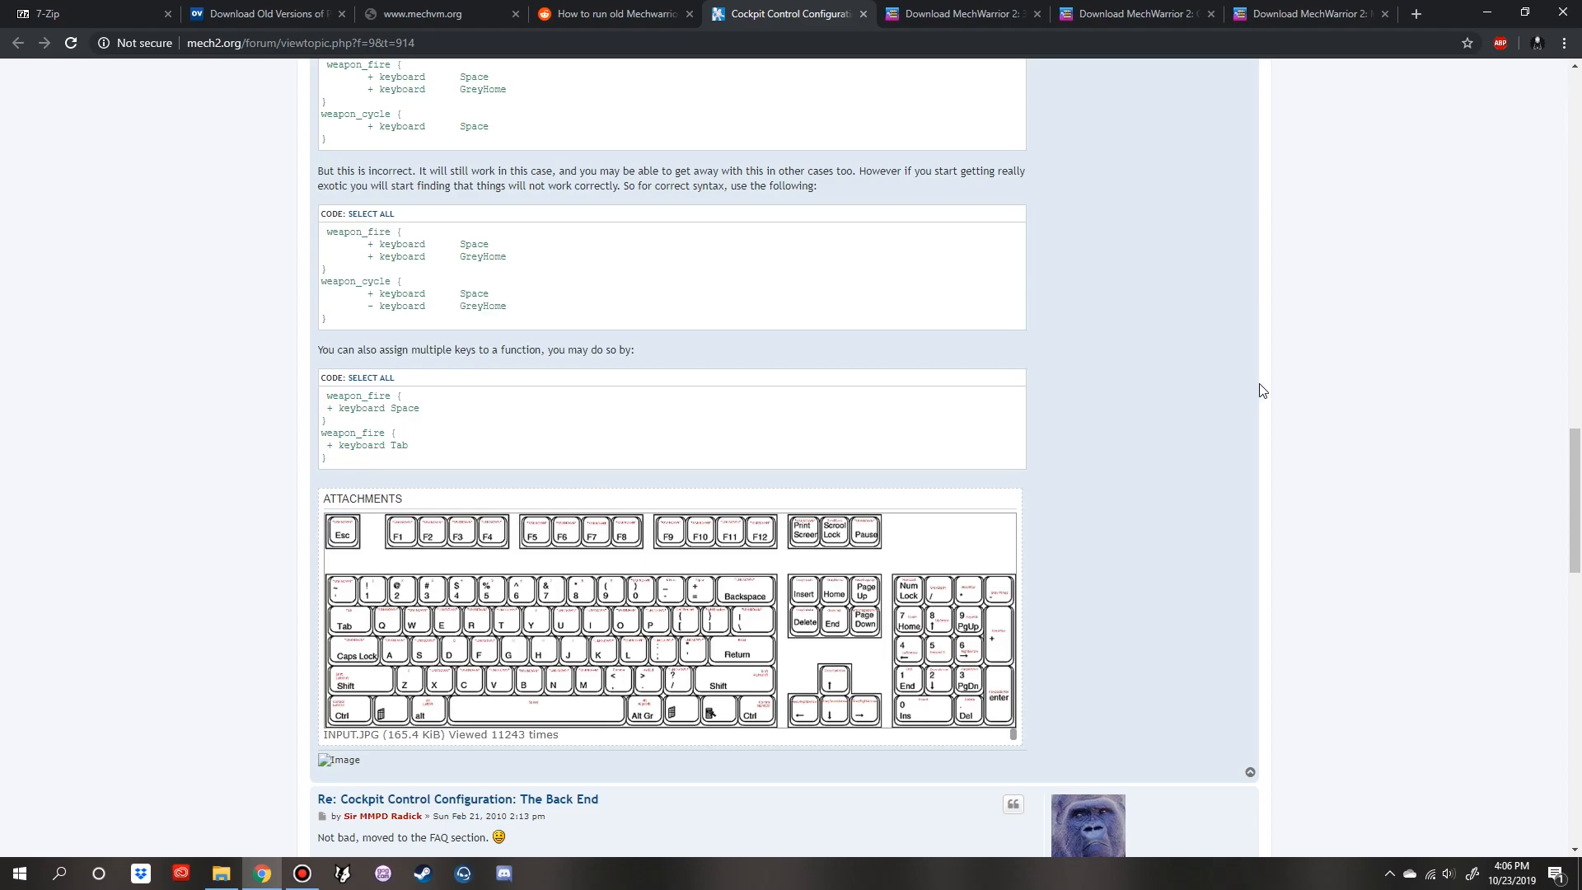
scroll(1246, 341, "up", 20)
scroll(1247, 346, "up", 3)
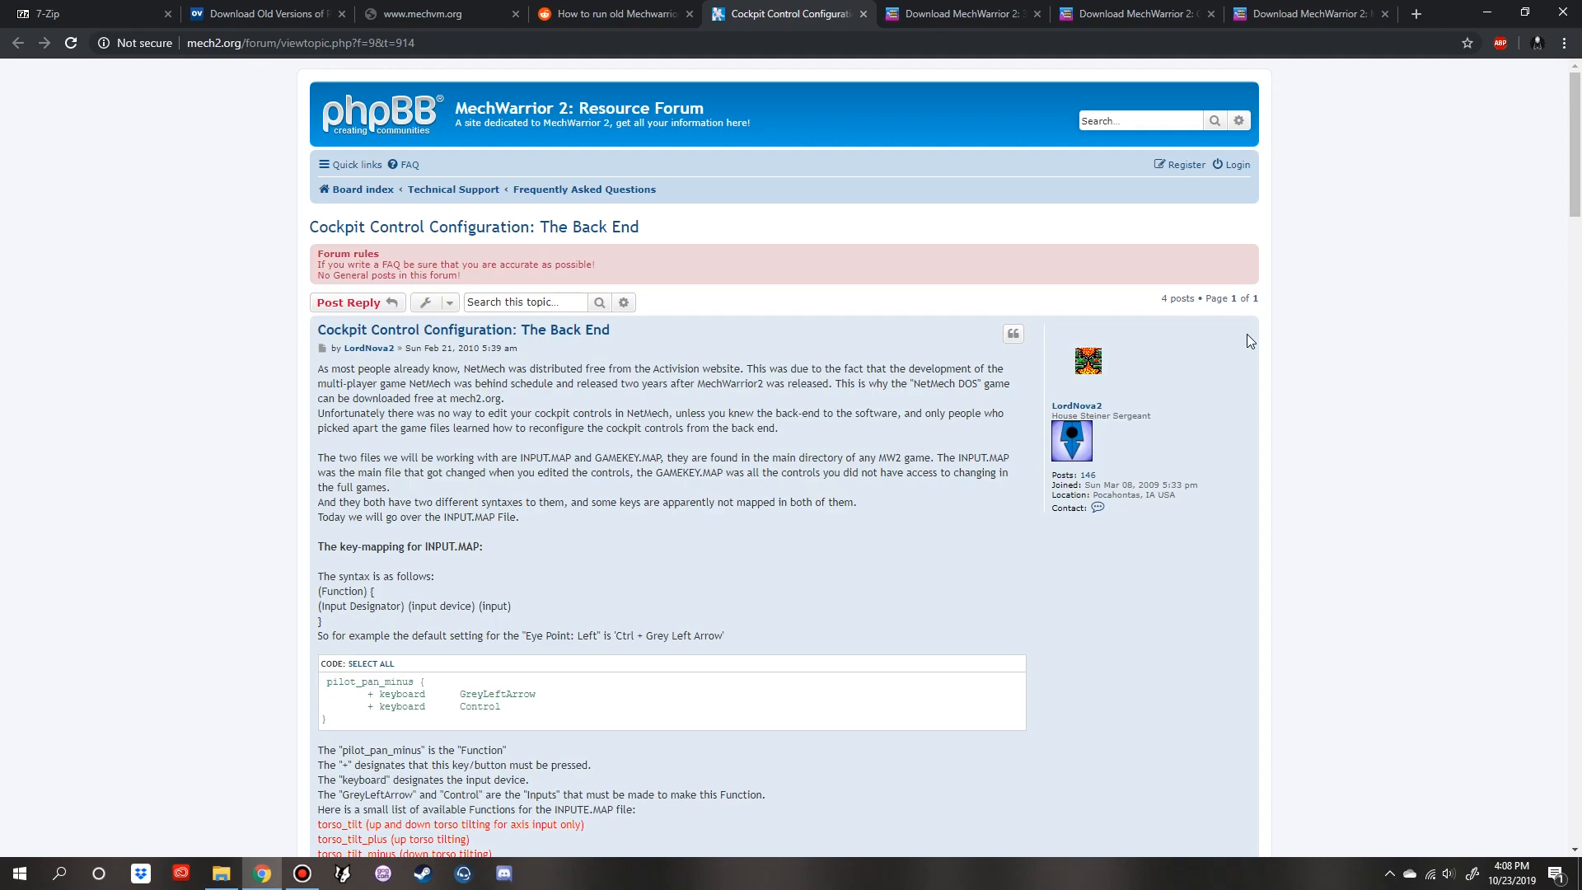
- Examine the DOS and Windows download options for MechWarrior 2: 31st Century Combat, Ghost Bear's Legacy and Mercenaries on My Abandonware
left_click(959, 14)
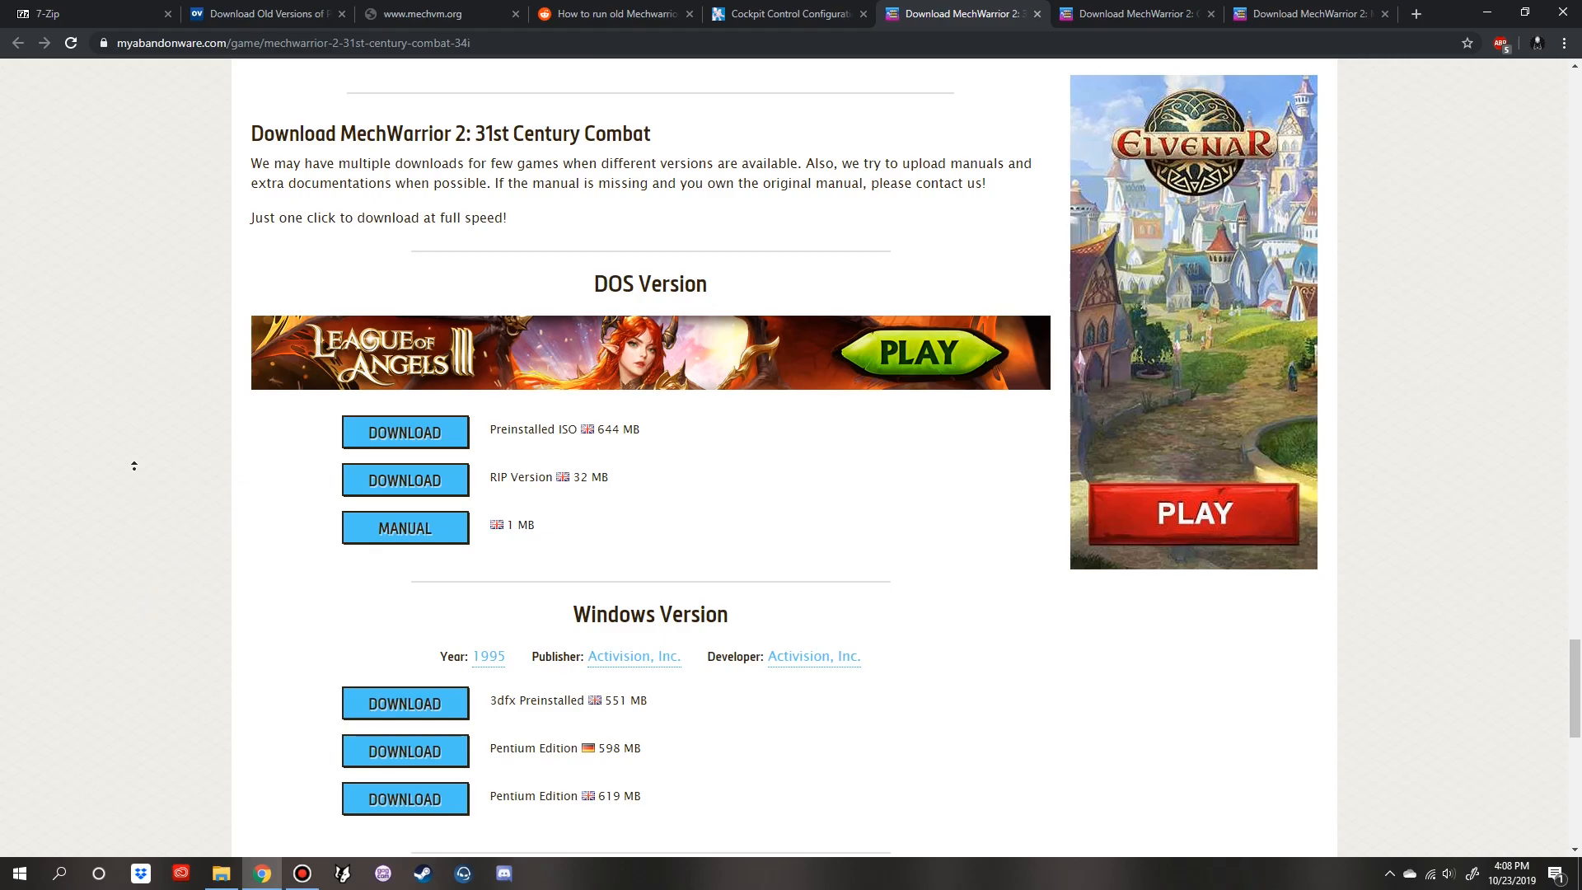
scroll(134, 613, "up", 15)
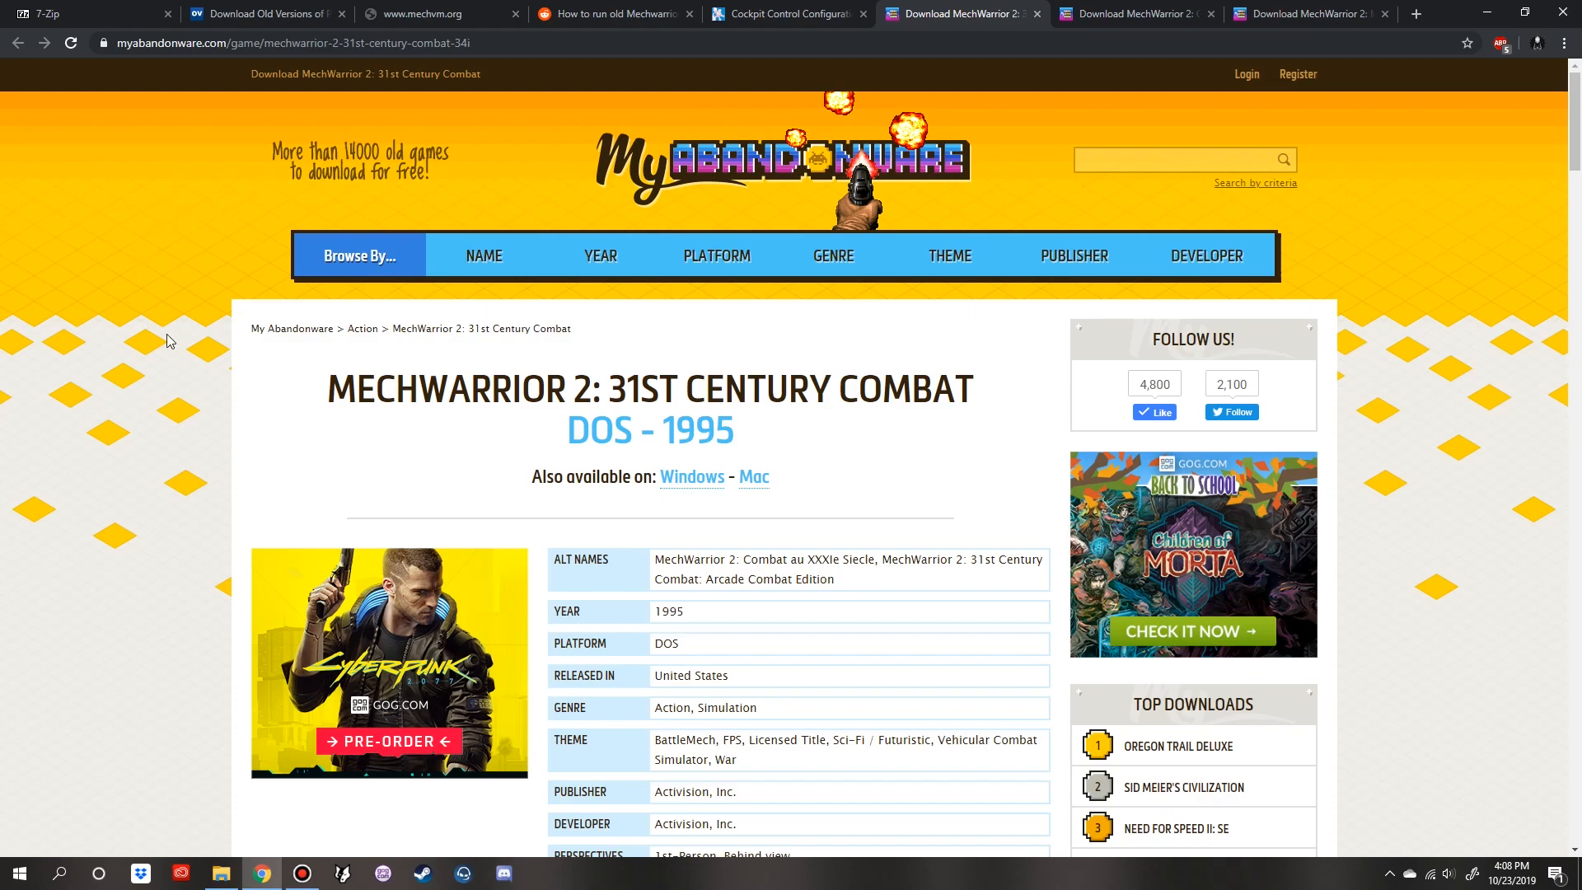
scroll(190, 399, "down", 20)
scroll(210, 521, "down", 8)
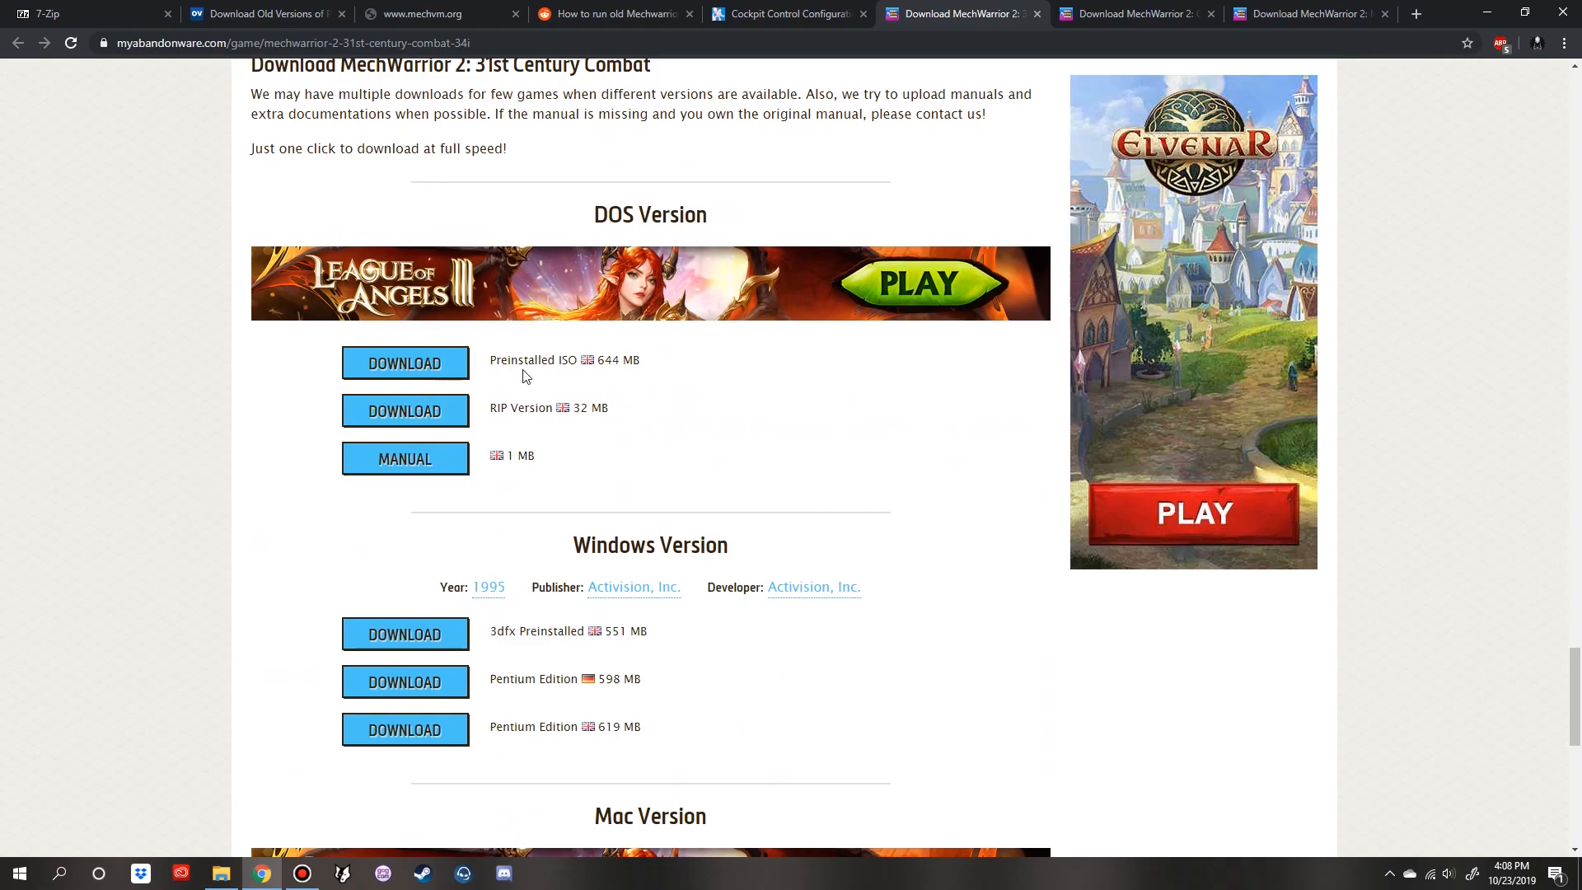
left_click(1139, 12)
left_click(974, 15)
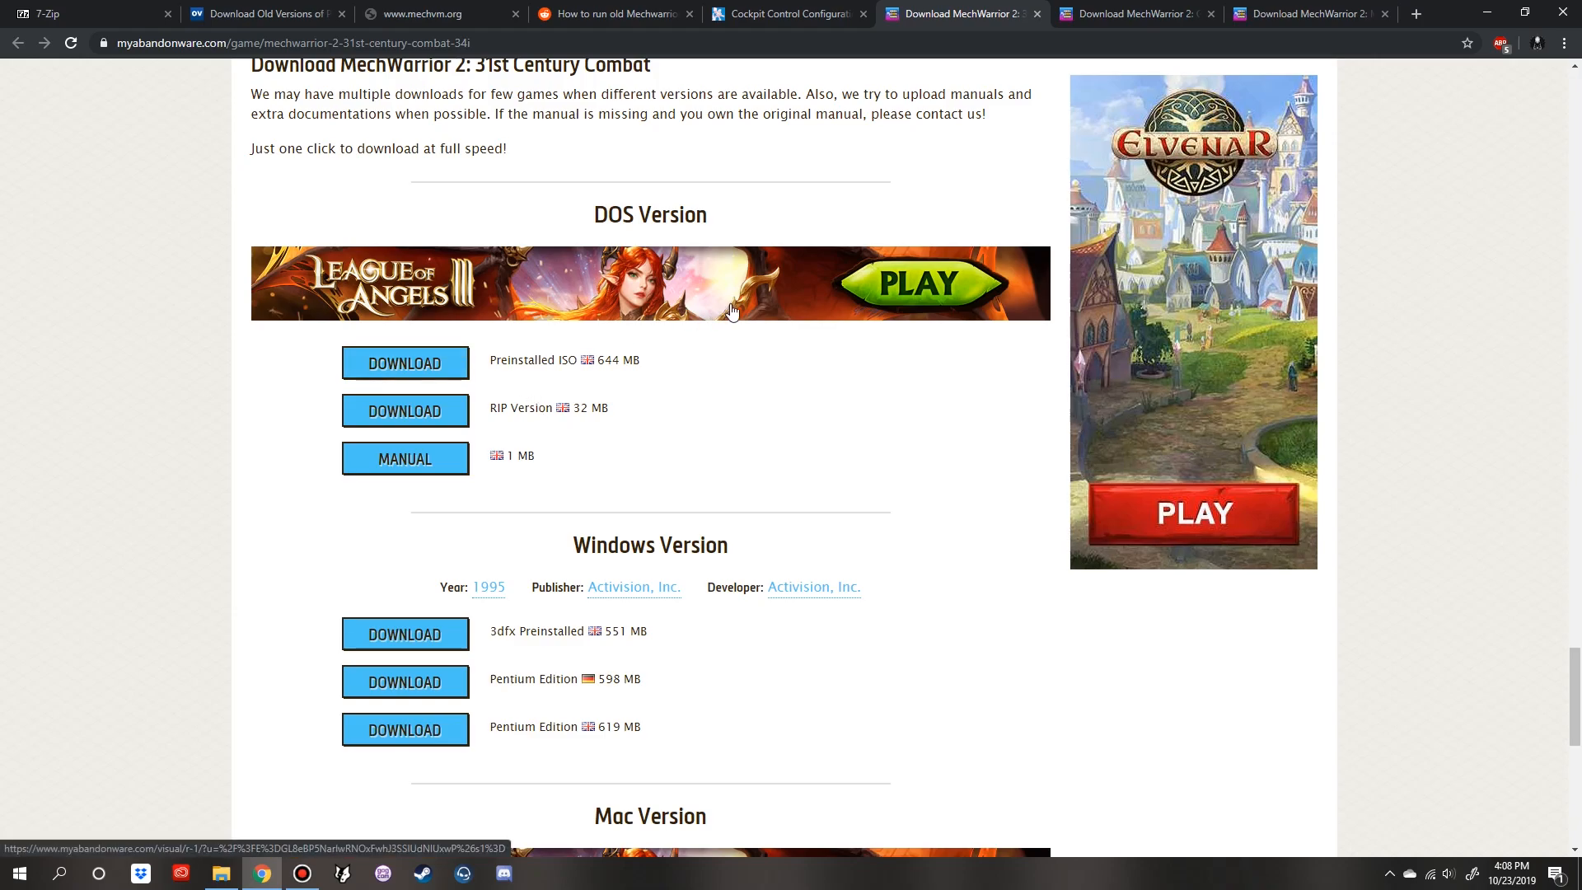
left_click(1137, 13)
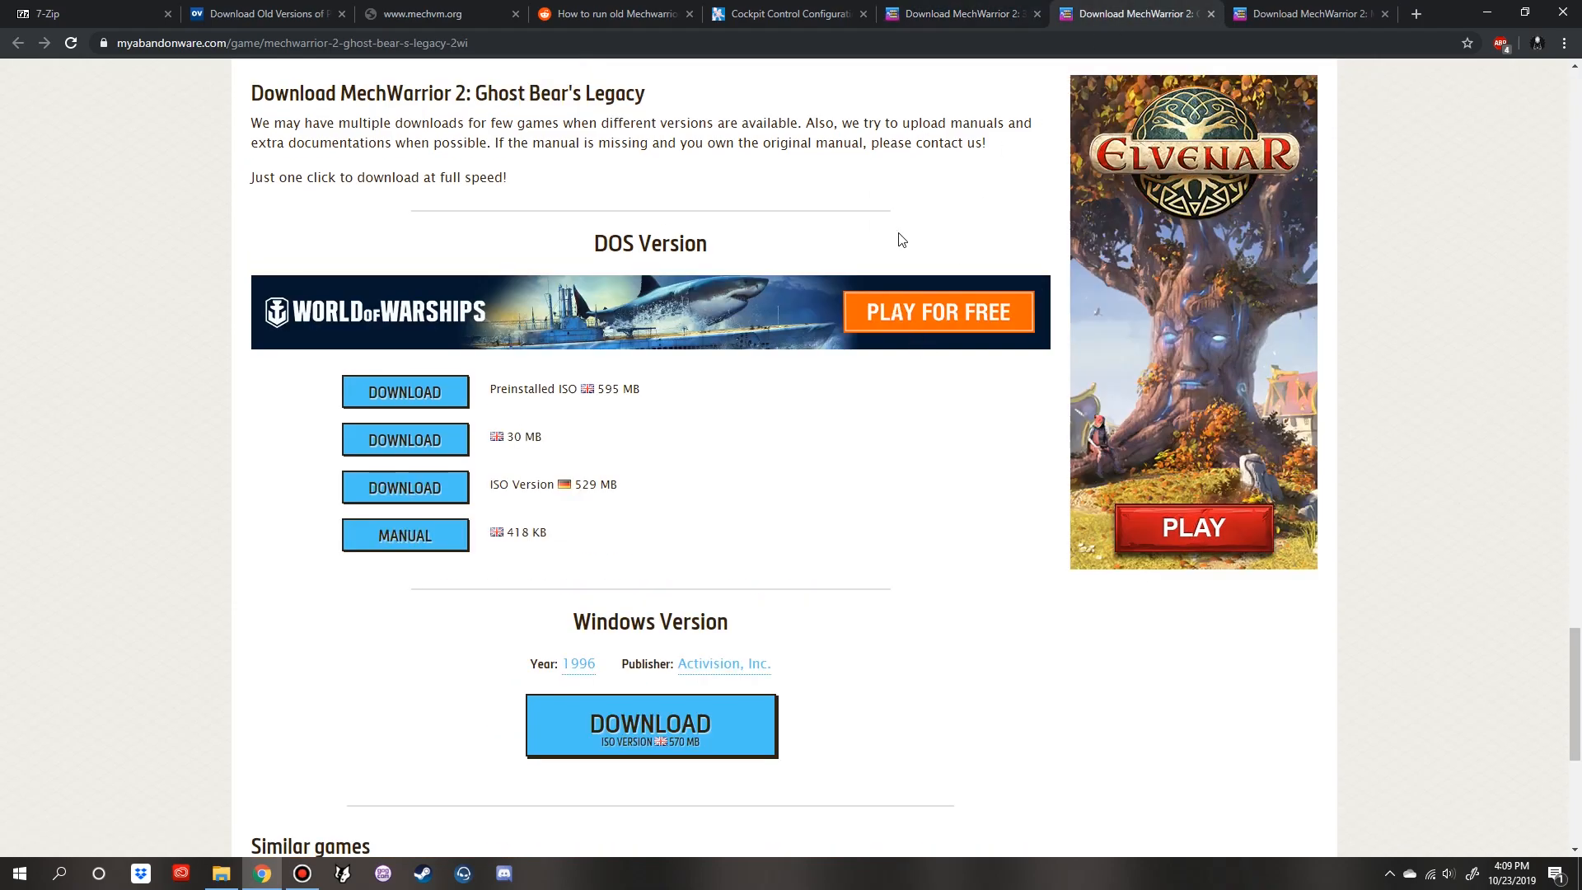
left_click(1285, 14)
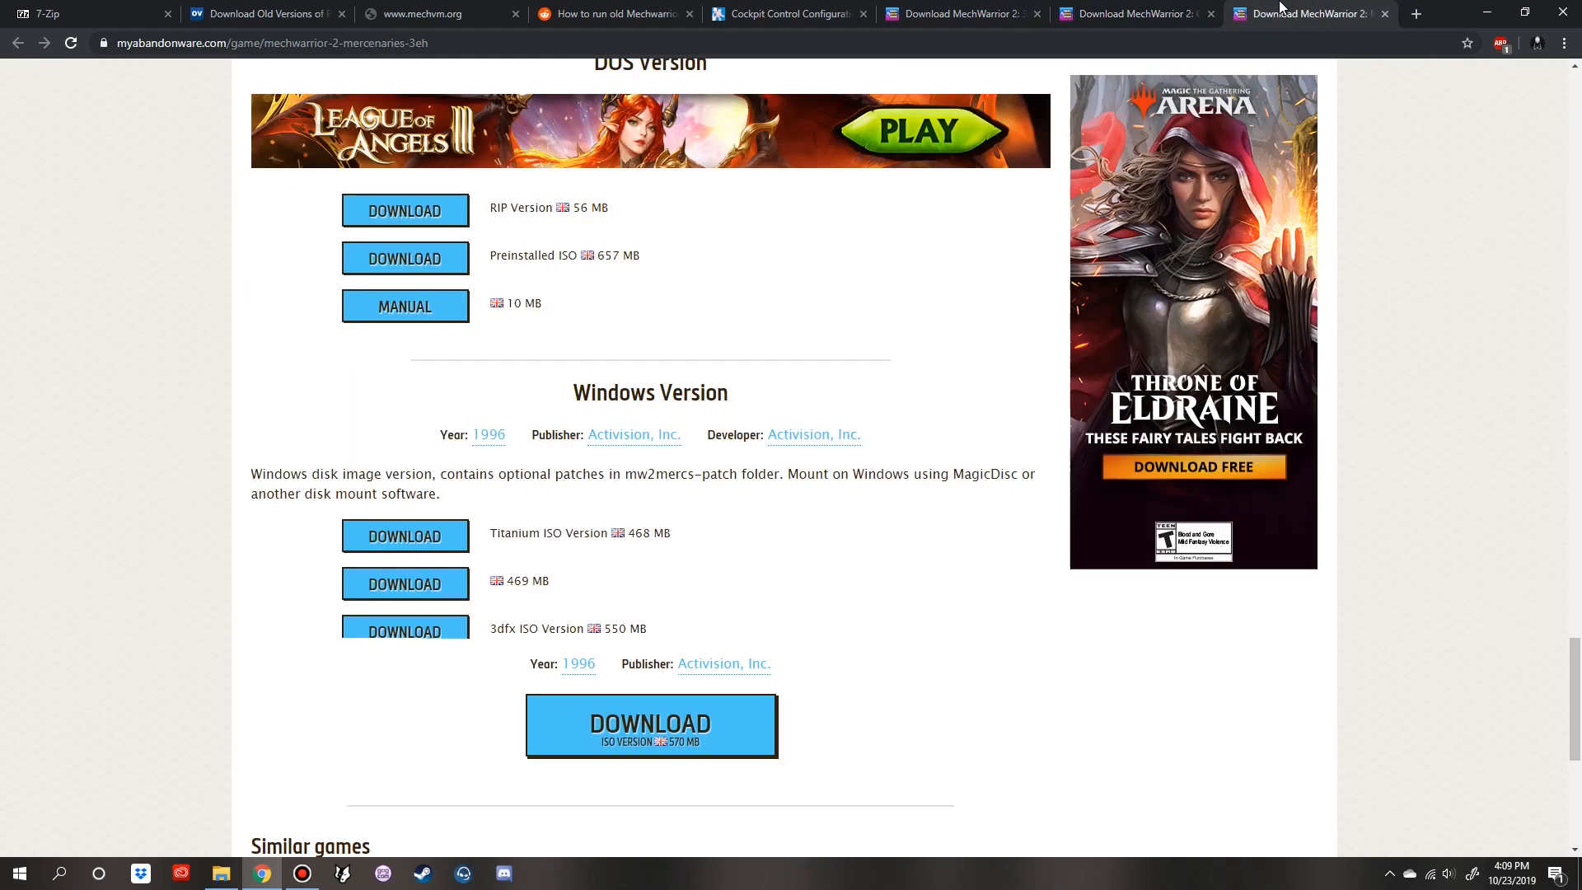
scroll(857, 385, "up", 1)
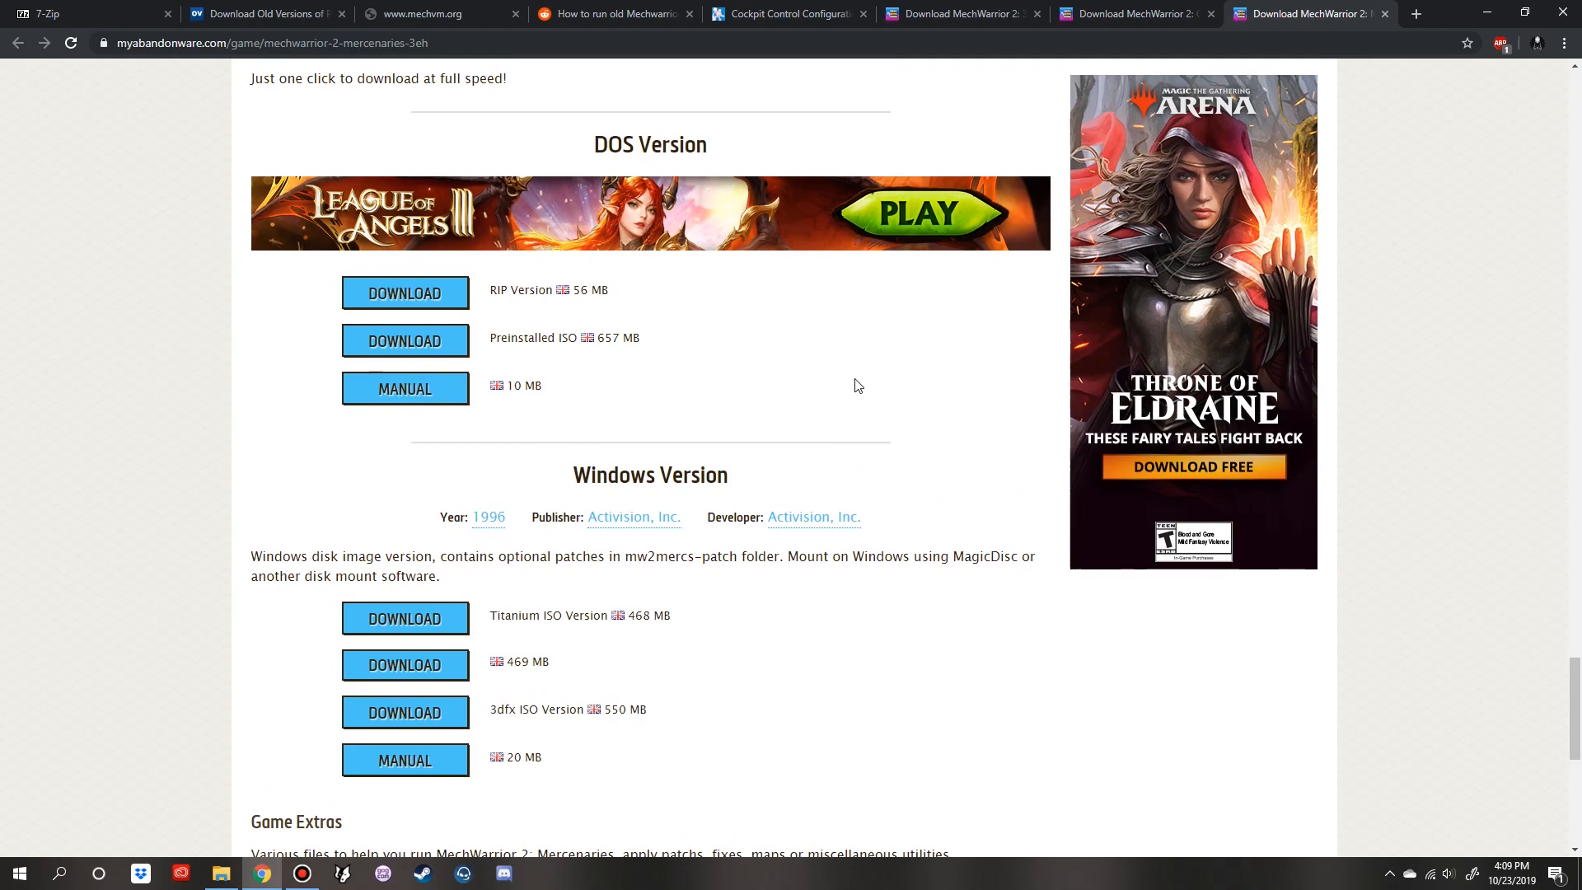
- Switch to File Explorer and look through the MechWarriors, [Tools] and [Shortcuts] subfolders of Old Games
left_click(234, 885)
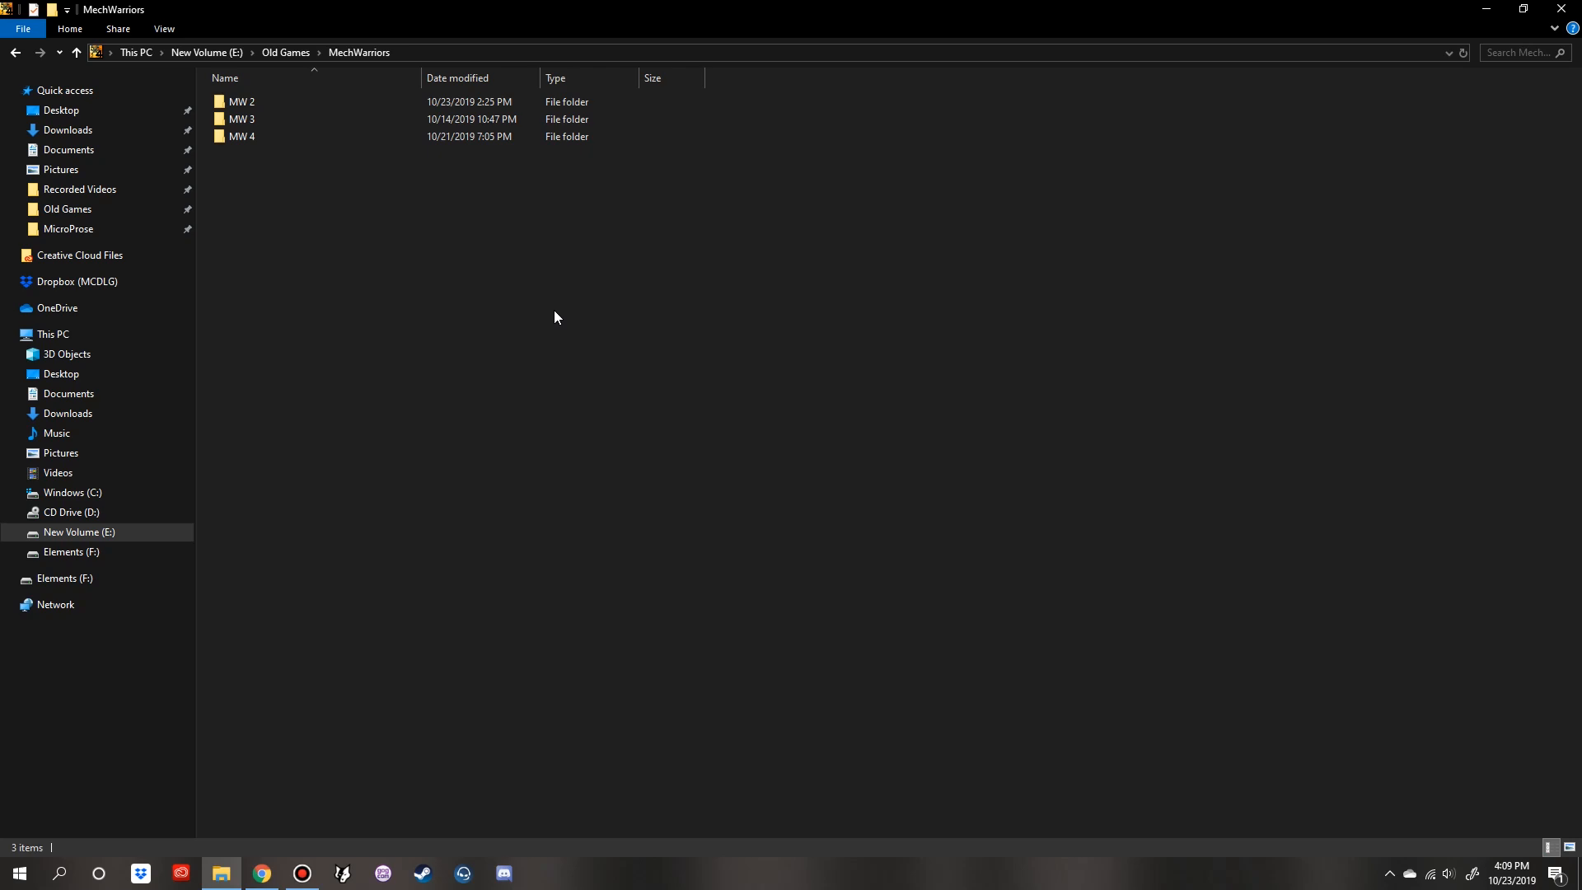
left_click(297, 54)
left_click(480, 306)
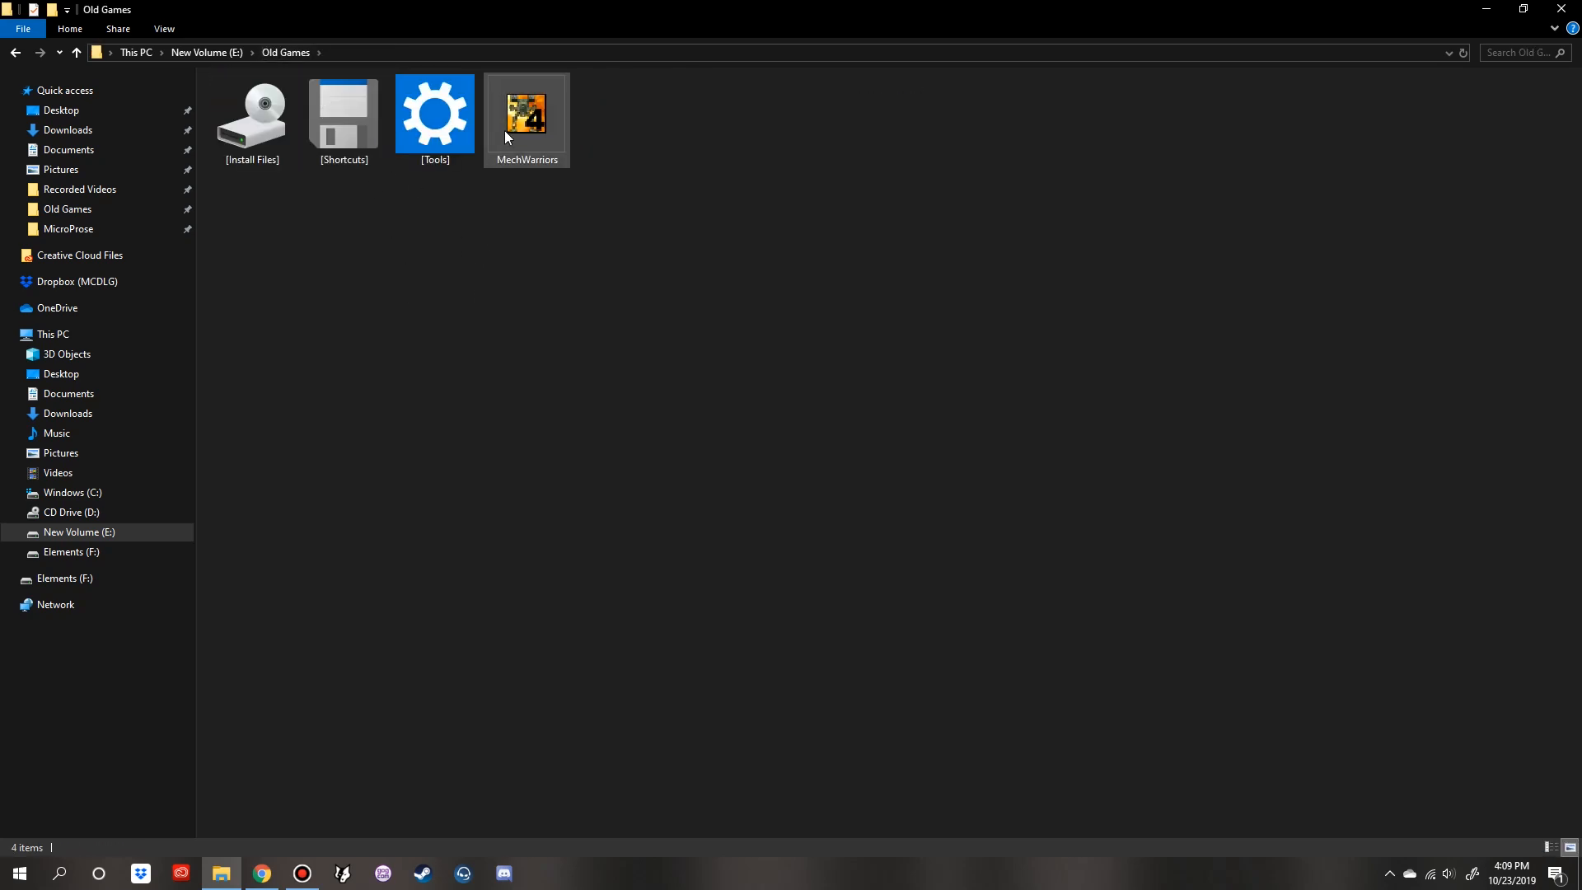
double_click(525, 131)
left_click(286, 52)
double_click(420, 116)
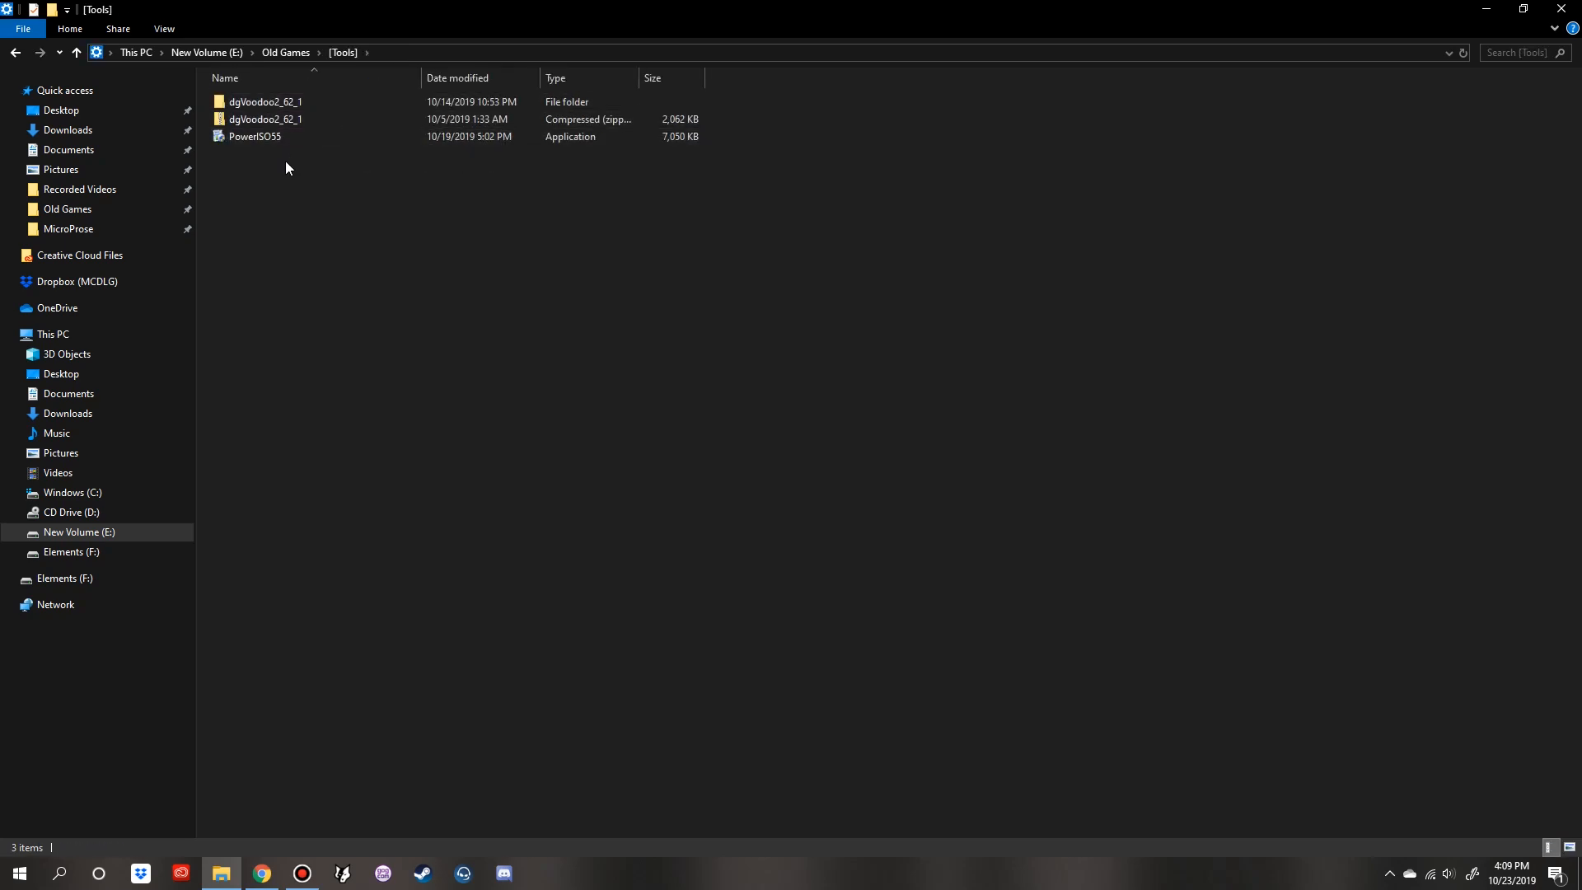
left_click(286, 52)
double_click(374, 132)
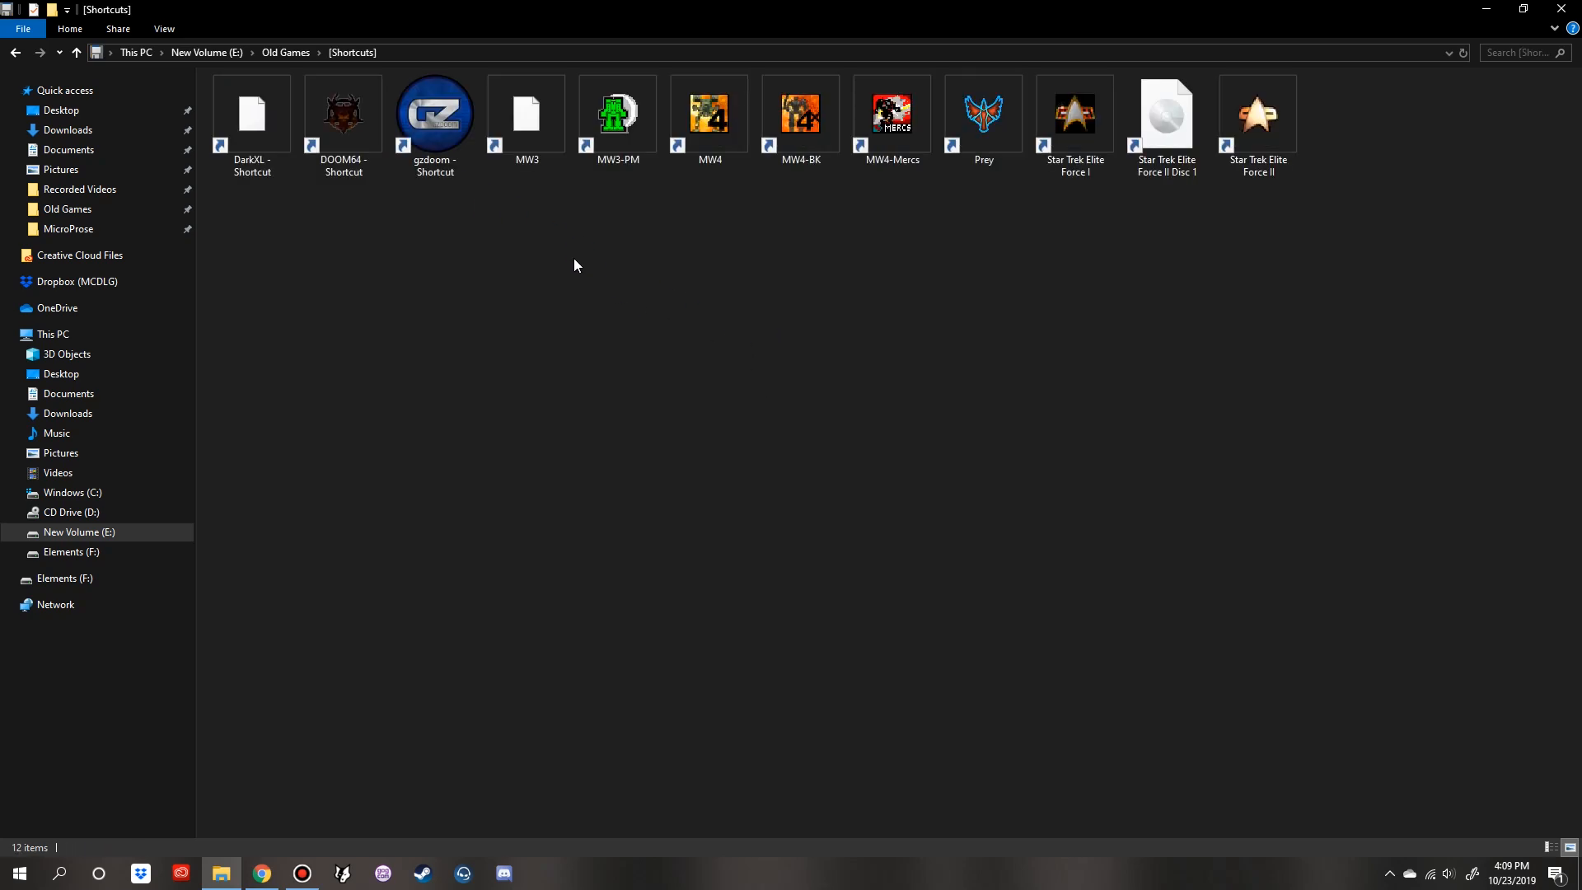
key("BackSpace")
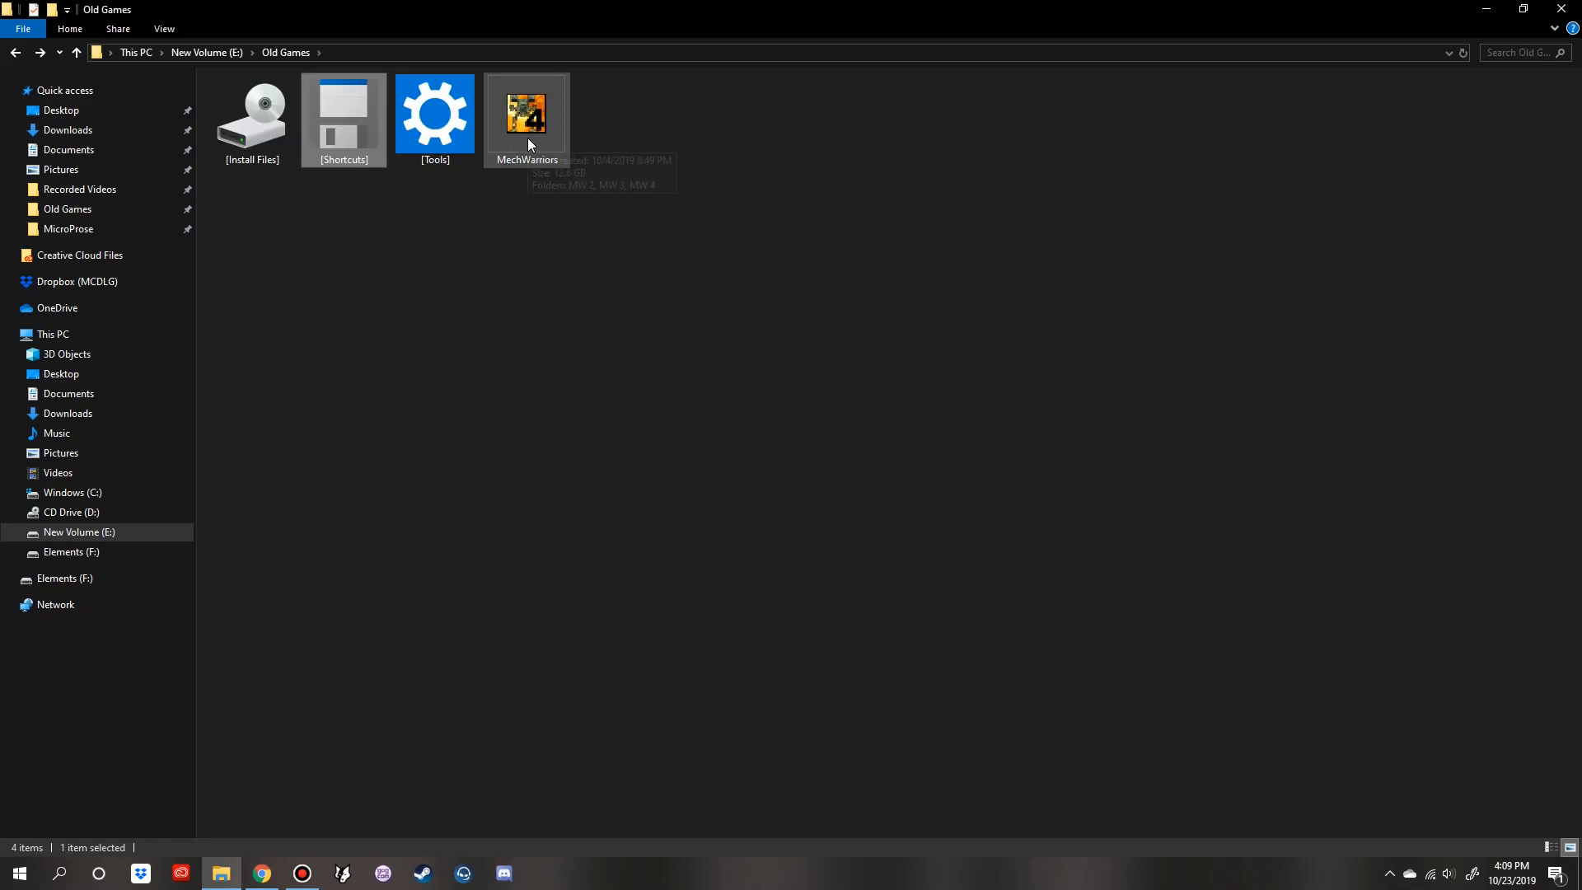
- Look through the MW 2 and MW 4 folders inside MechWarriors, including the MW4_Vengeance subfolder
double_click(529, 144)
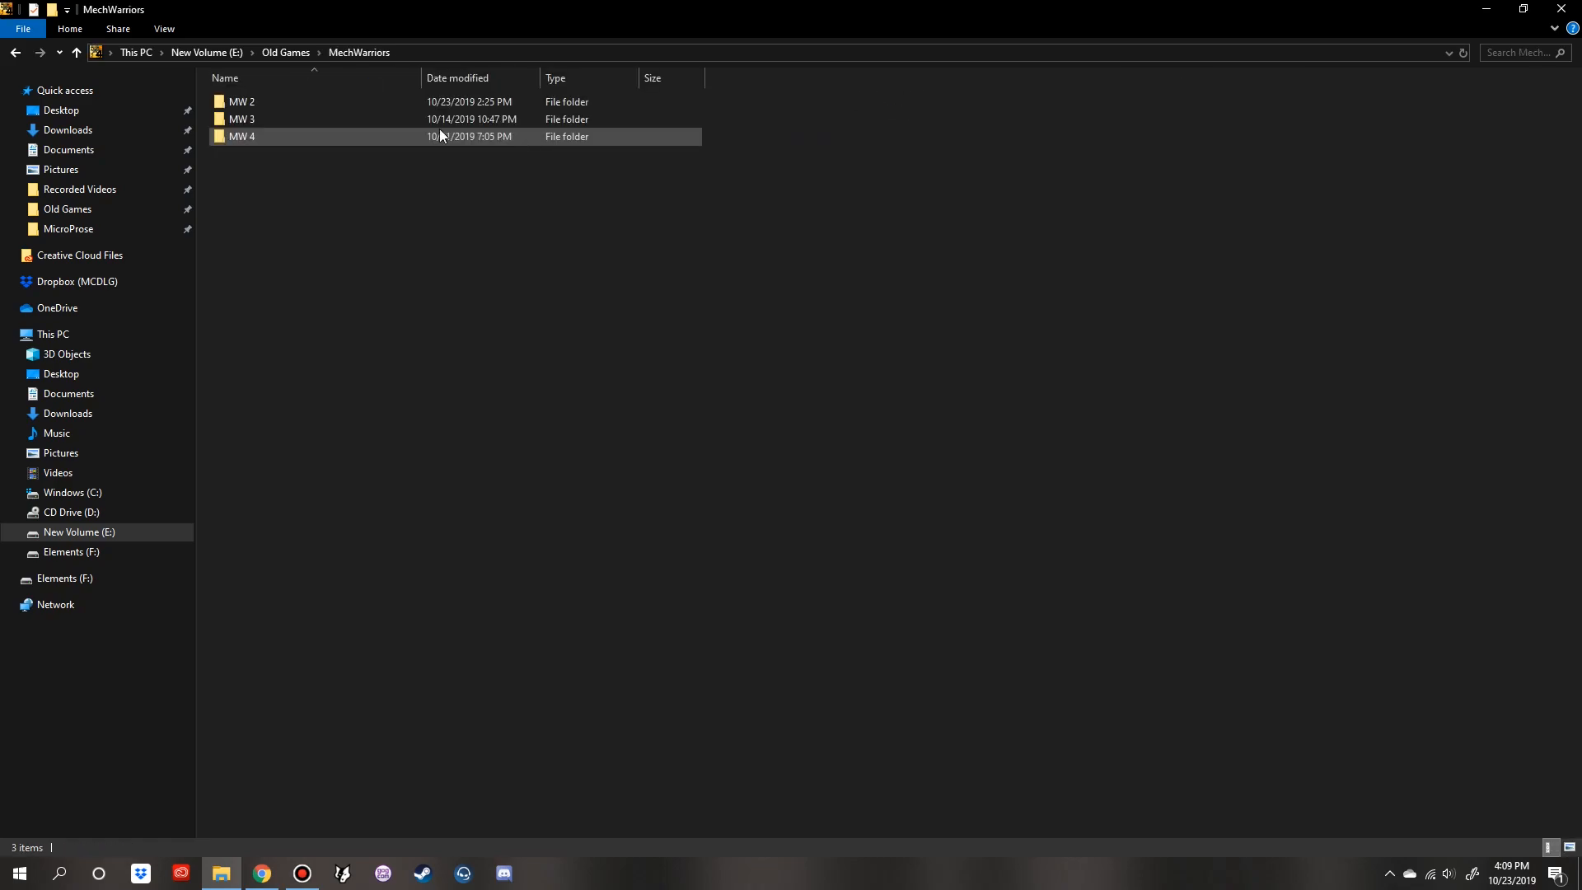
double_click(267, 103)
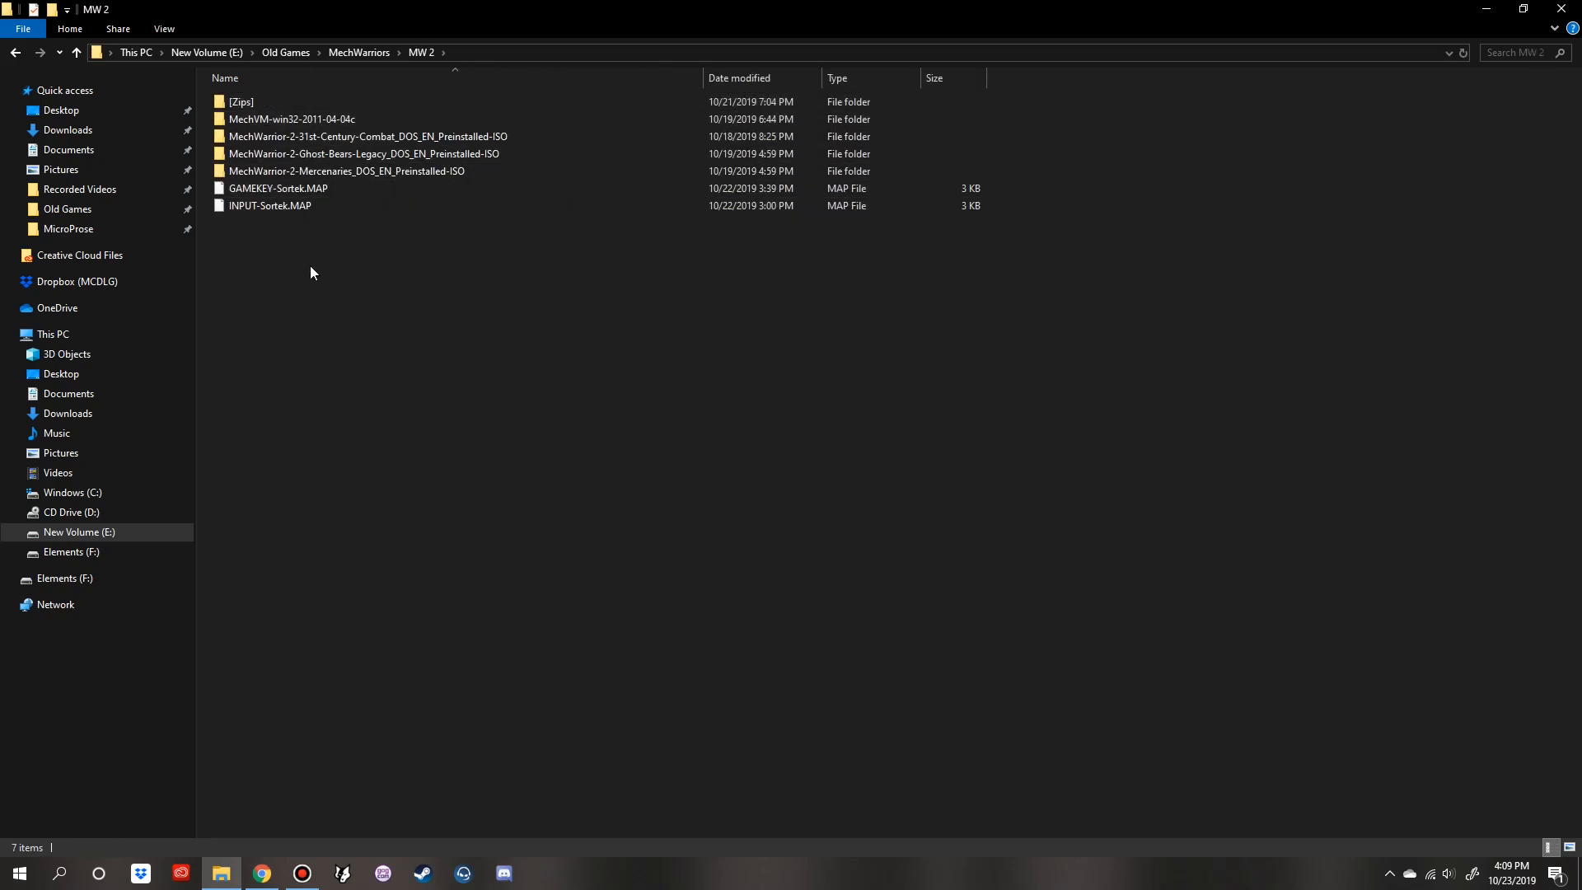
key("BackSpace")
double_click(241, 136)
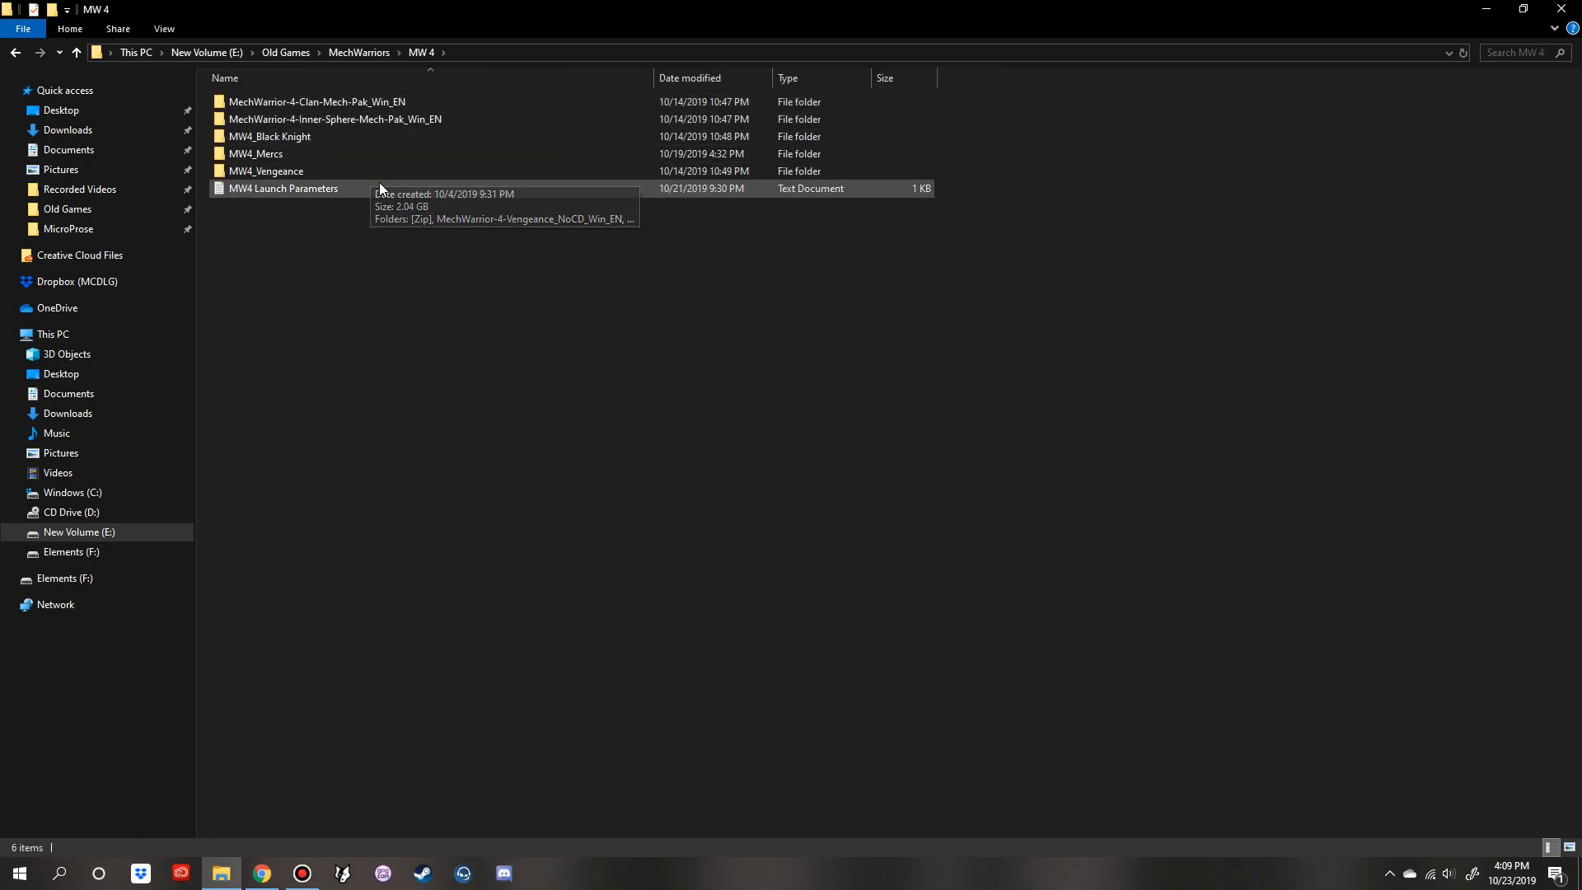
double_click(297, 170)
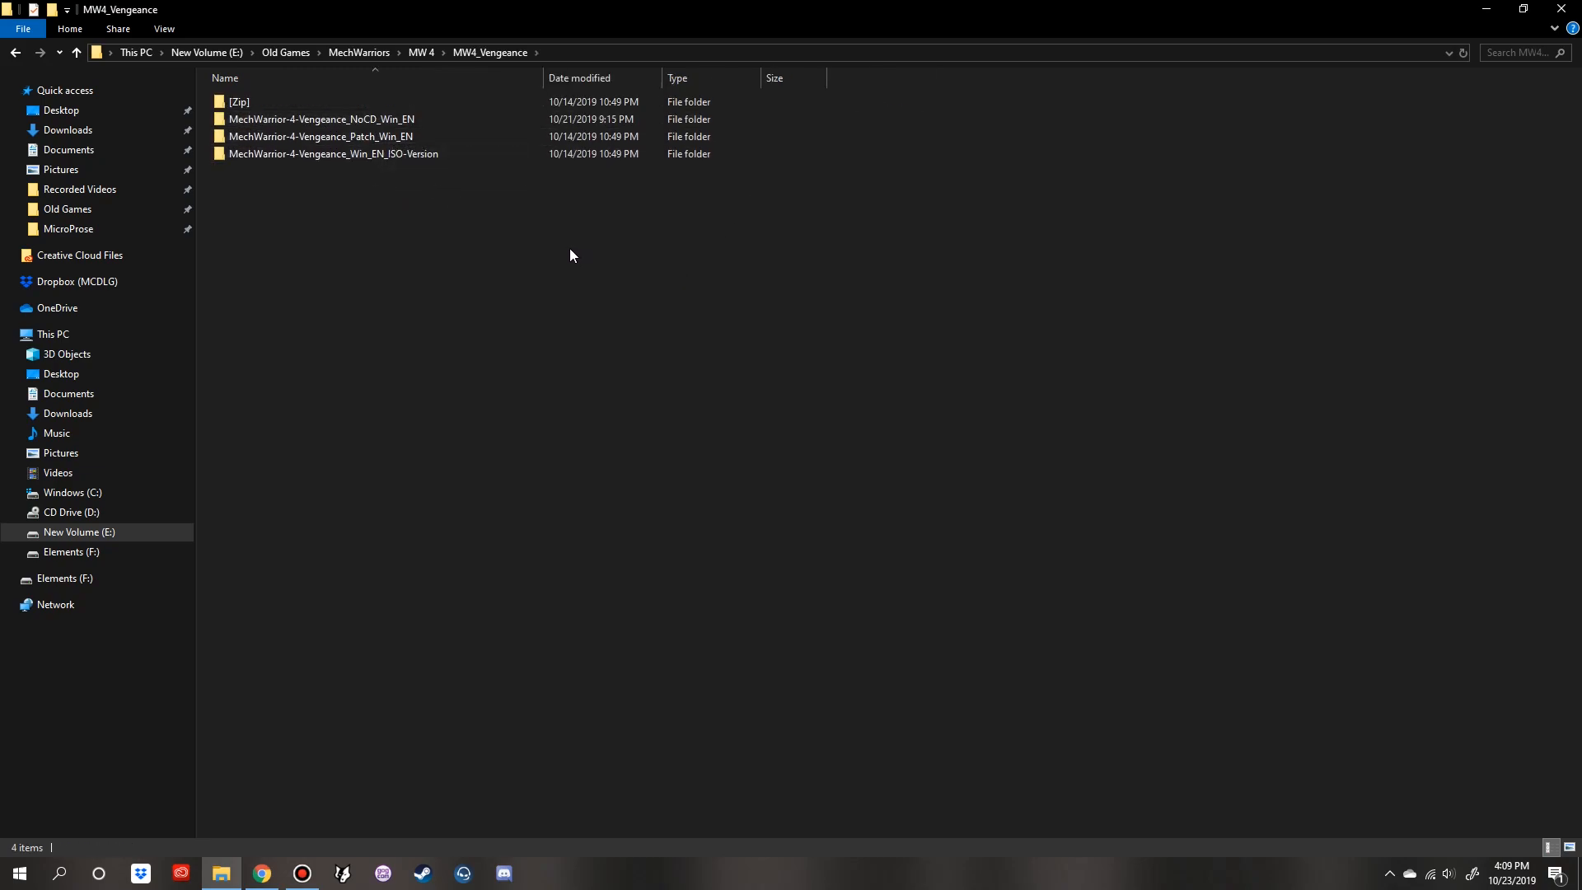
key("BackSpace")
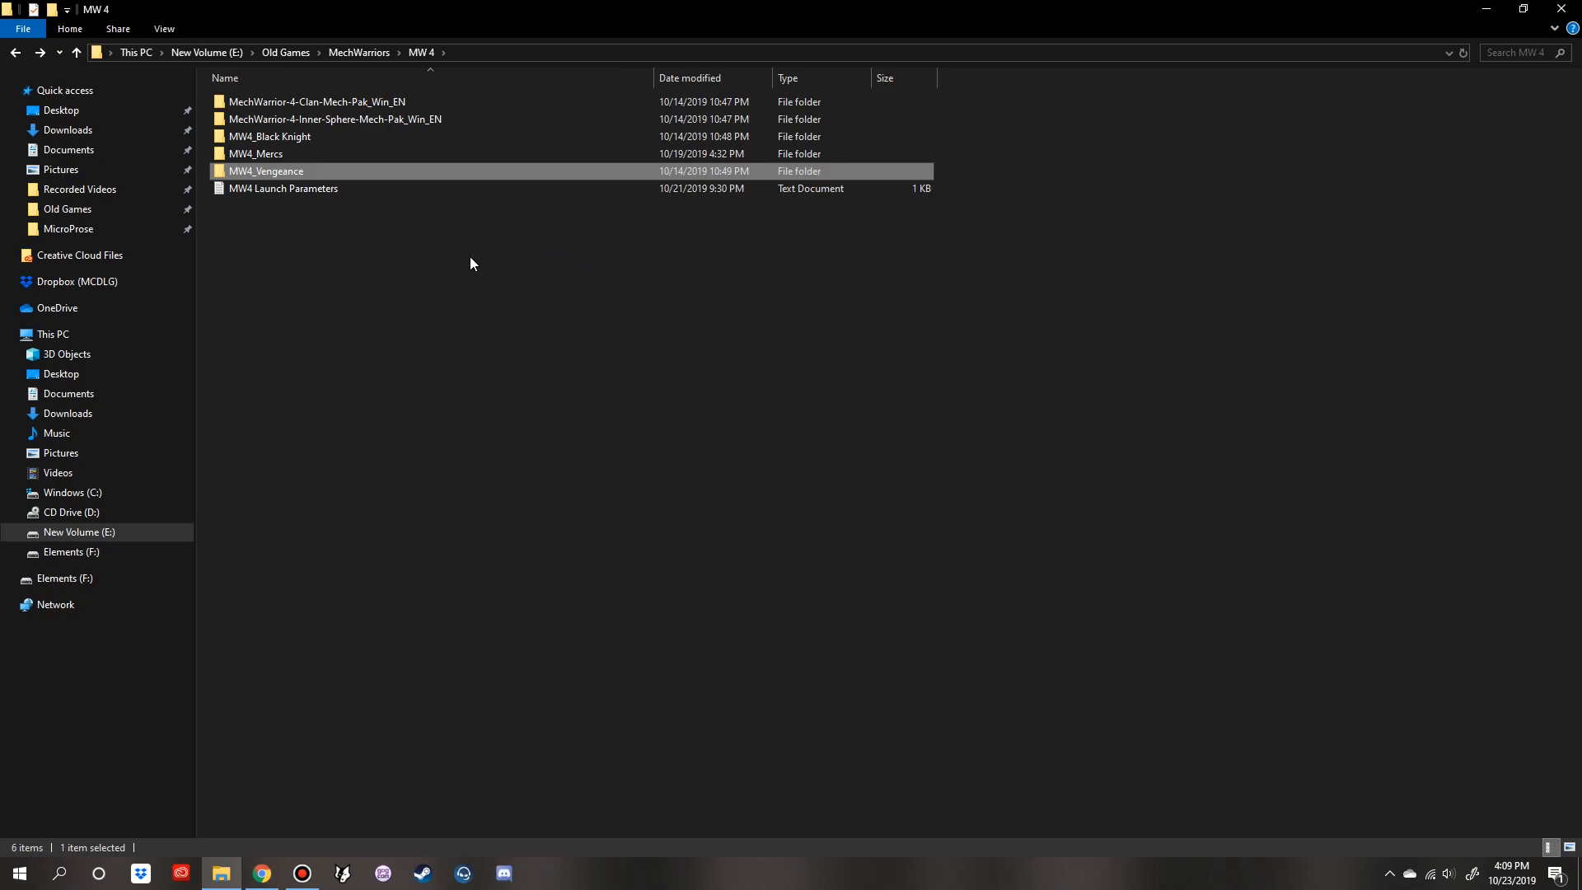
key("BackSpace")
- Inspect the 7-Zip extract-to-folder options for the MechVM and 31st Century Combat archives in MW 2's [Zips] folder, and return to MW 2
double_click(265, 97)
double_click(265, 101)
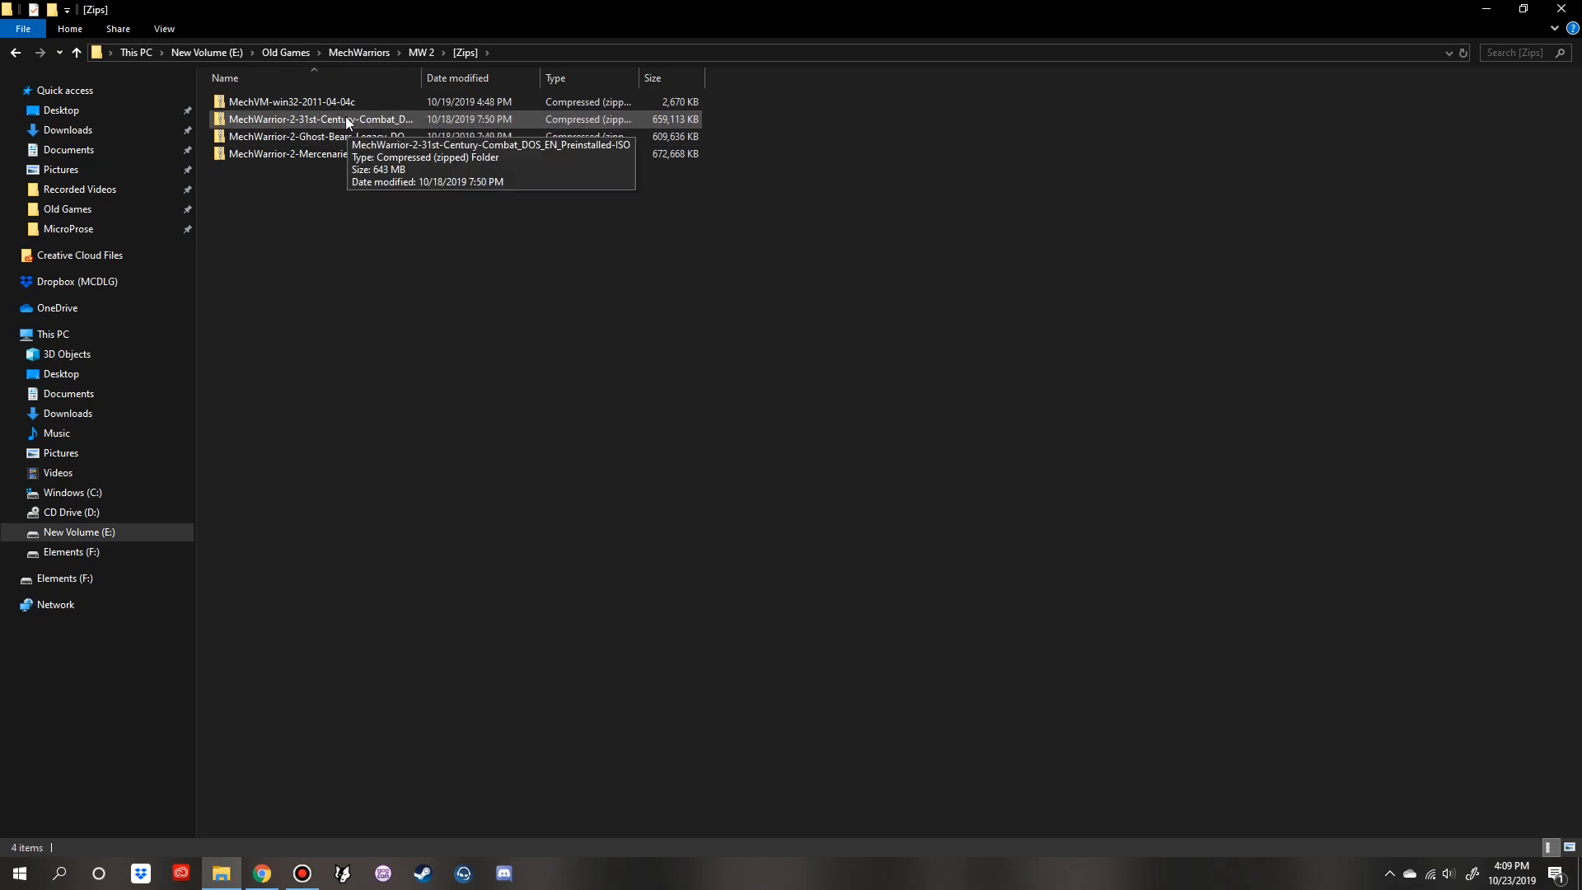
right_click(303, 106)
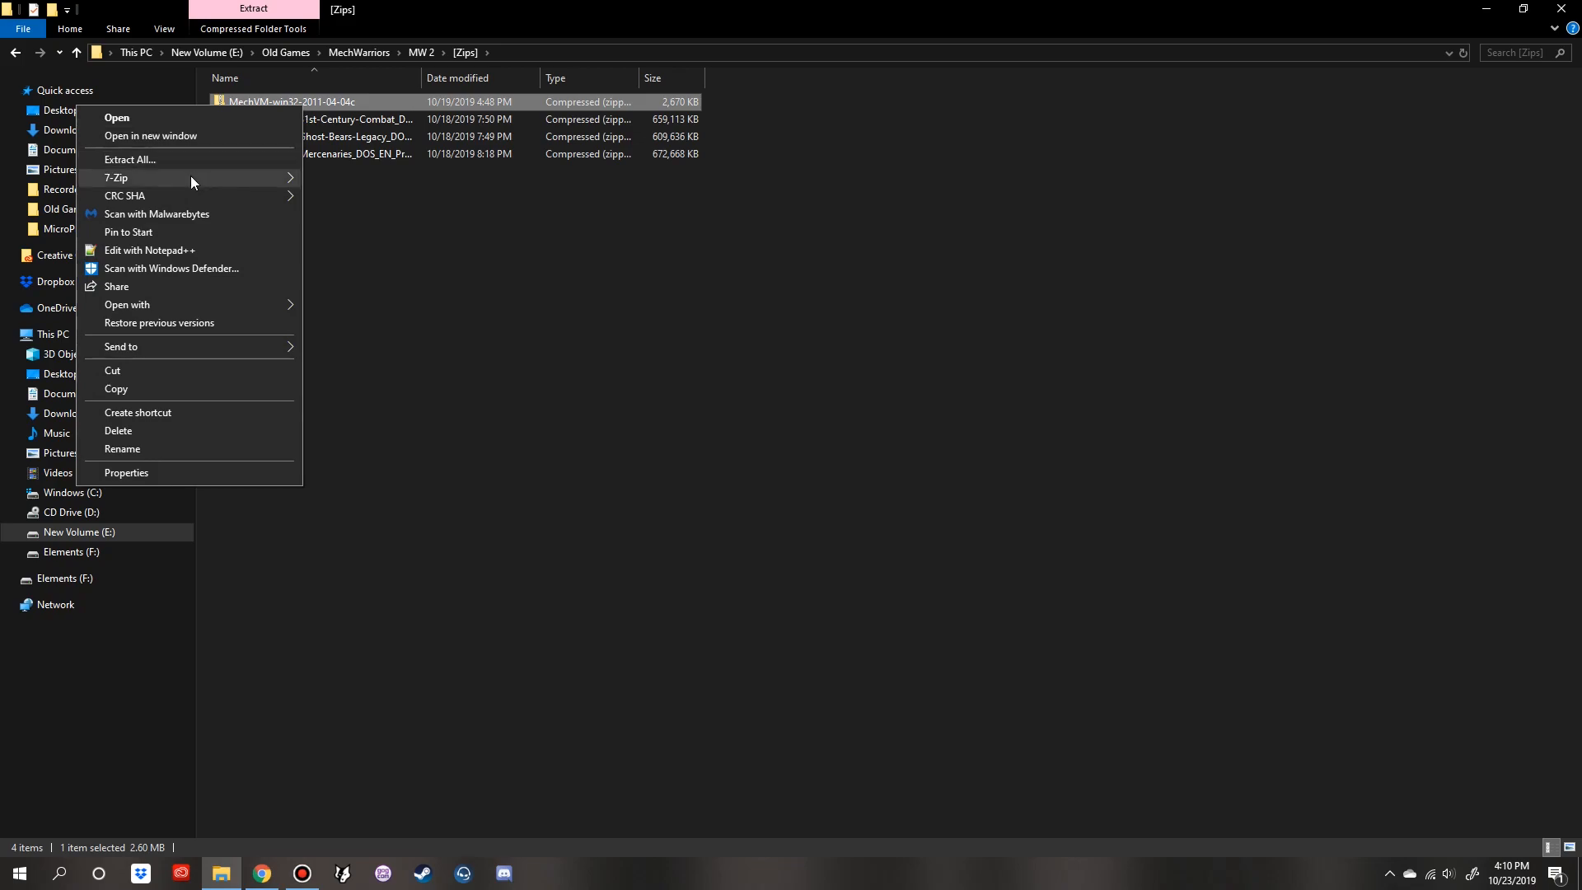
mouse_move(189, 176)
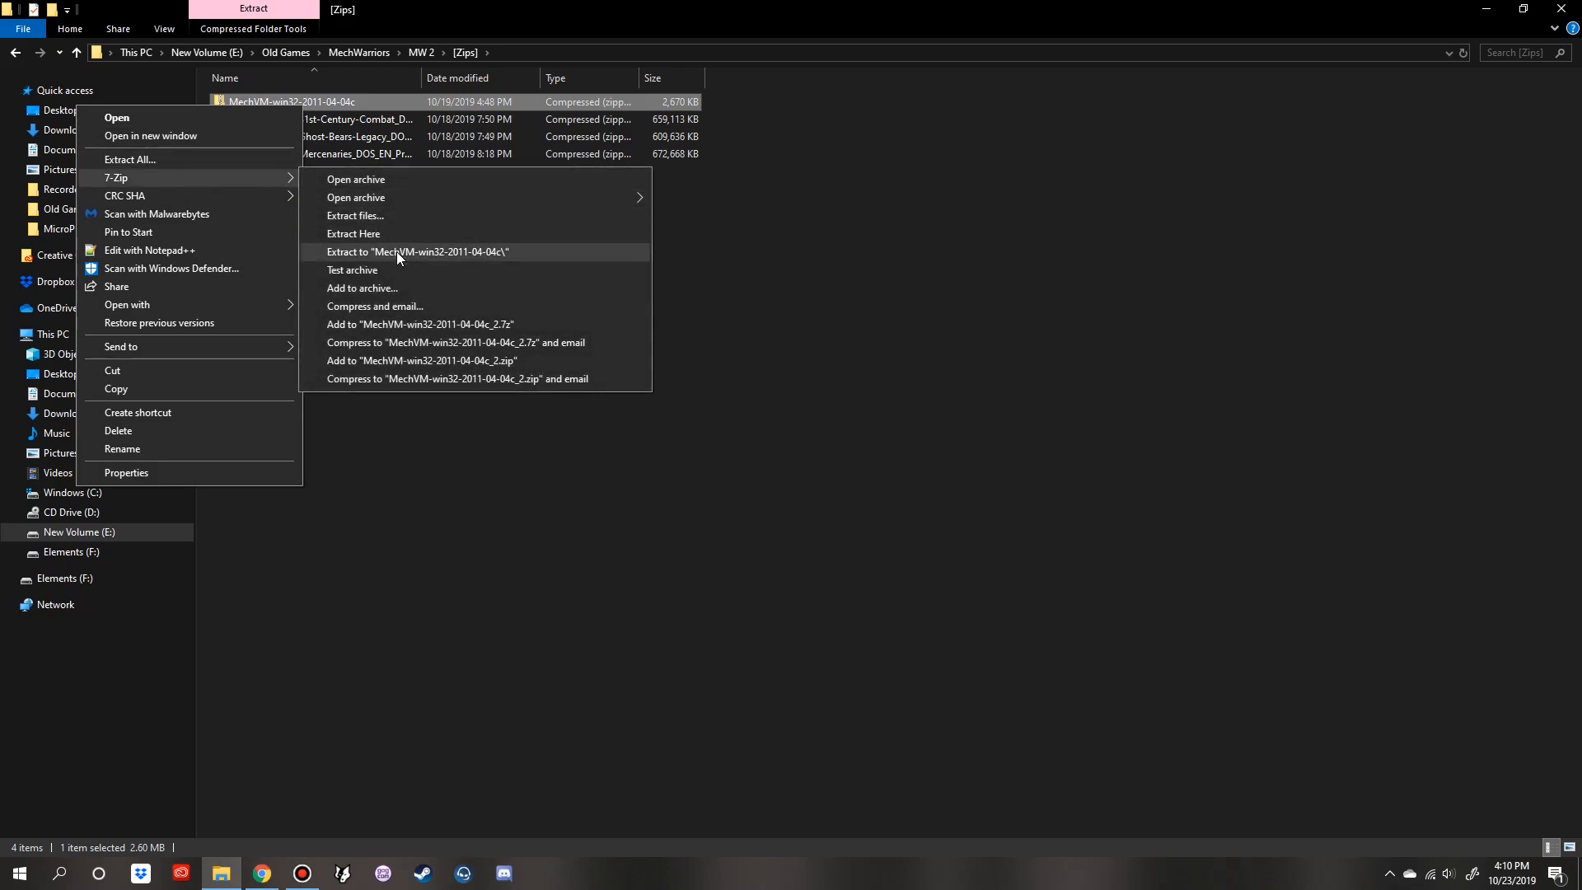
left_click(951, 275)
right_click(336, 121)
mouse_move(251, 189)
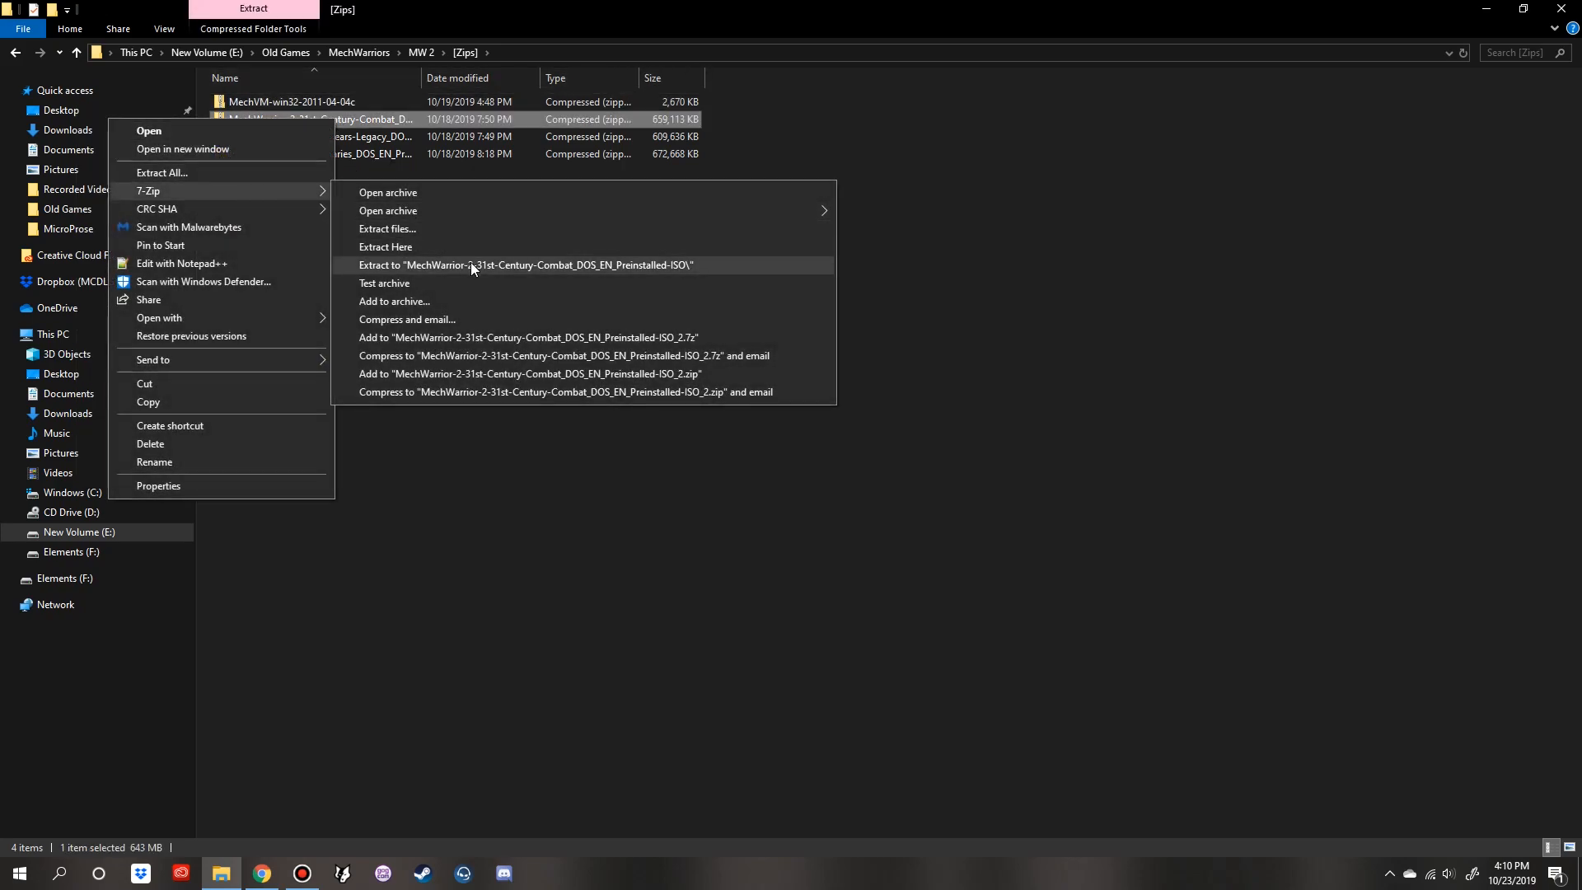
left_click(536, 265)
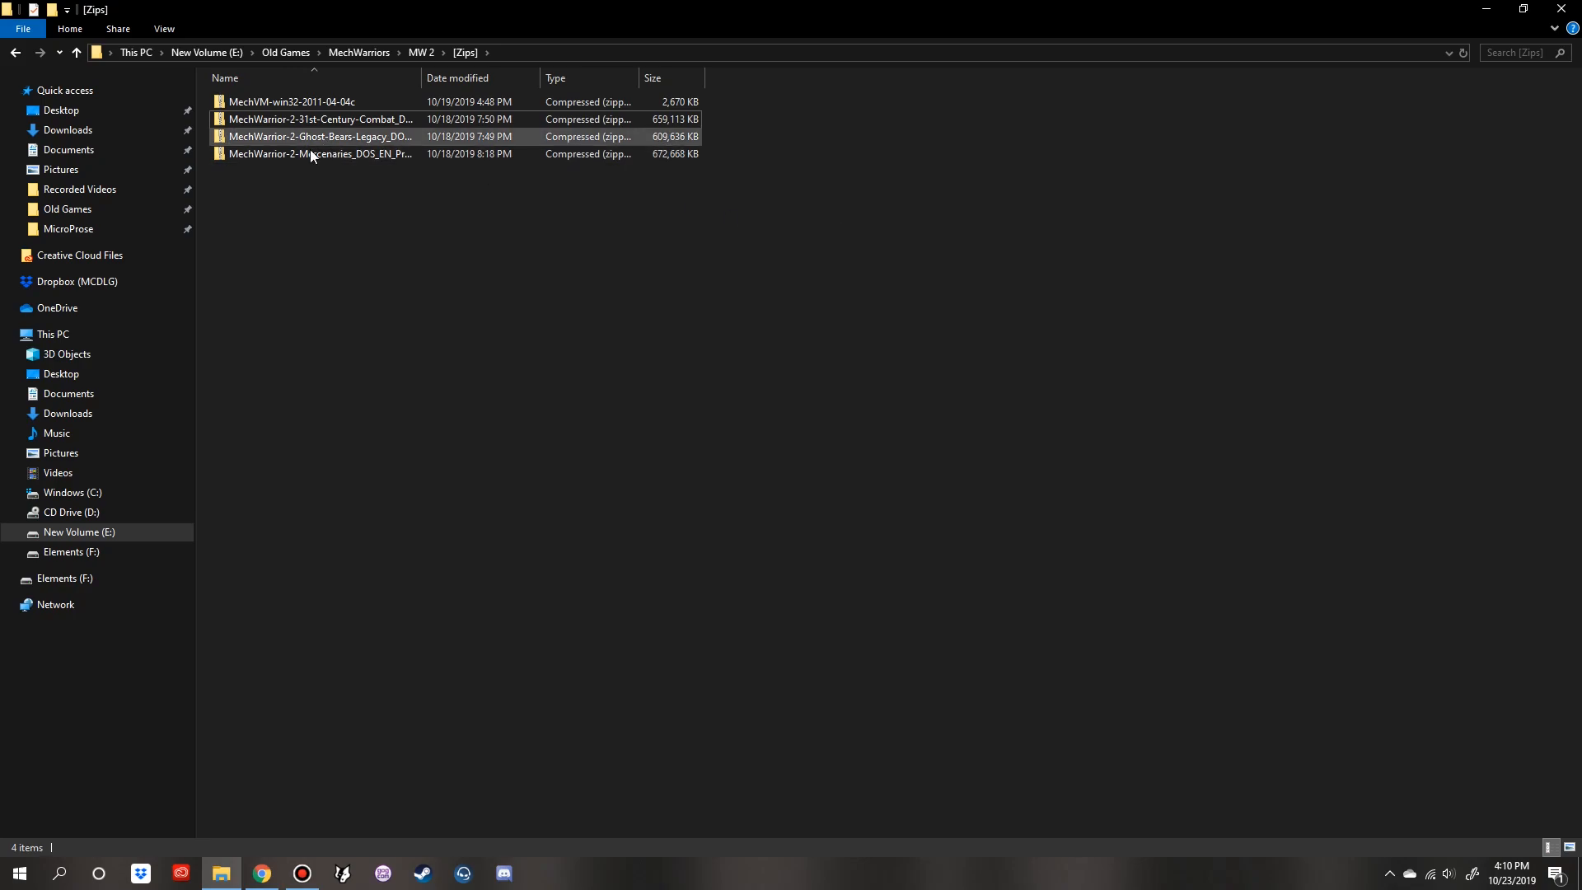
key("BackSpace")
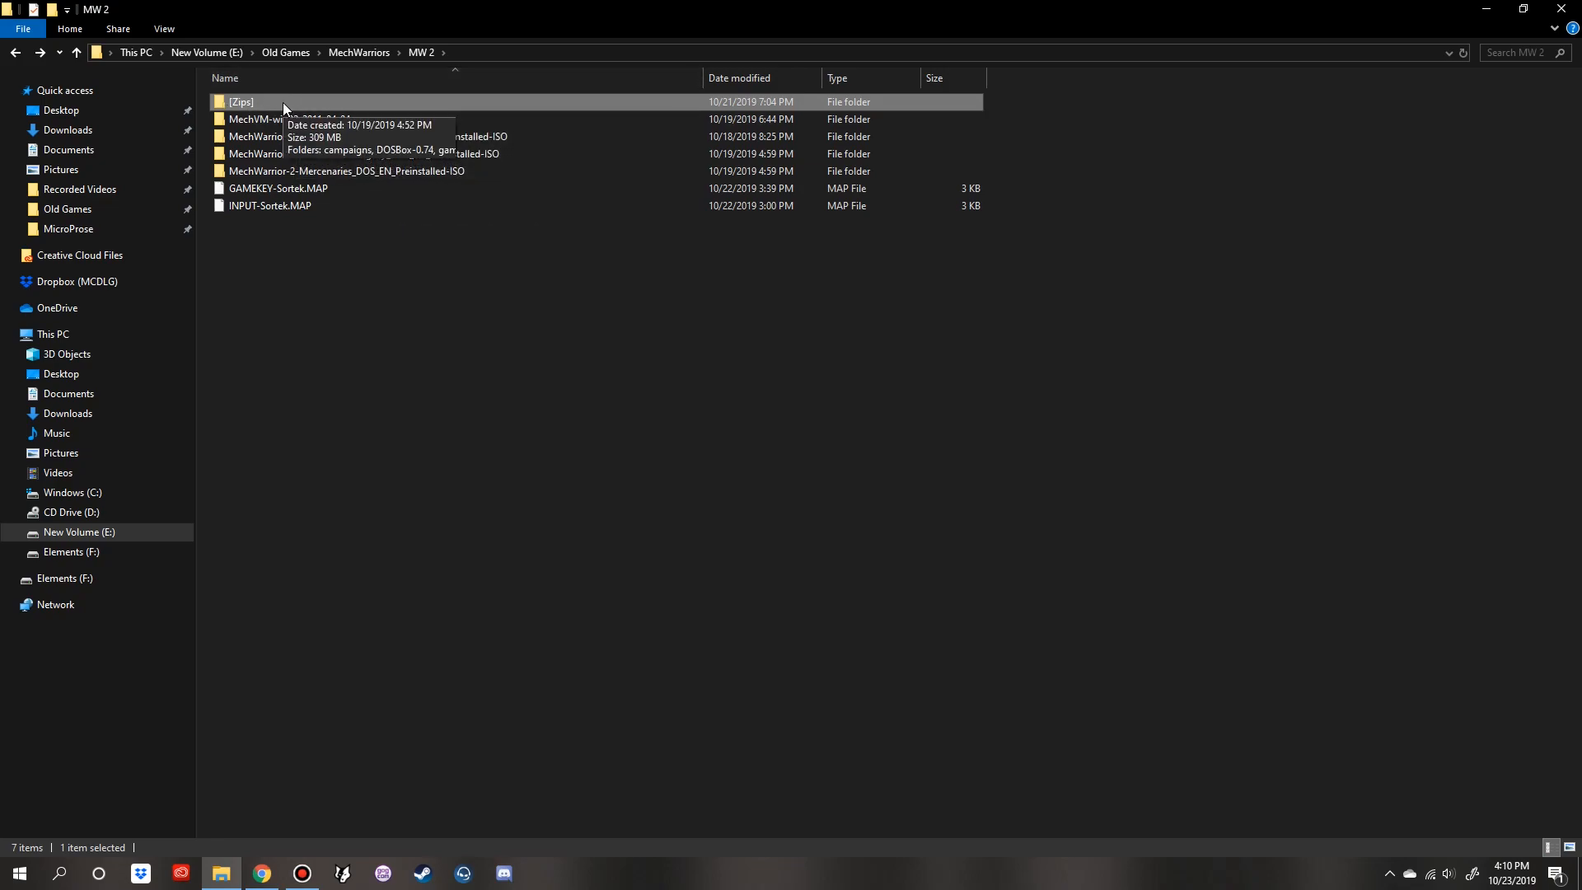
left_click(516, 388)
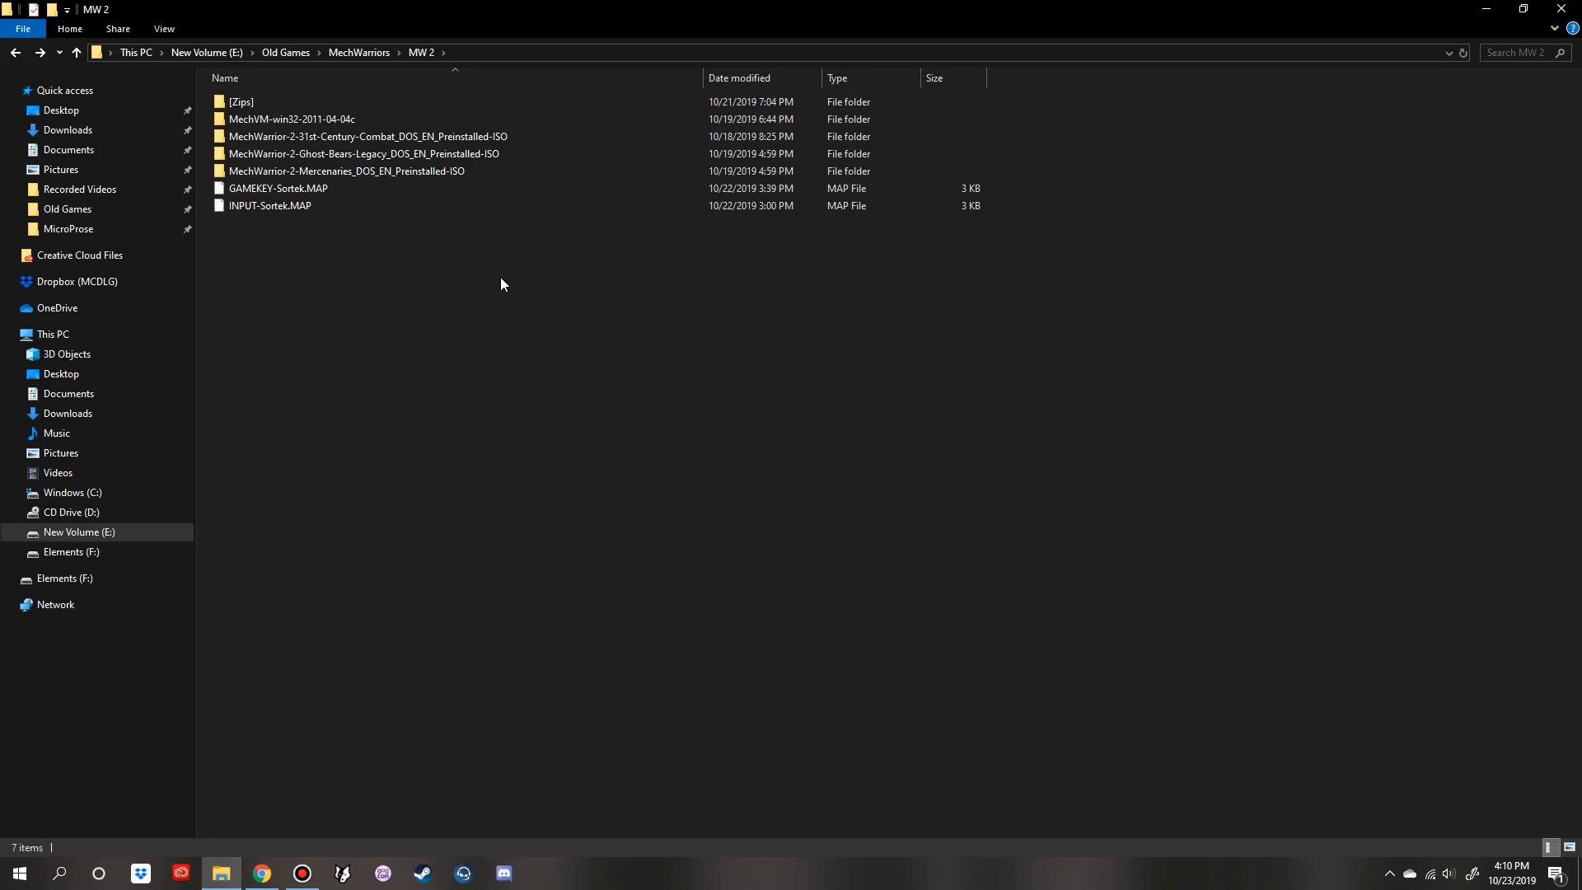
left_click_drag(310, 259, 264, 196)
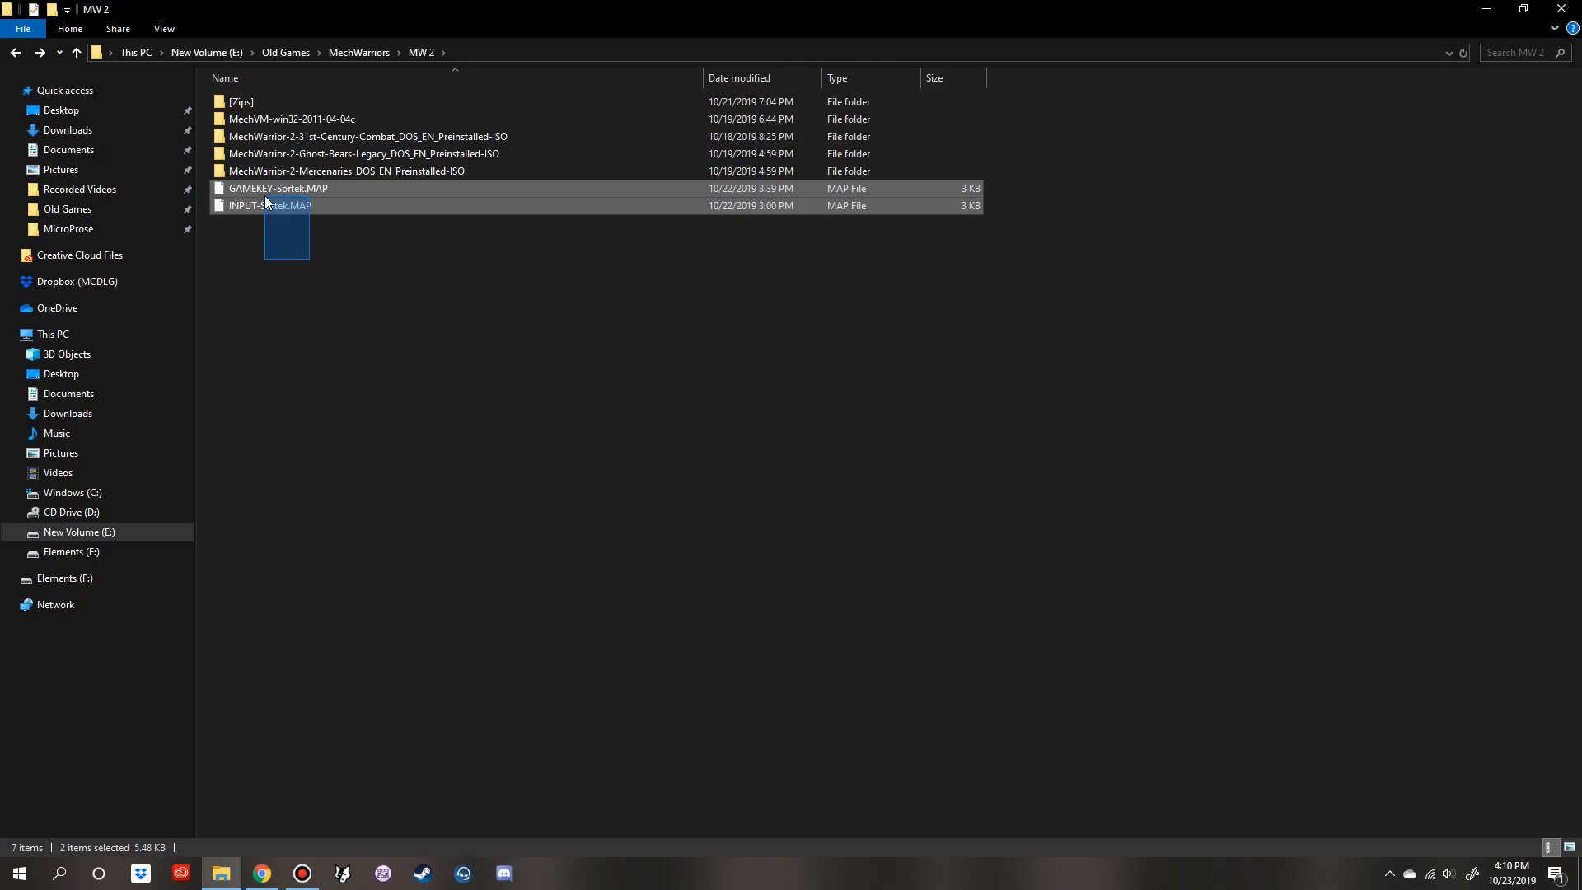
left_click_drag(265, 196, 307, 272)
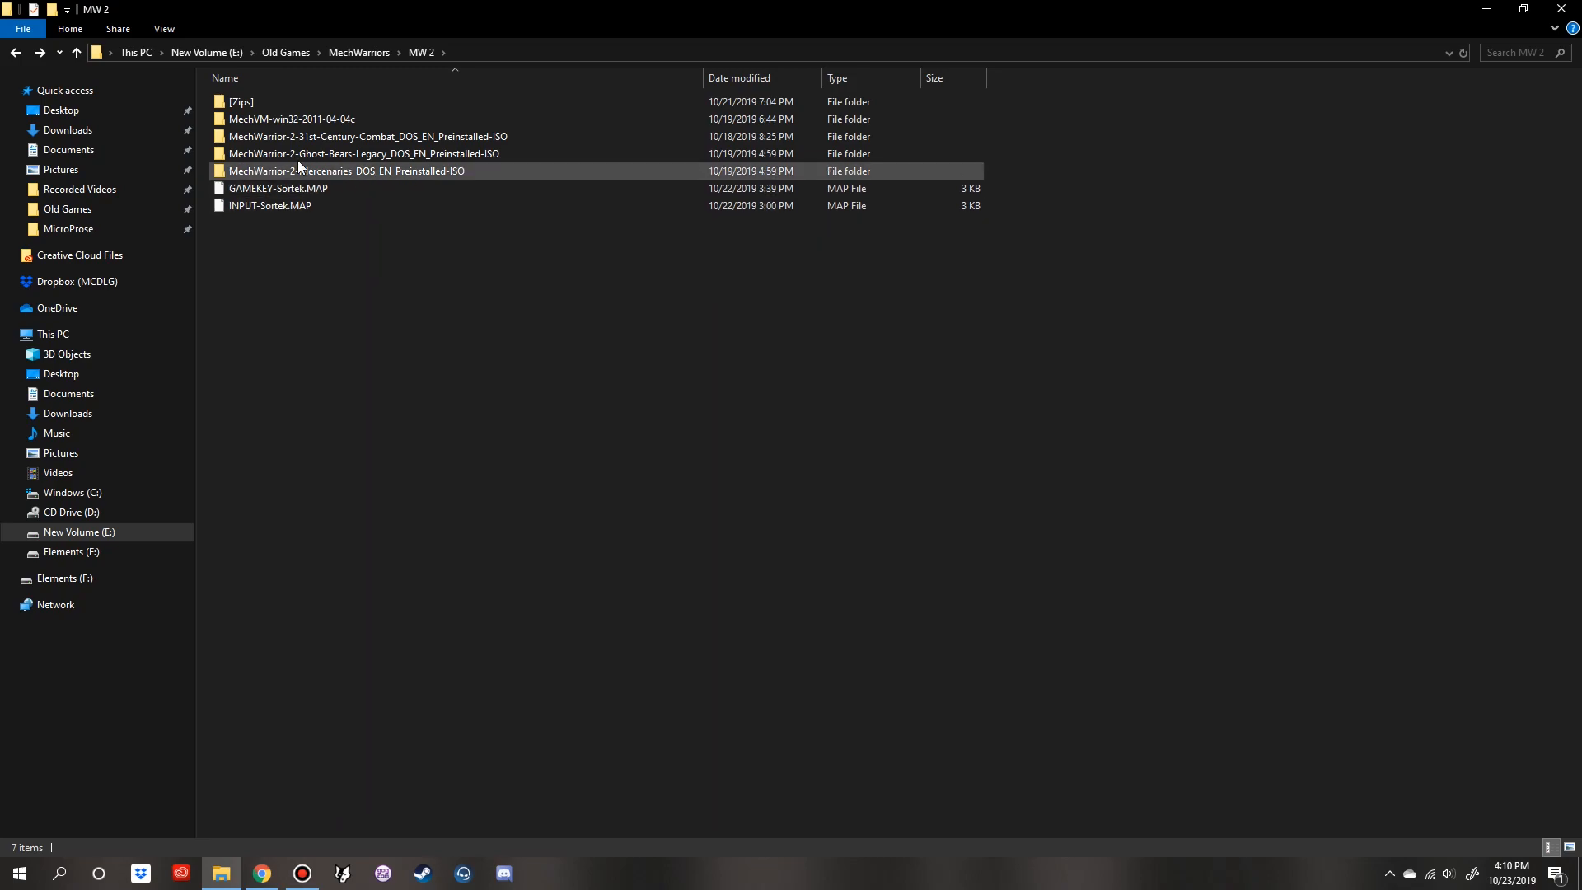
left_click(284, 121)
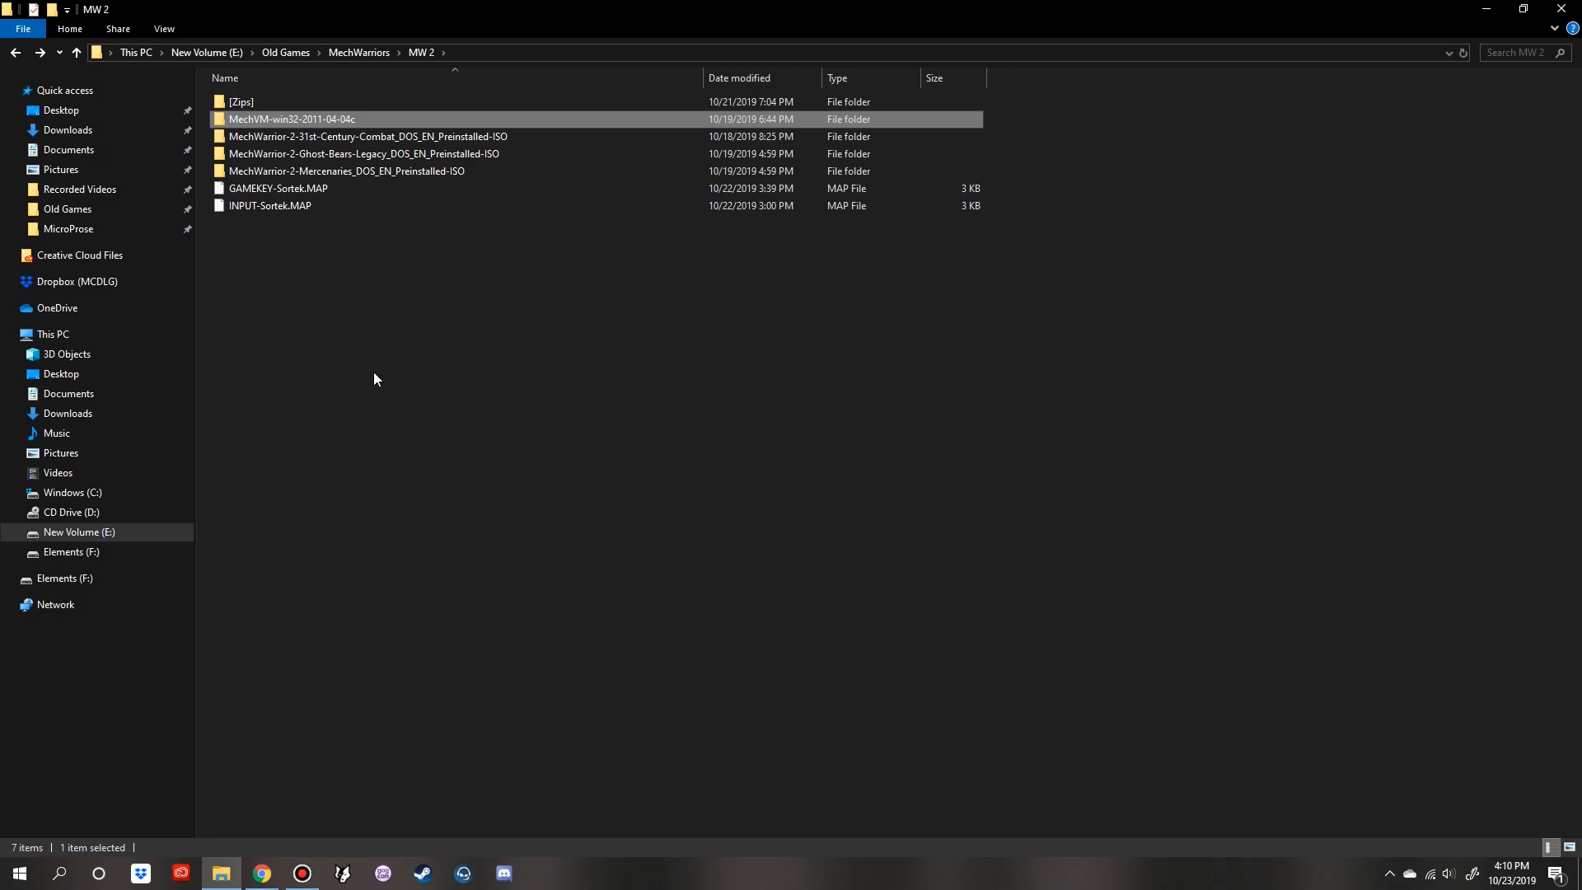
left_click(390, 340)
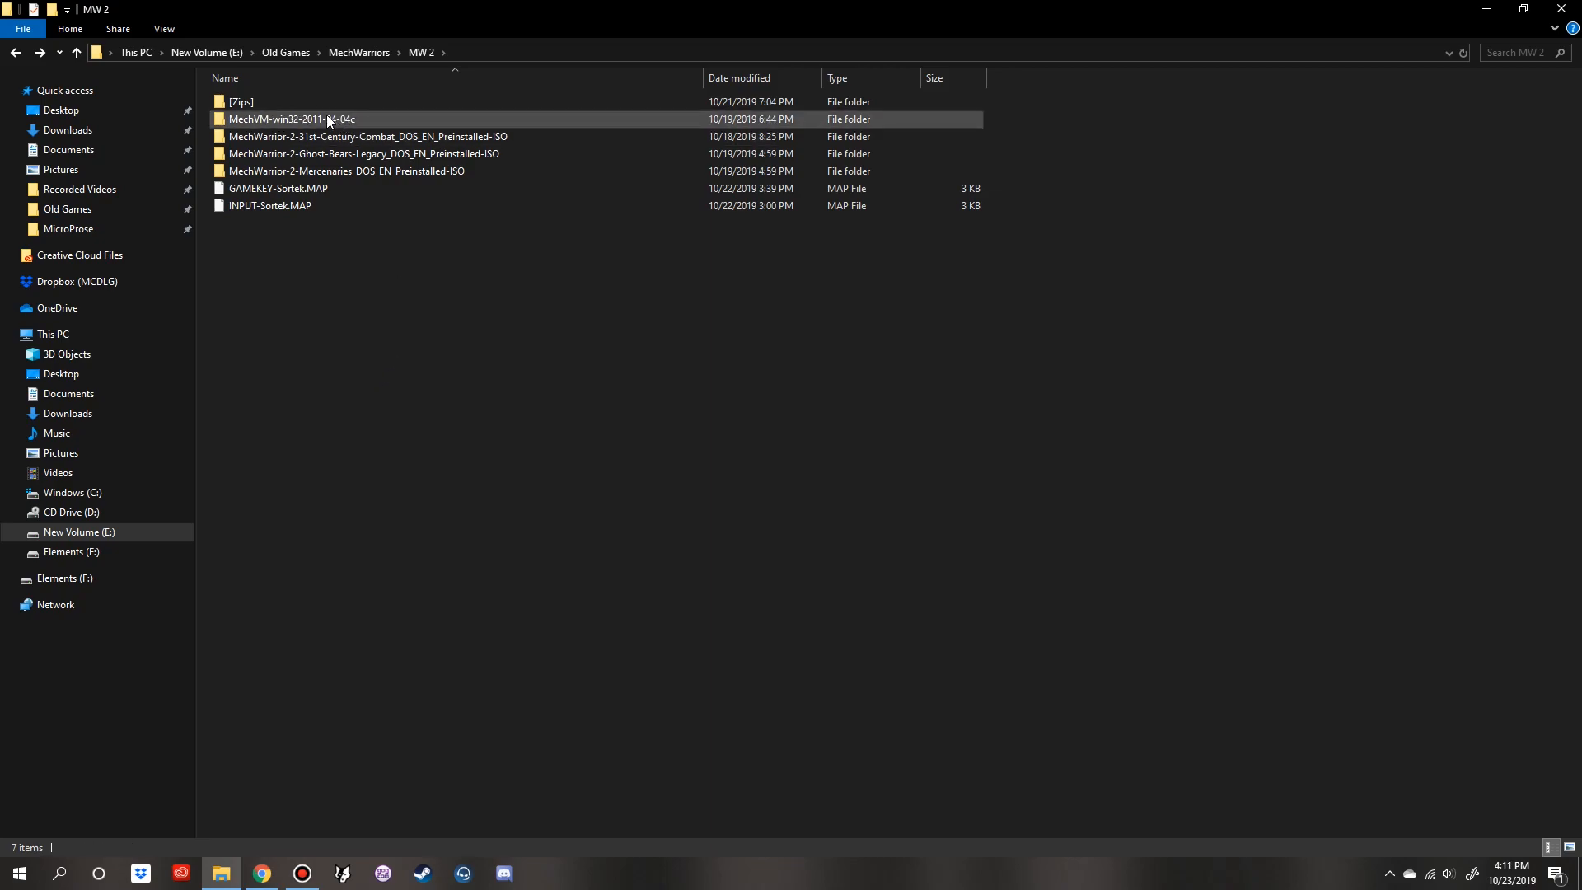
left_click(326, 119)
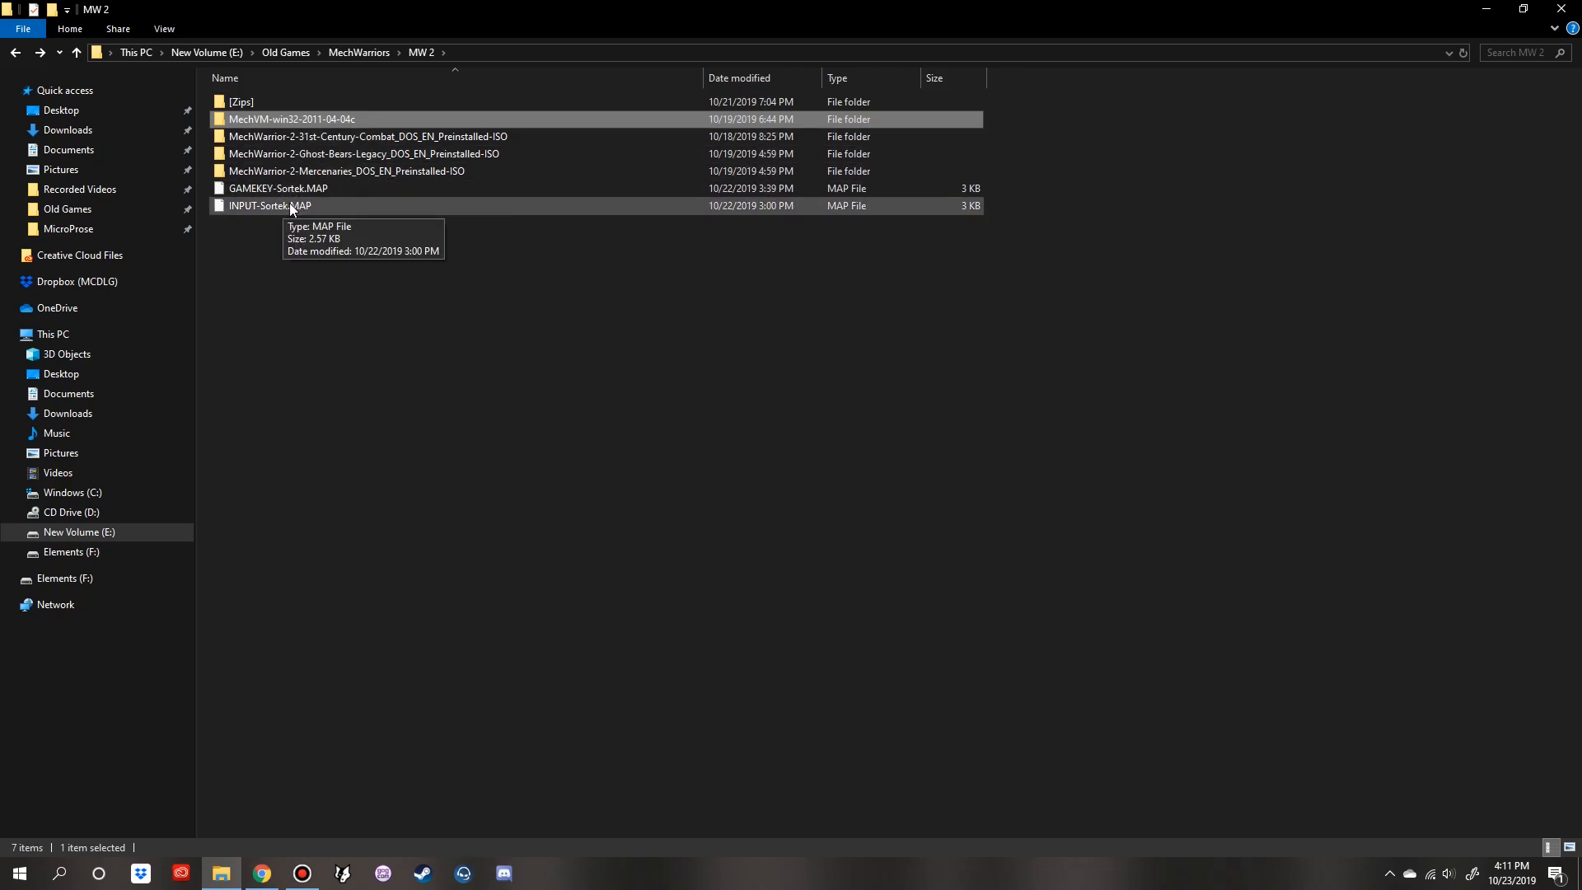
- Look through the MicroProse folder, including its Mechwarrior 2 subfolder and the games folder inside it
left_click(70, 230)
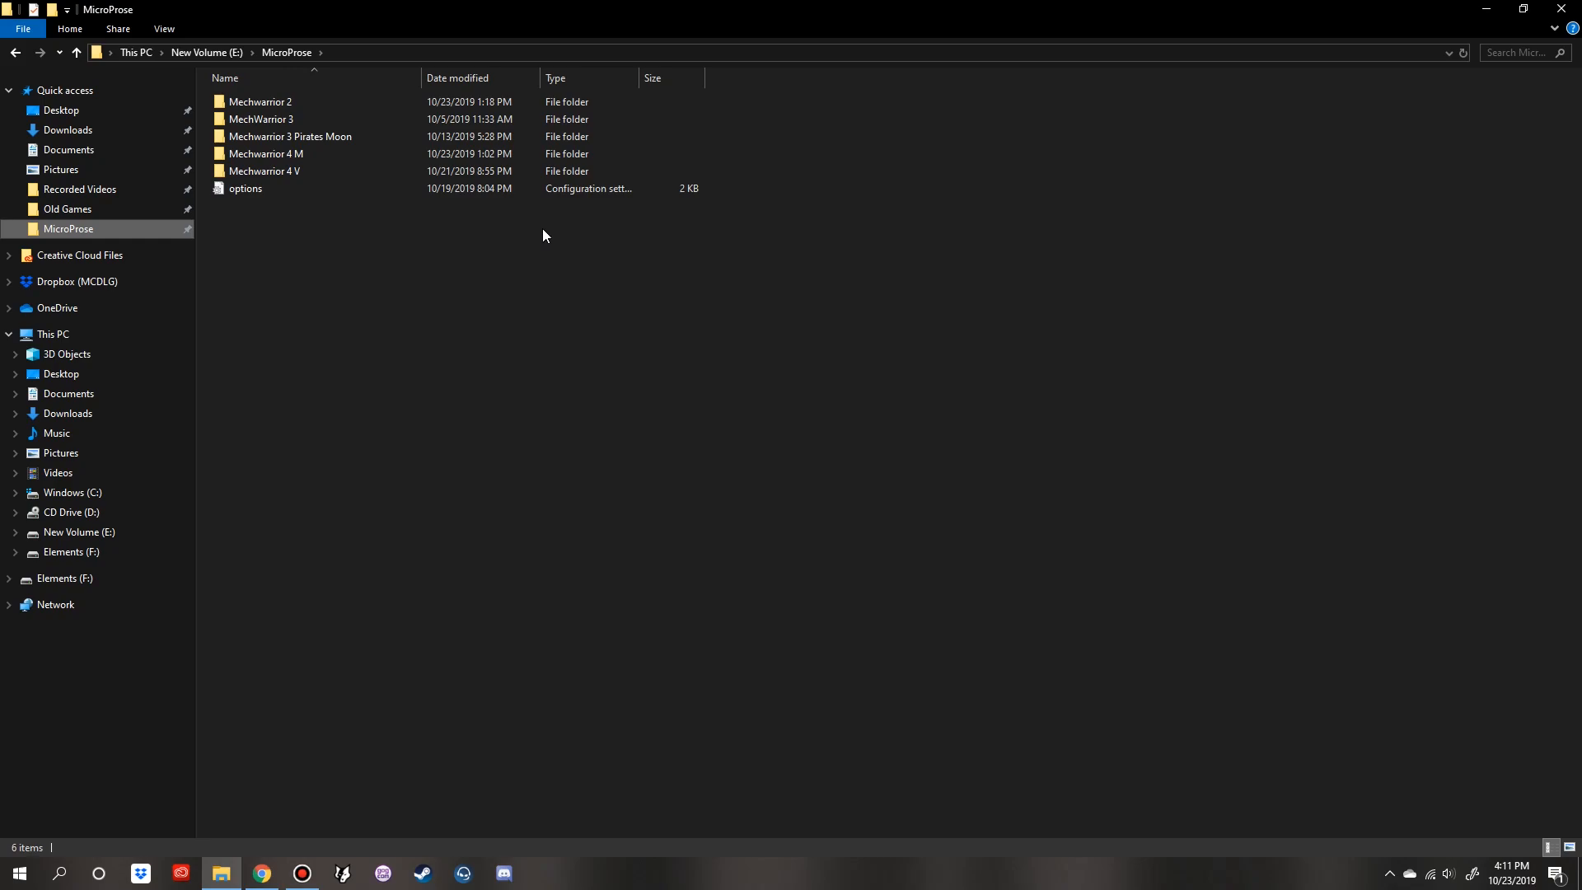
mouse_move(296, 100)
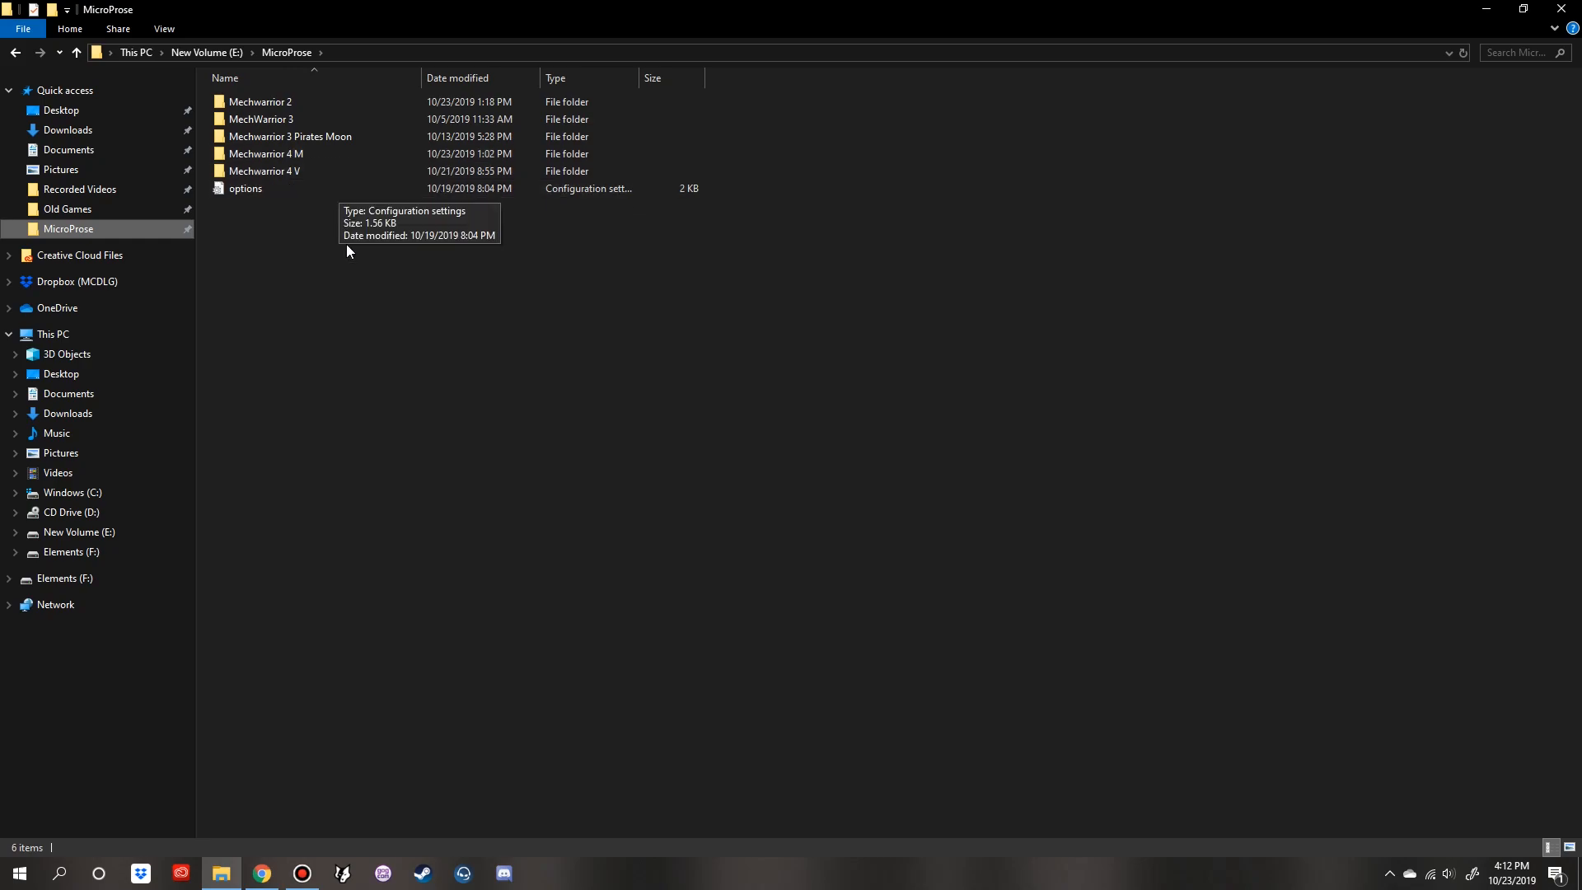
key("alt+Left")
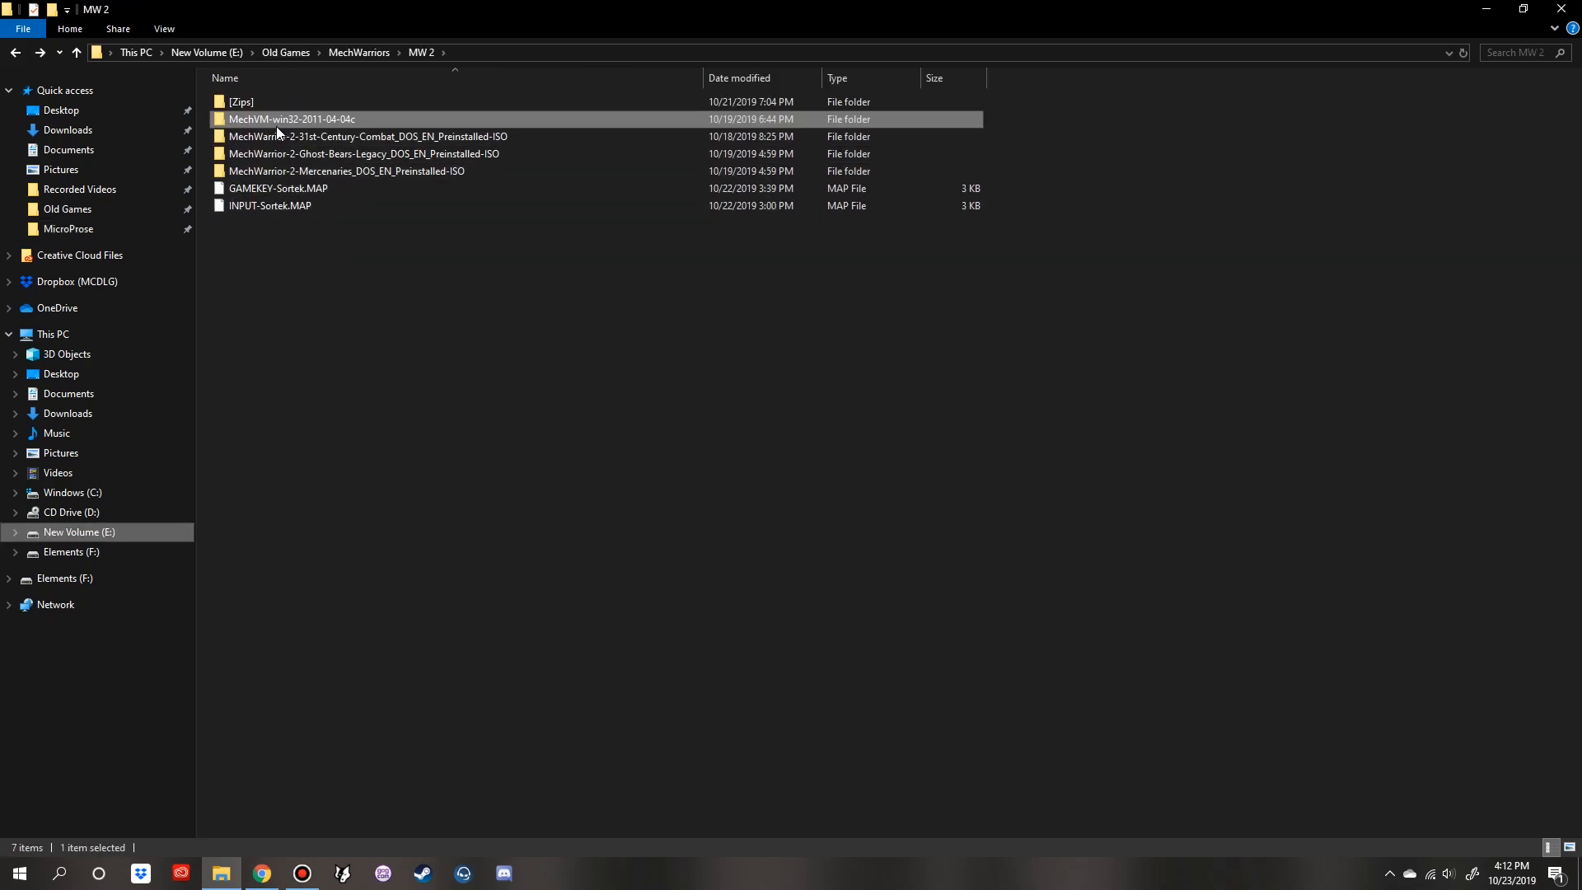
key("alt+Right")
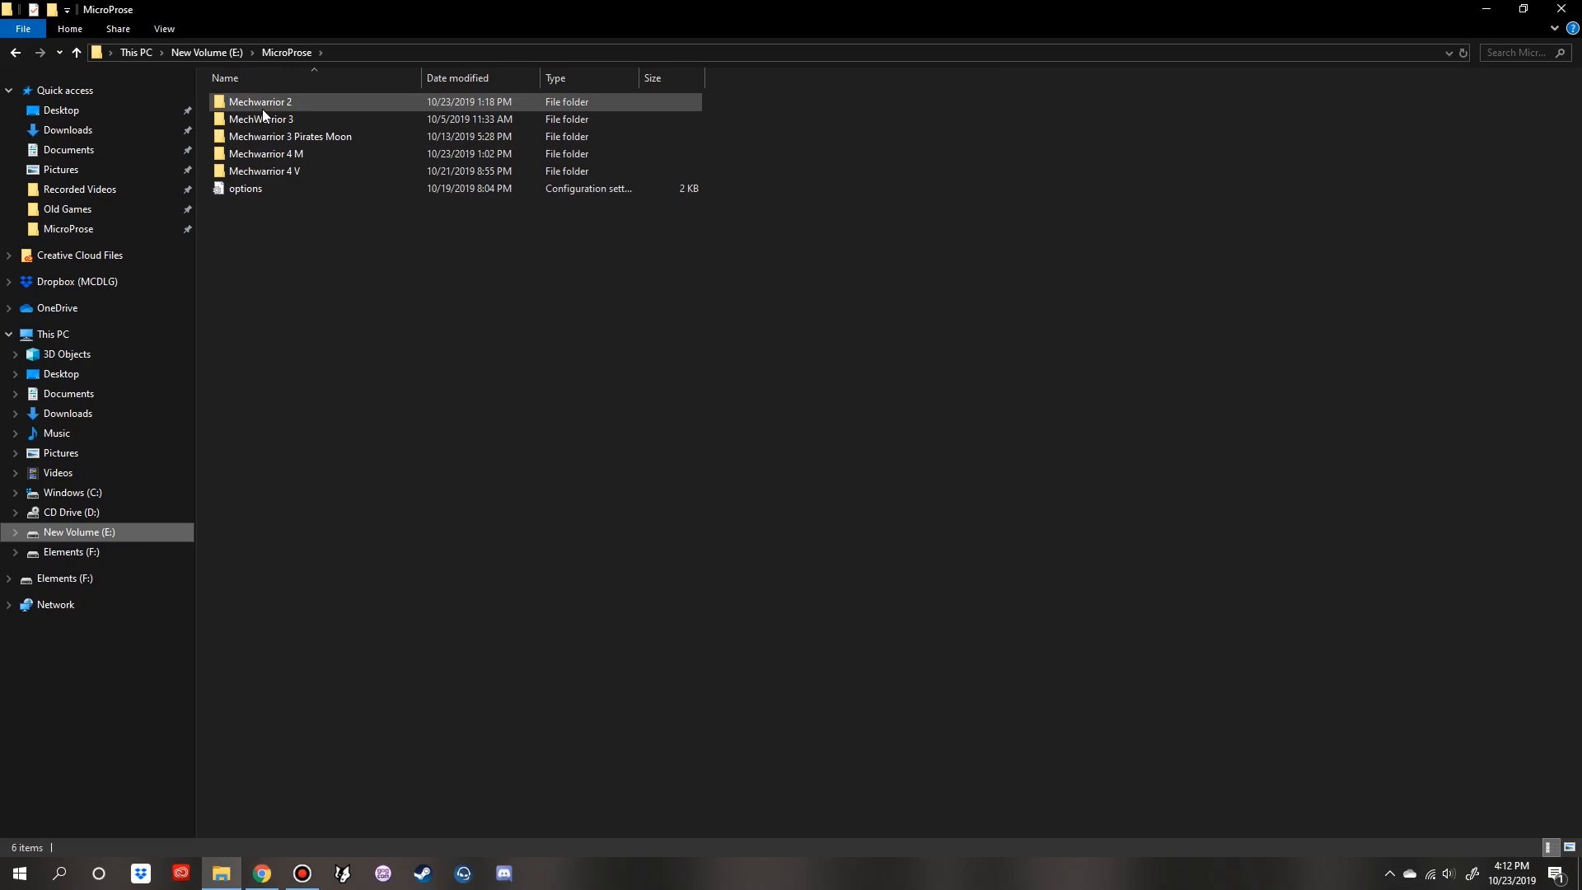
double_click(262, 109)
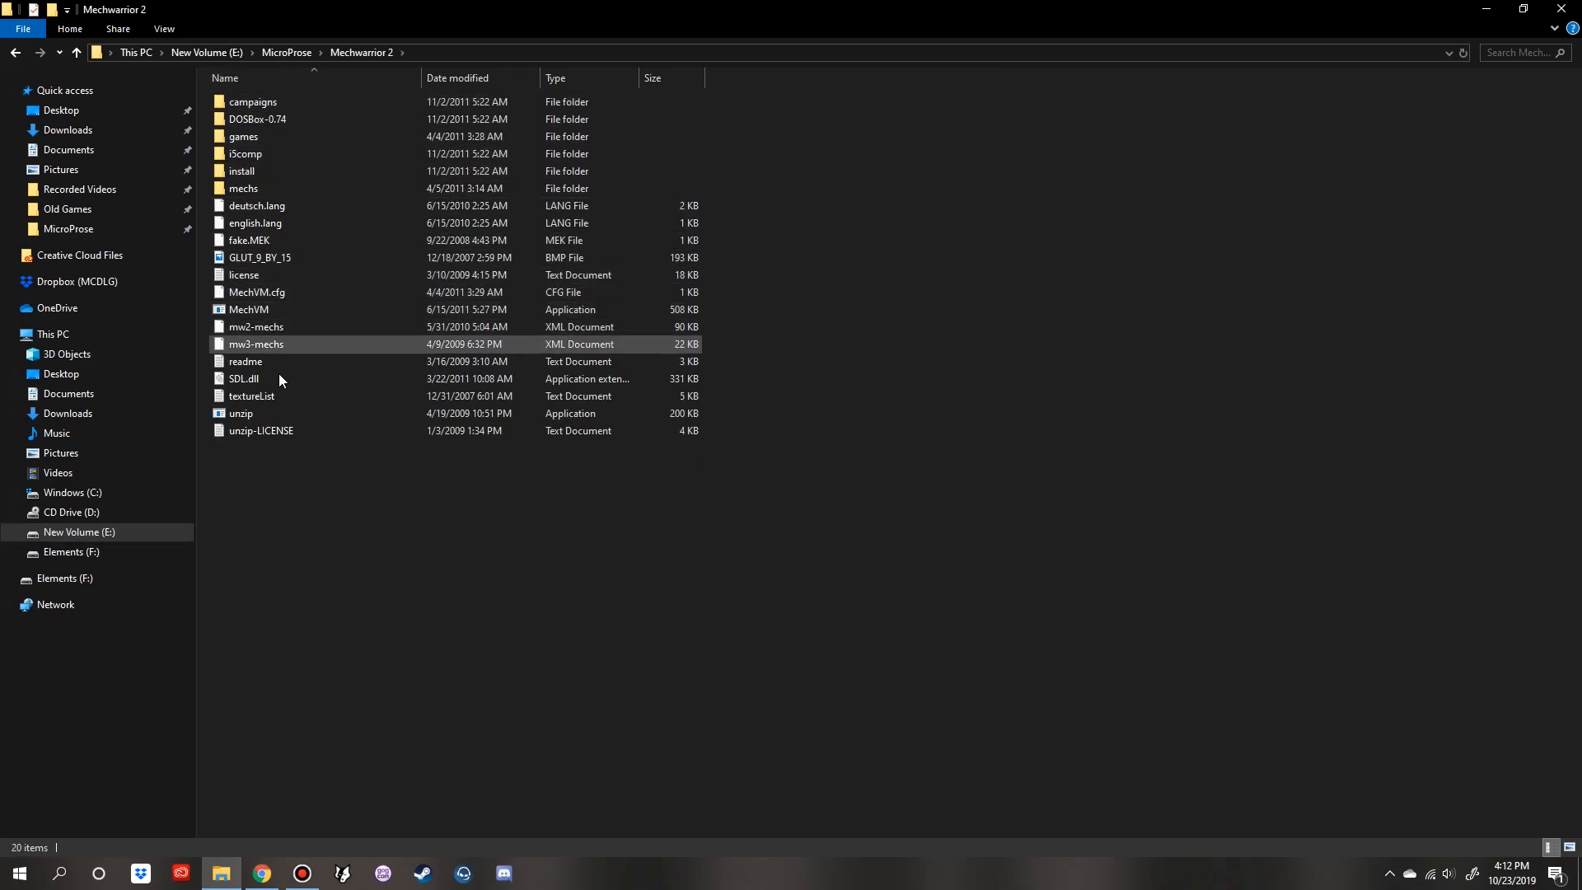
double_click(248, 137)
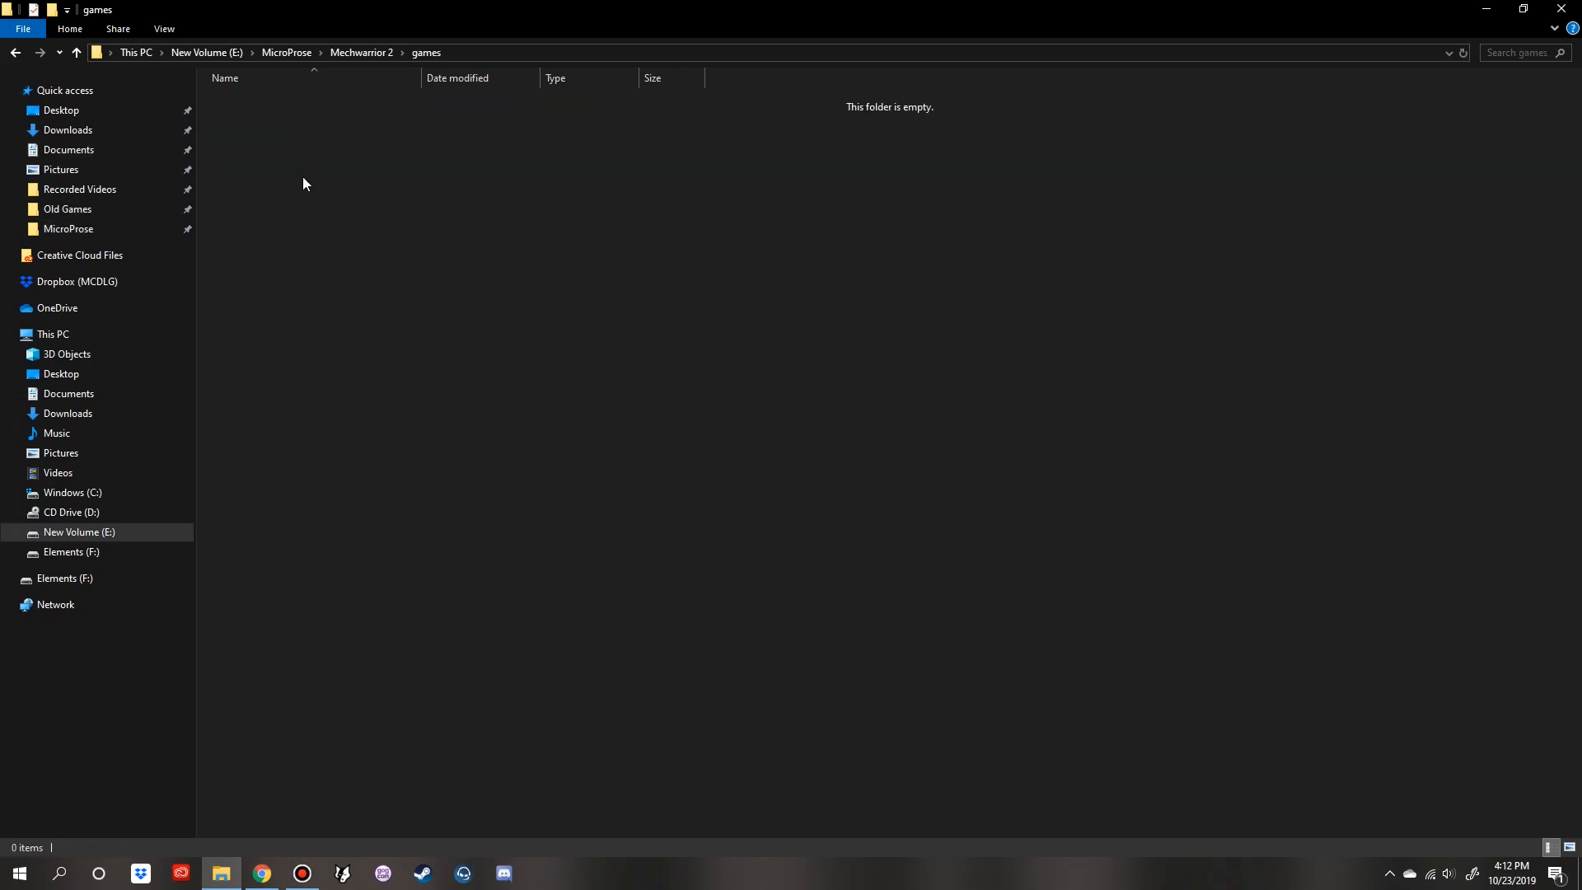
key("alt+Left")
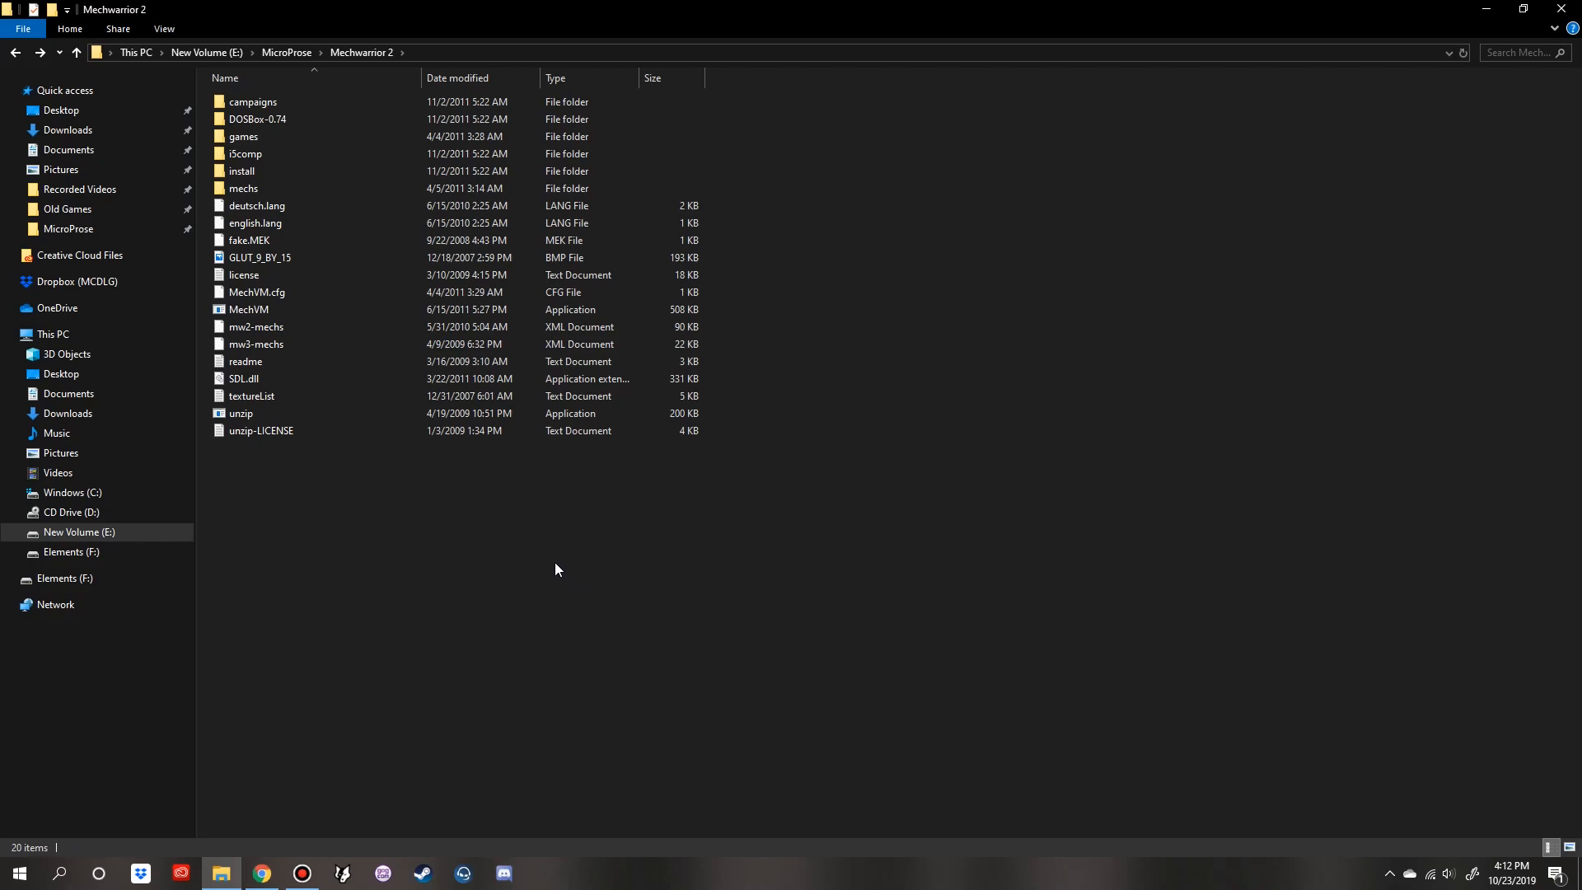
key("alt+Left")
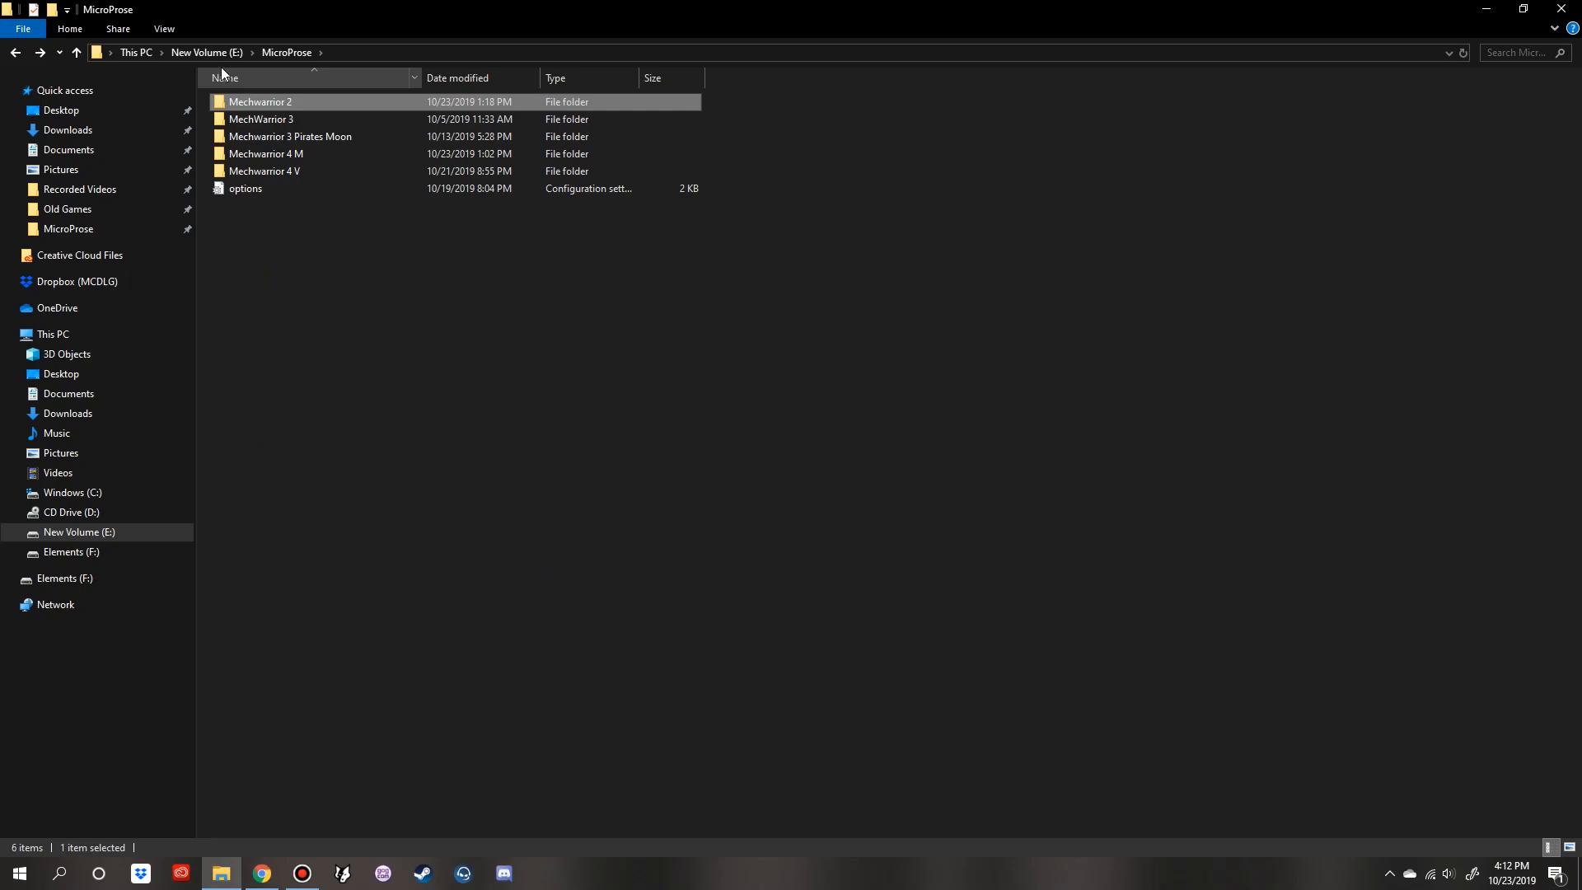
- Run the PowerISO55 installer from the [Tools] folder of Old Games and accept its license agreement
left_click(132, 217)
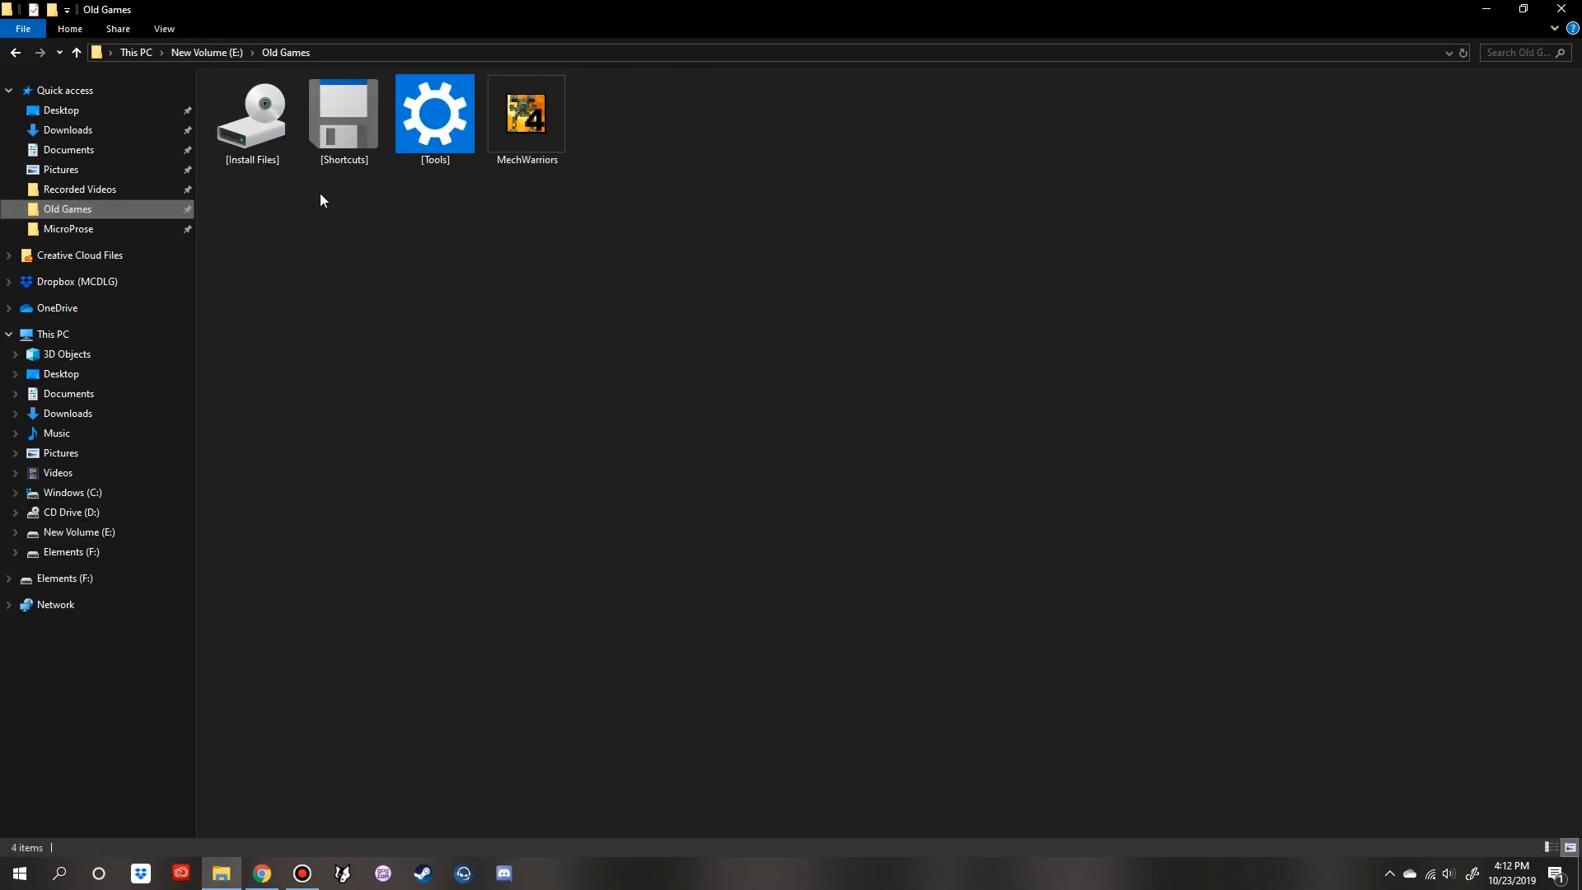
double_click(431, 142)
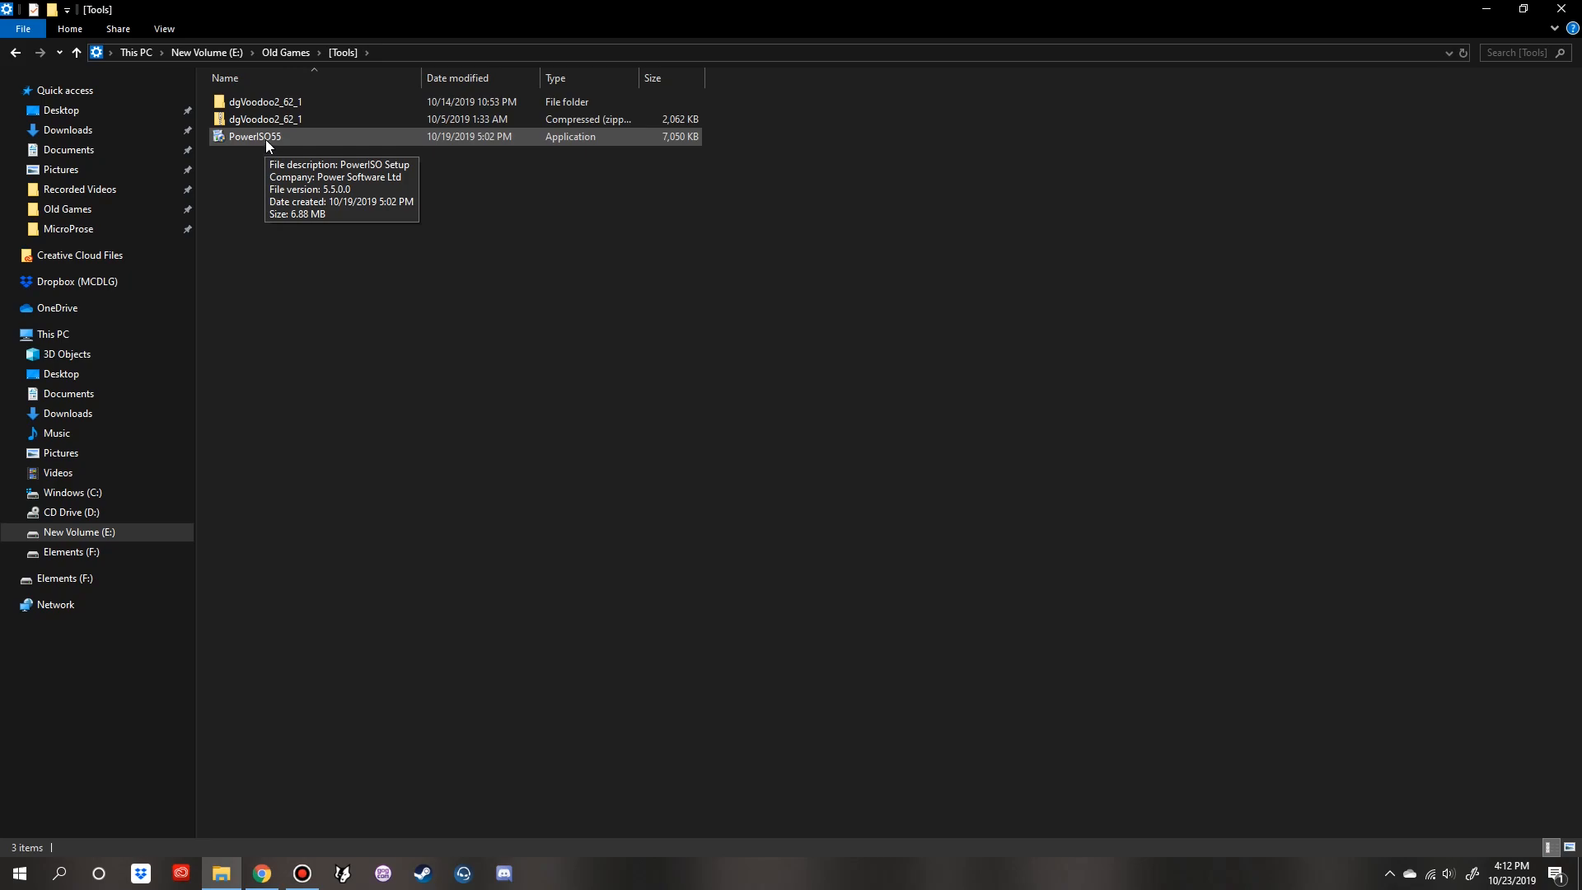
left_click(260, 136)
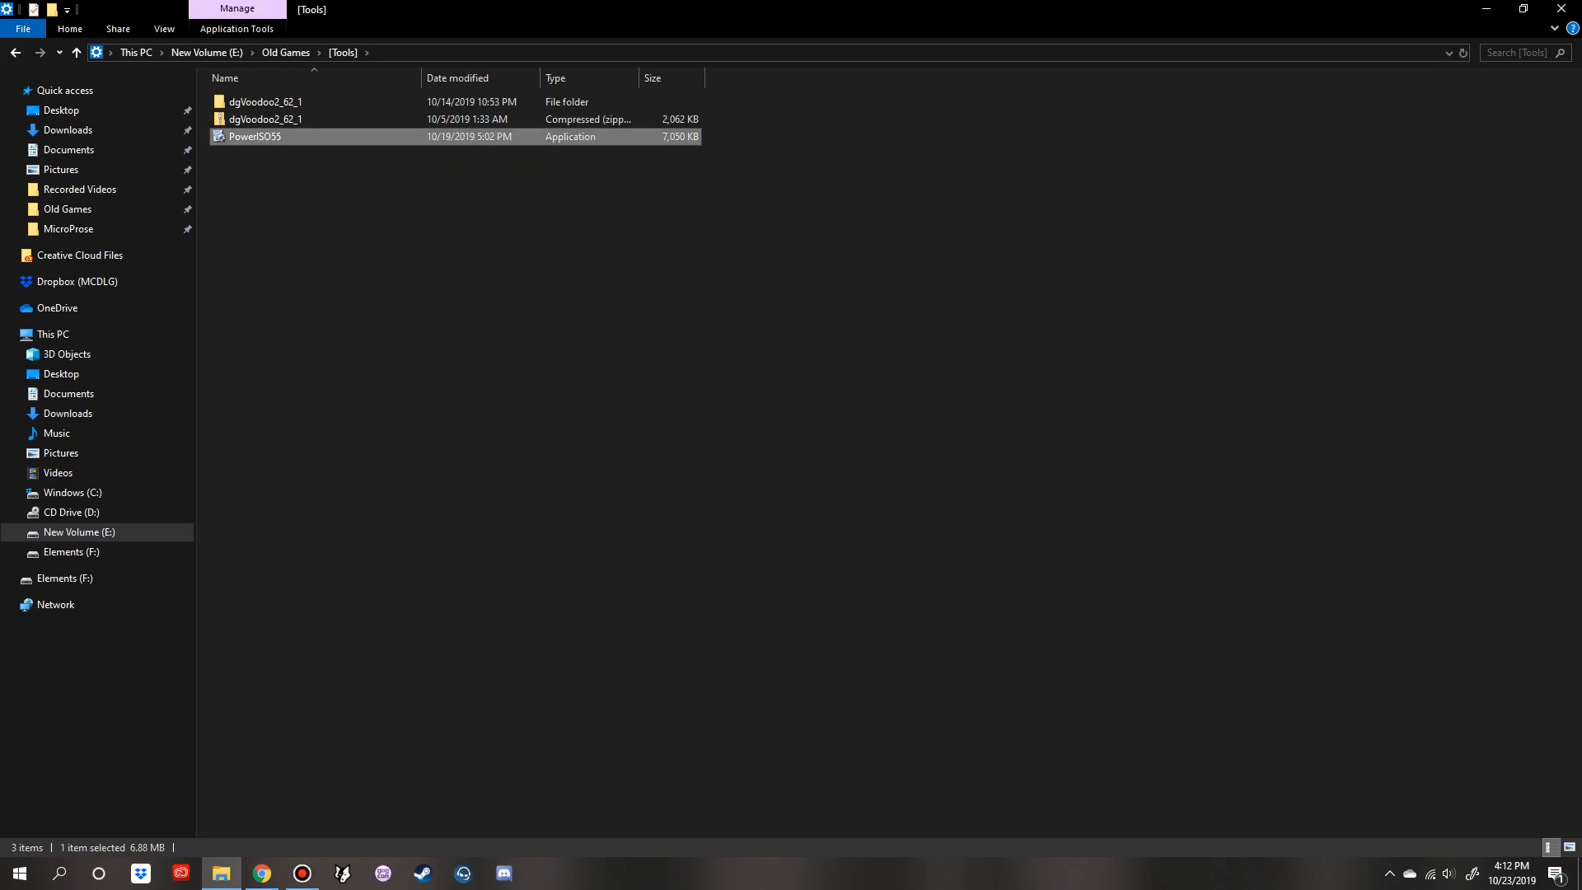
left_click(718, 555)
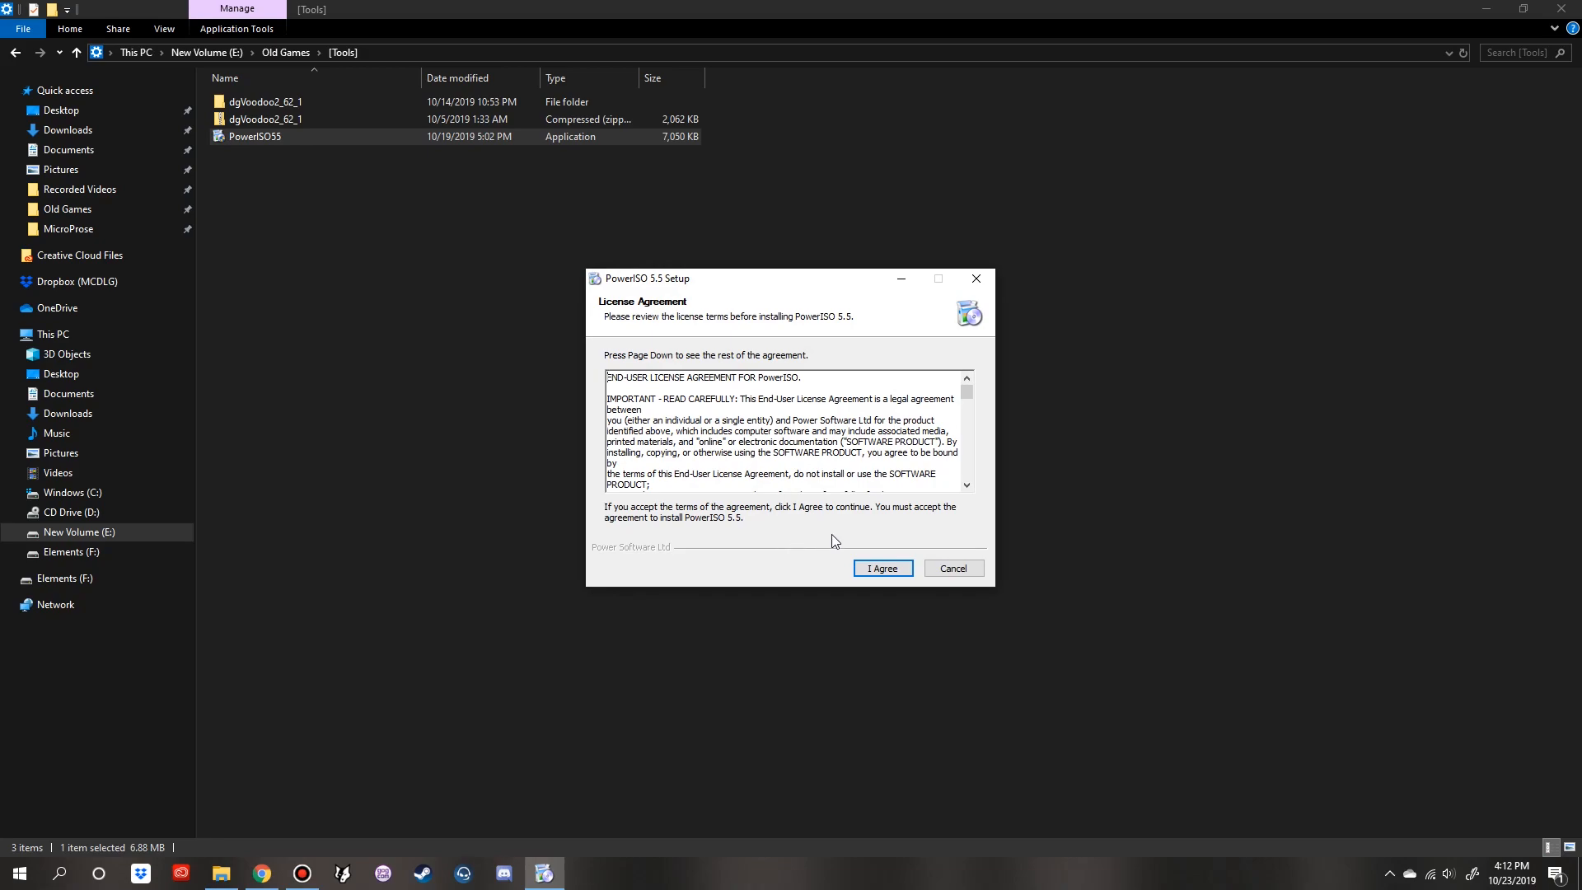
left_click(882, 568)
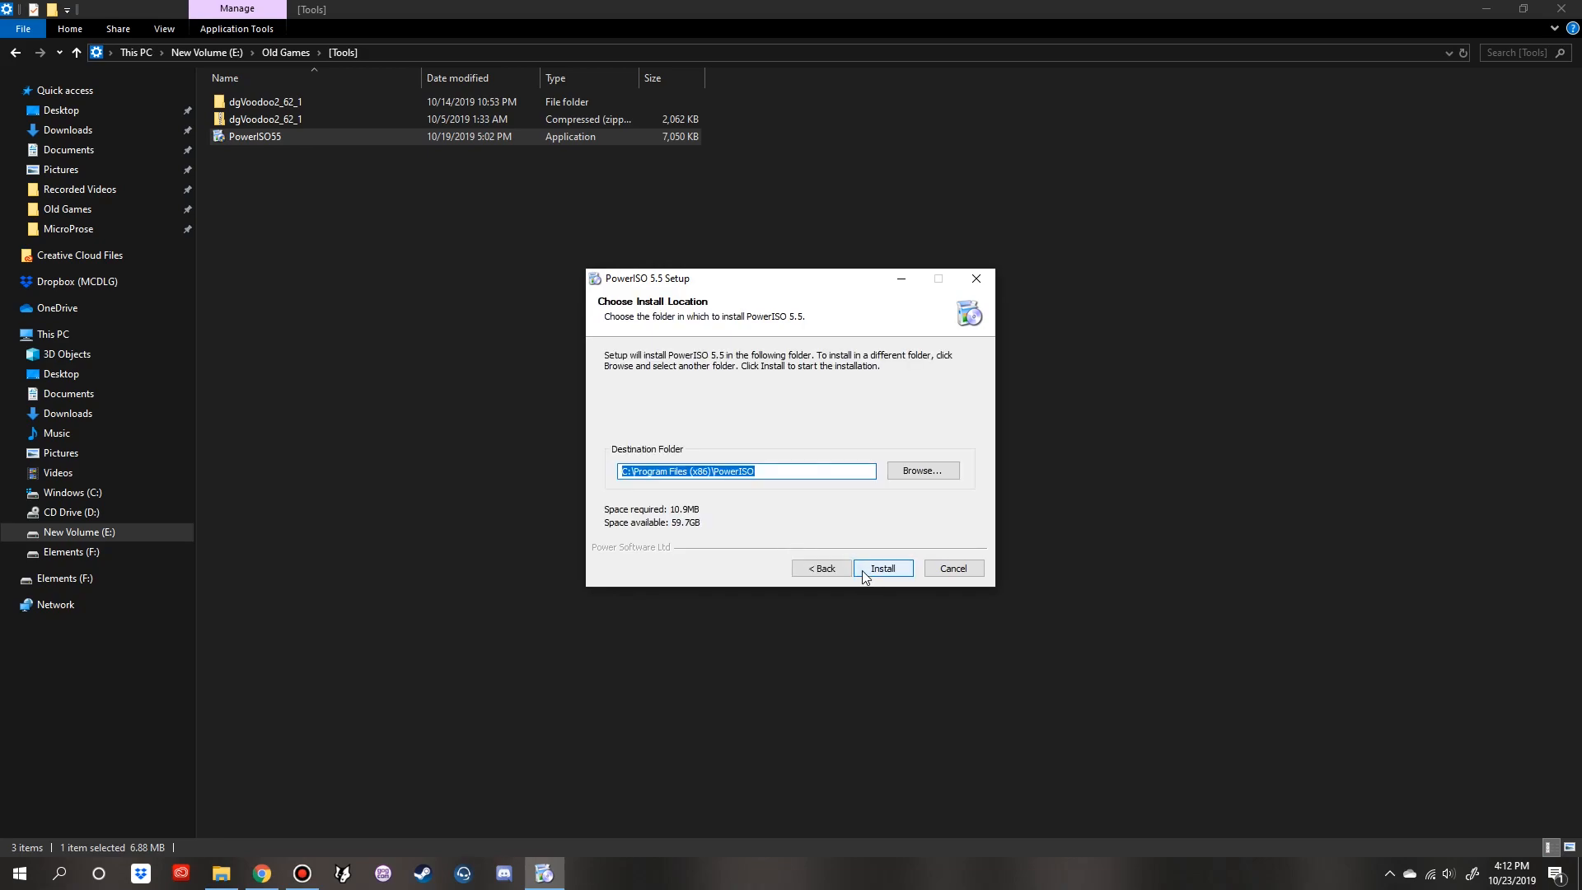
- Install PowerISO 5.5 into E:\Program Files (x86)\PowerISO
key("Home")
key("shift+Right")
type("E")
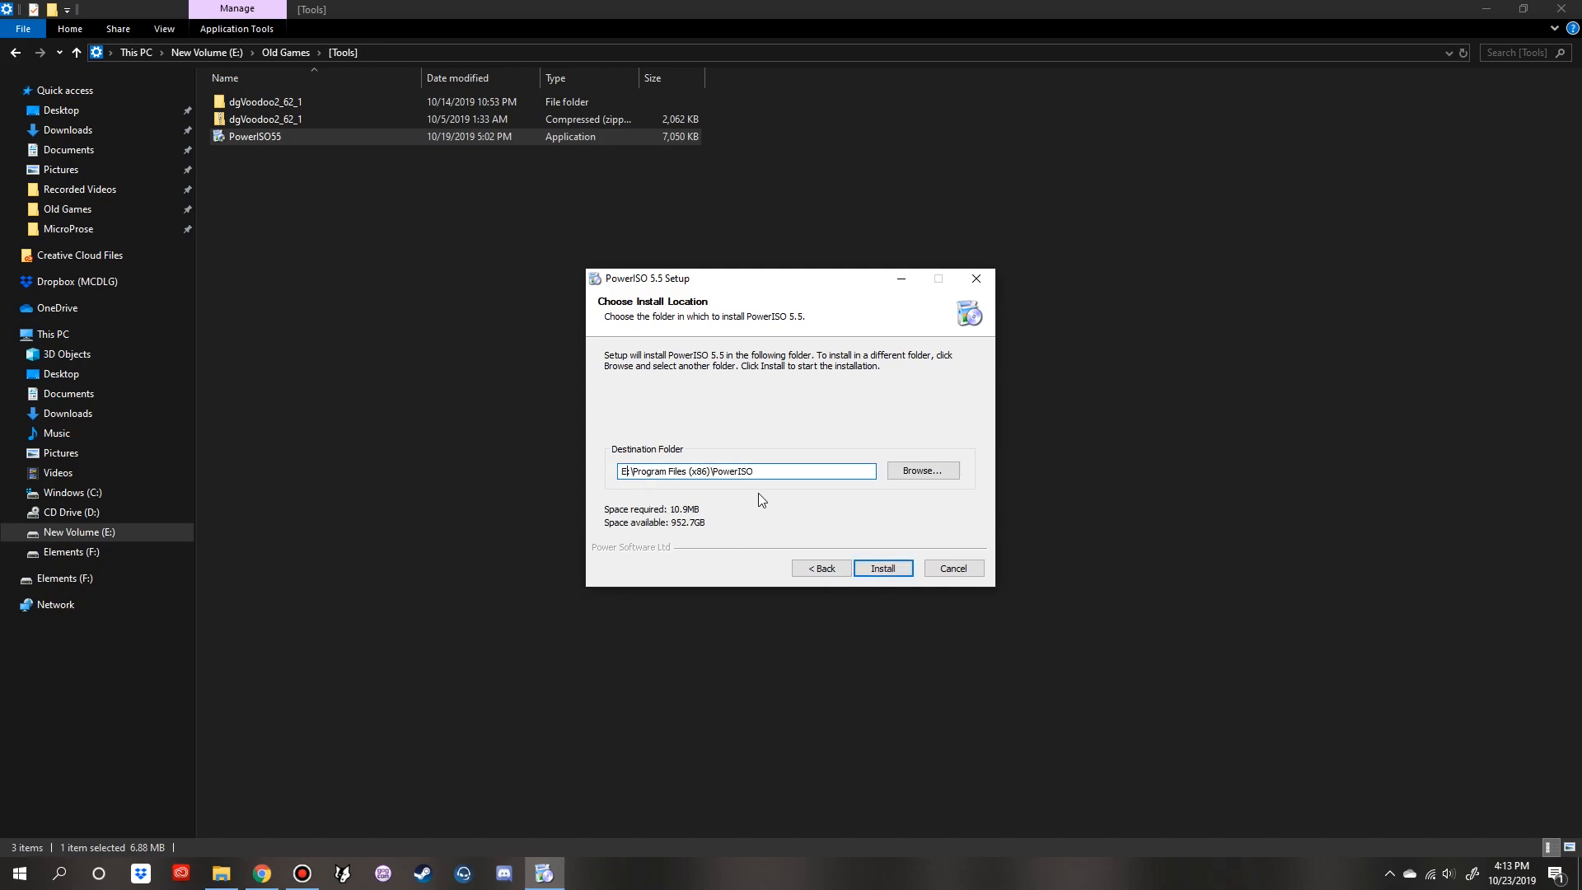
left_click(860, 567)
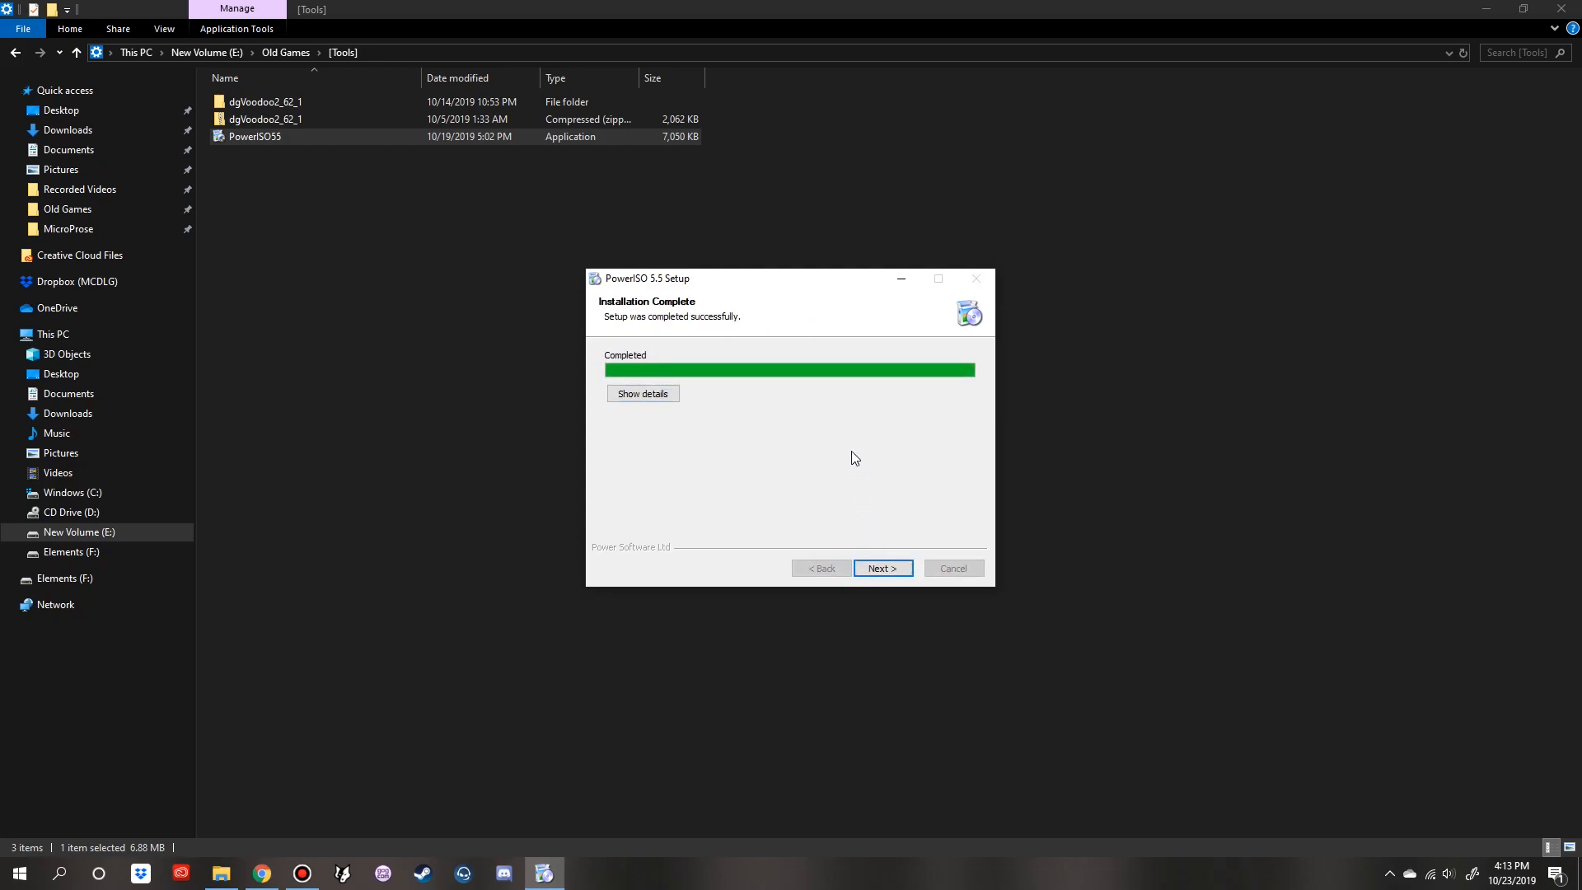
- Associate .bin and .cue files with PowerISO, enable automount on boot up, disable automatic update checks and finish the setup
left_click(871, 567)
left_click(625, 375)
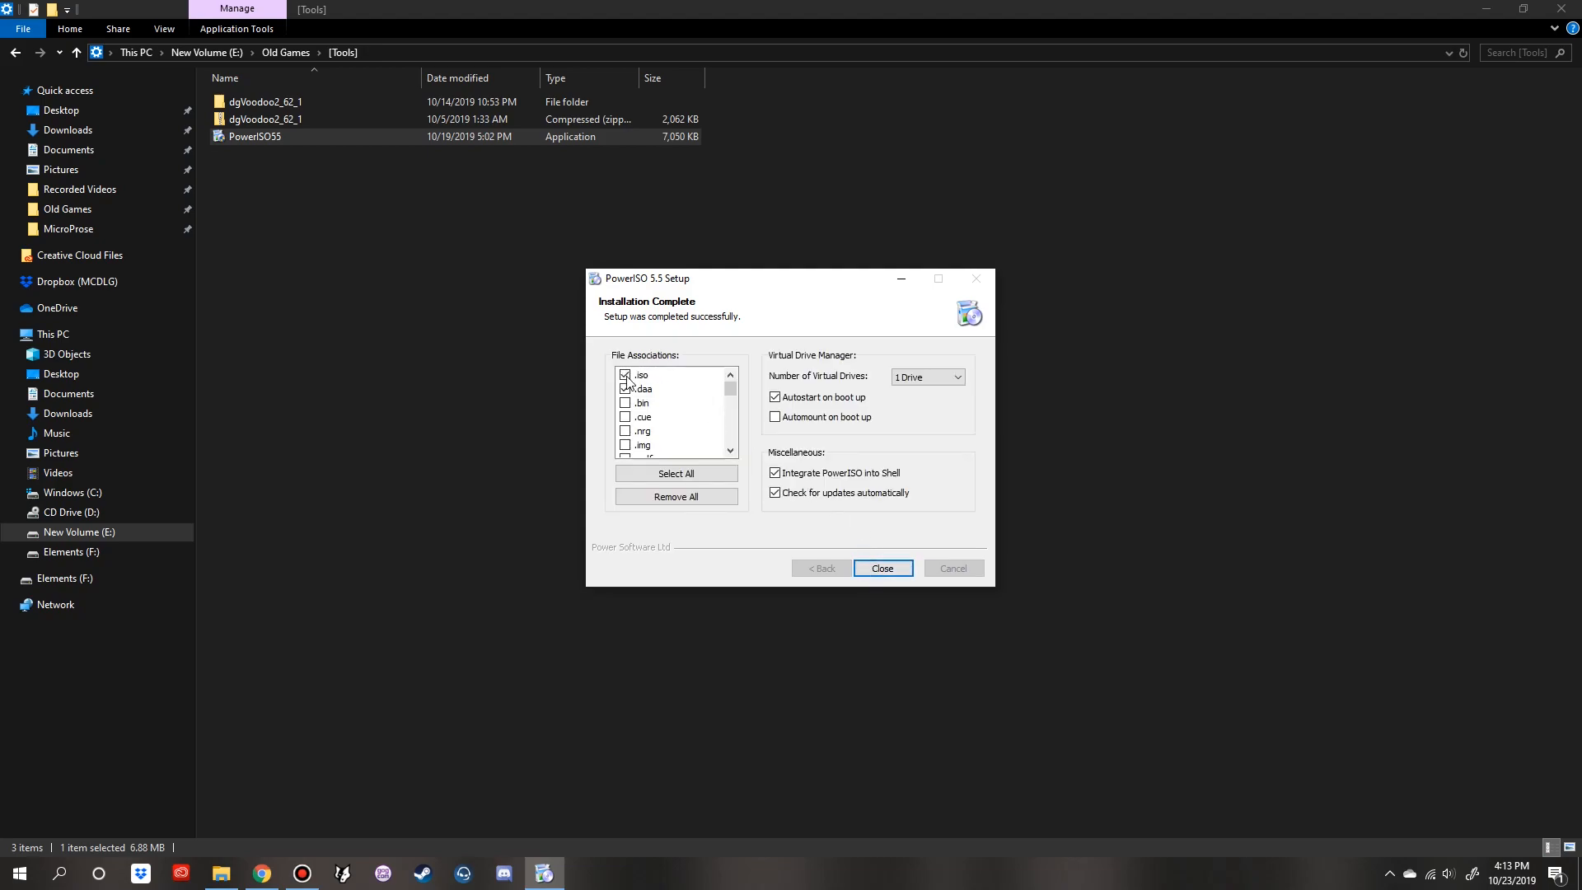
left_click(625, 375)
left_click(624, 403)
left_click(625, 417)
left_click(821, 418)
left_click(849, 493)
left_click(895, 568)
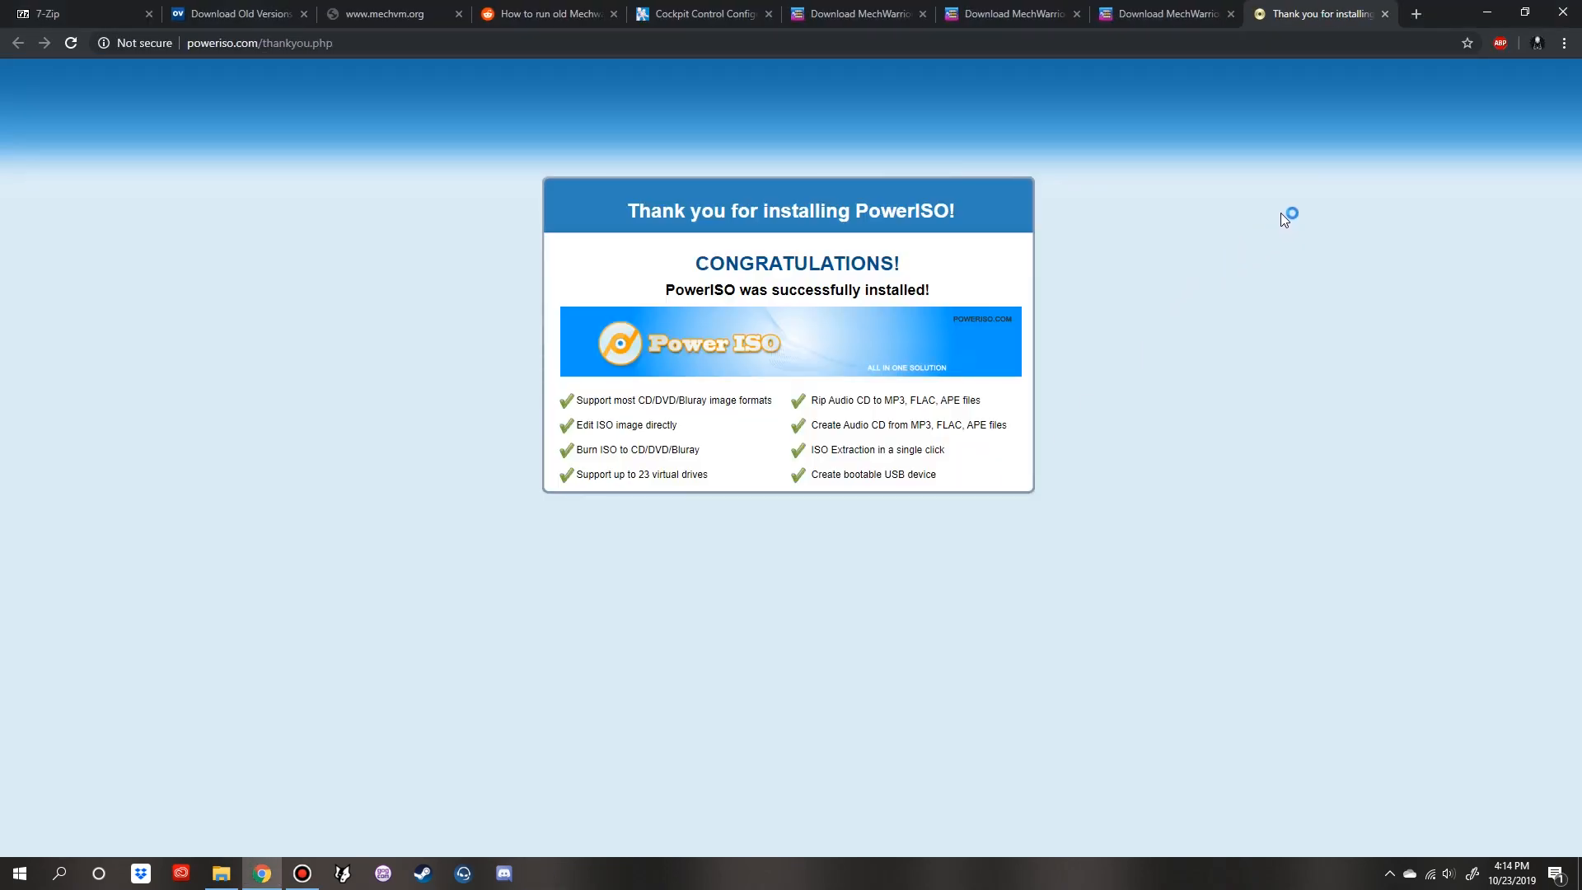
- Close the PowerISO thank-you page, switch to File Explorer and check for PowerISO Virtual Drive Manager among the running background programs
left_click(1385, 14)
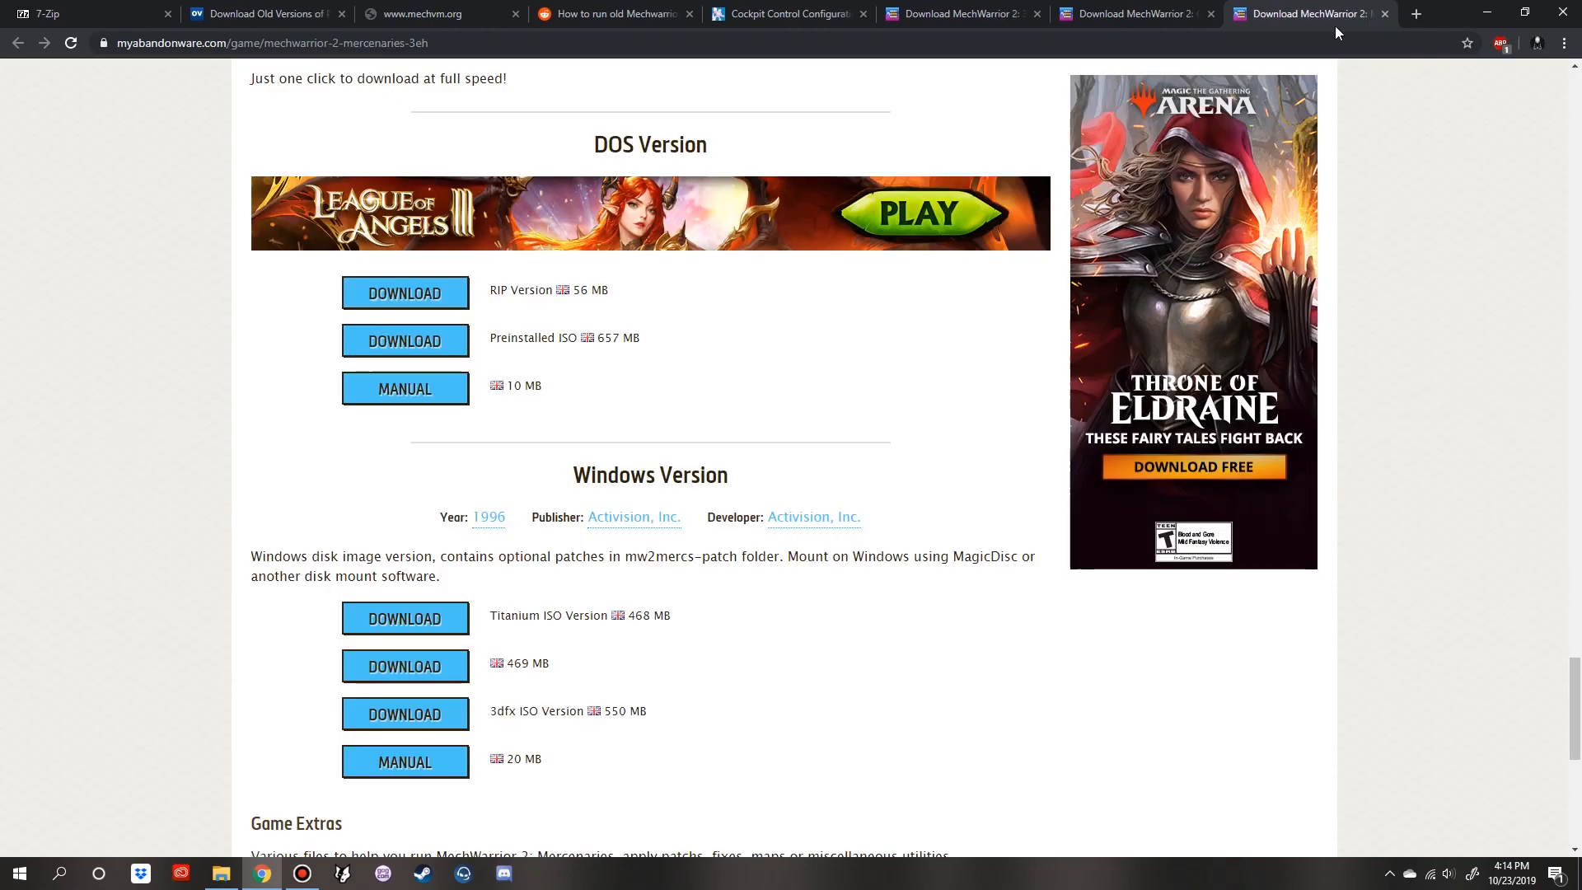
left_click(221, 873)
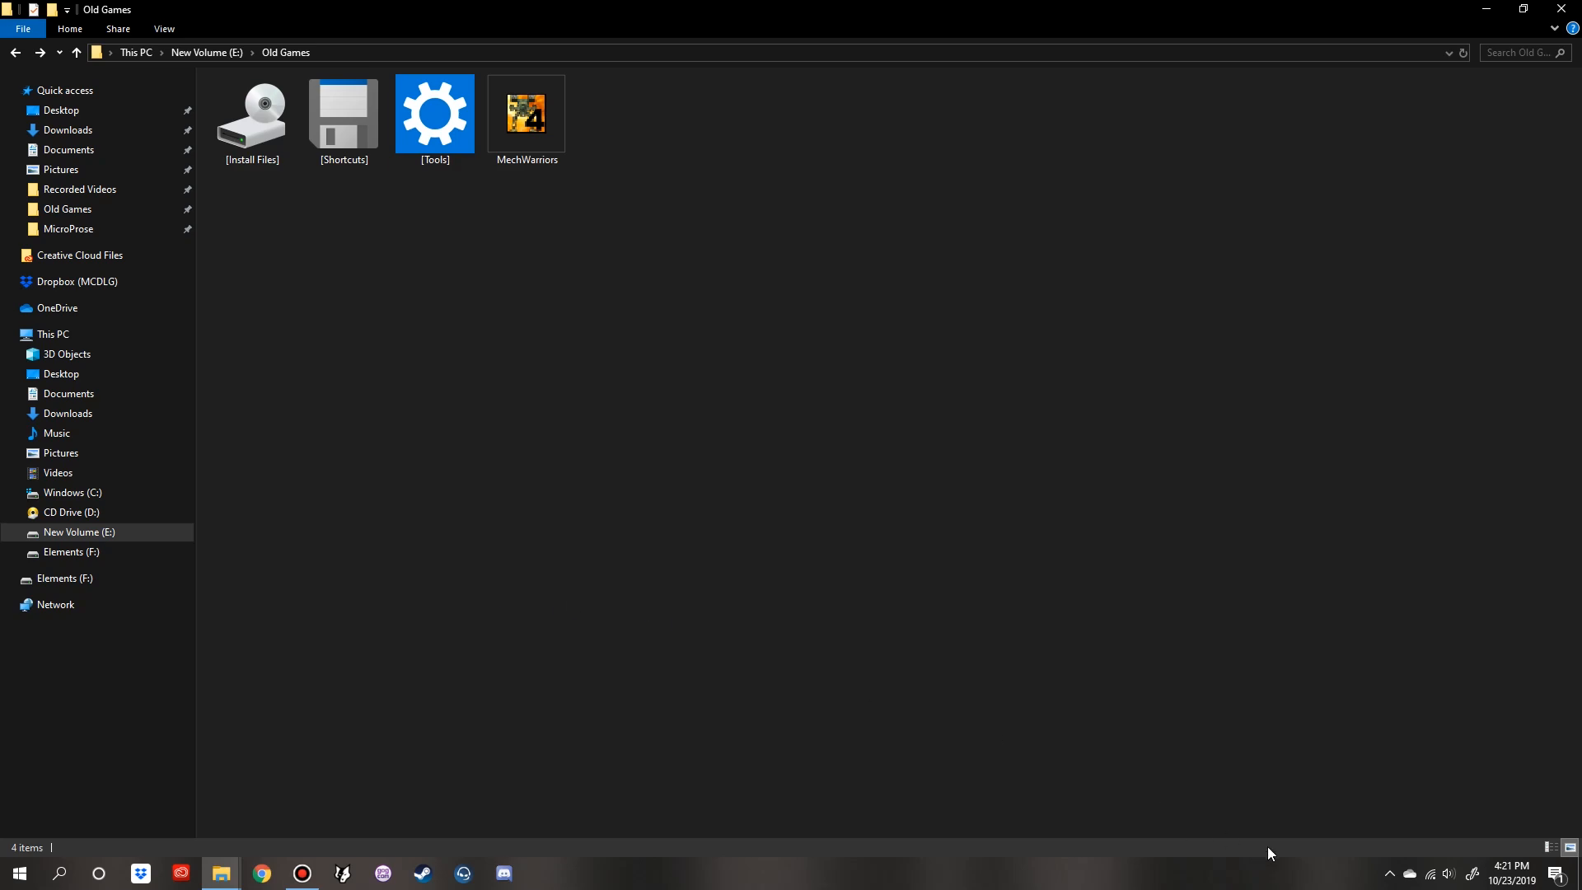
left_click(1392, 878)
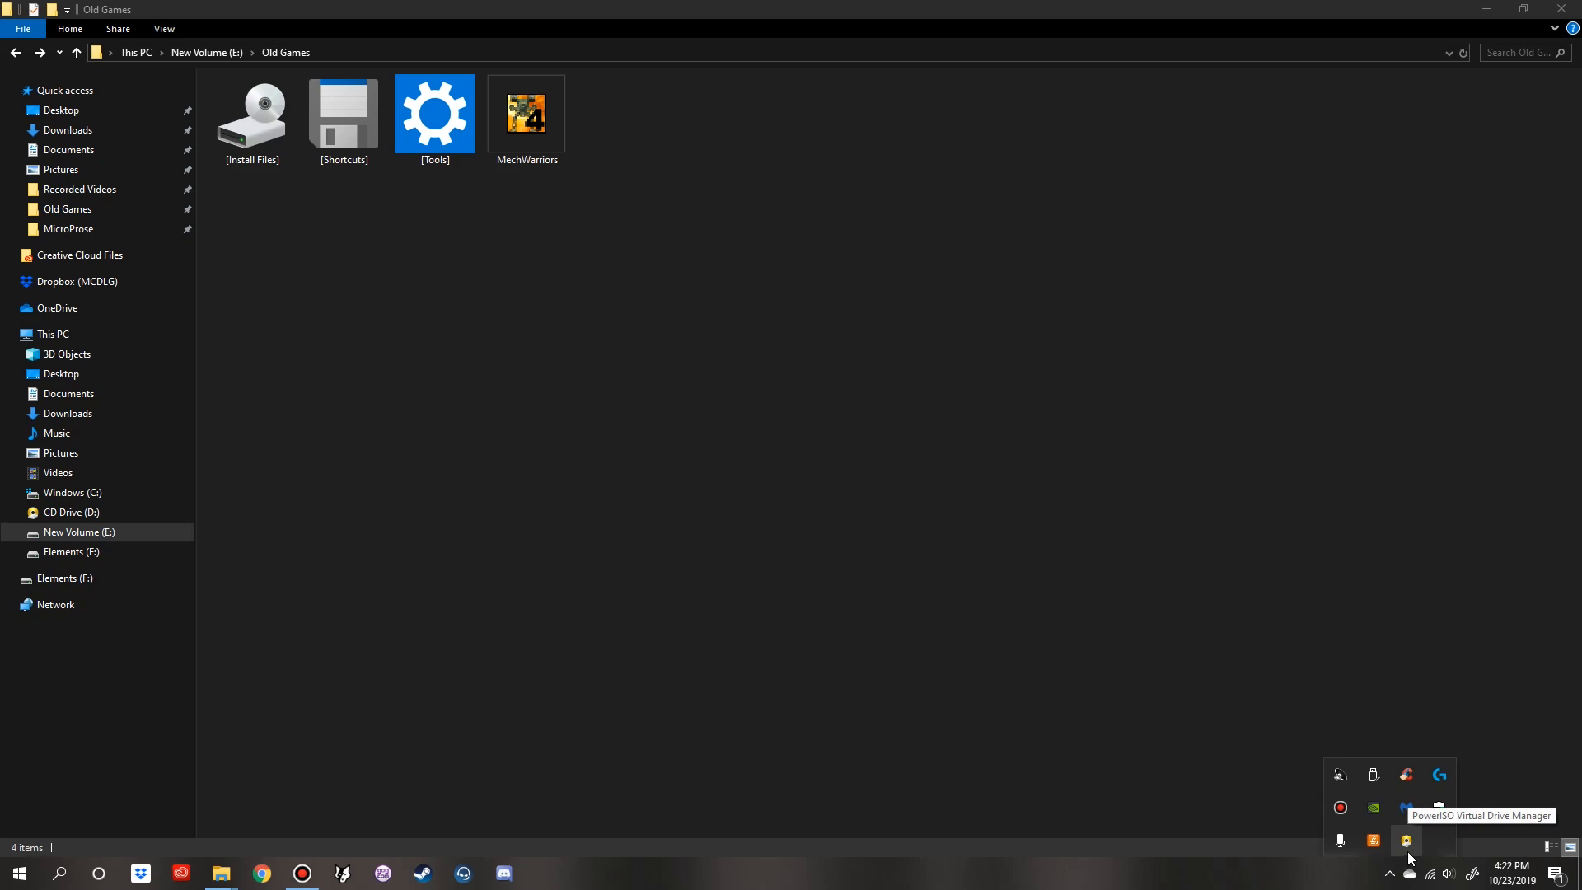
left_click(700, 441)
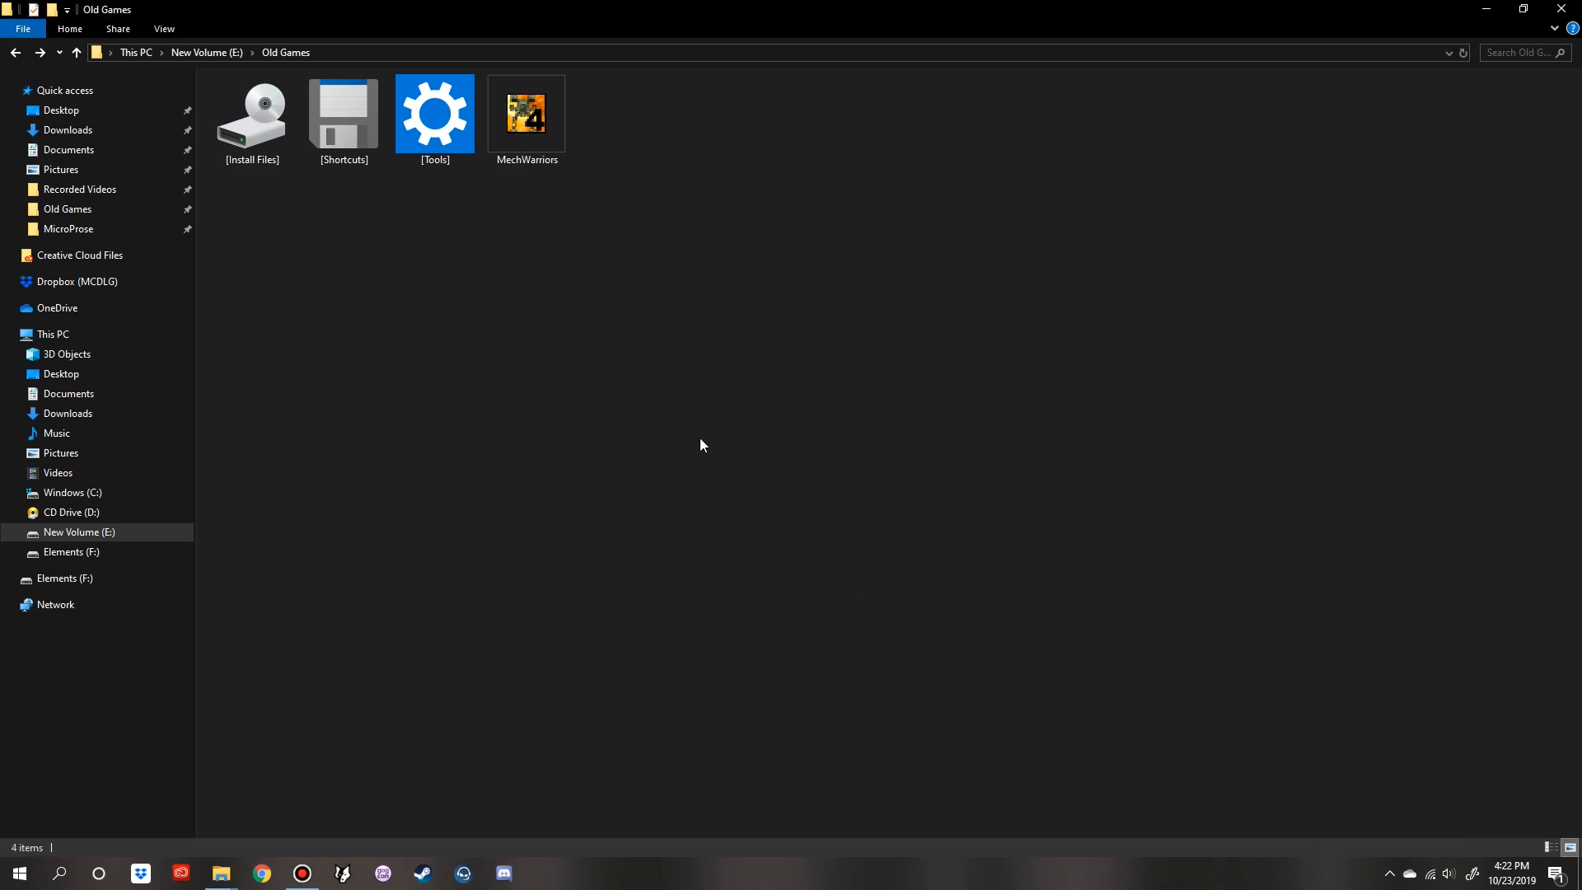
- Open the inner MECH2 folder of the 31st Century Combat files in MW 2 and inspect the actions offered for the MECH2_16B image
double_click(547, 115)
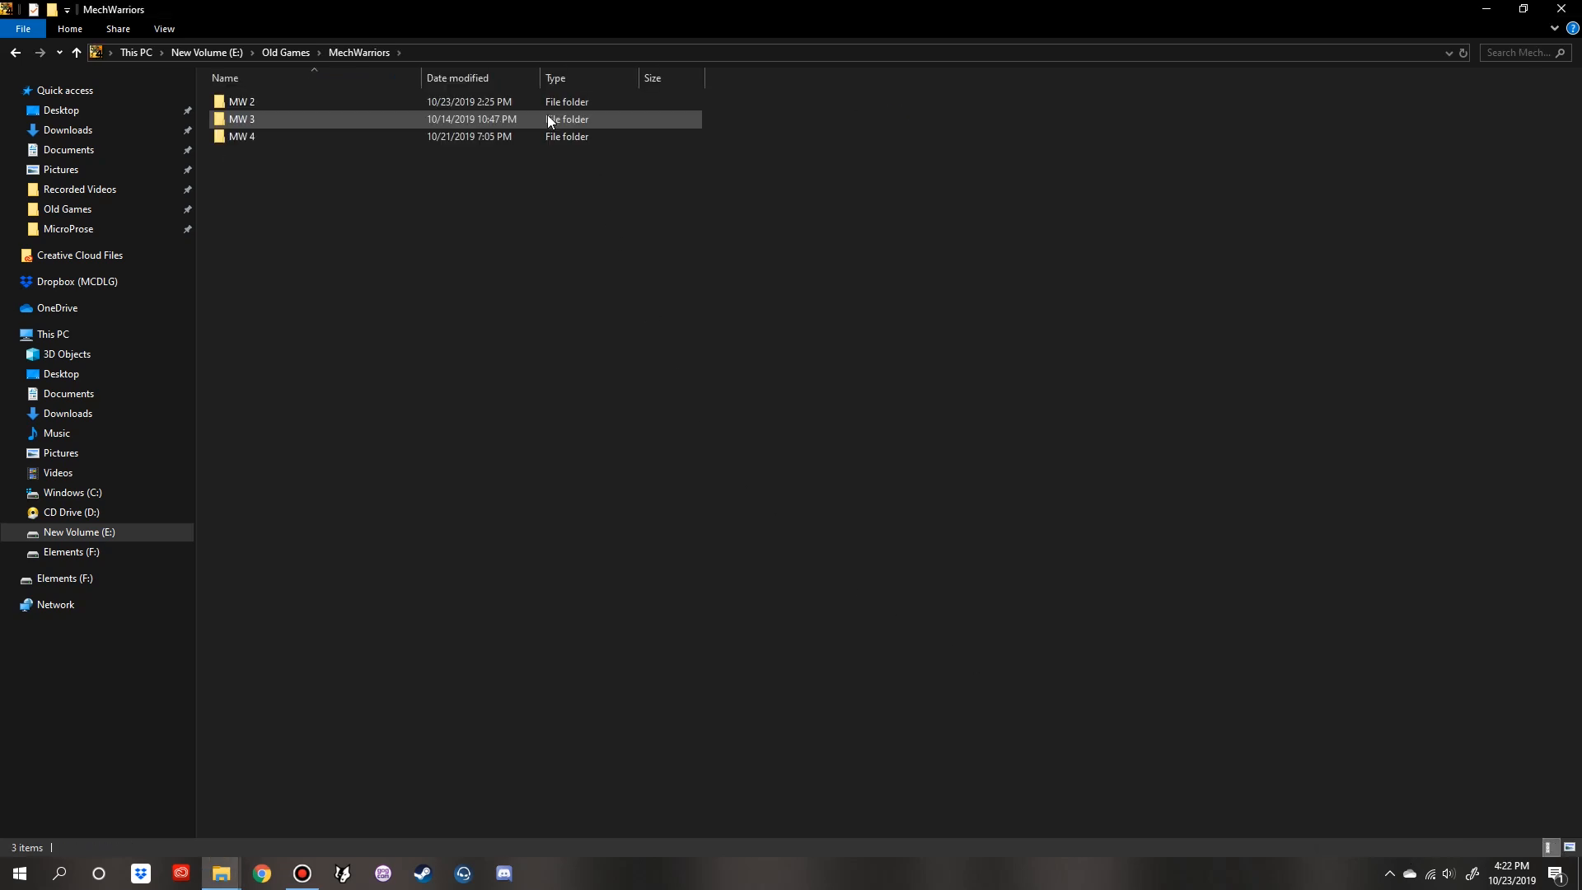
double_click(250, 101)
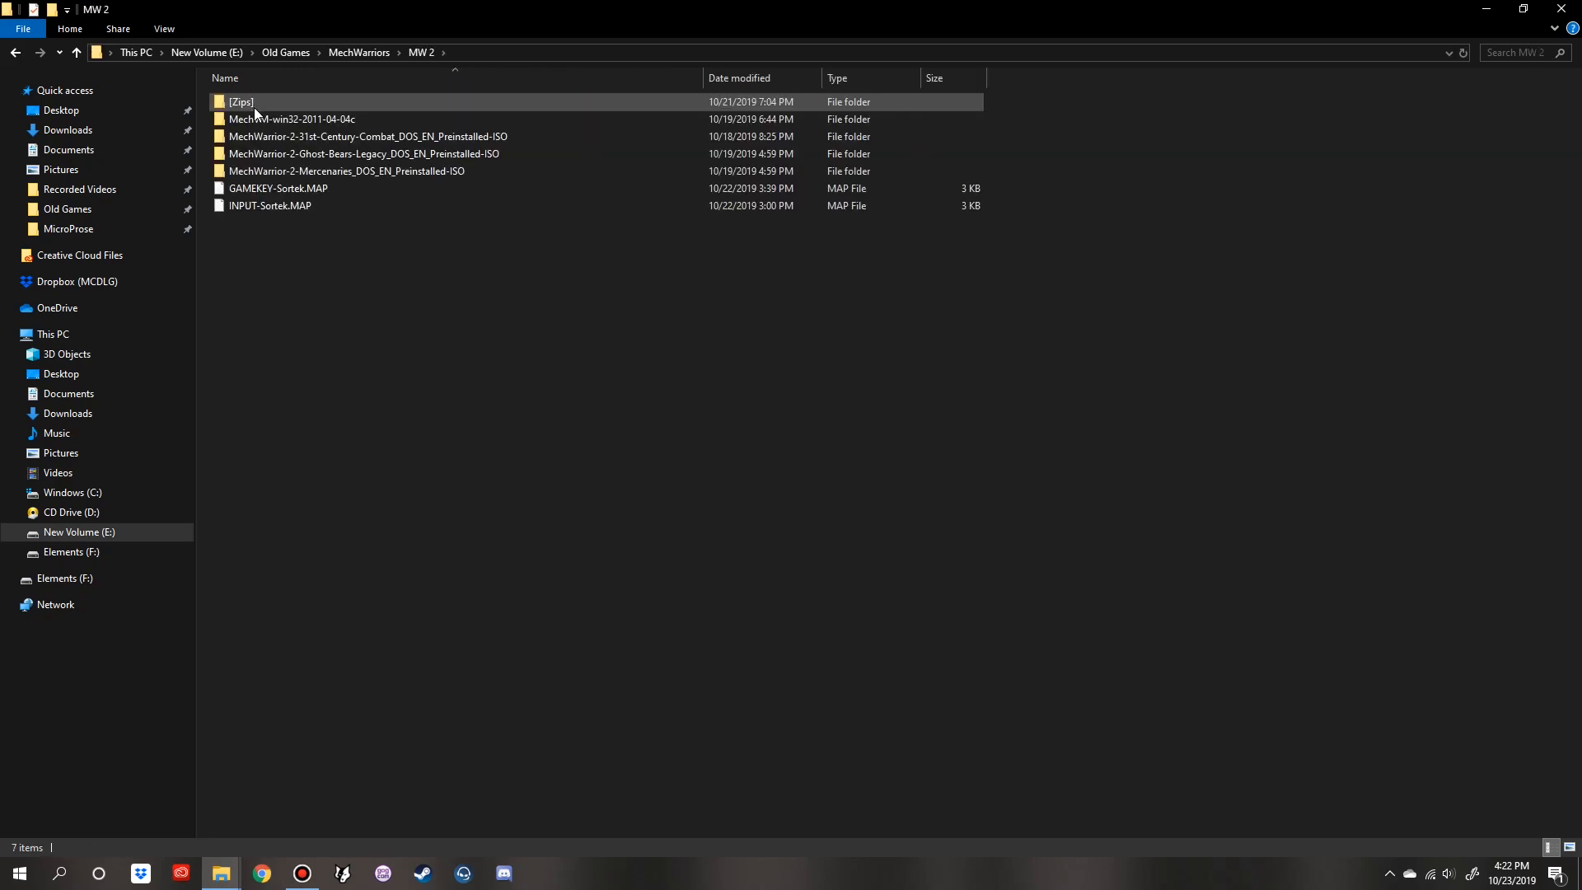
double_click(325, 138)
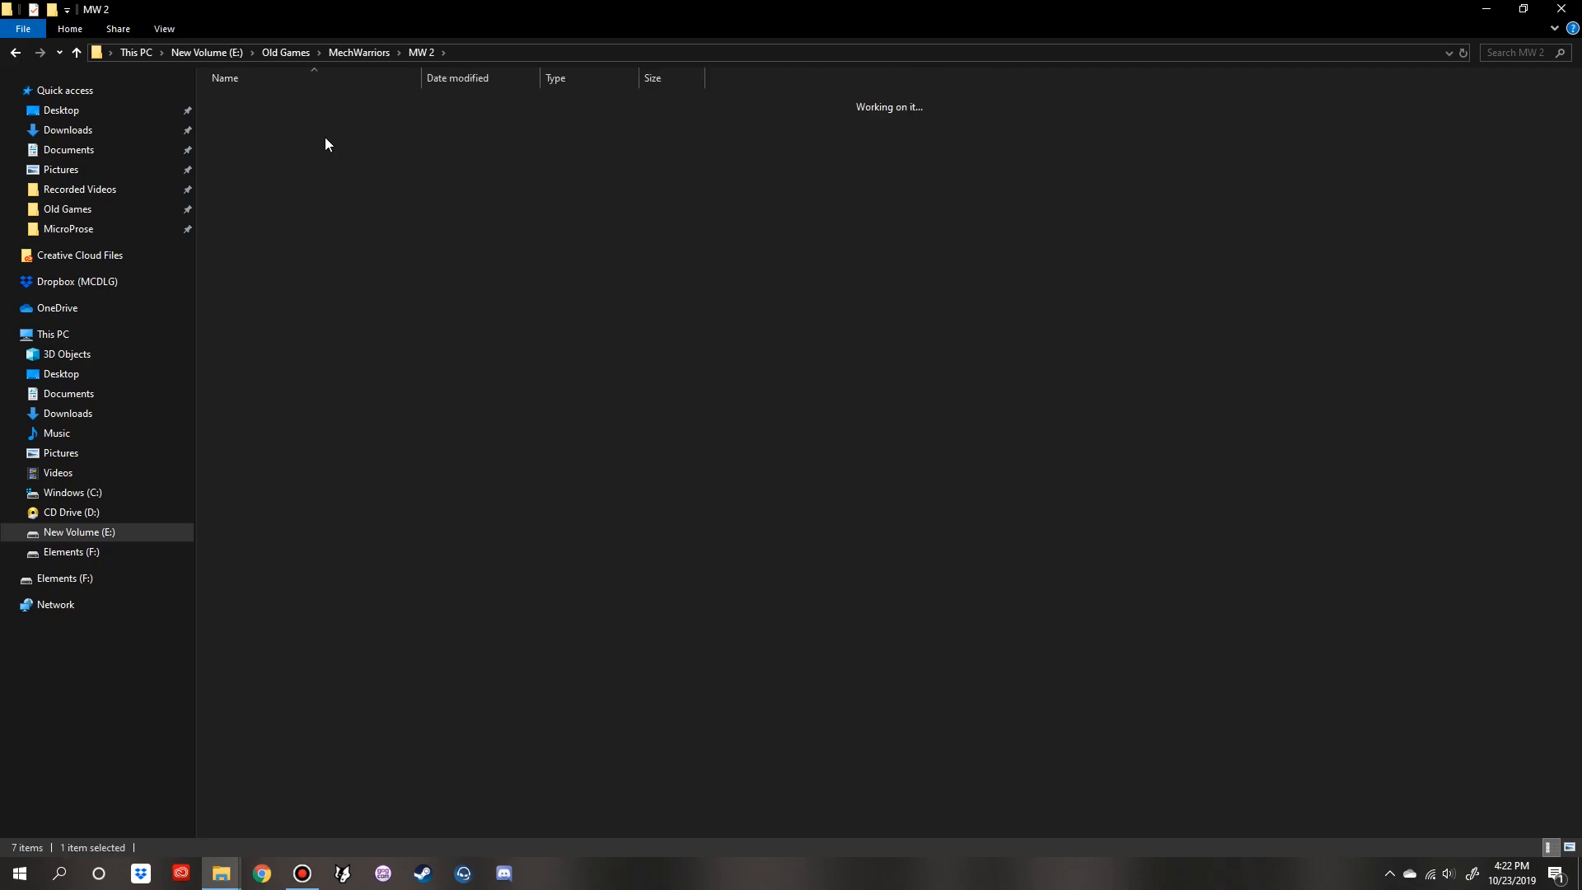
double_click(250, 103)
double_click(247, 101)
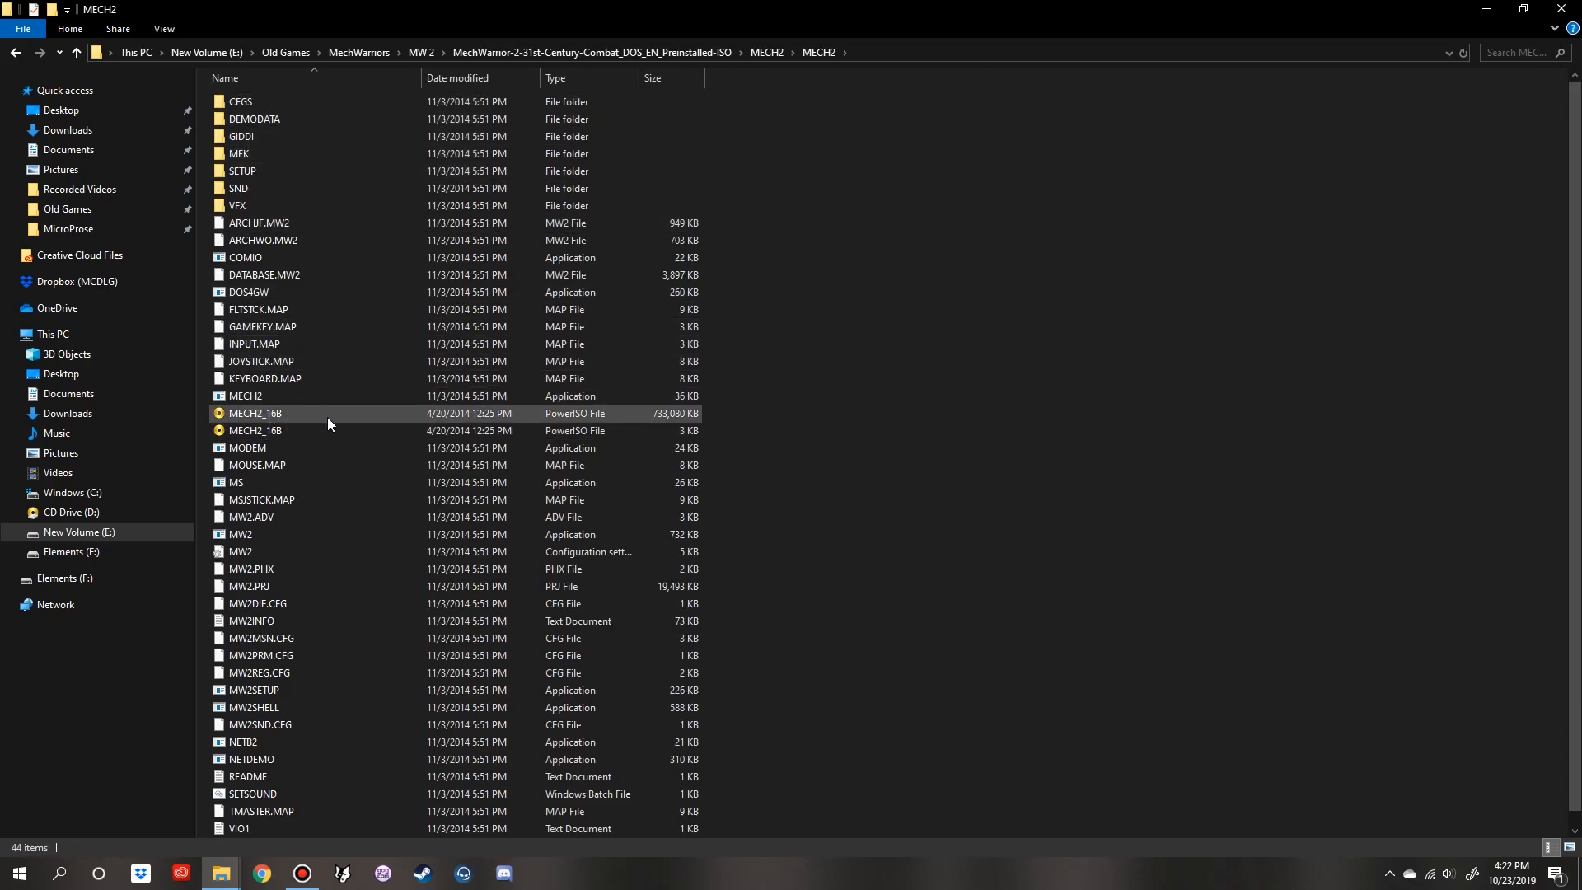
right_click(672, 415)
mouse_move(478, 610)
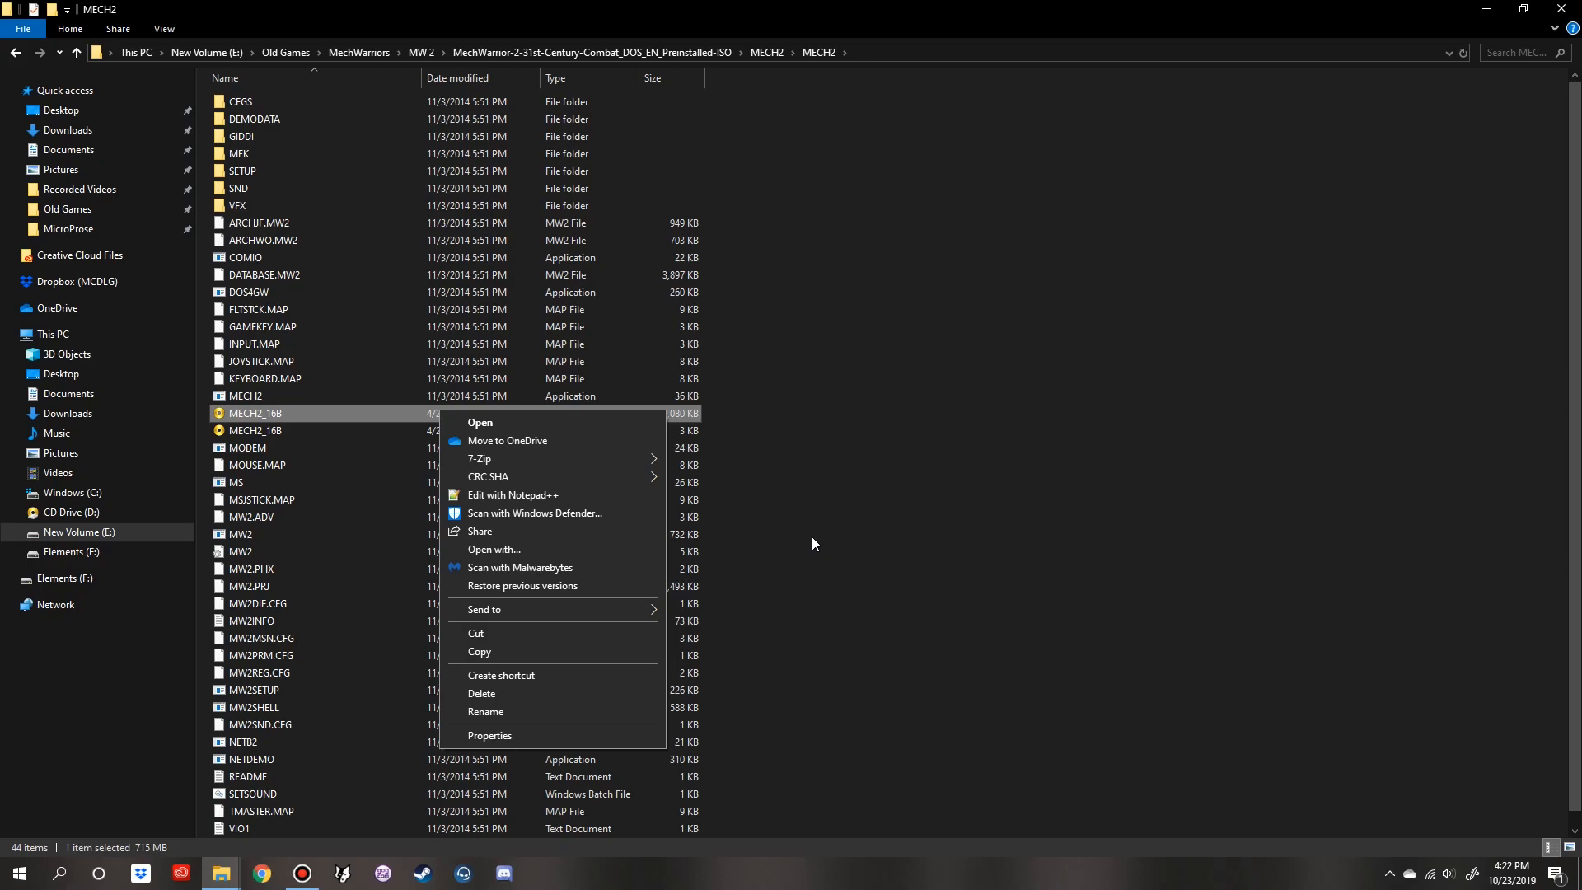
left_click(812, 536)
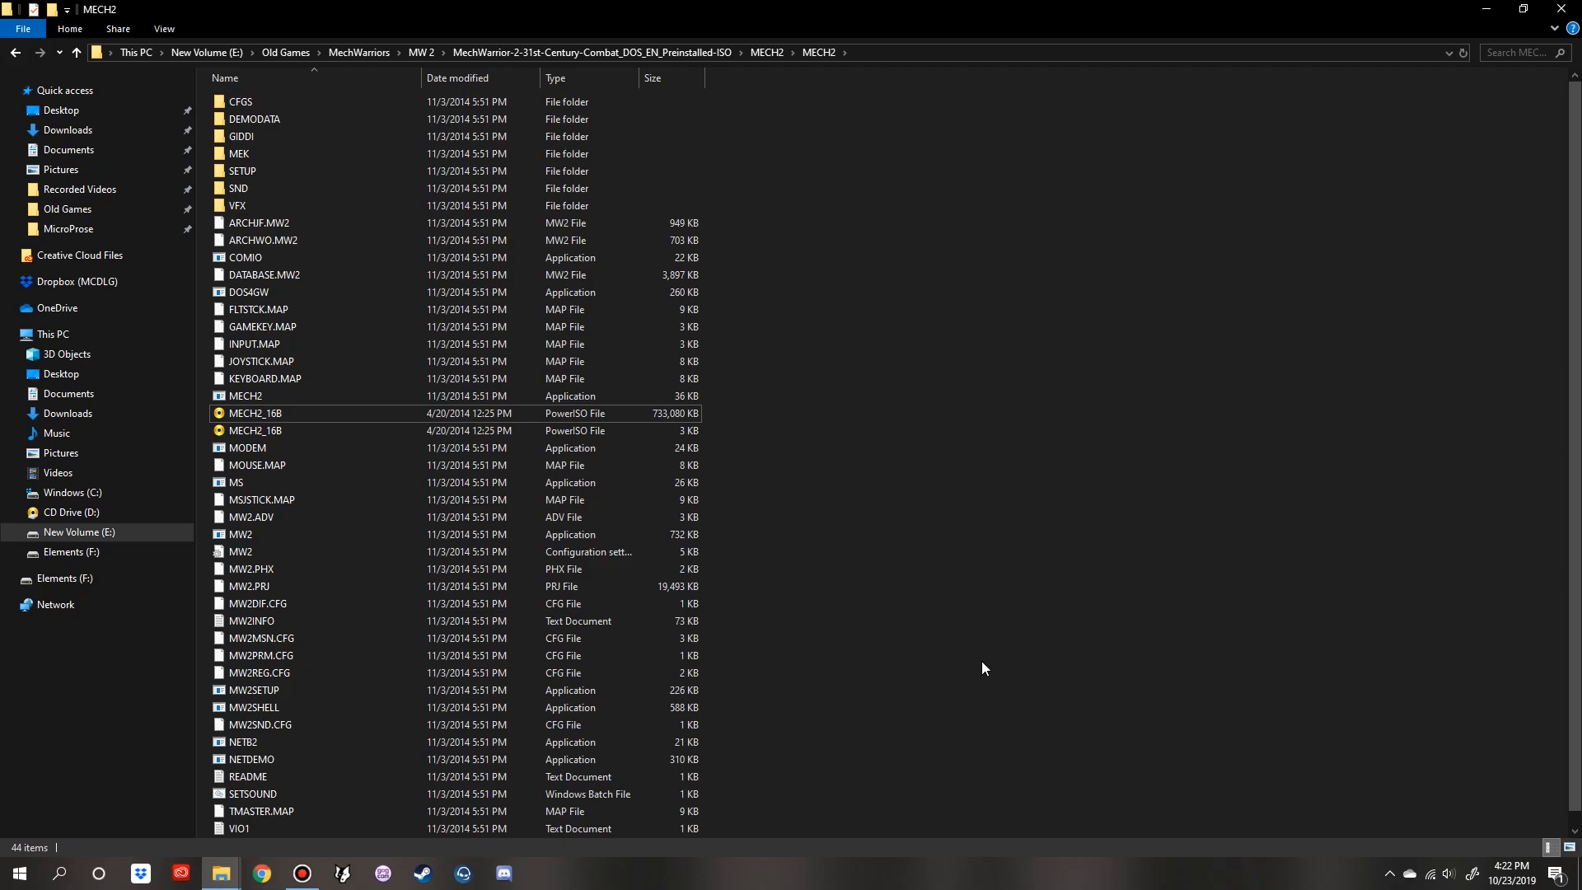
- Mount the 733,080 KB MECH2_16B image from the 31st Century Combat inner MECH2 folder on virtual drive D: with PowerISO
left_click(1390, 874)
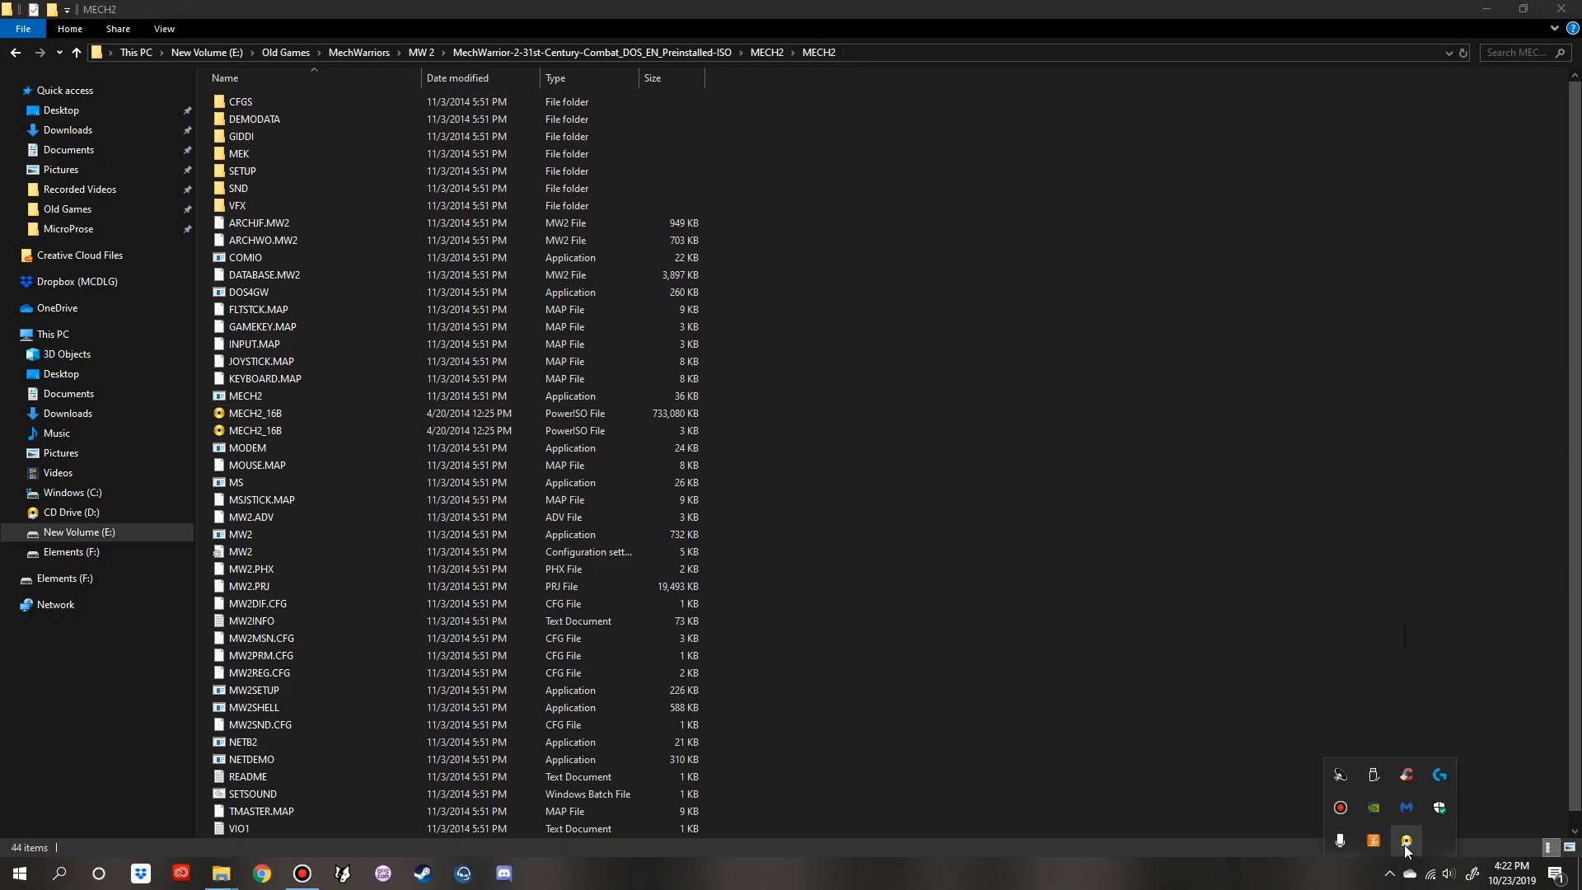
left_click(1406, 840)
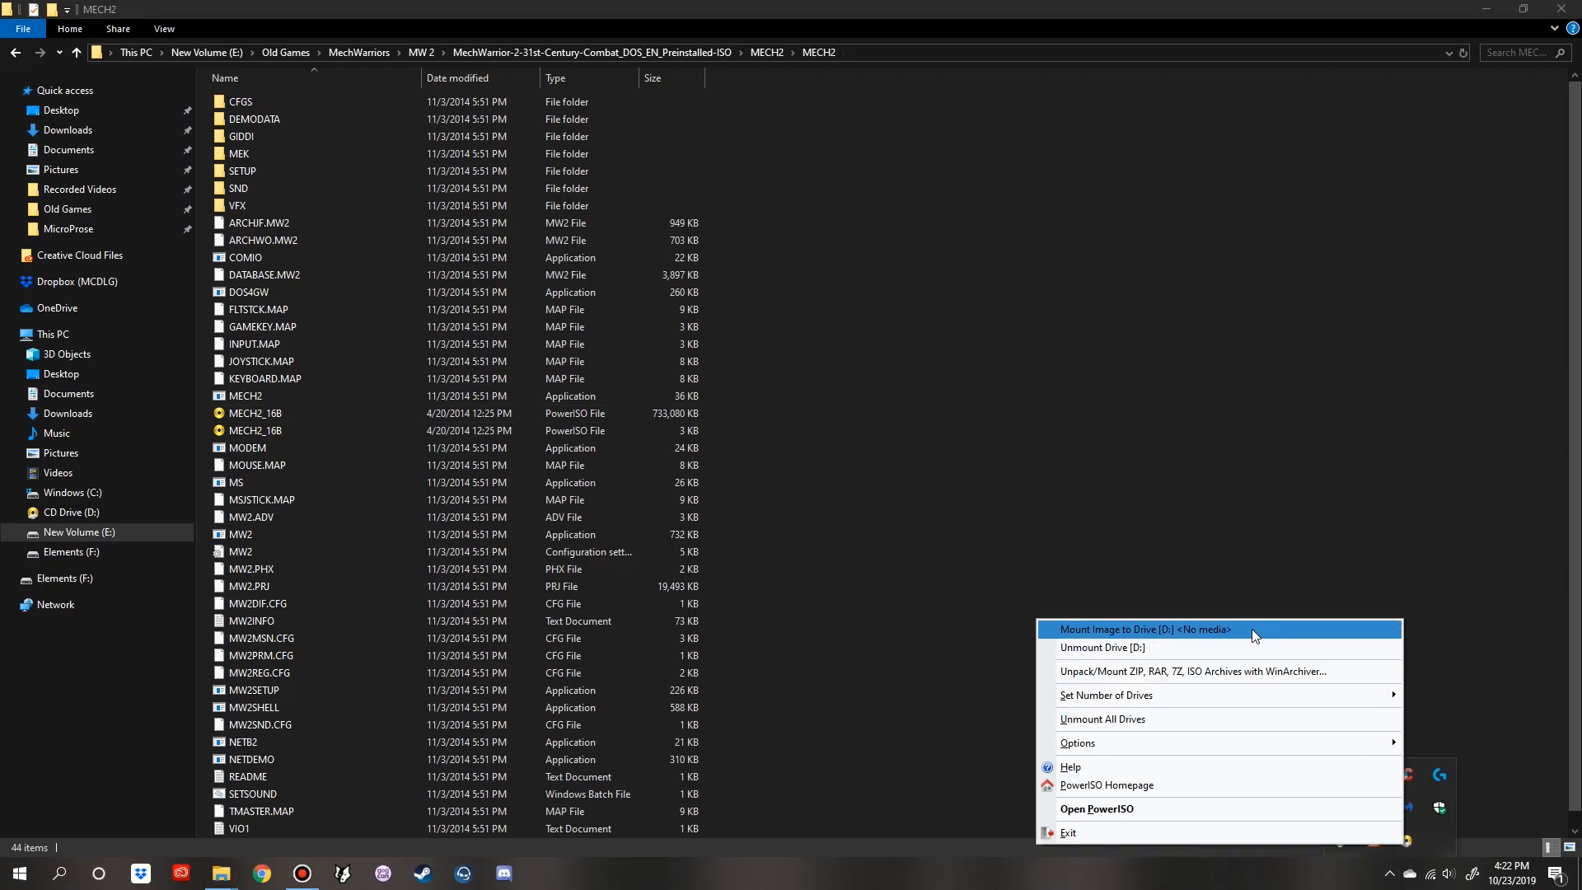
left_click(1123, 631)
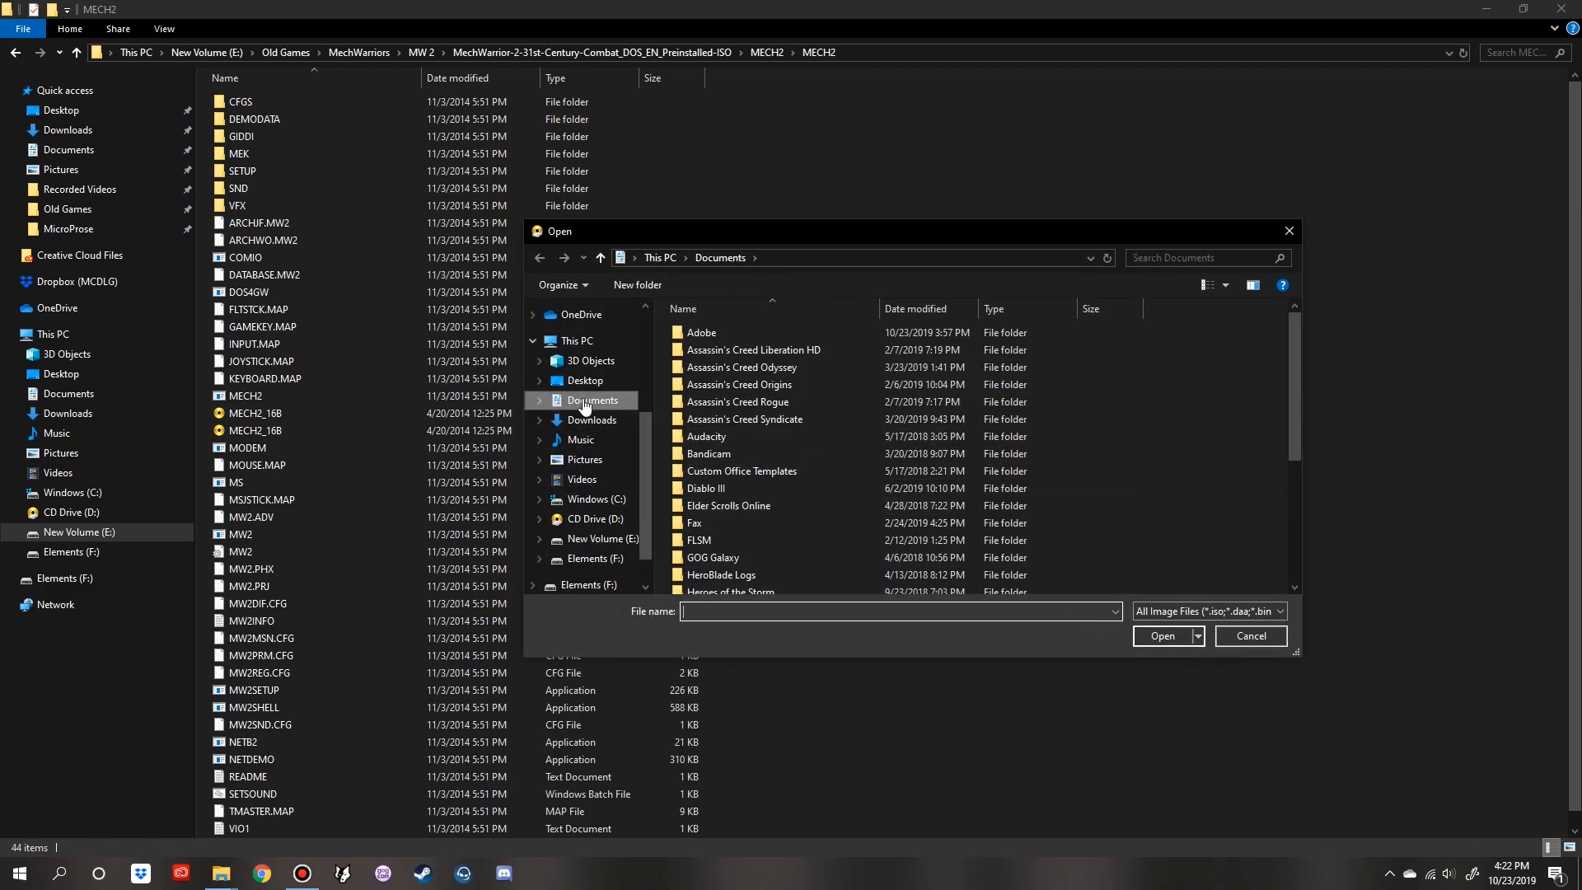
left_click_drag(641, 480, 649, 396)
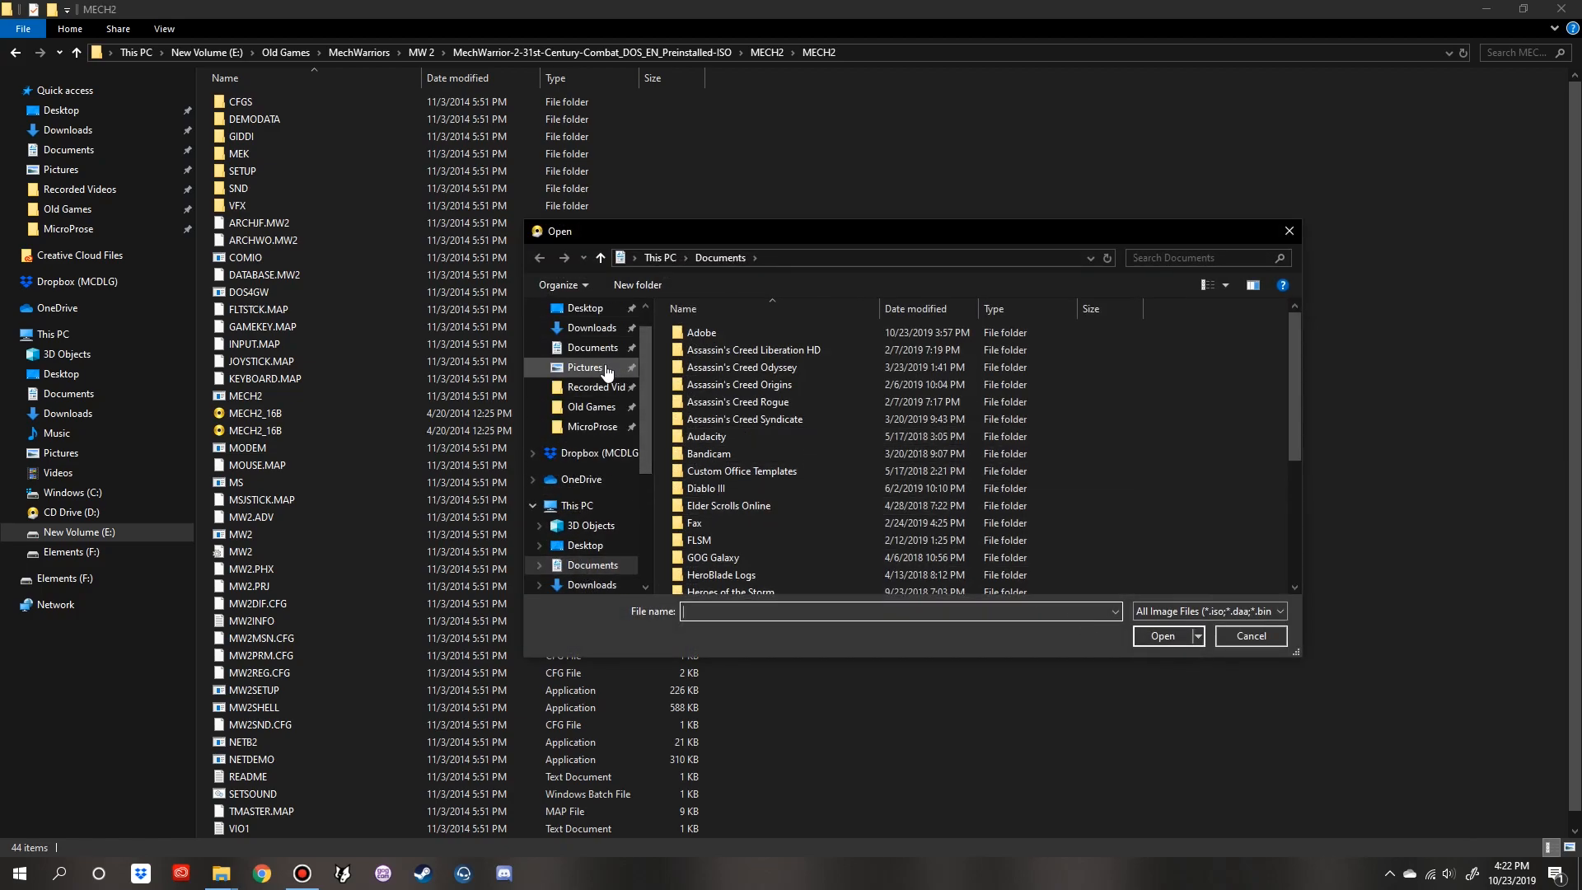
left_click(590, 412)
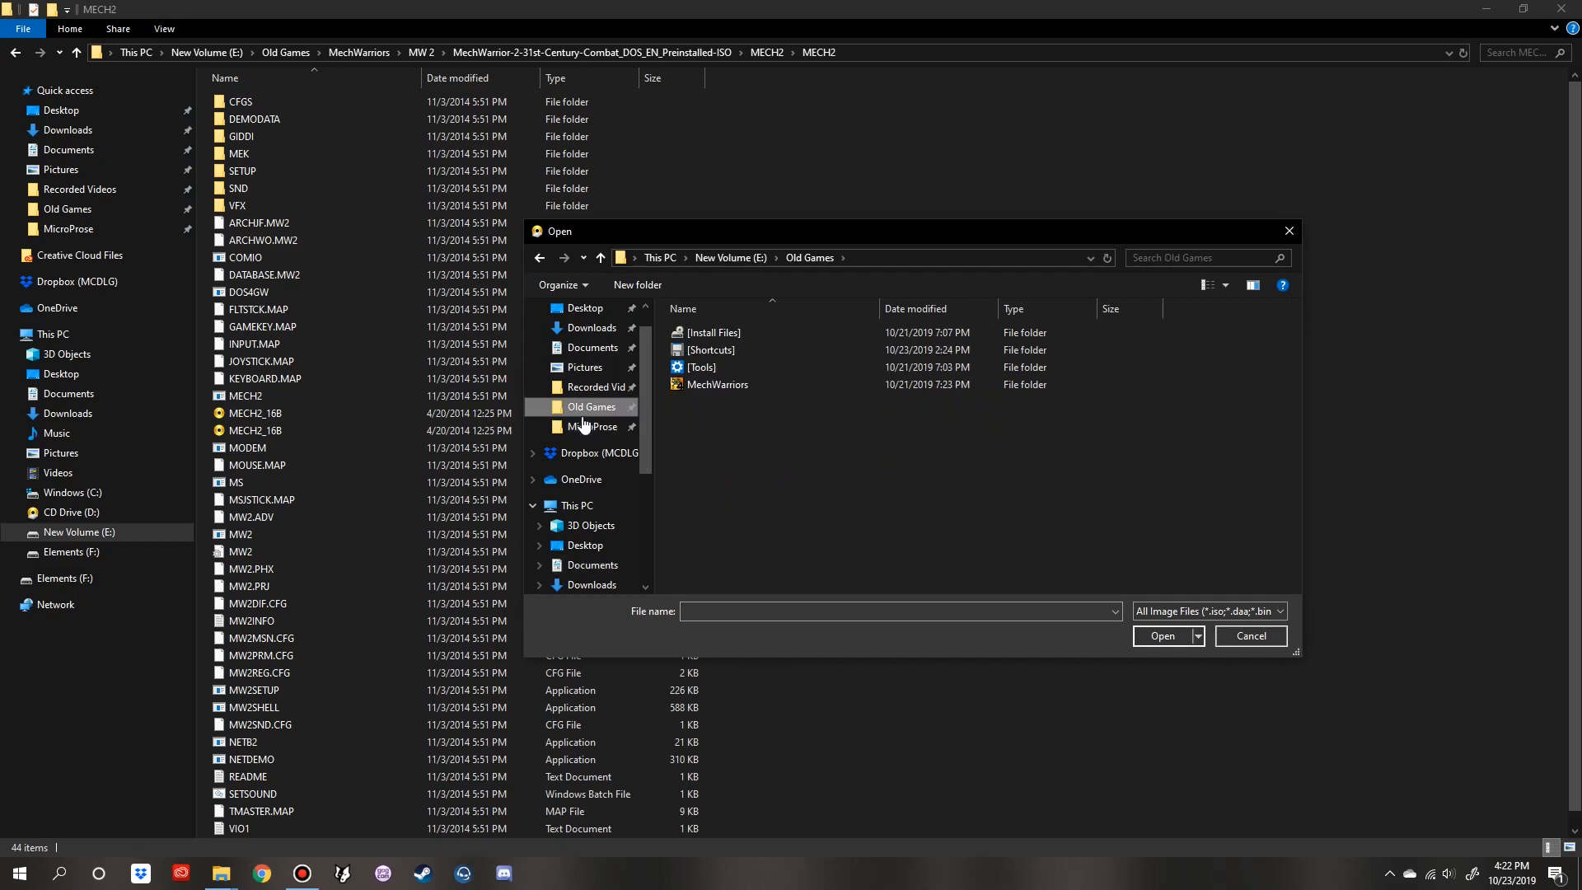
double_click(715, 381)
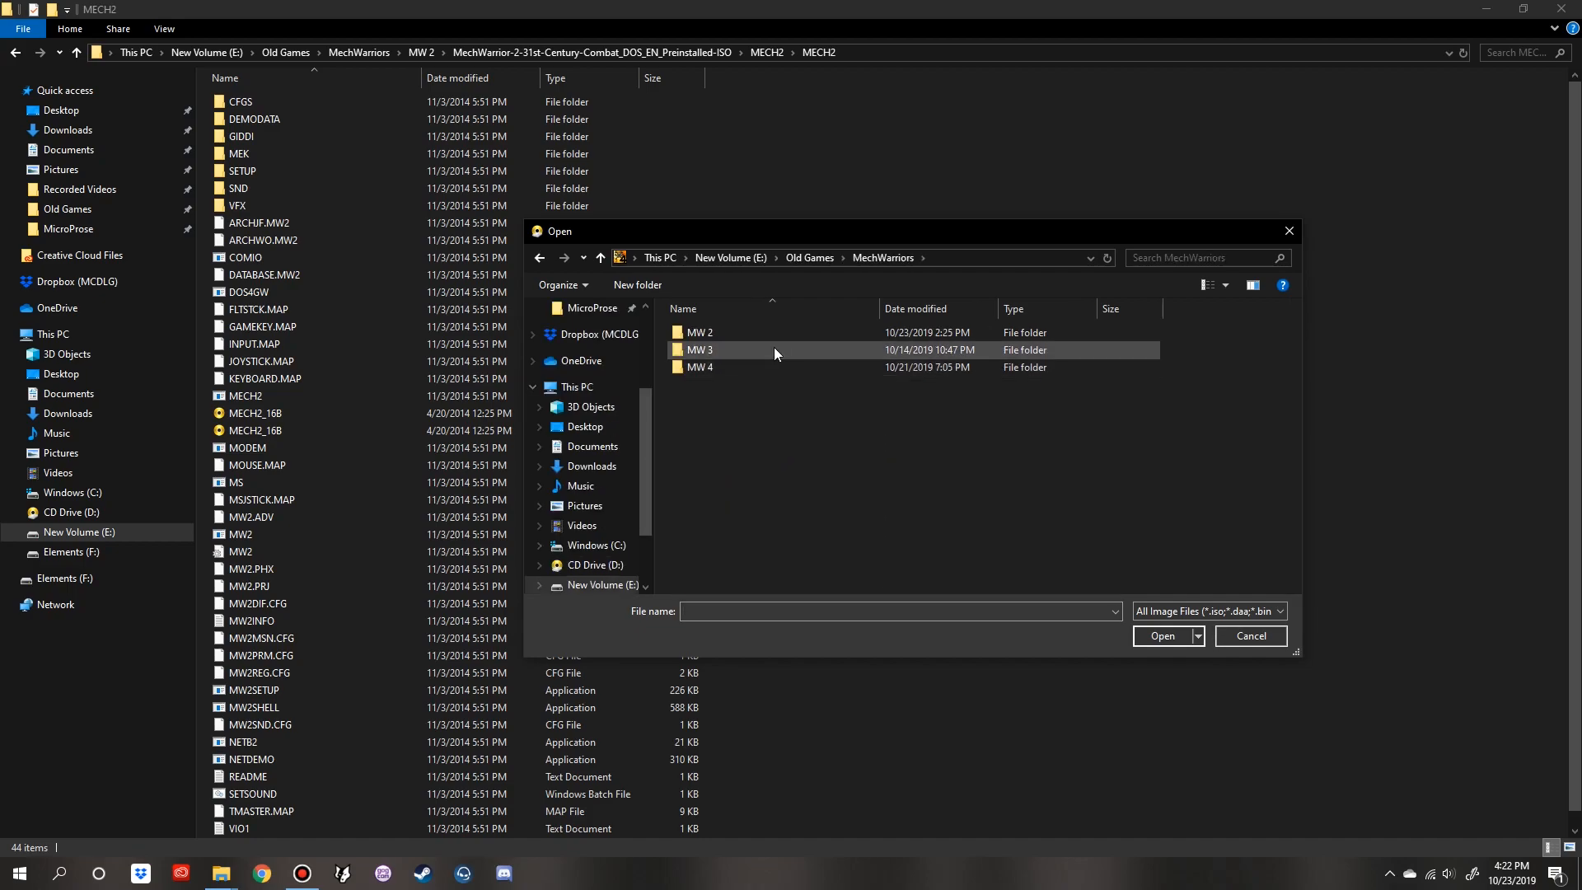
double_click(709, 336)
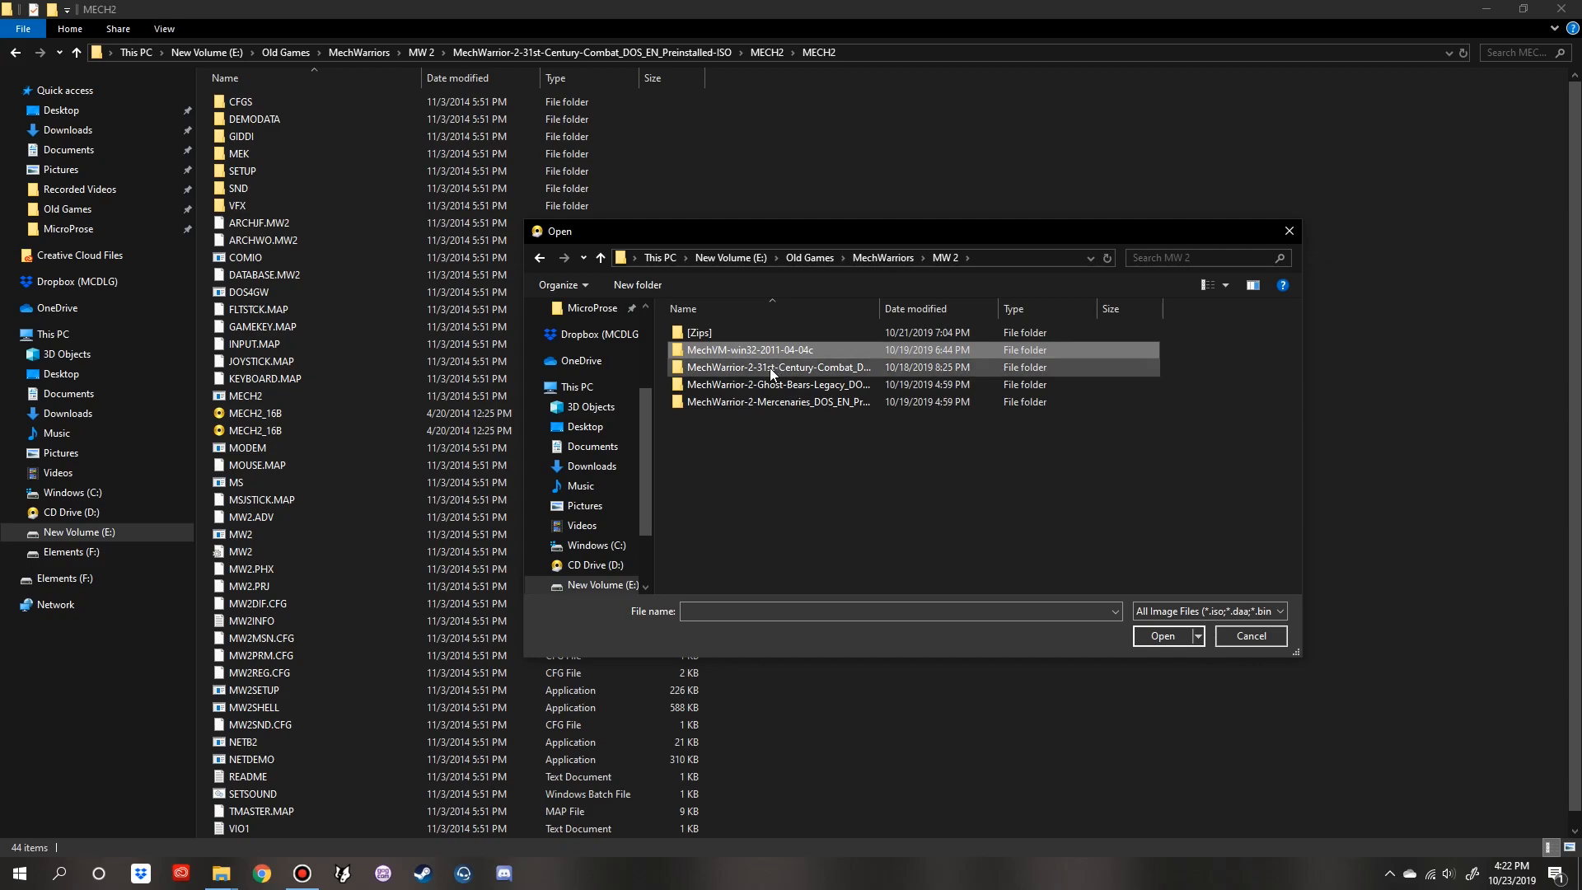
double_click(769, 368)
double_click(725, 333)
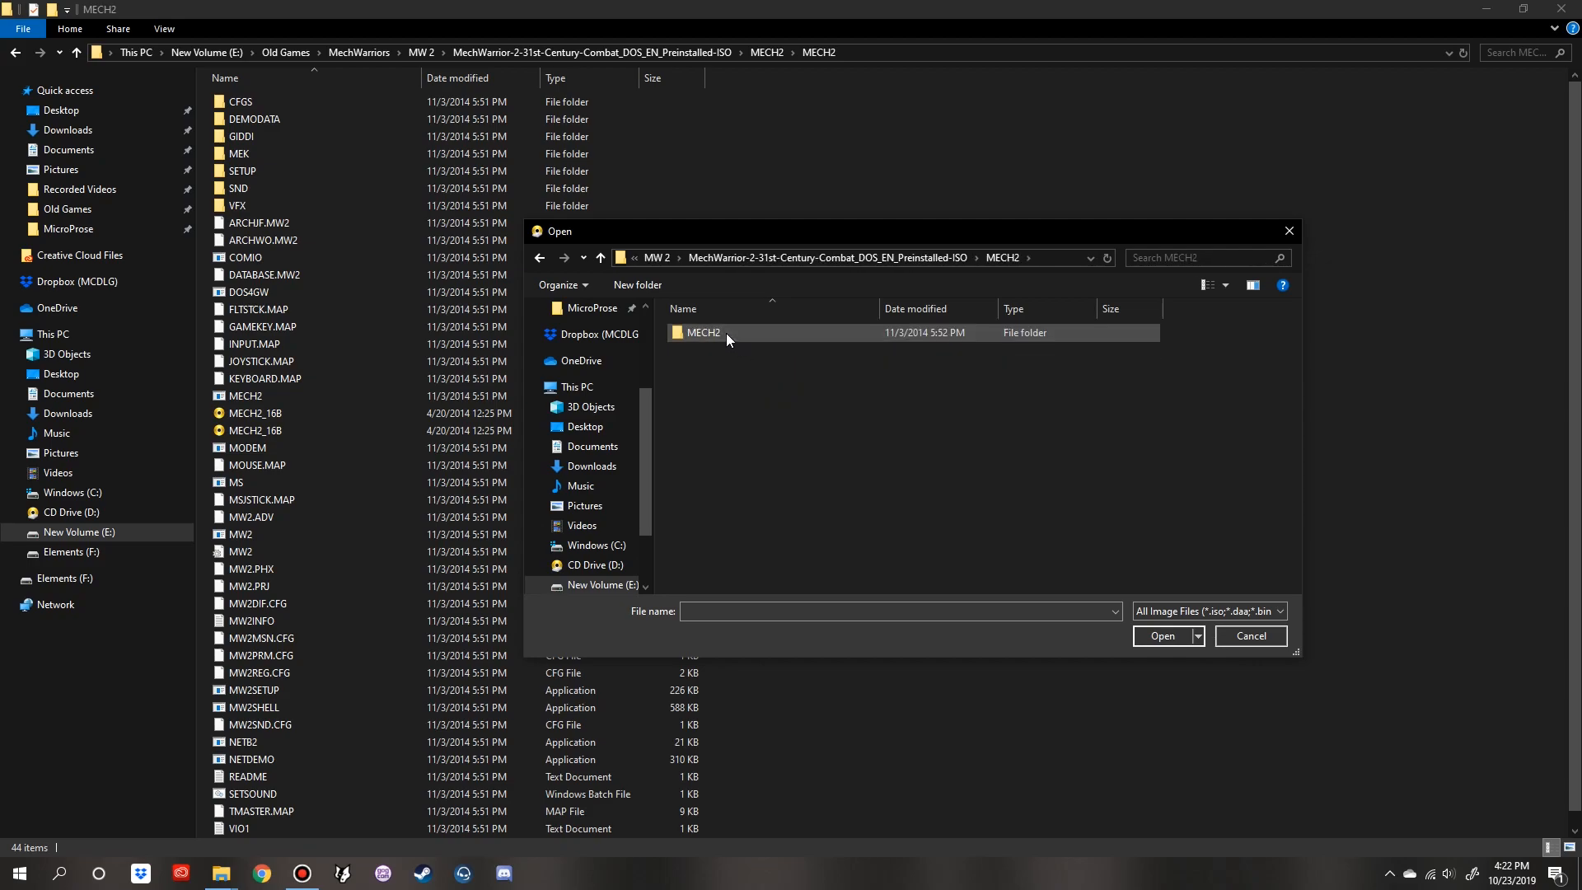
double_click(725, 333)
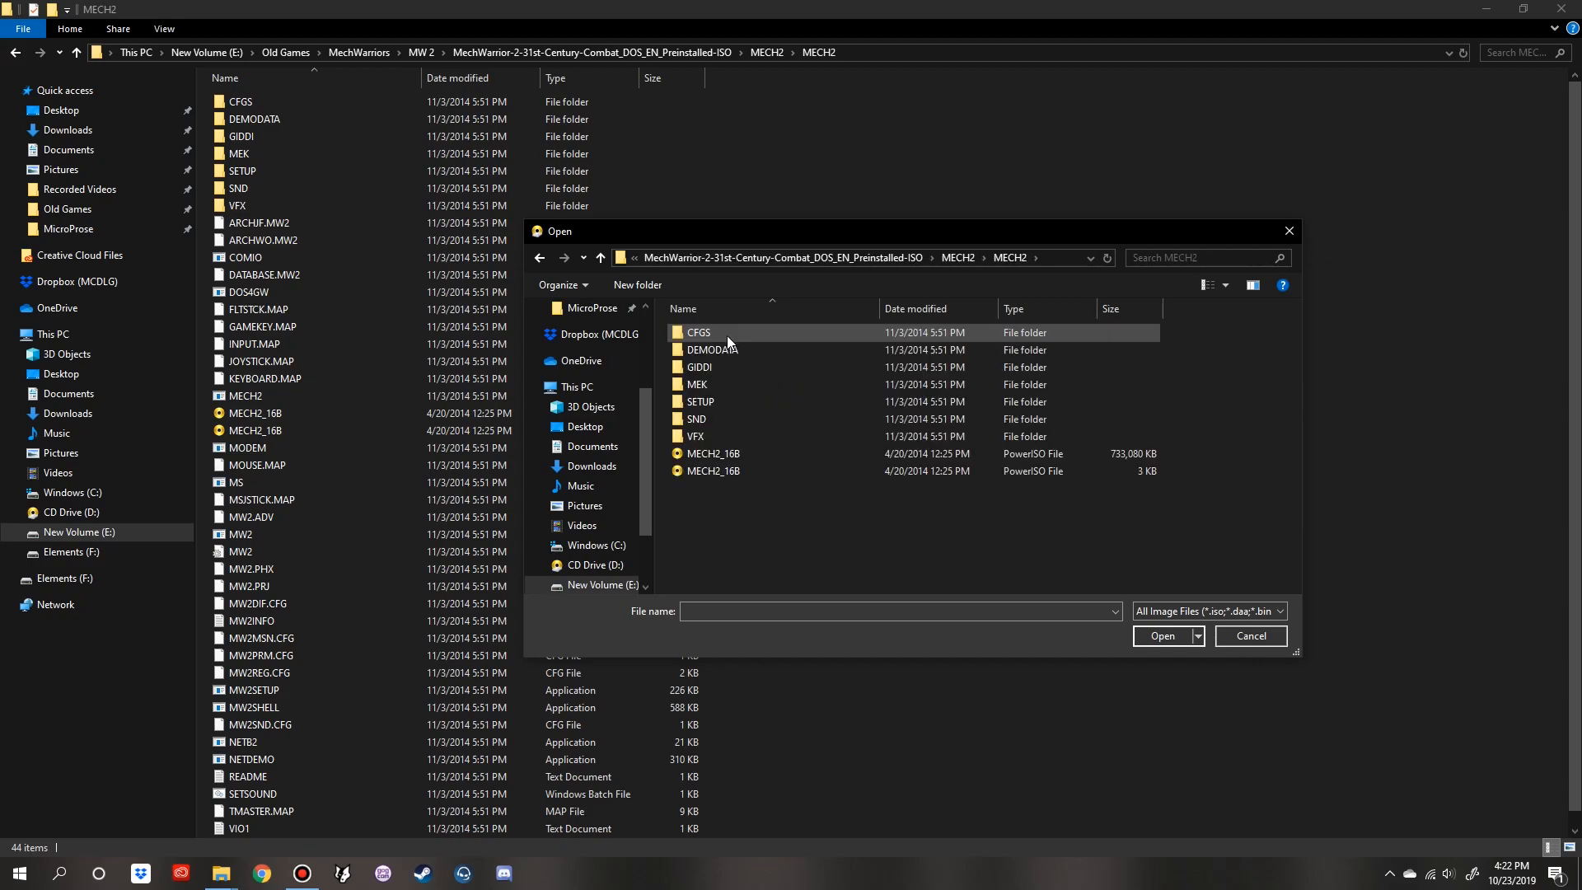
left_click(714, 453)
left_click(1161, 637)
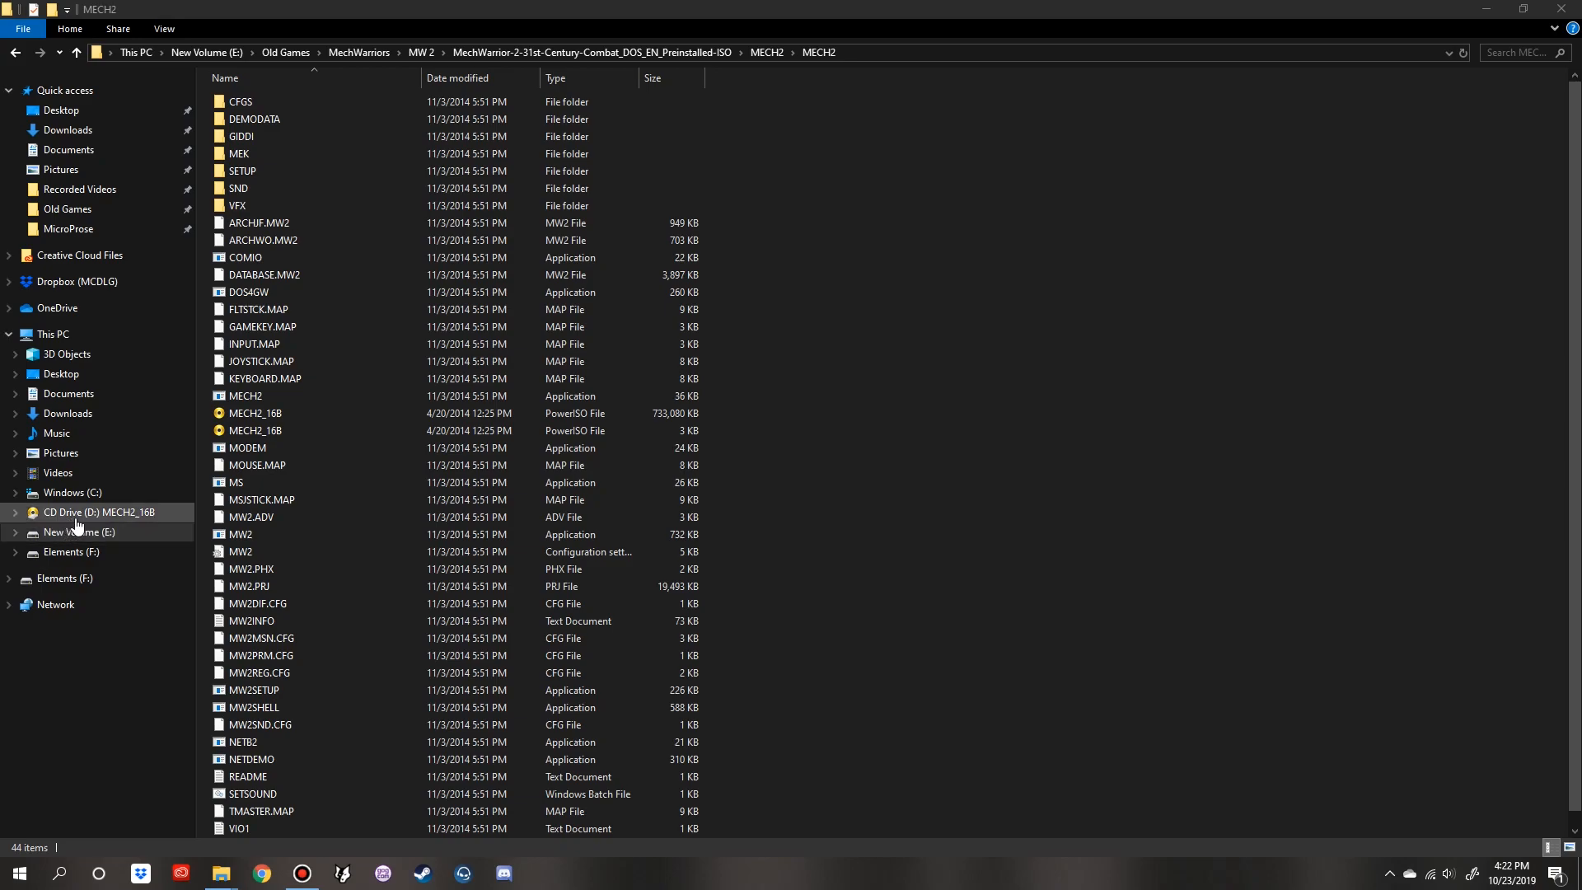
- Launch MechVM from the MicroProse Mechwarrior 2 folder and show its list of playable campaigns
left_click(160, 532)
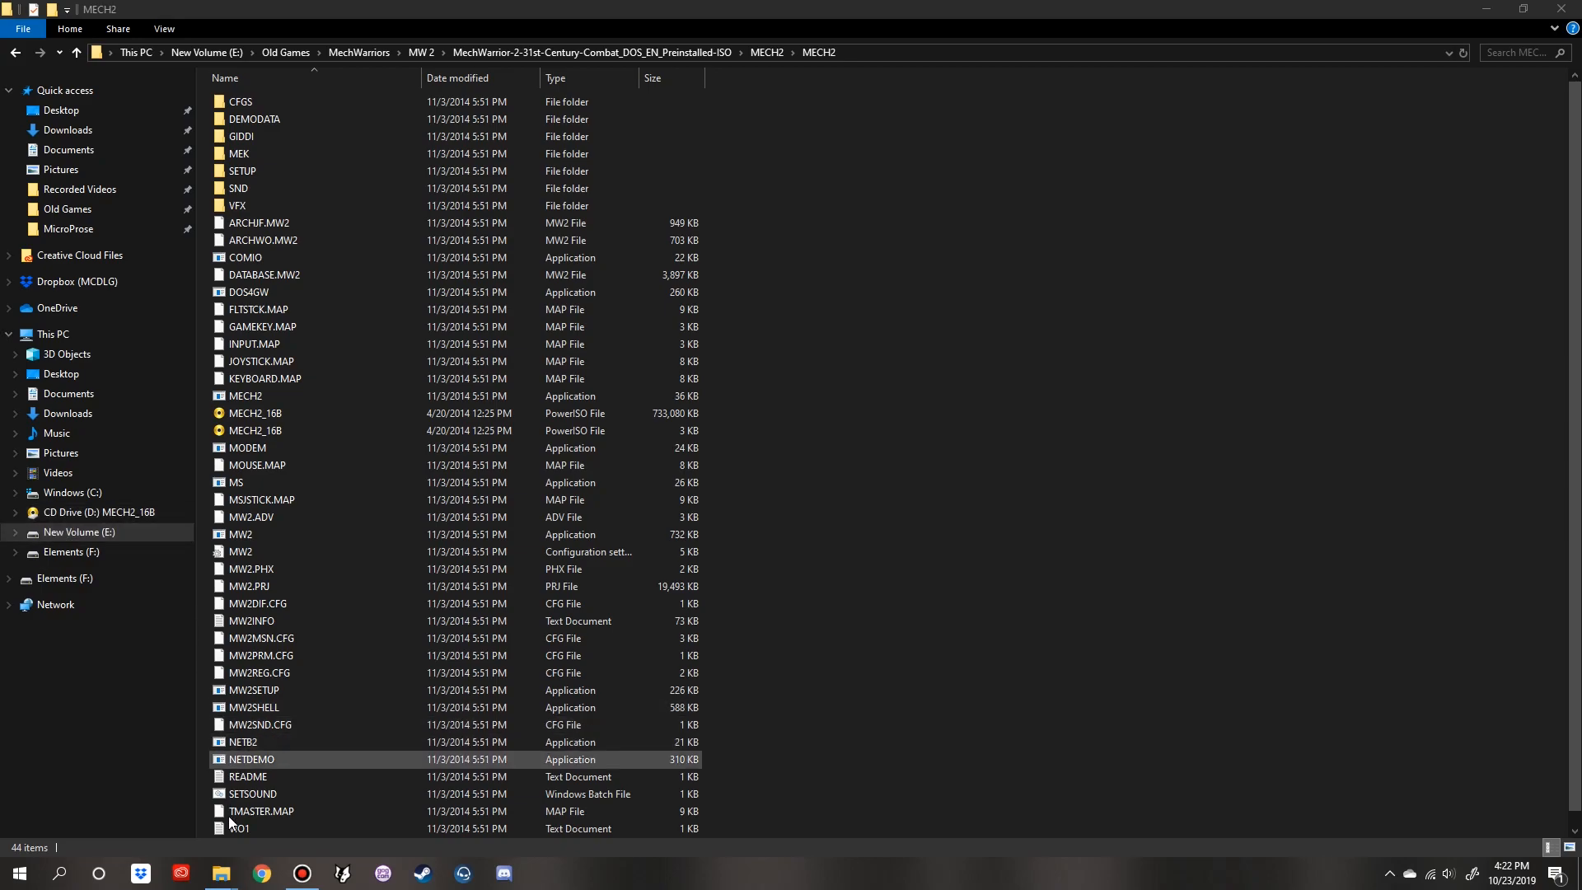
left_click(234, 880)
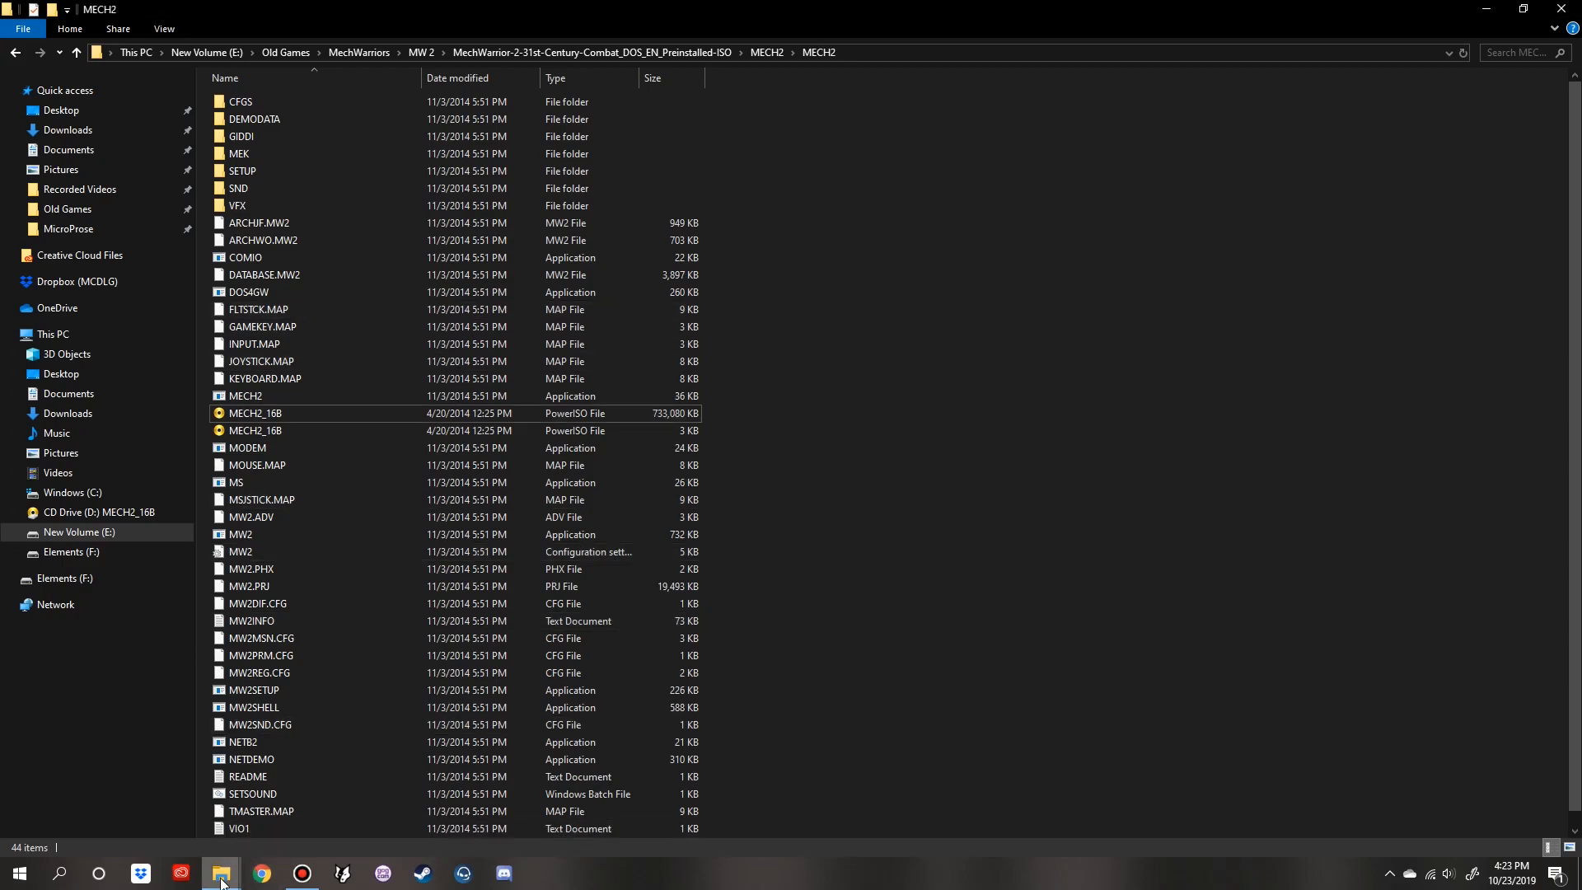
left_click(289, 794)
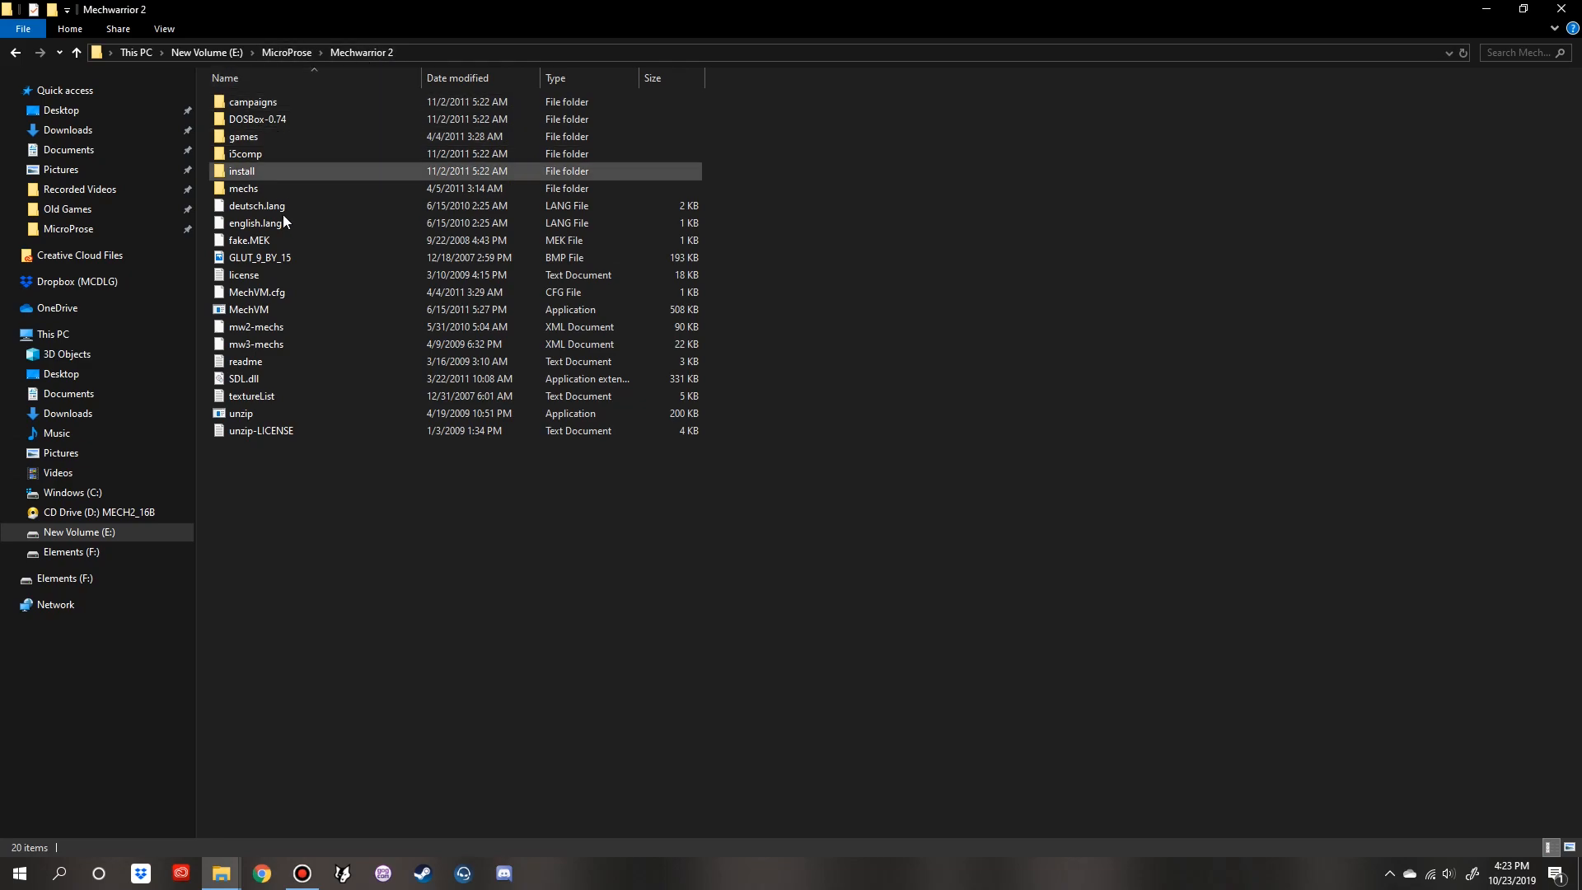
double_click(245, 314)
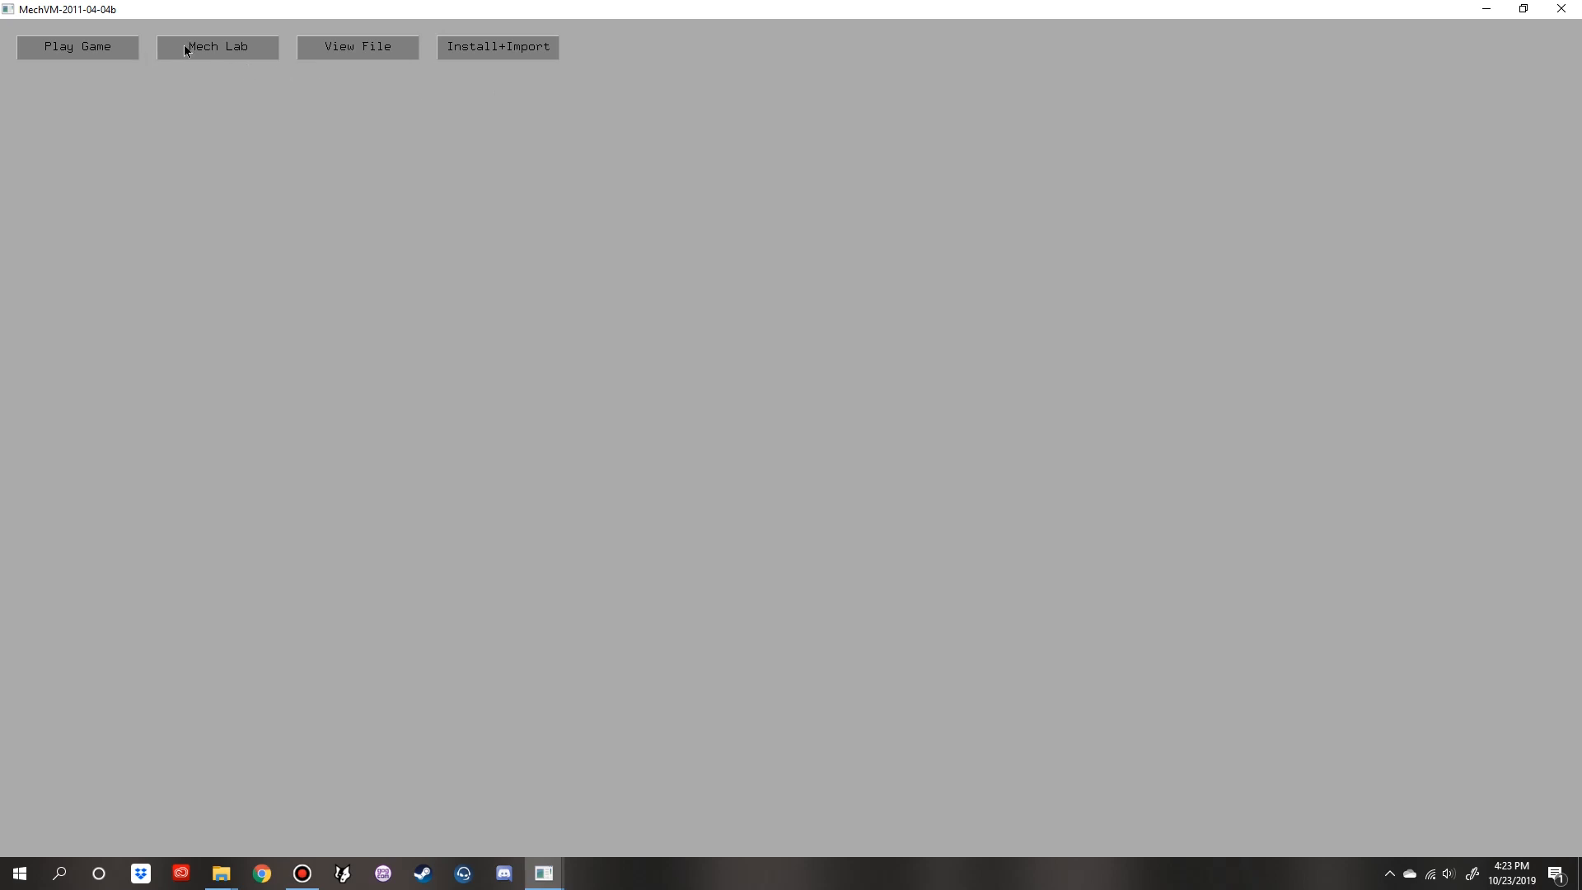
left_click(118, 47)
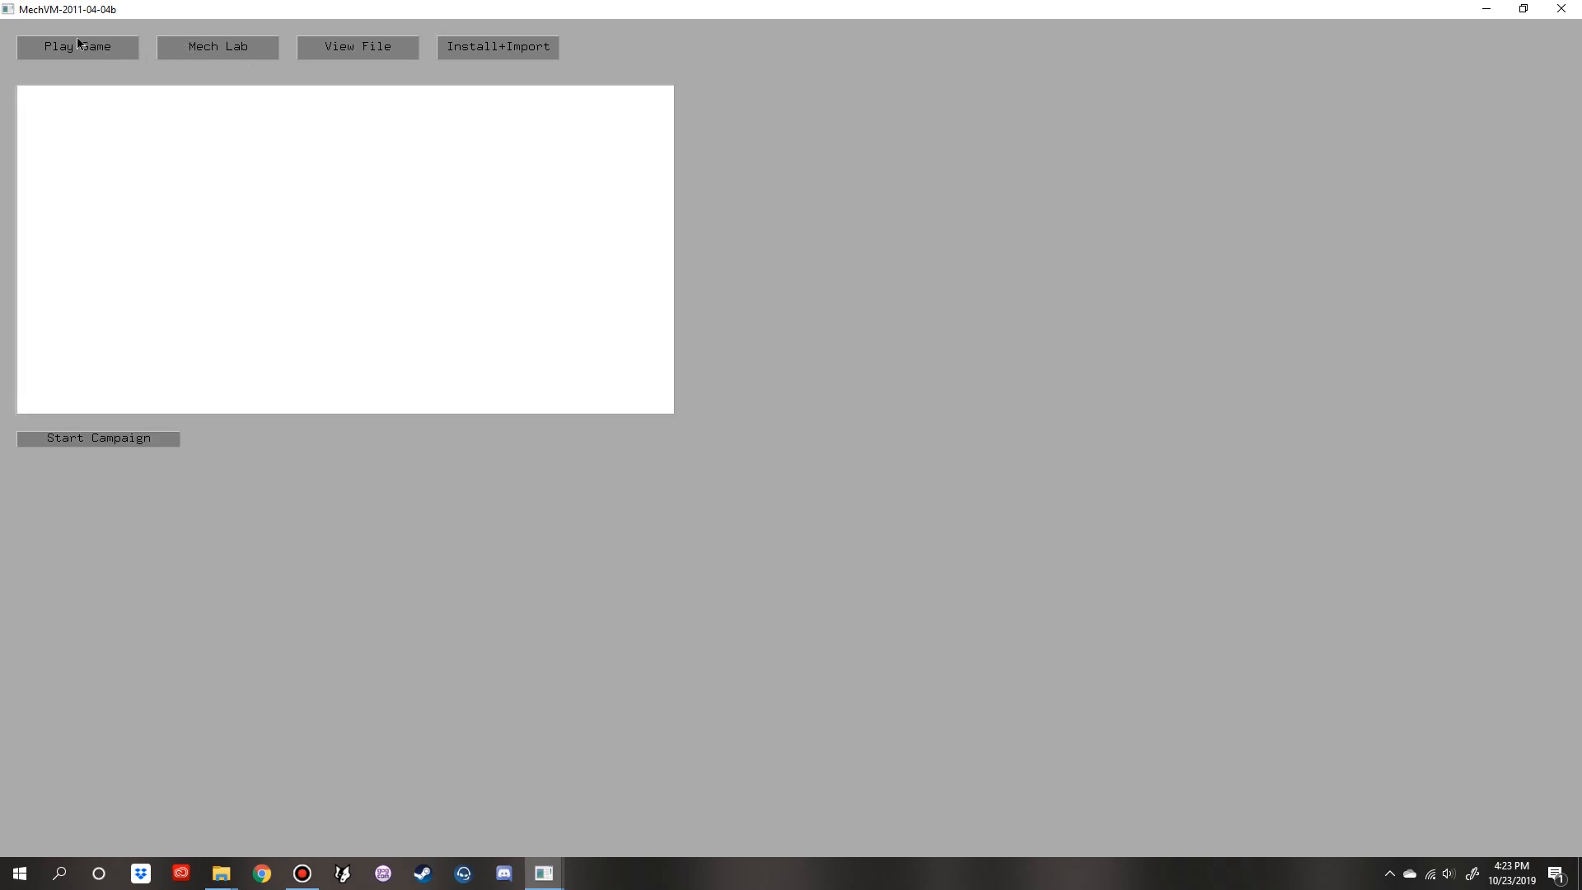
- Start installing MW2: 31st Century Combat (DOS) from source path D:\ in MechVM
left_click(501, 51)
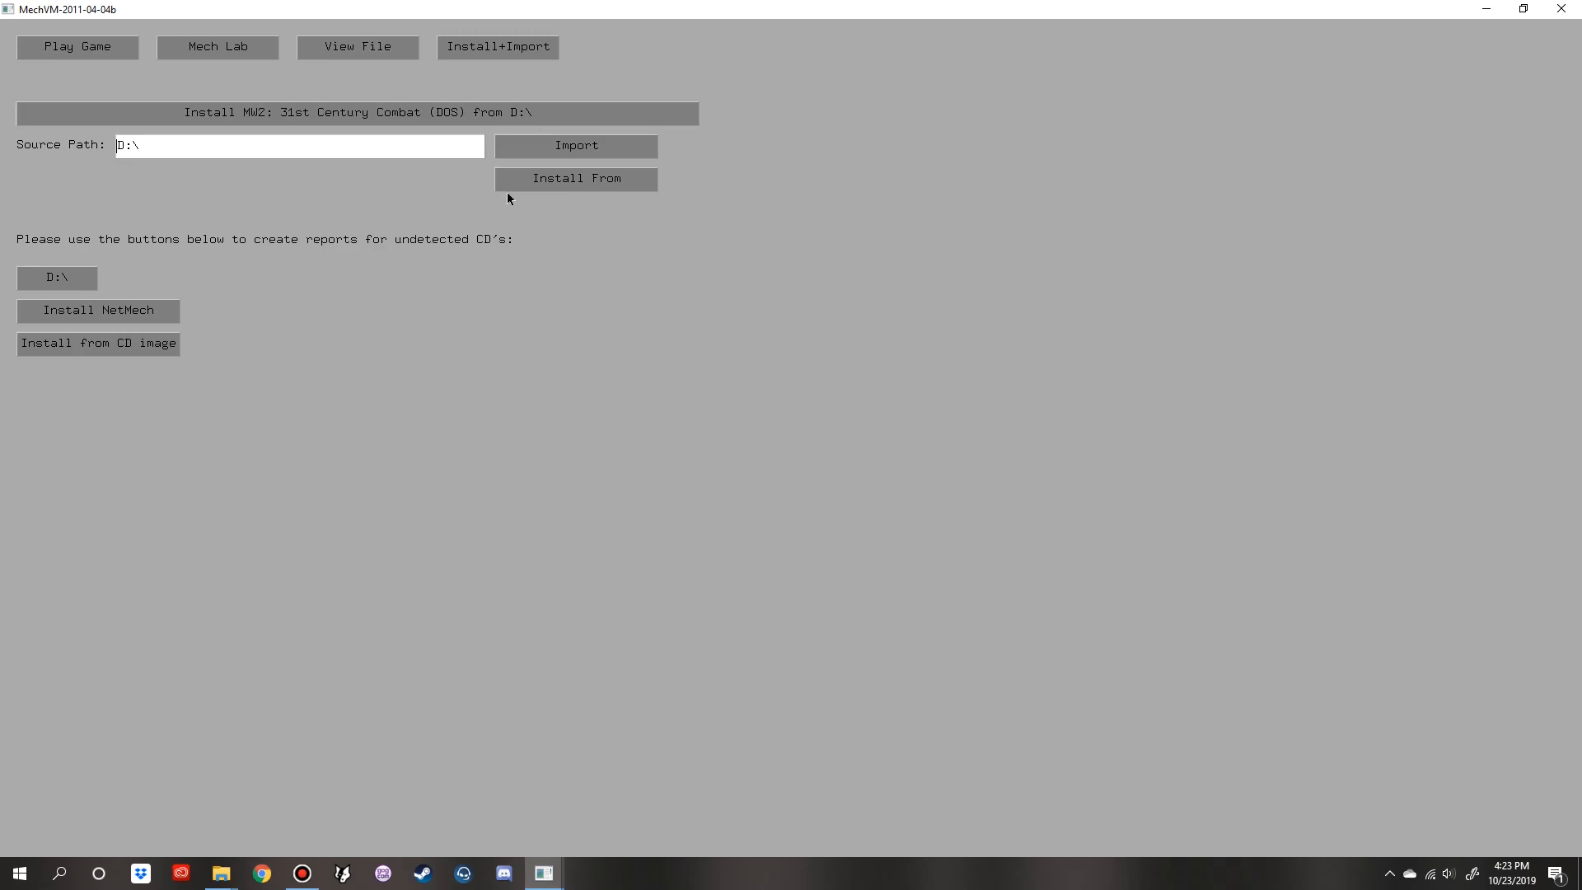
left_click(543, 190)
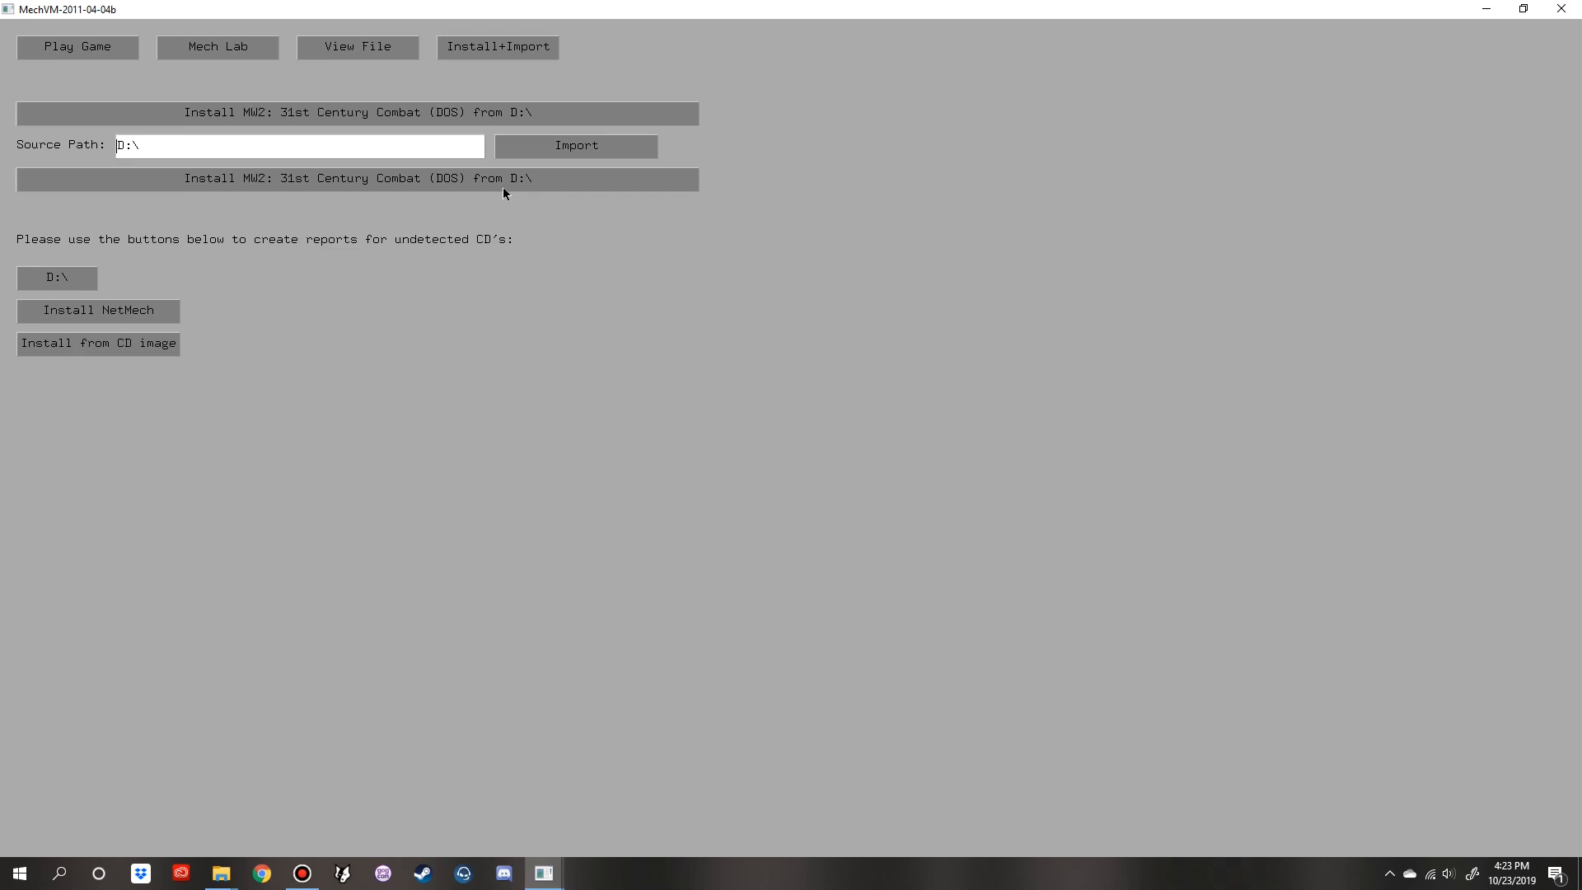
left_click(505, 185)
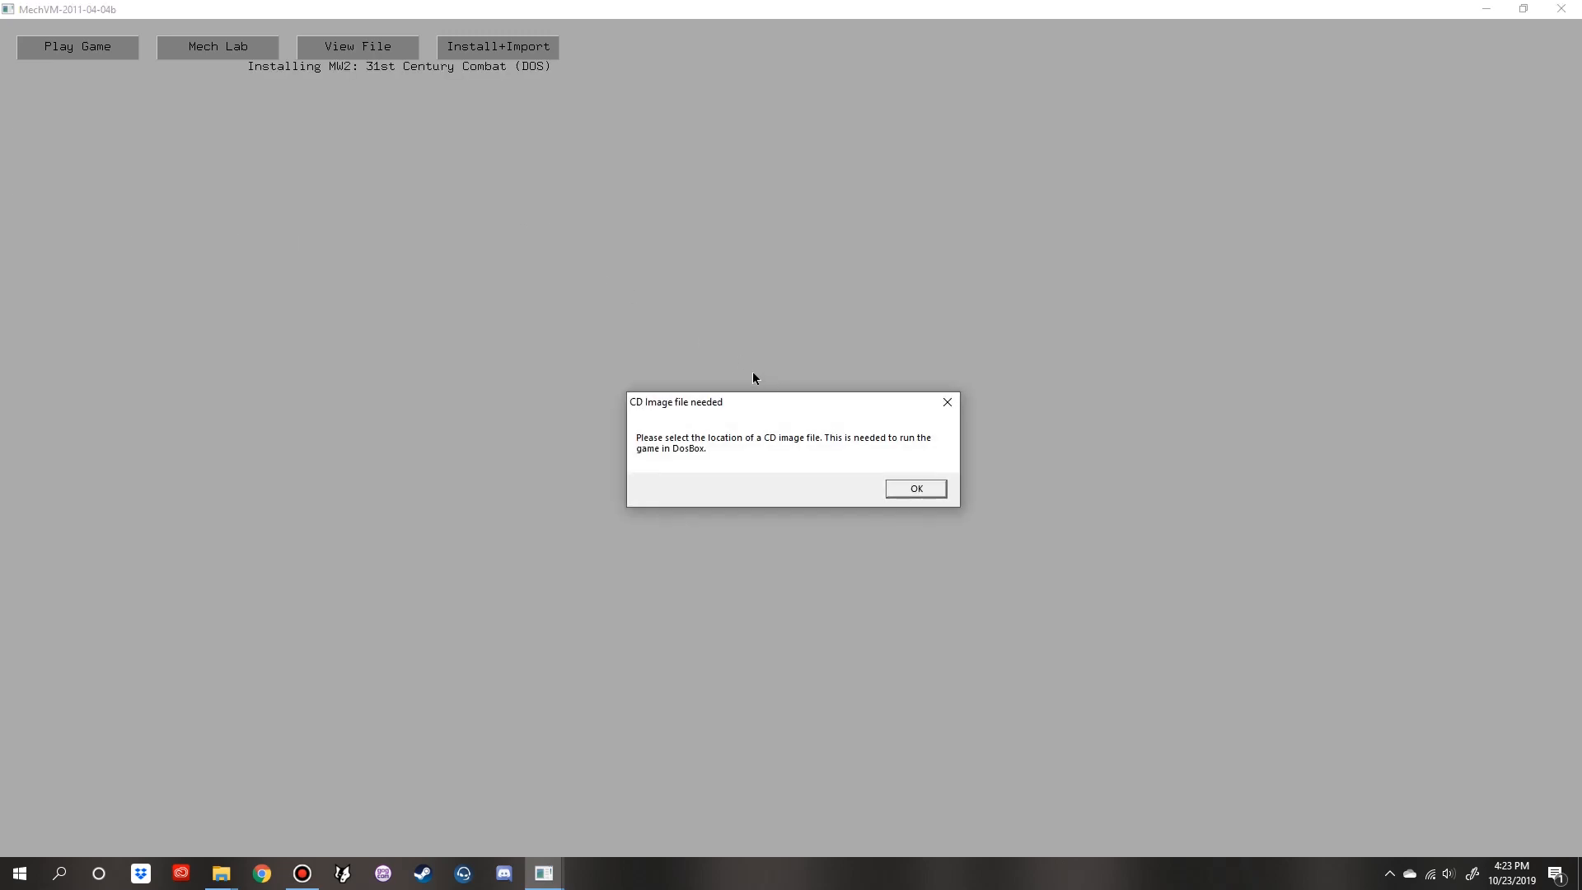
- Supply the 733,080 KB MECH2_16B file in the 31st Century Combat inner MECH2 folder as the CD image for DosBox
left_click(914, 496)
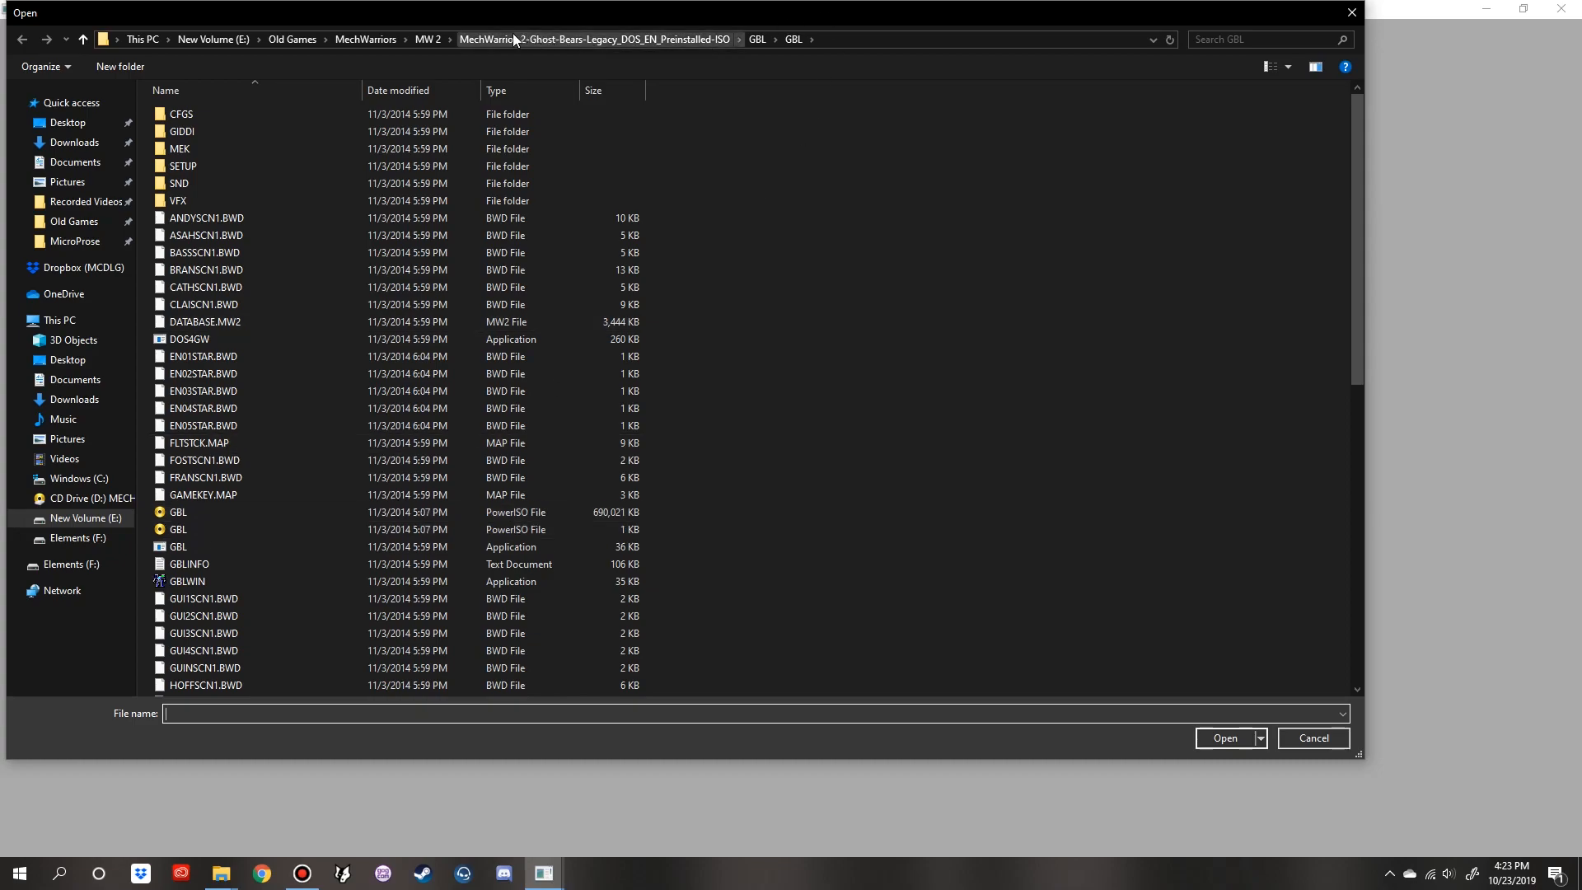
left_click(430, 39)
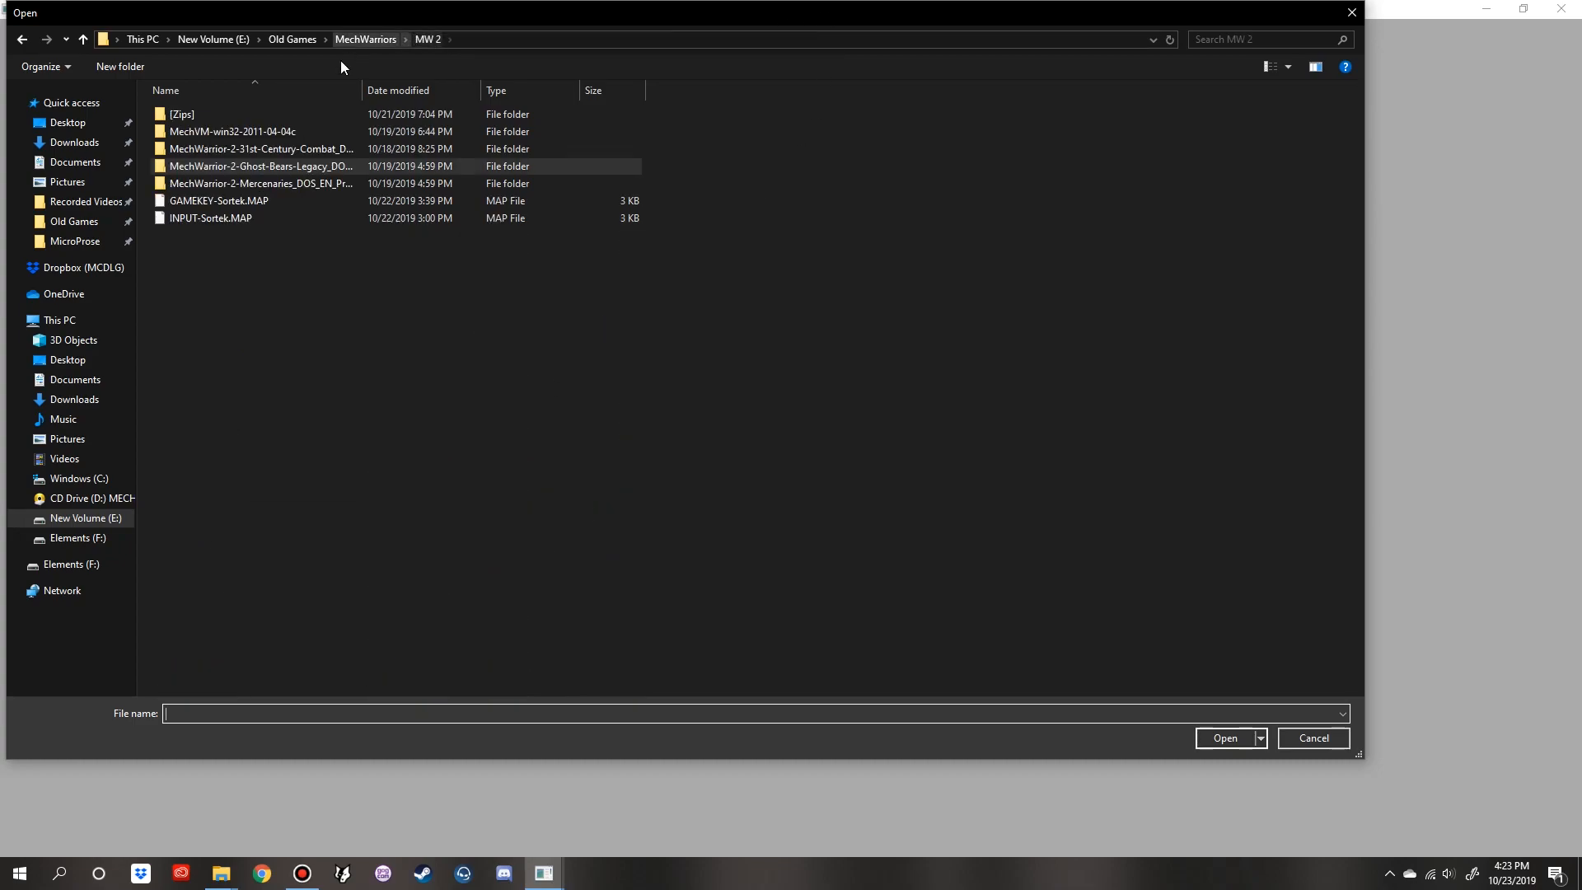
double_click(222, 153)
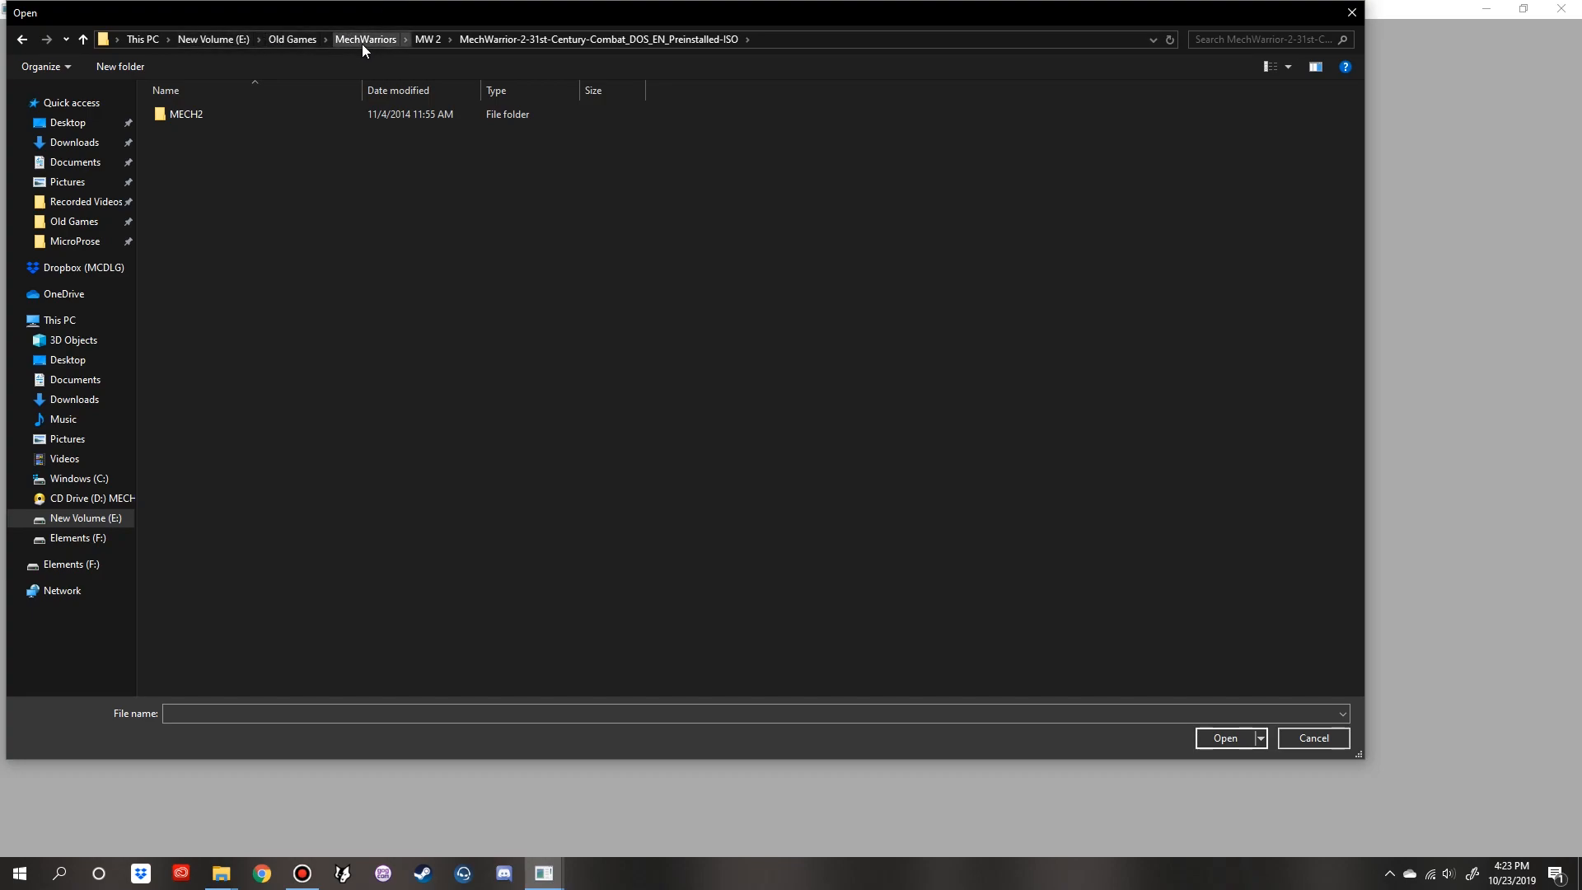
double_click(236, 119)
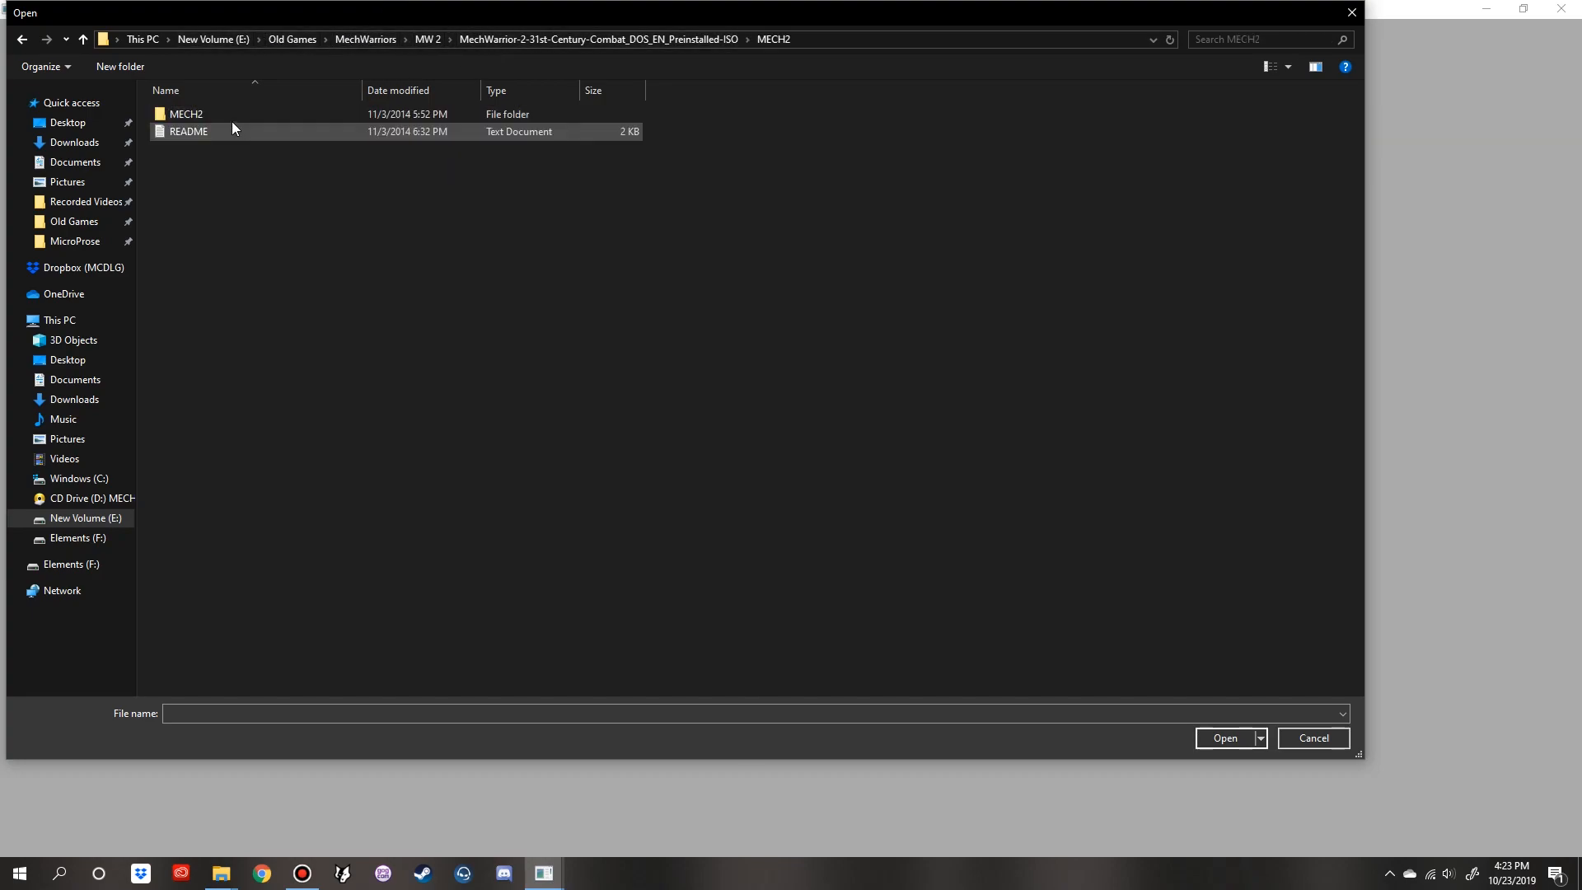
double_click(200, 113)
left_click(225, 424)
left_click(1226, 737)
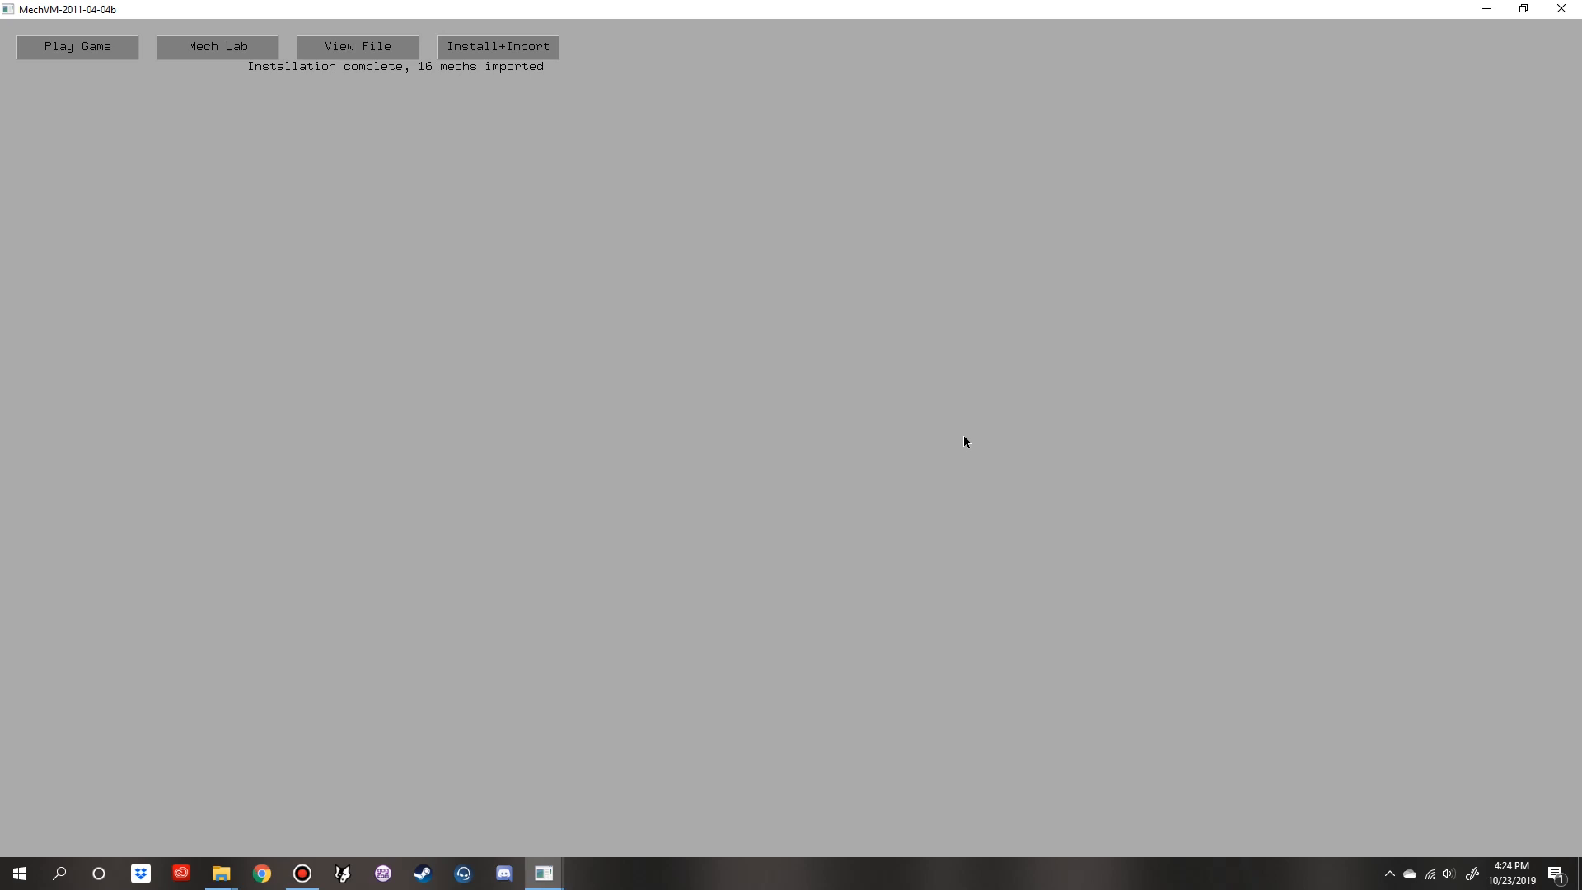
- Look over imported mechs in the Mech Lab, including Gargoyle (Prime) and Mad Dog (Alt. Cfg. B), and exit the lab
left_click(234, 51)
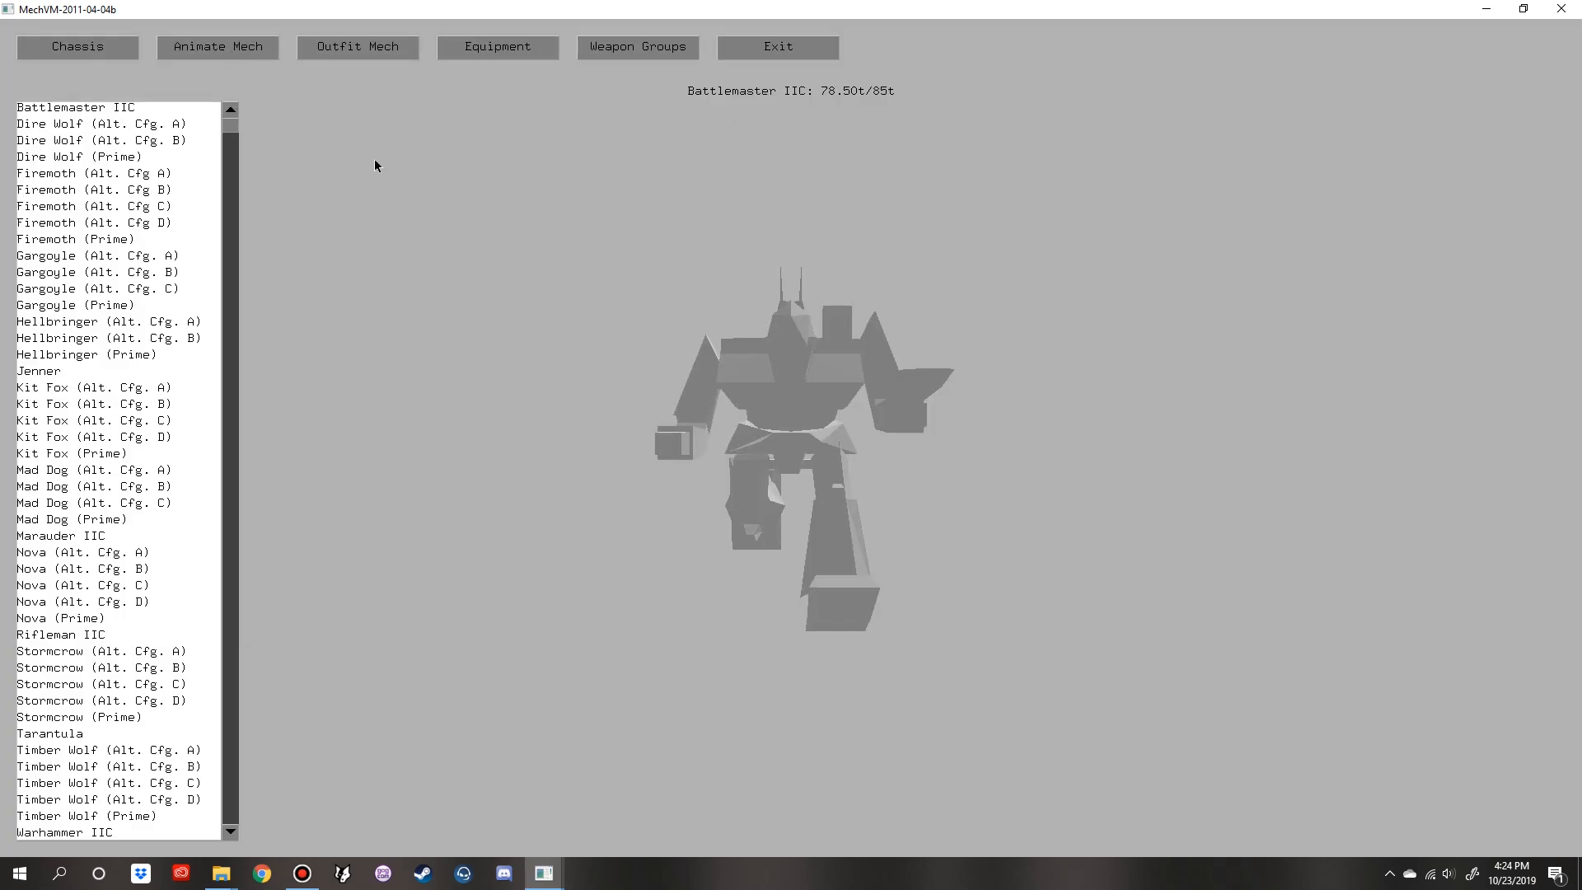
left_click(112, 239)
left_click(130, 307)
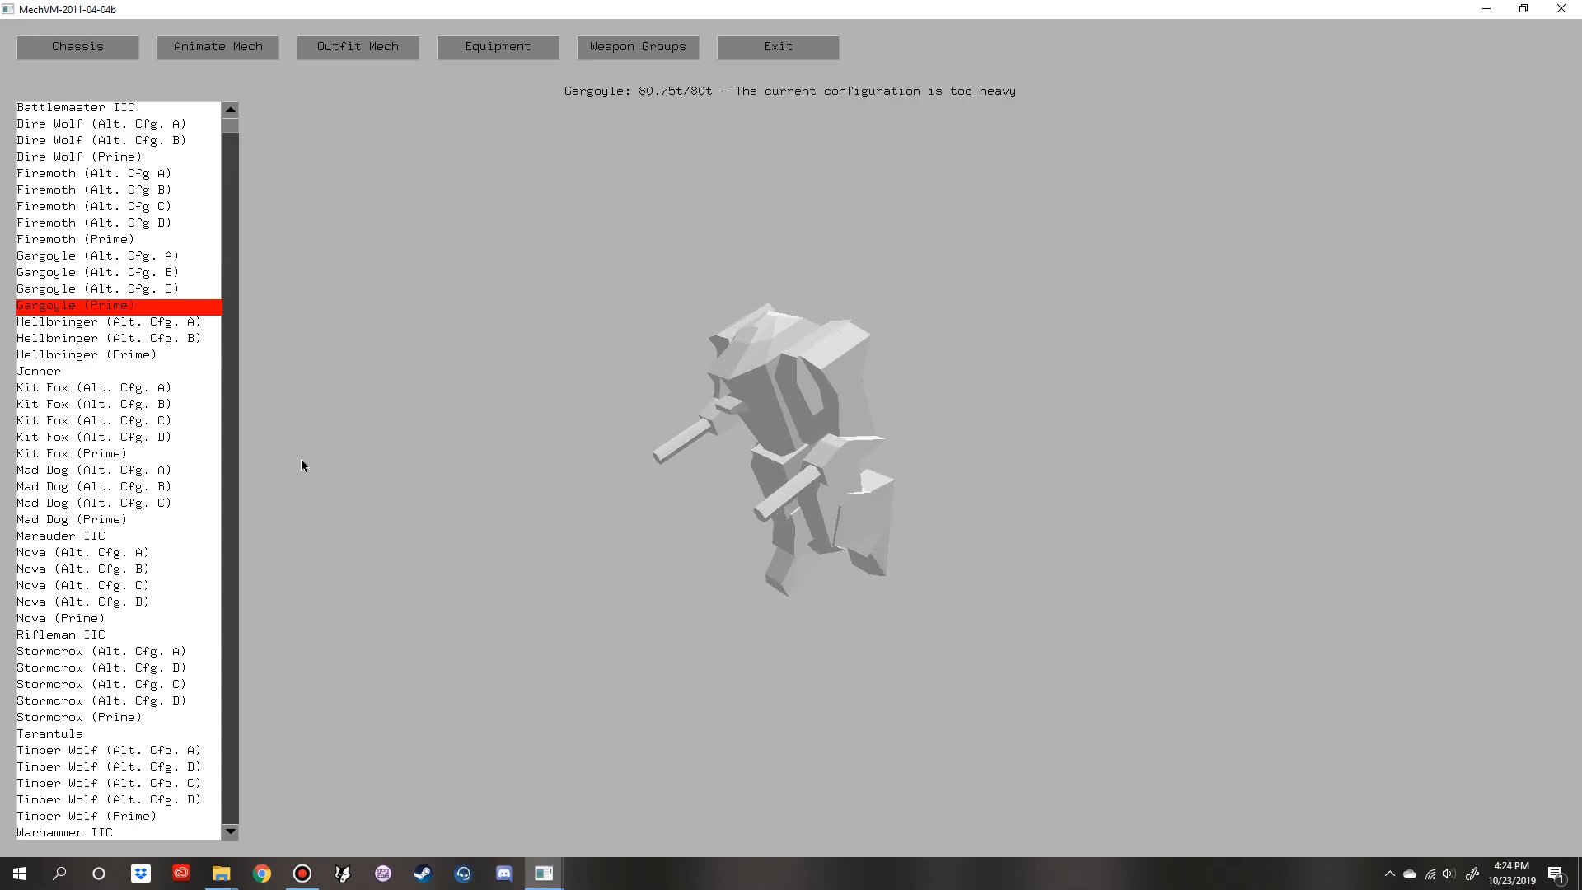
left_click(115, 487)
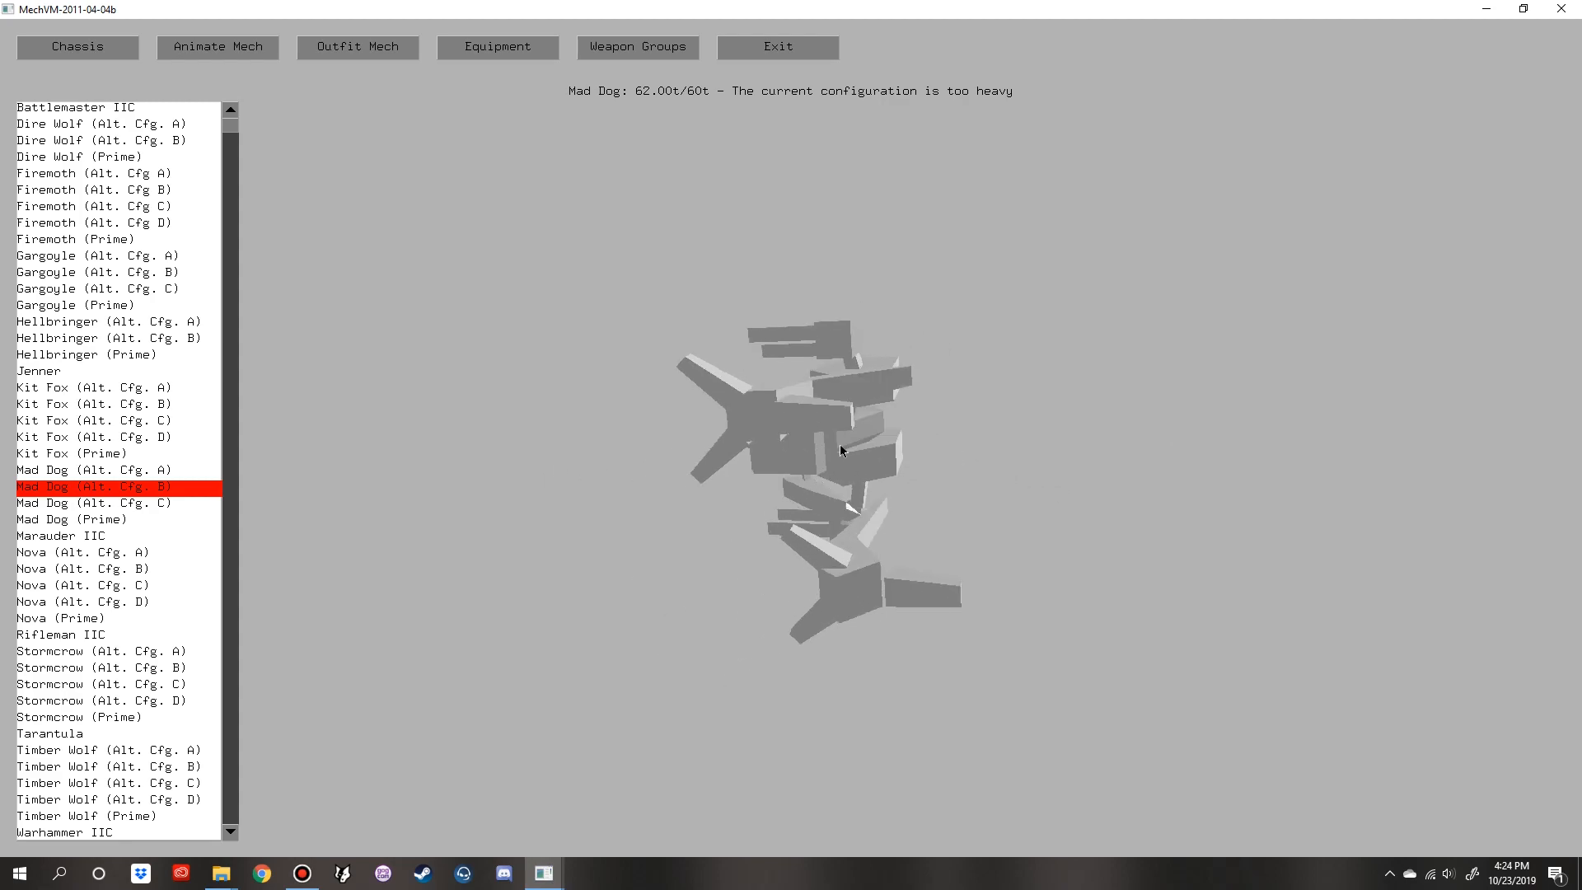
left_click(54, 43)
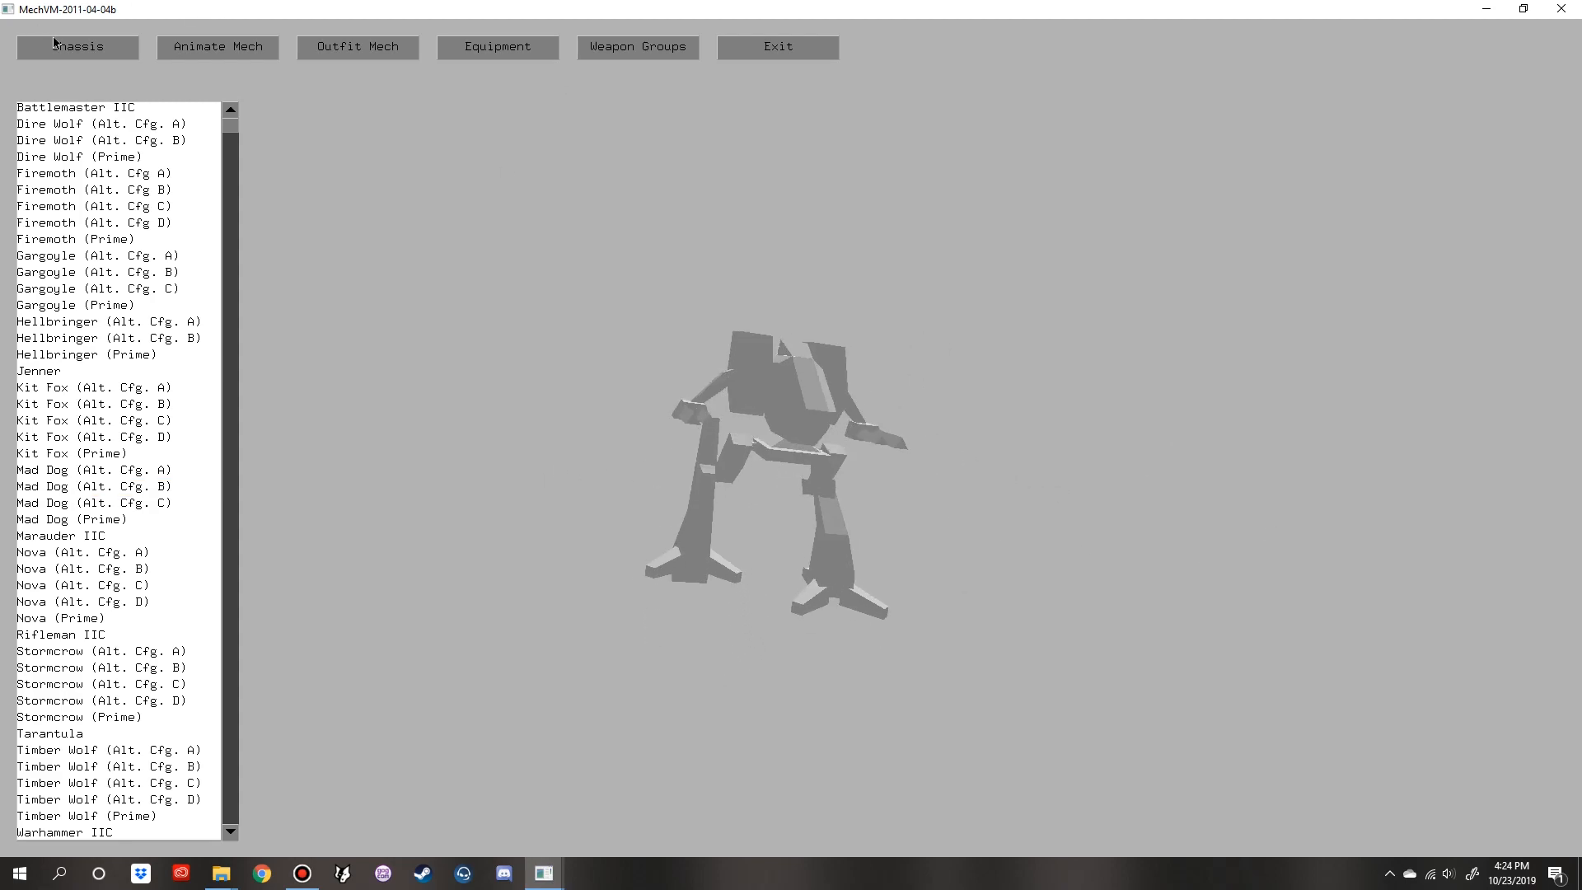
left_click(766, 47)
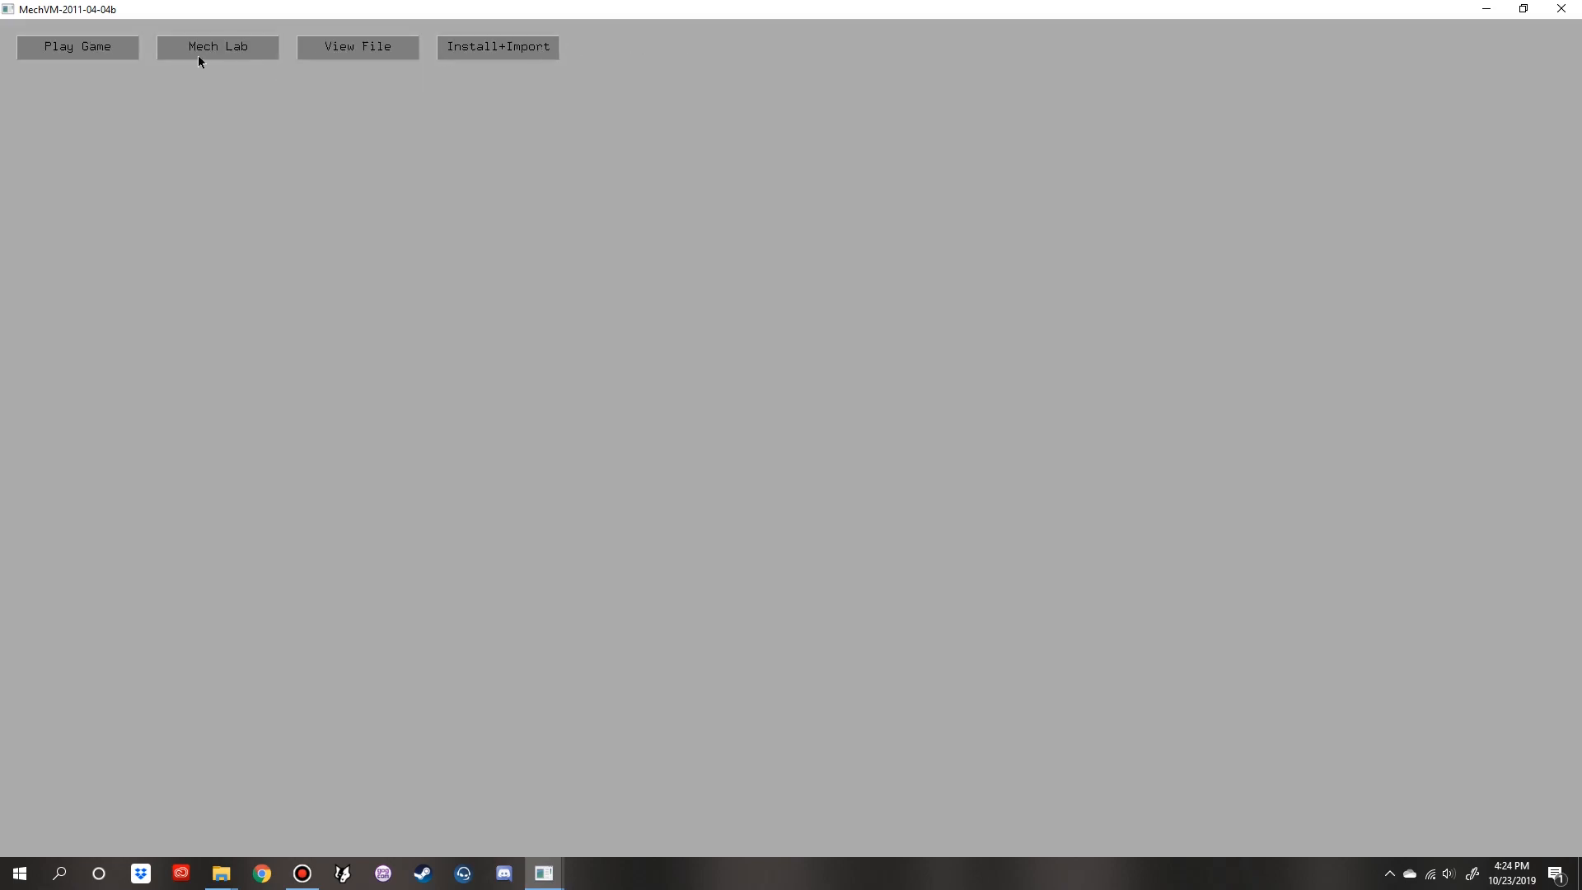
- Look through the playable campaigns and start MW2: 31st Century Combat, Clan Jade Falcon (MechVM shell + DosBox)
left_click(86, 48)
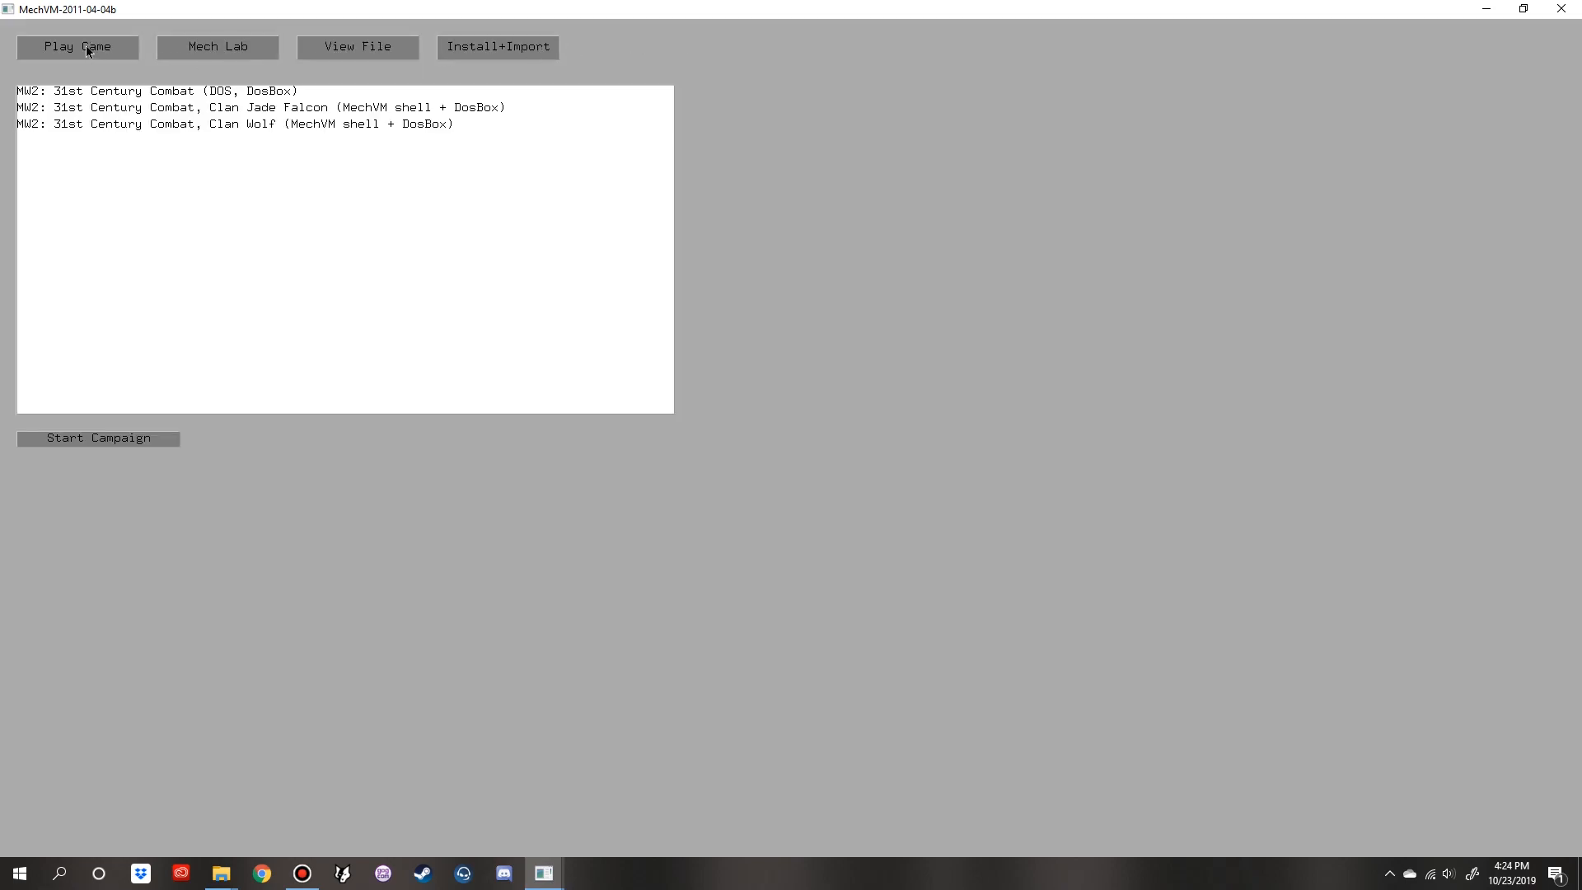
left_click(321, 96)
left_click(287, 113)
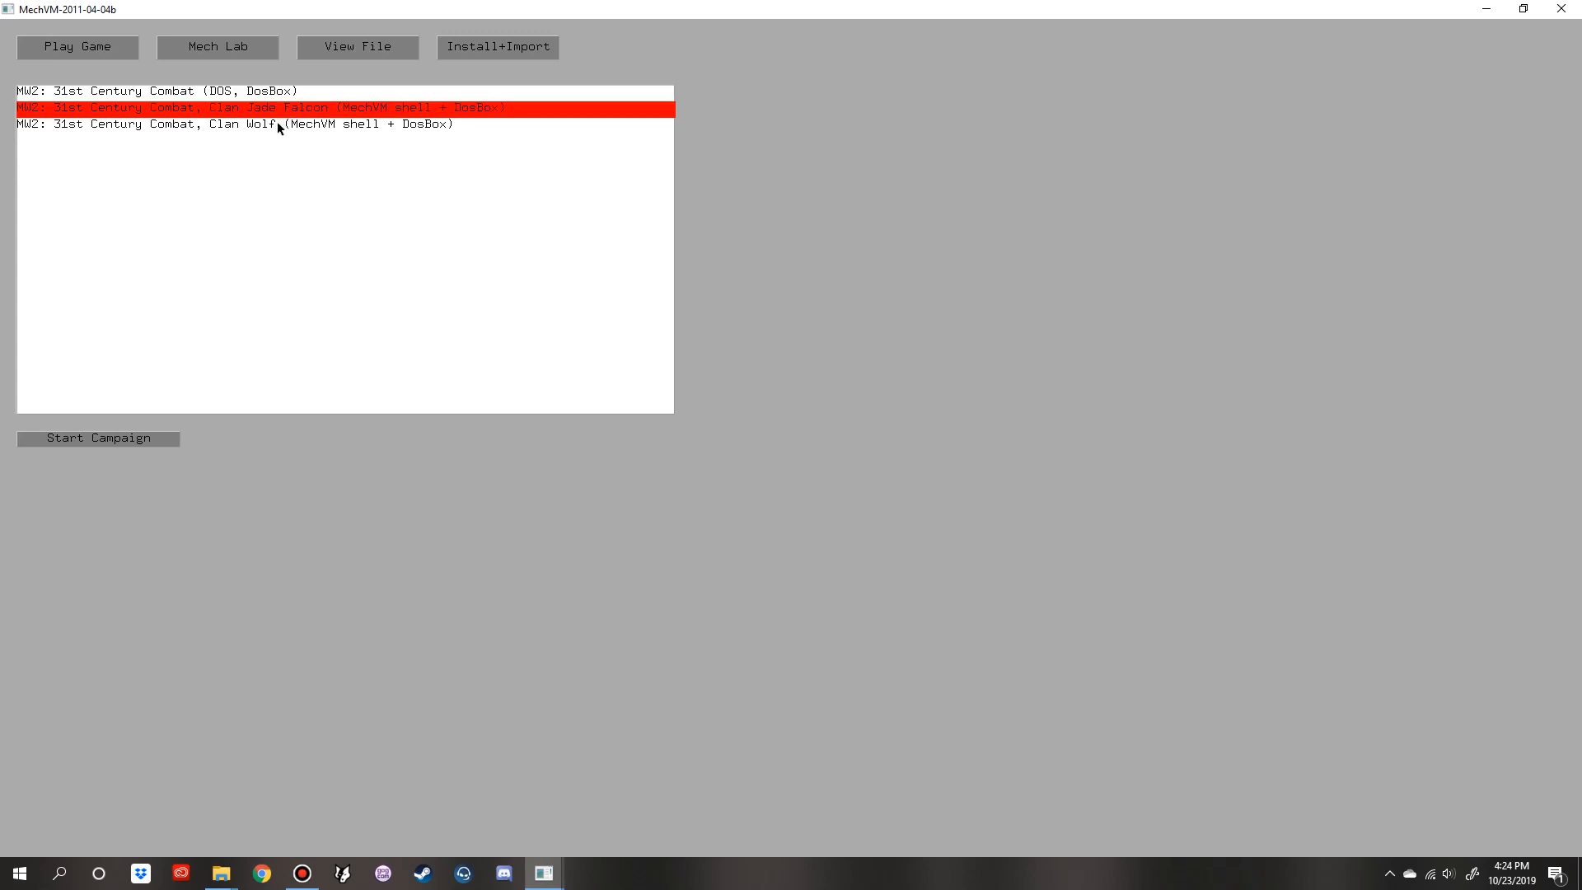
left_click(408, 93)
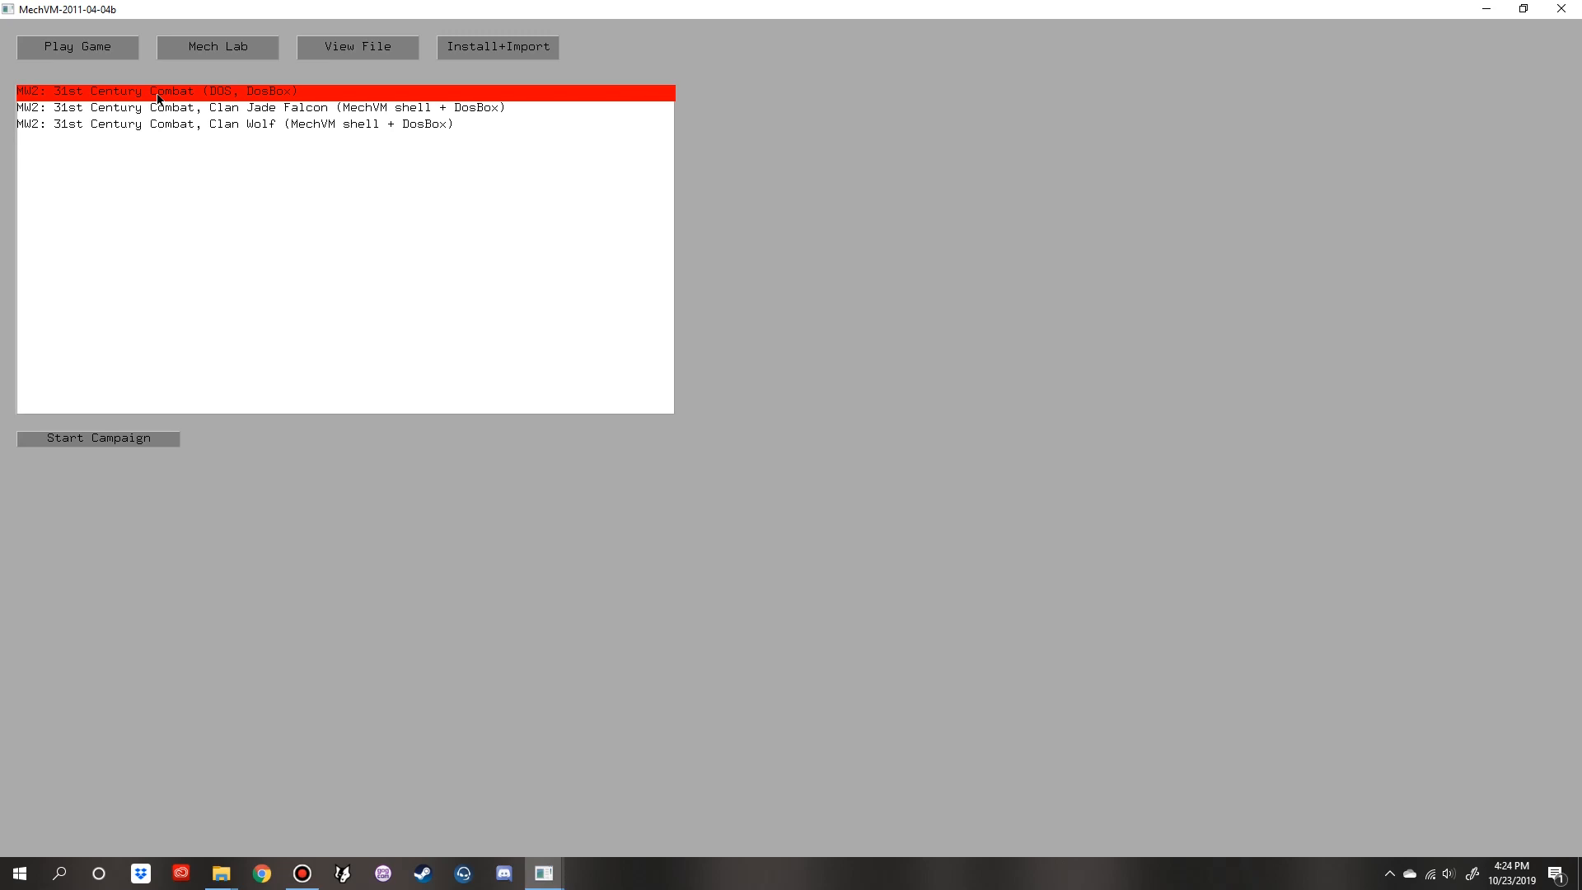
left_click(186, 108)
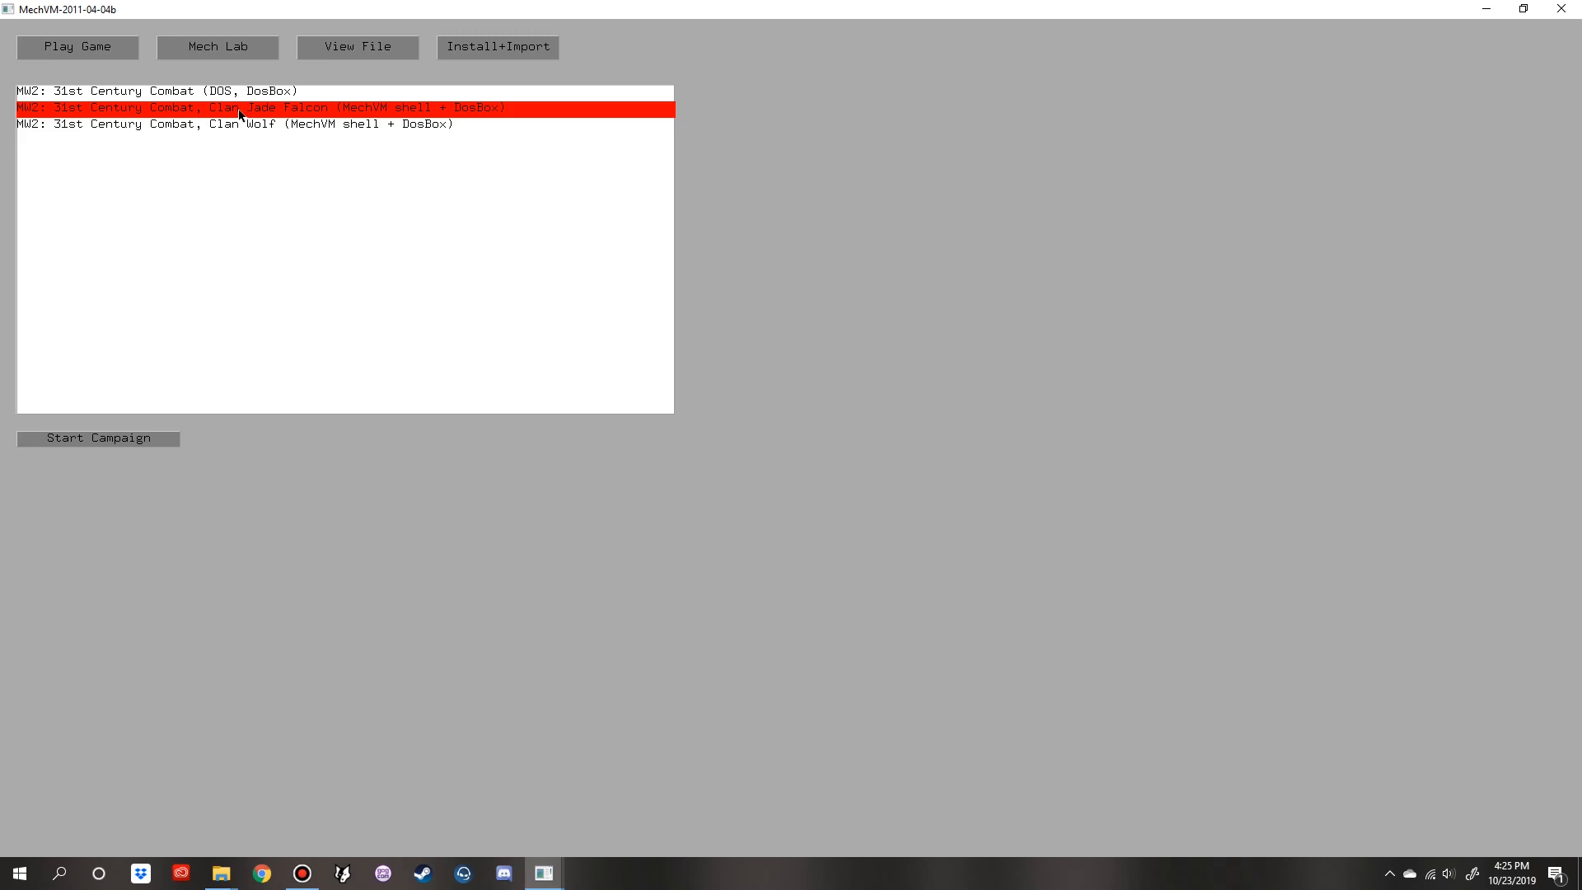
left_click(127, 439)
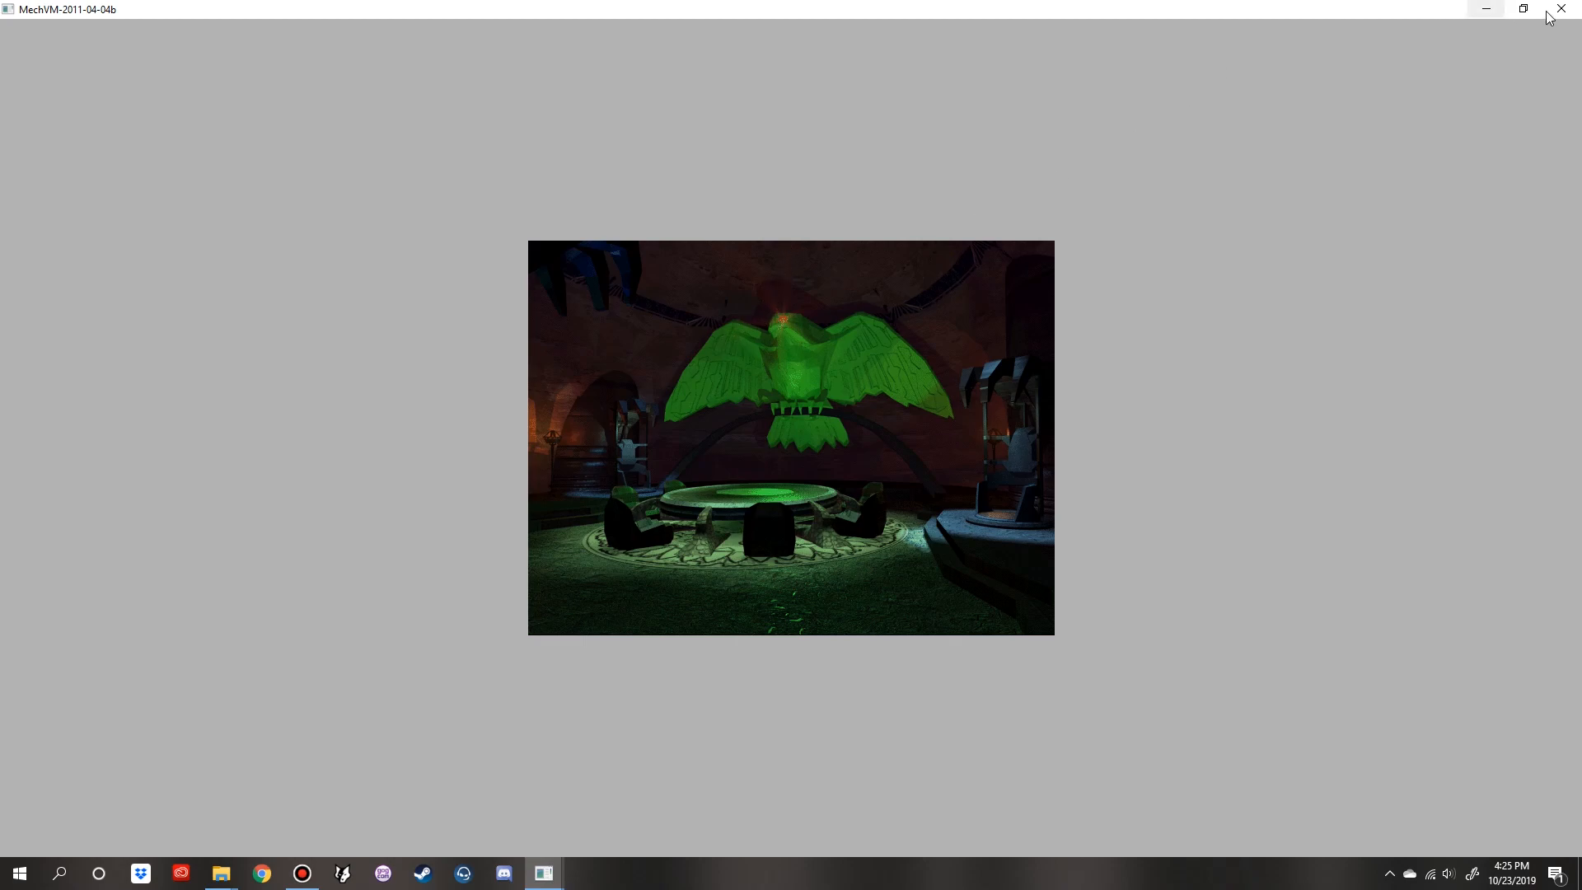
- Close the running campaign window and relaunch MechVM from the Mechwarrior 2 folder
left_click(1572, 16)
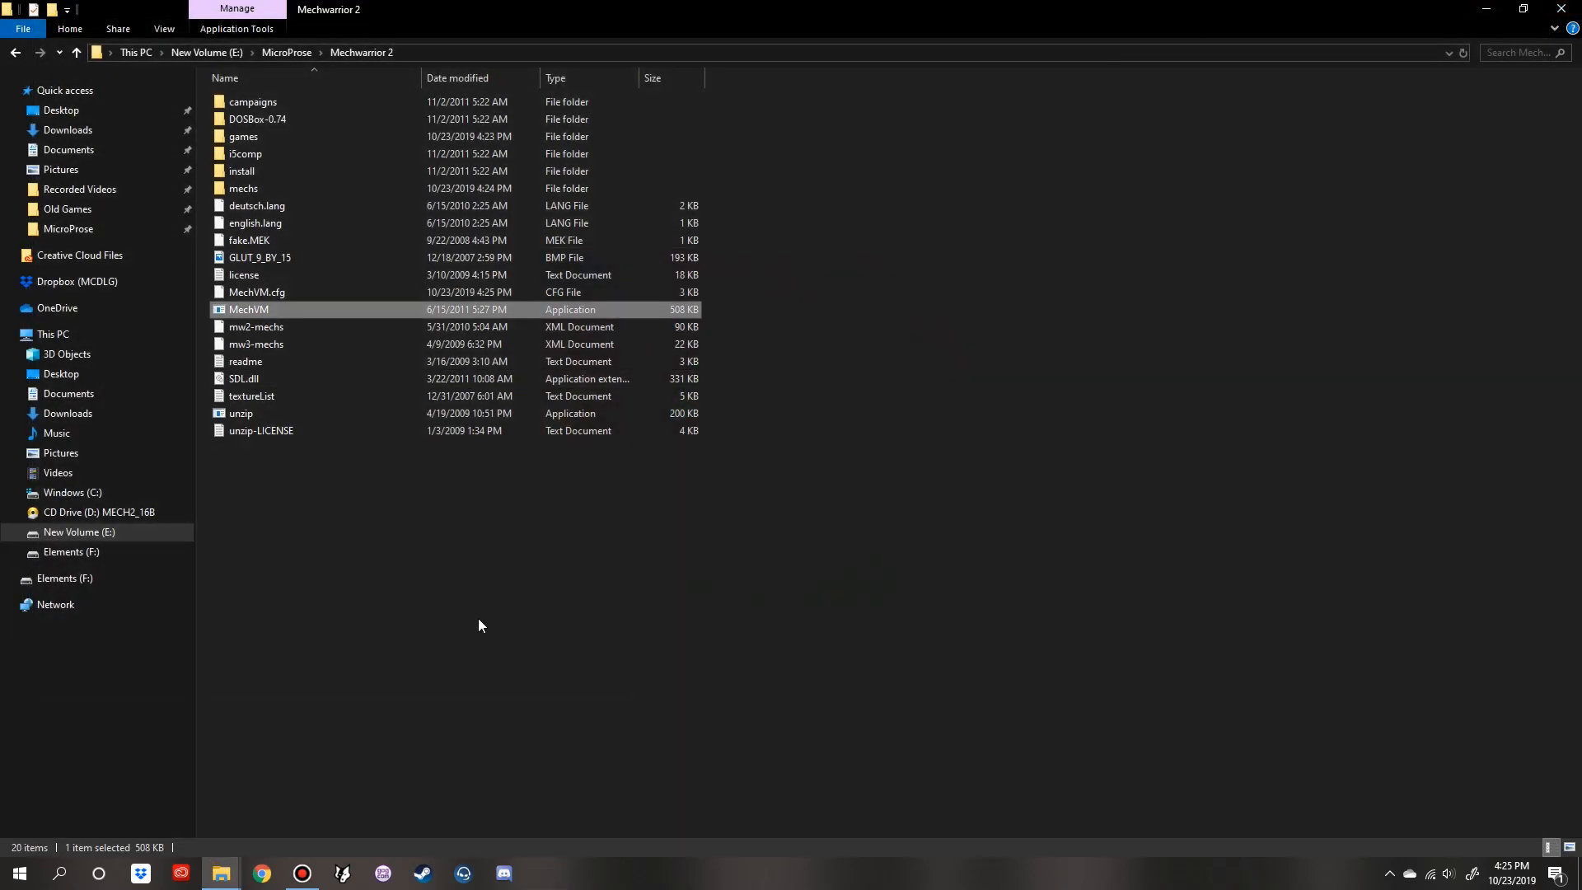
left_click(478, 624)
double_click(265, 312)
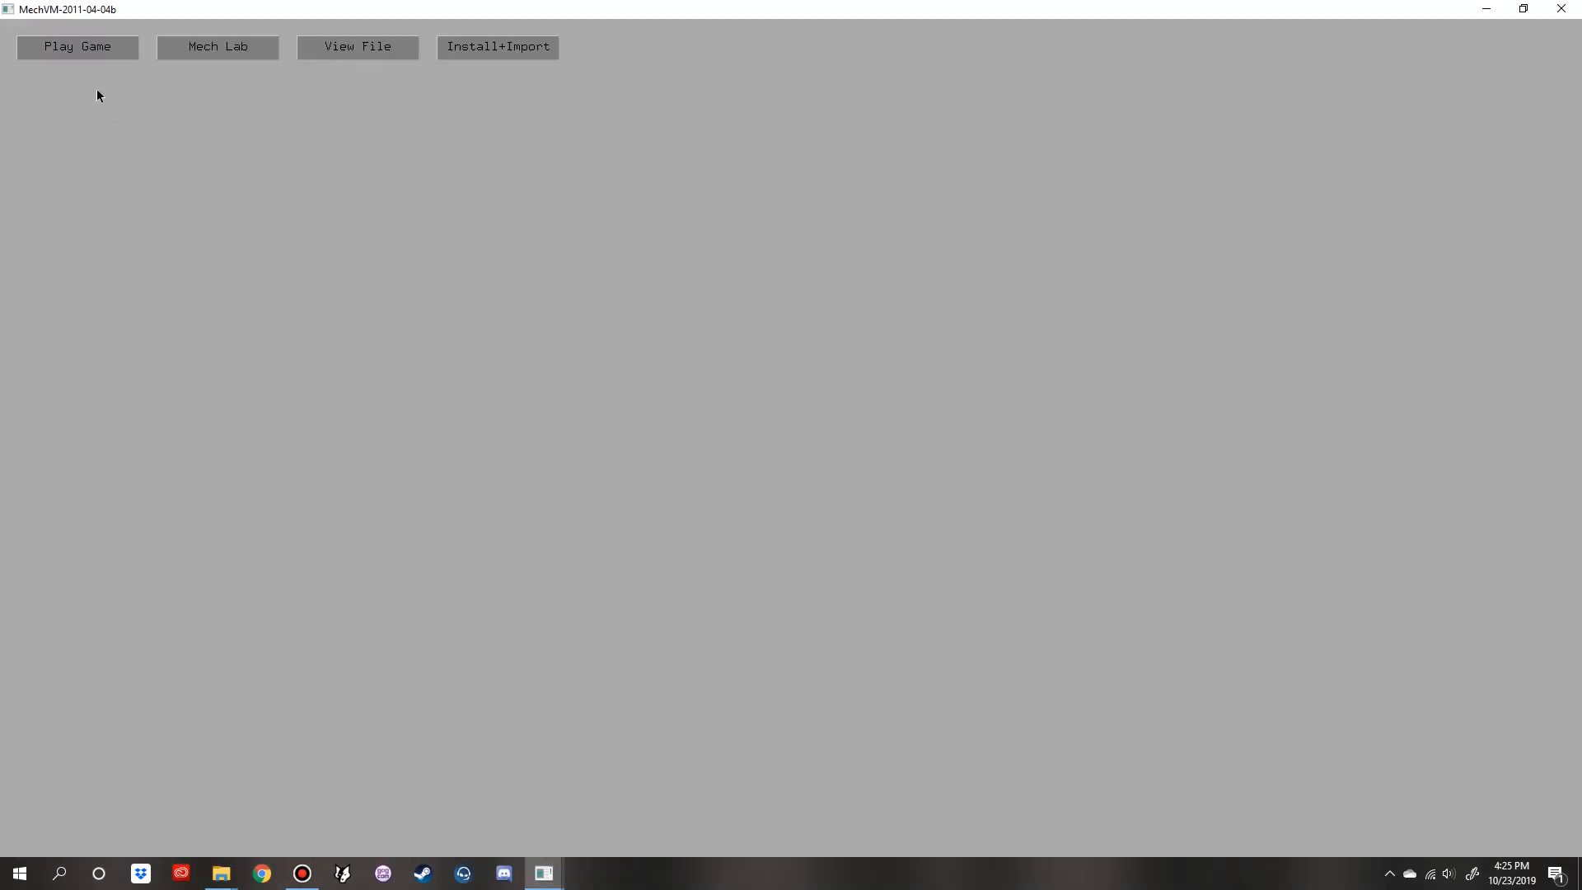
- Look over the playable campaigns and the install options for D:\, and close MechVM
left_click(87, 54)
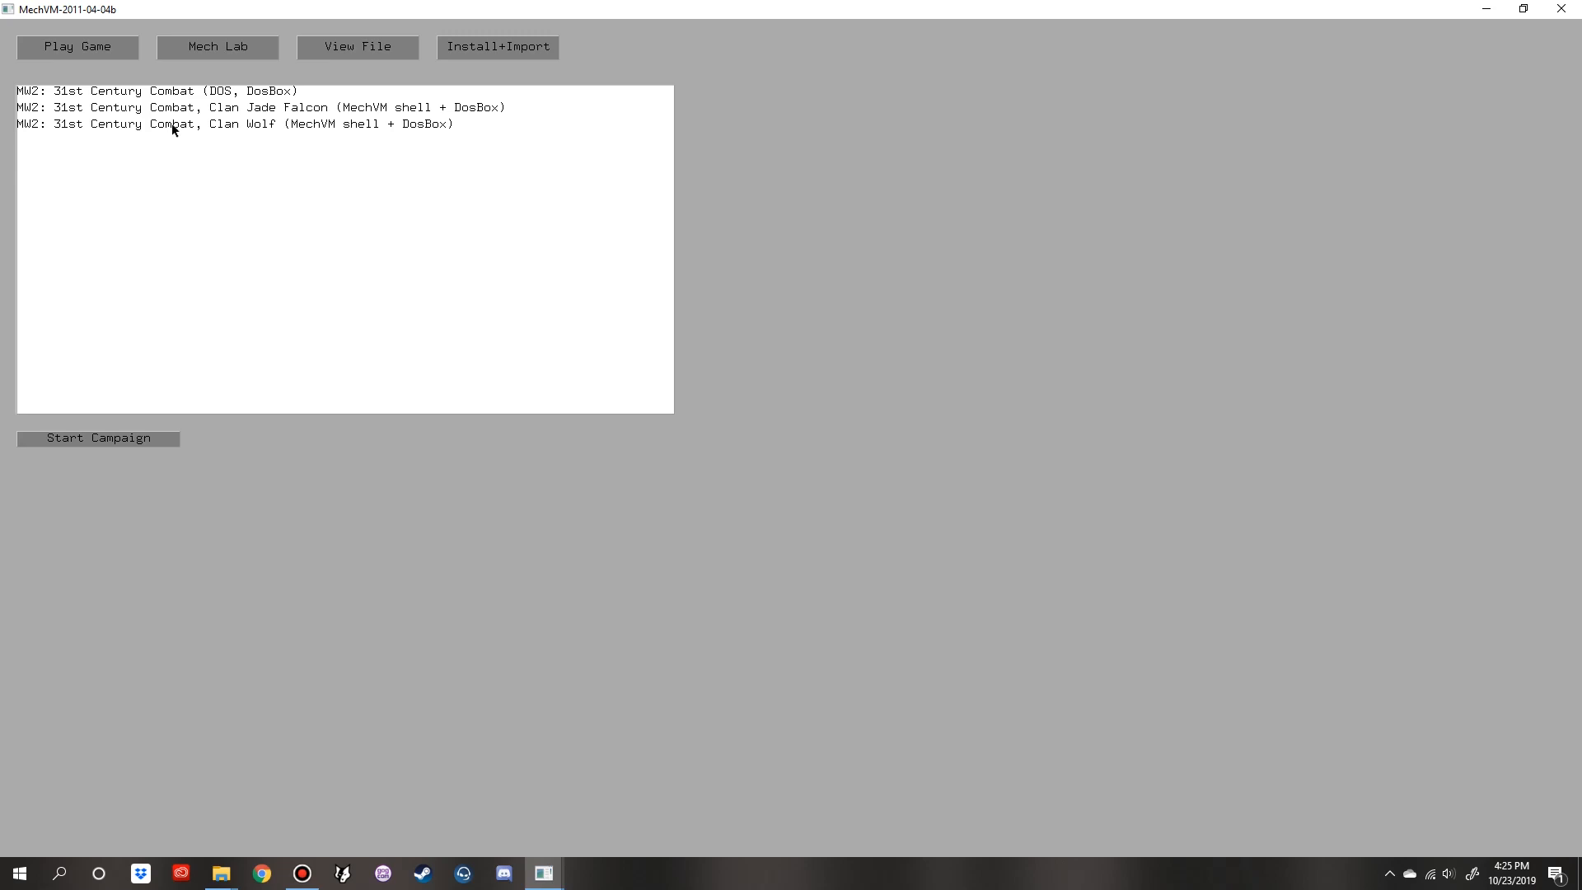
left_click(127, 93)
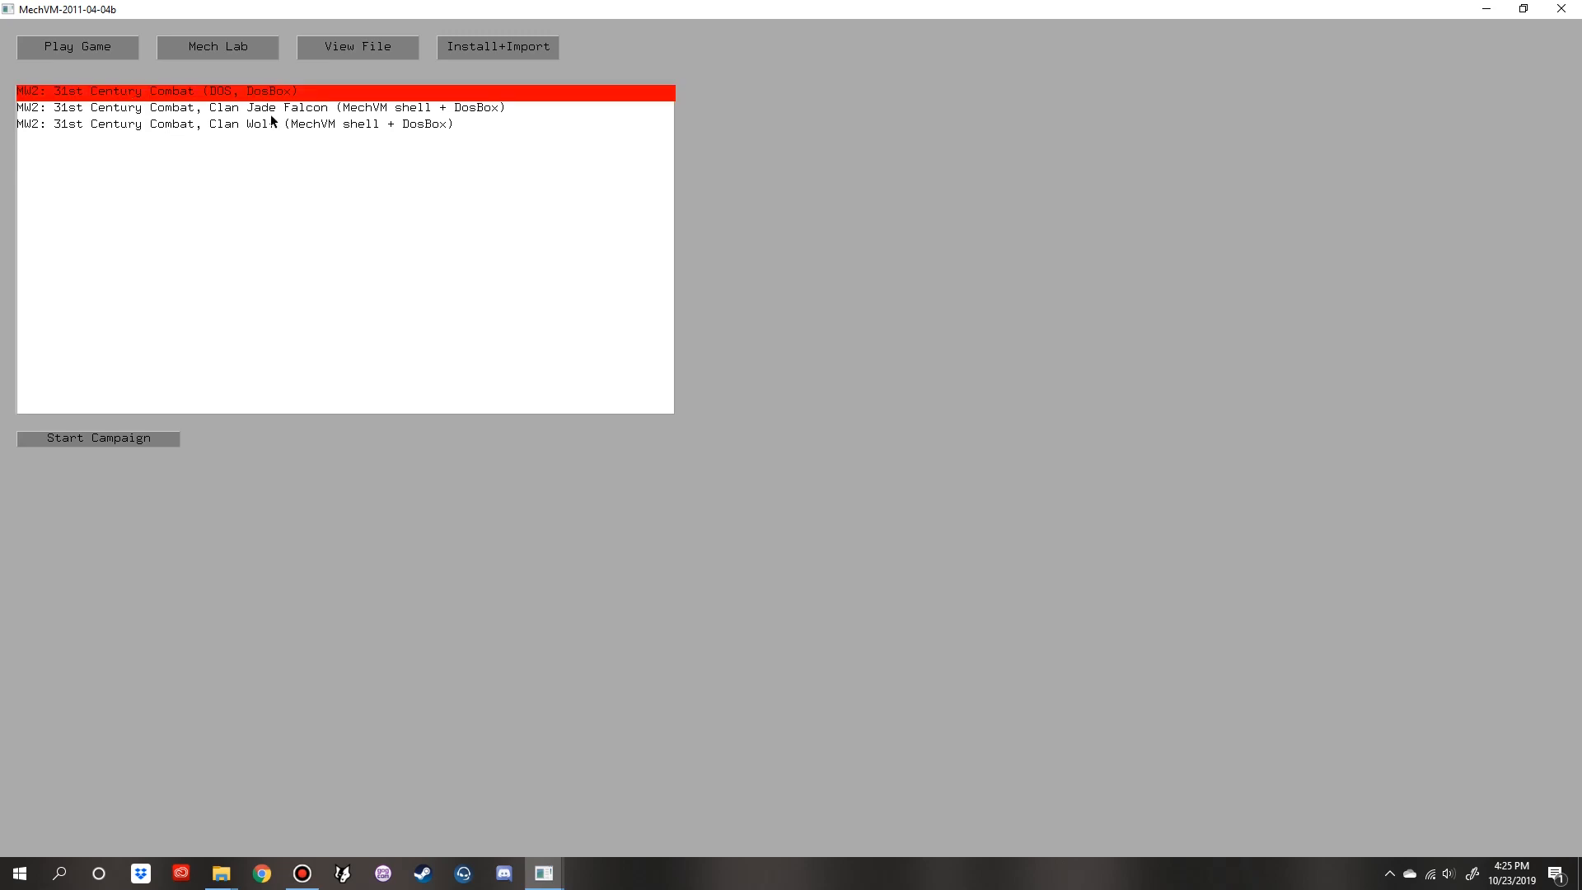
left_click(515, 51)
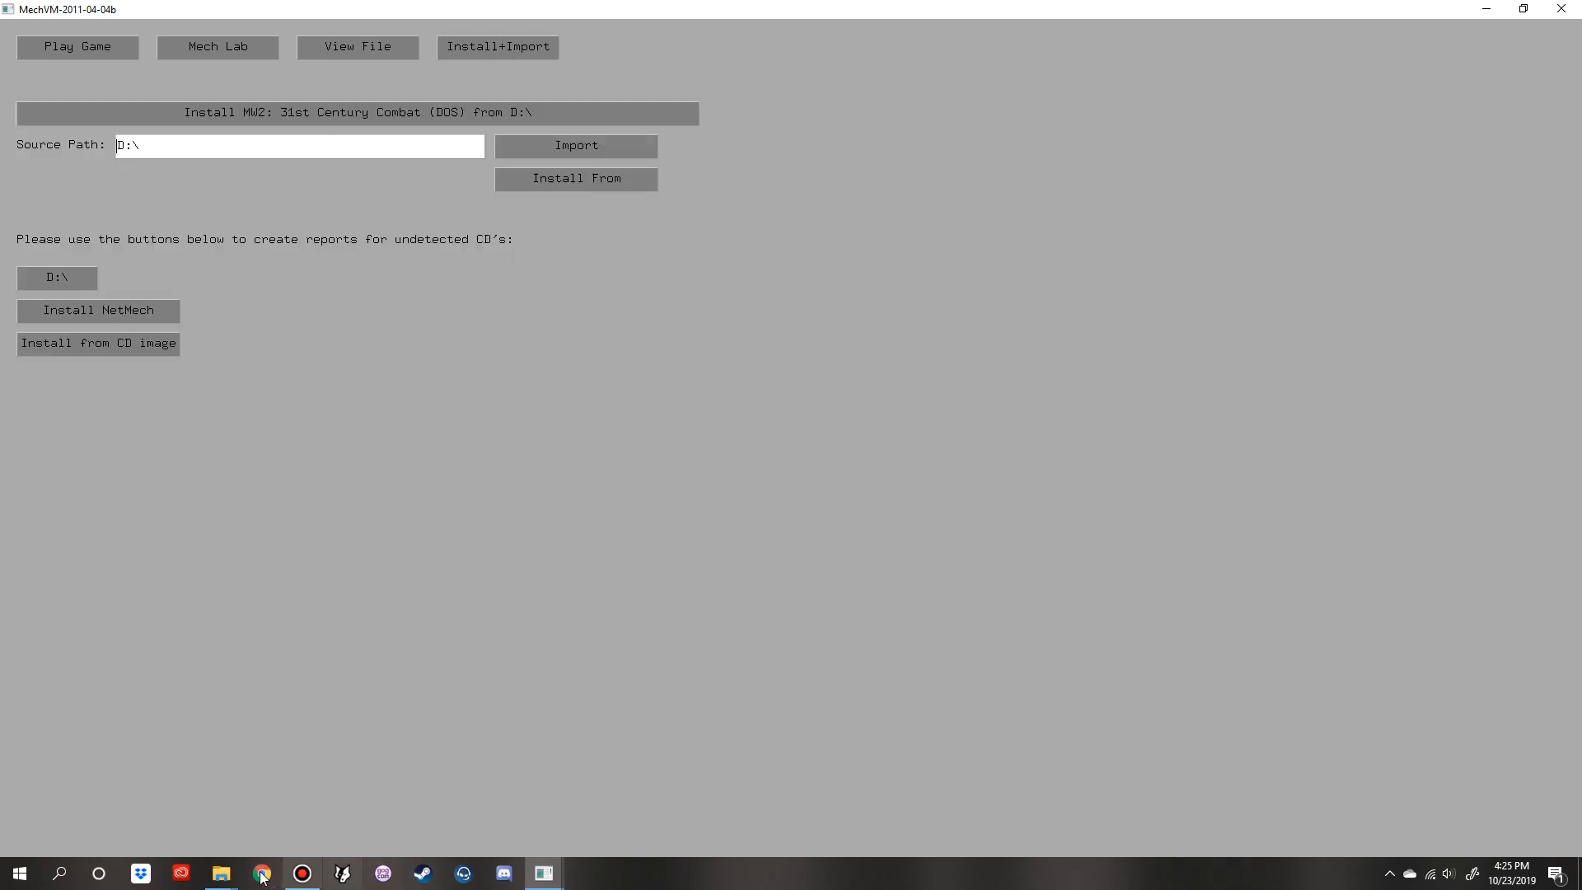
left_click(1560, 8)
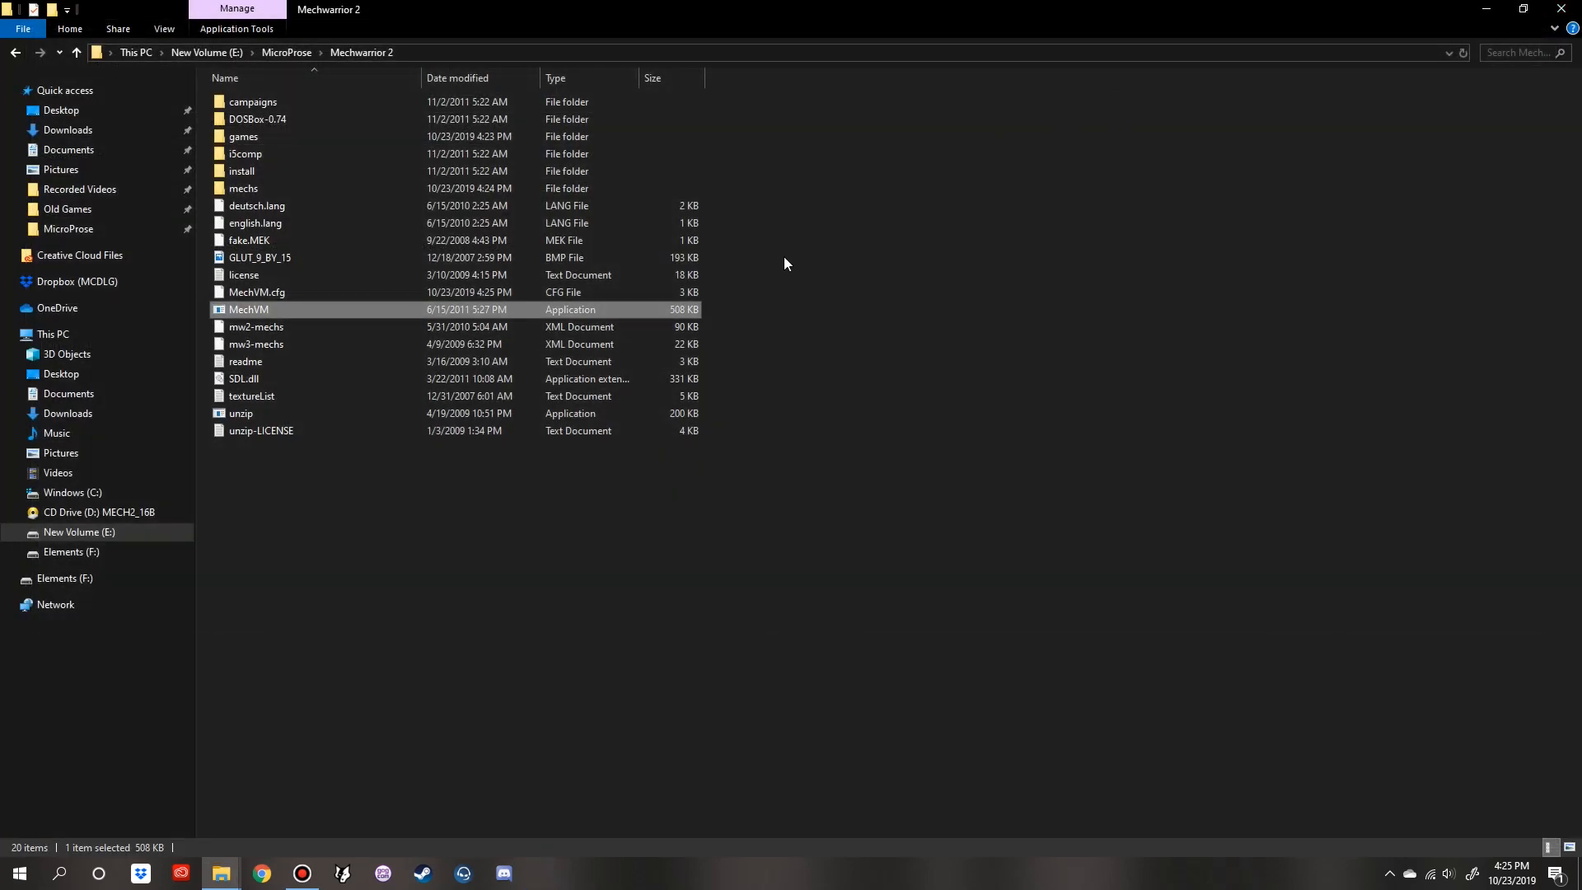
- Unmount all PowerISO virtual drives to remove the MECH2_16B disc
right_click(107, 514)
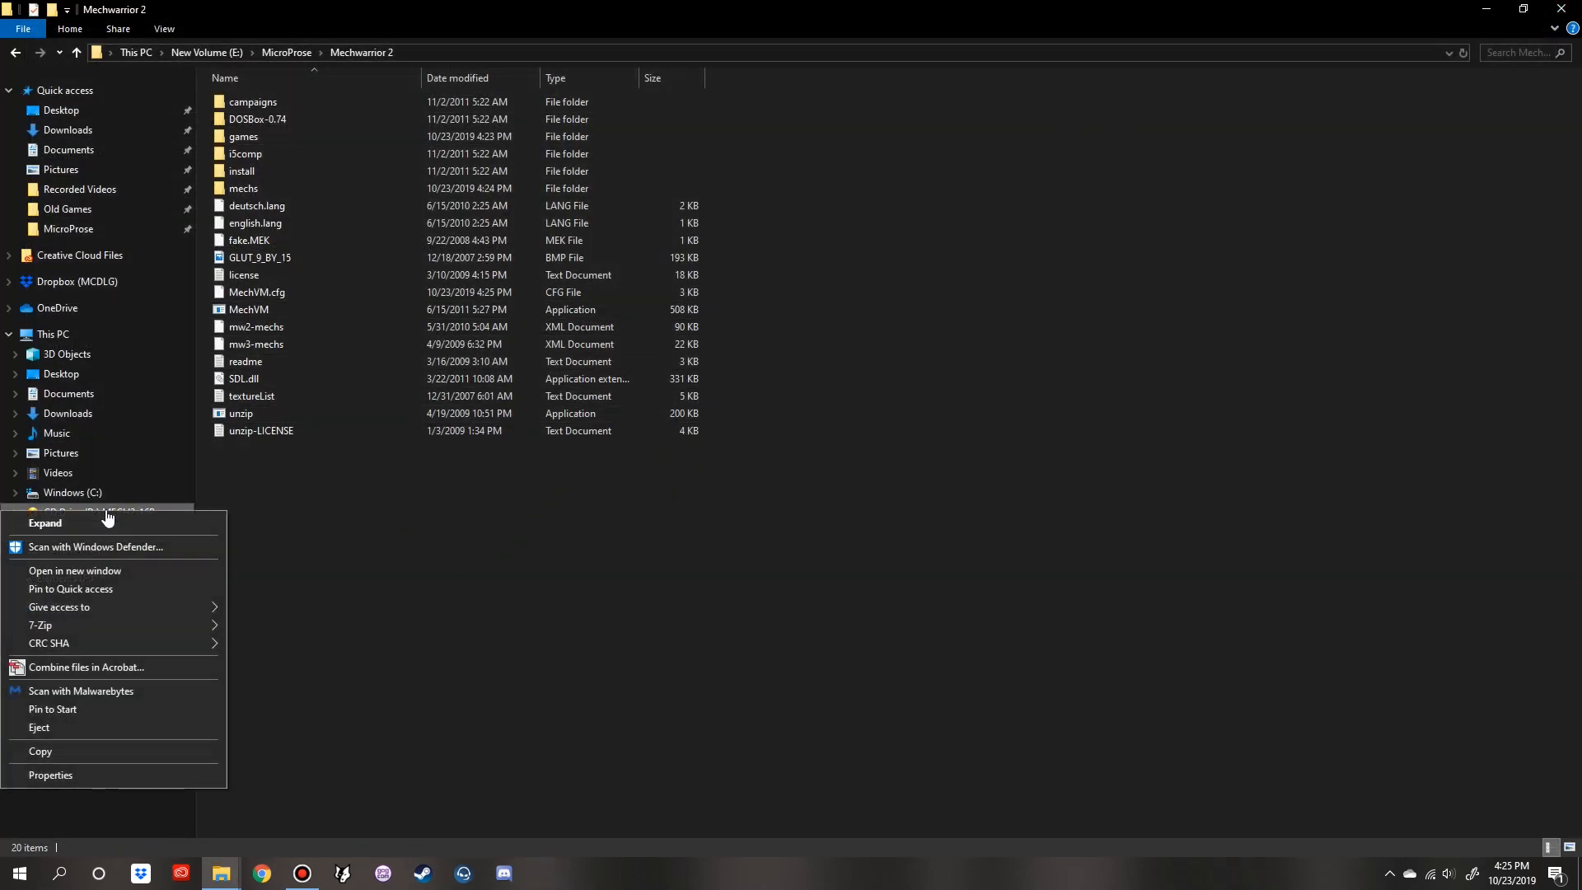
left_click(586, 554)
left_click(1390, 874)
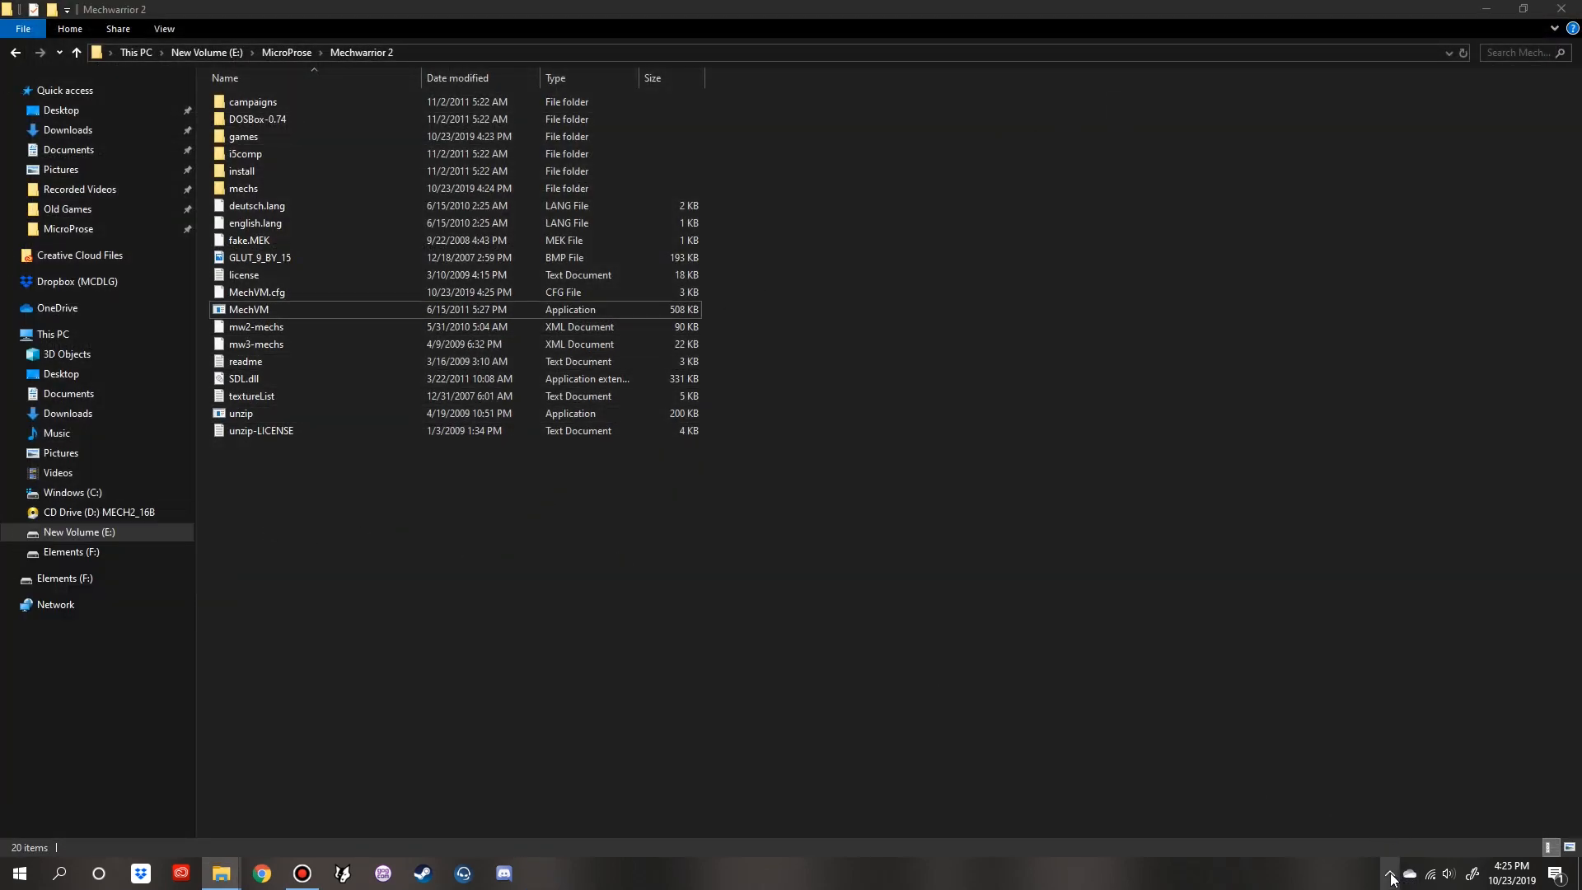
right_click(1407, 841)
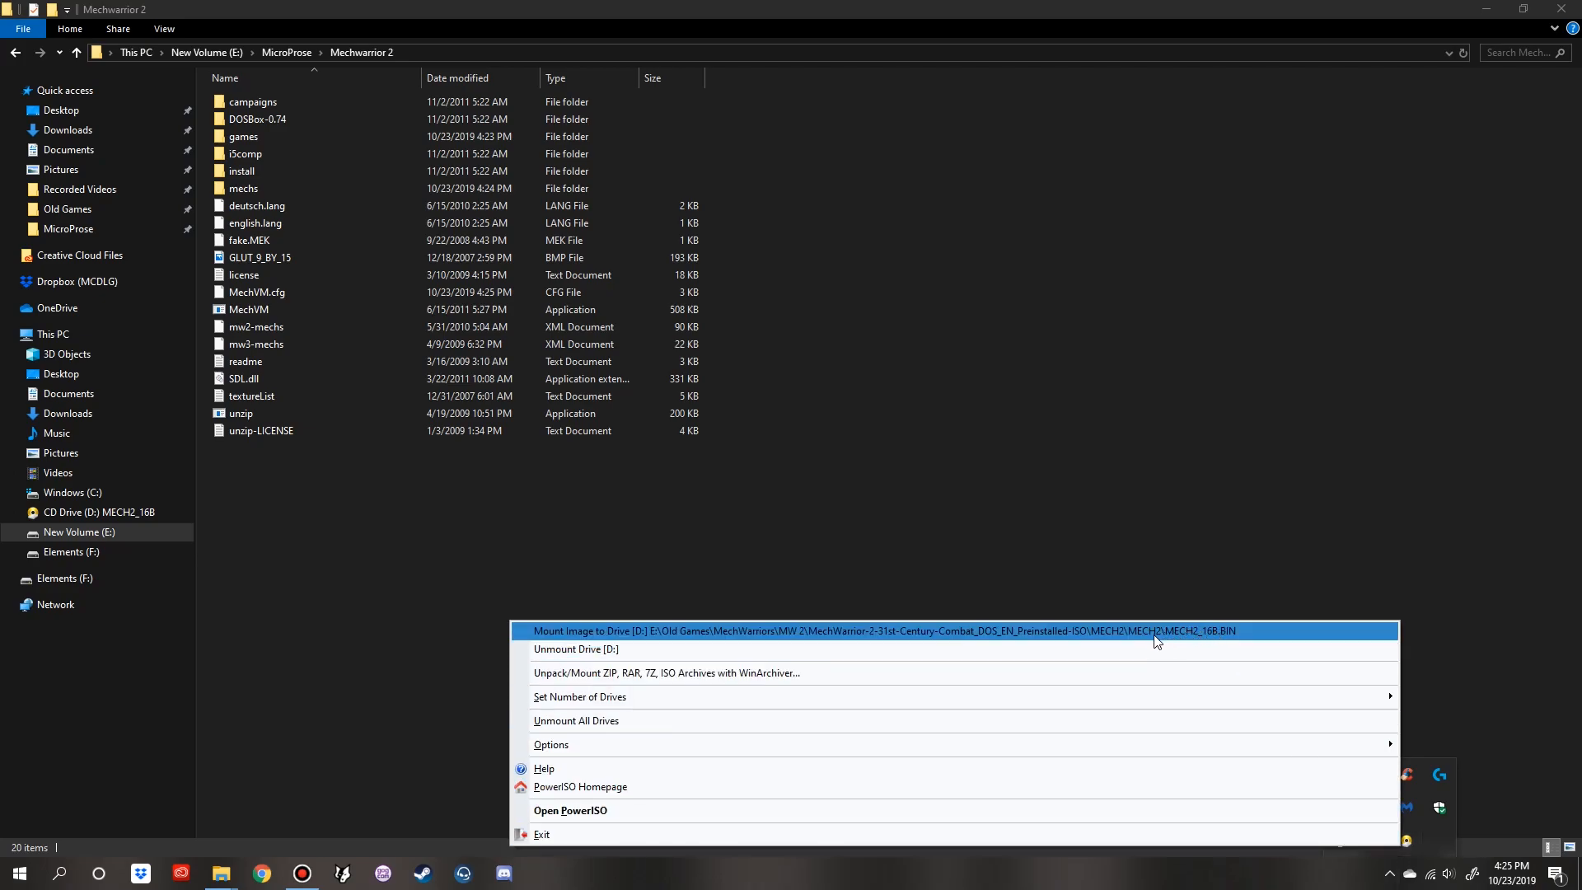
left_click(897, 722)
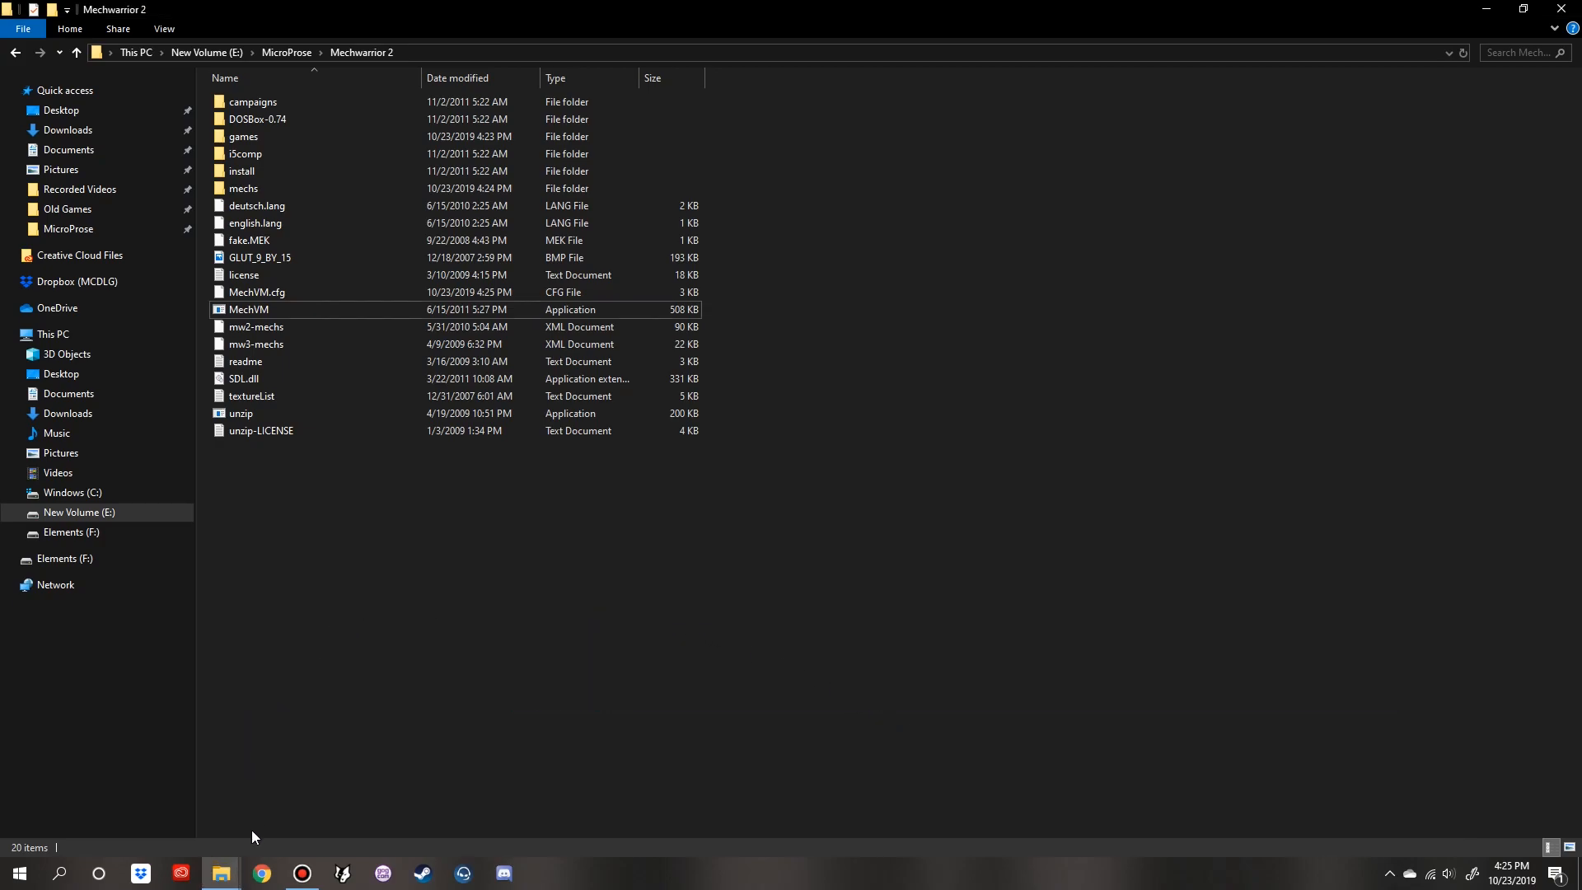
- Open the inner GBL folder inside MechWarrior-2-Ghost-Bears-Legacy_DOS_EN_Preinstalled-ISO to find its disc image
mouse_move(232, 880)
left_click(171, 797)
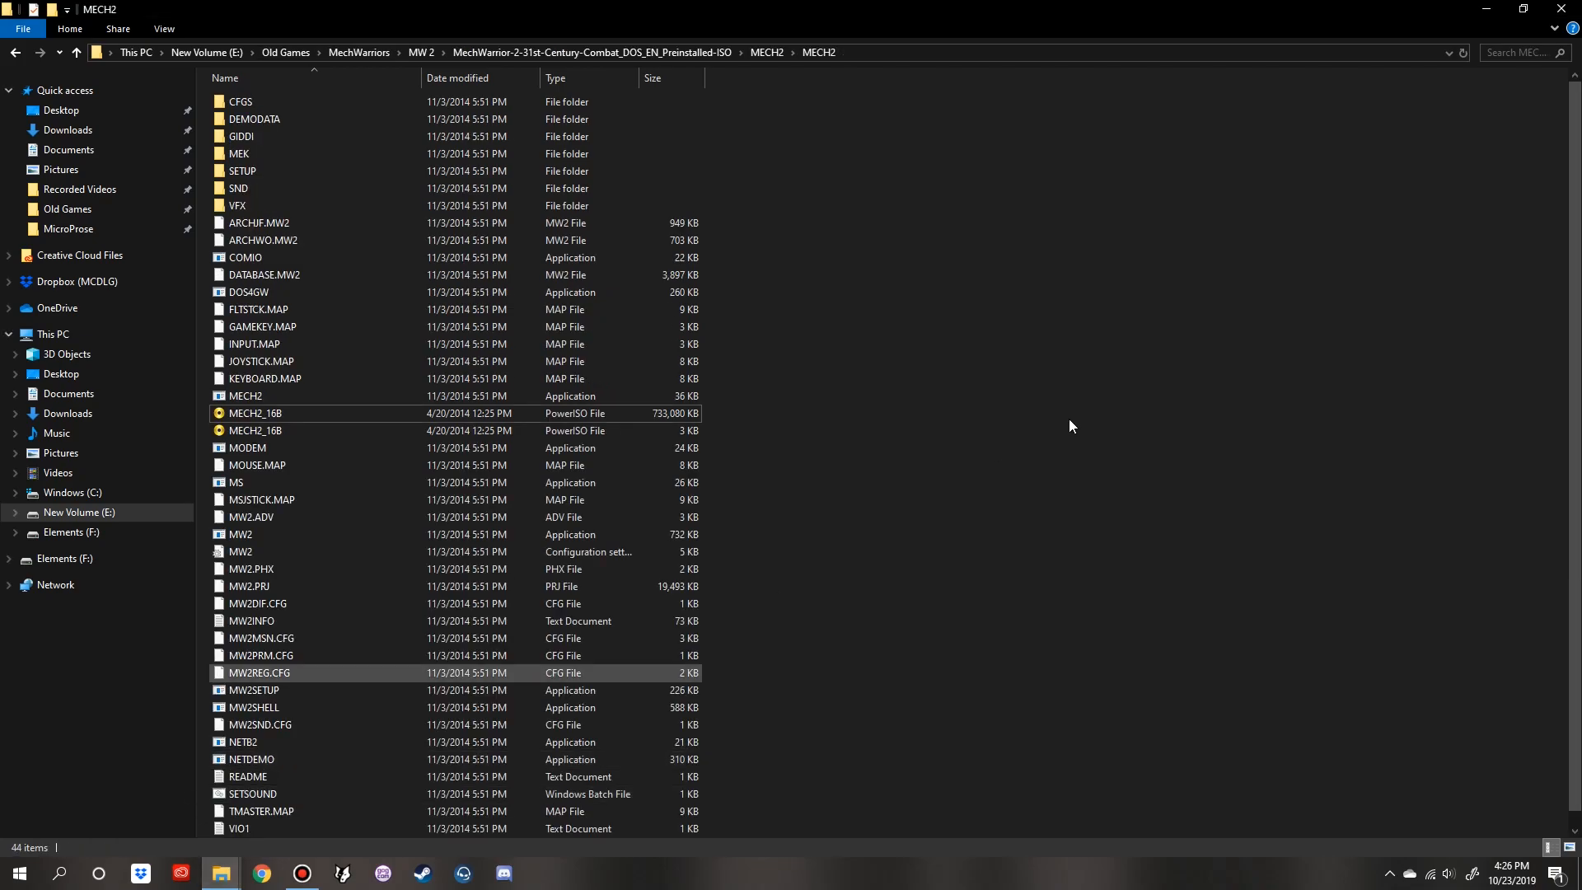
key("alt+Up")
key("alt+Up")
key("alt+Up")
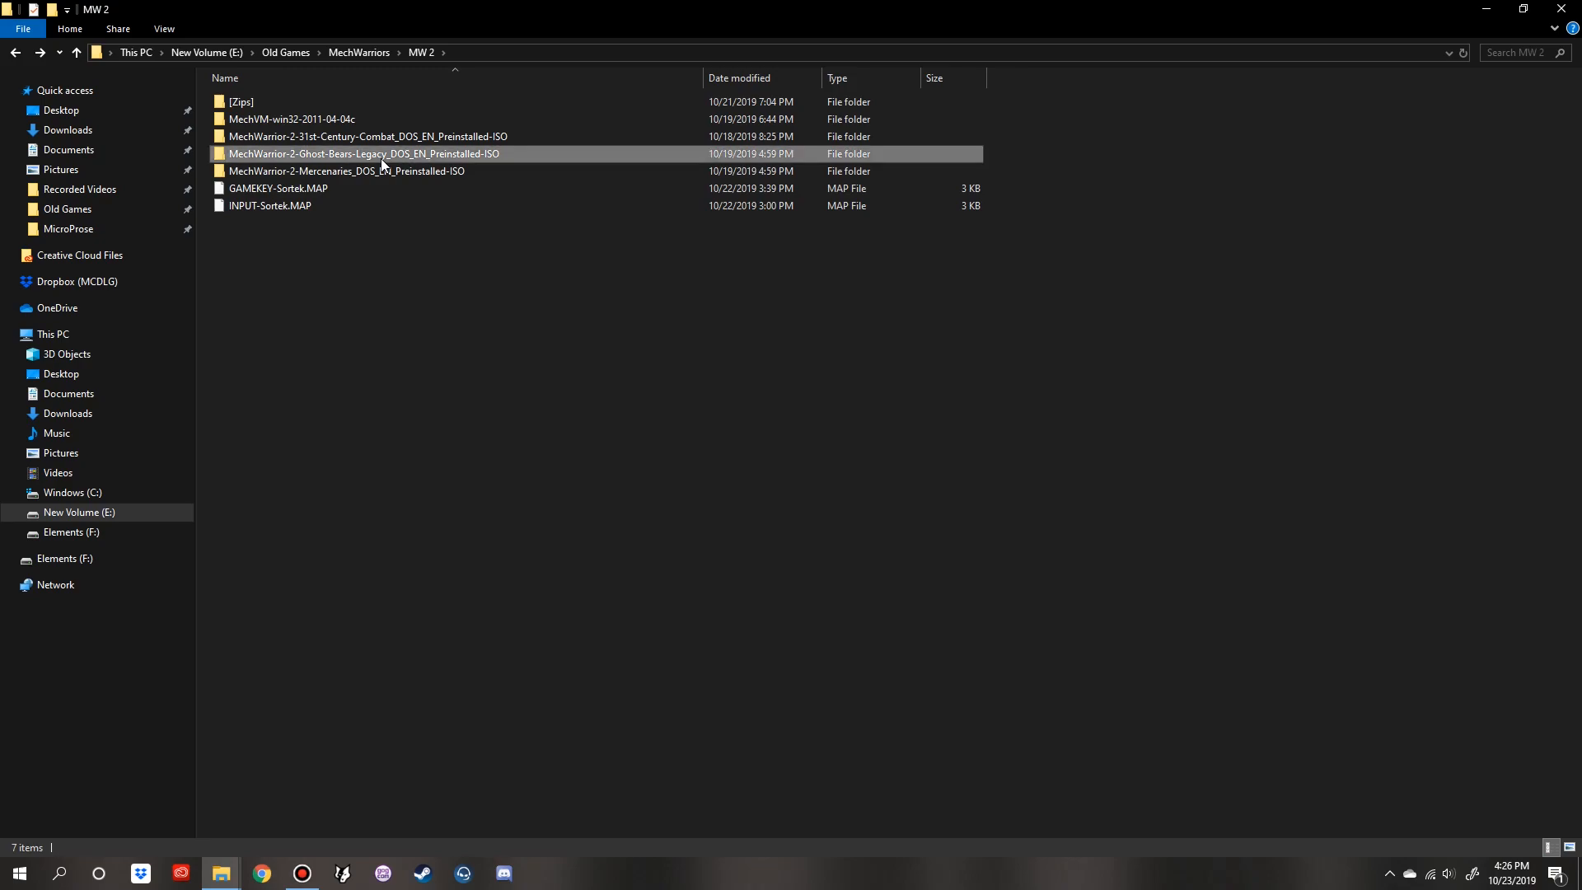
double_click(381, 155)
double_click(236, 109)
double_click(351, 102)
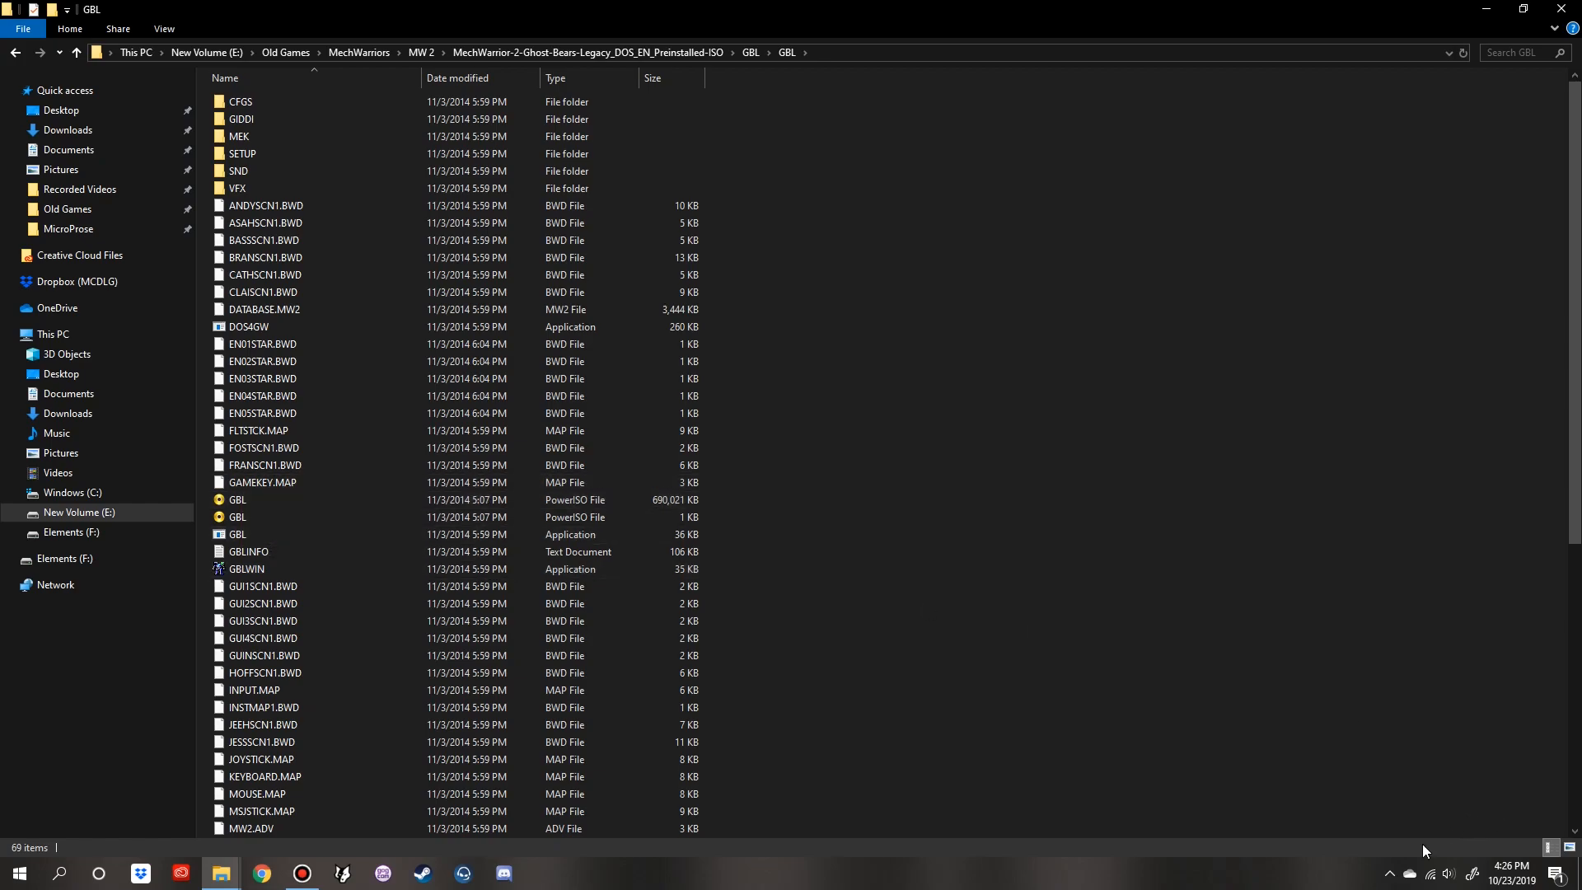
- Mount the 690,021 KB GBL image from the Ghost Bear's Legacy inner GBL folder to drive D: with PowerISO
left_click(1390, 874)
right_click(1406, 838)
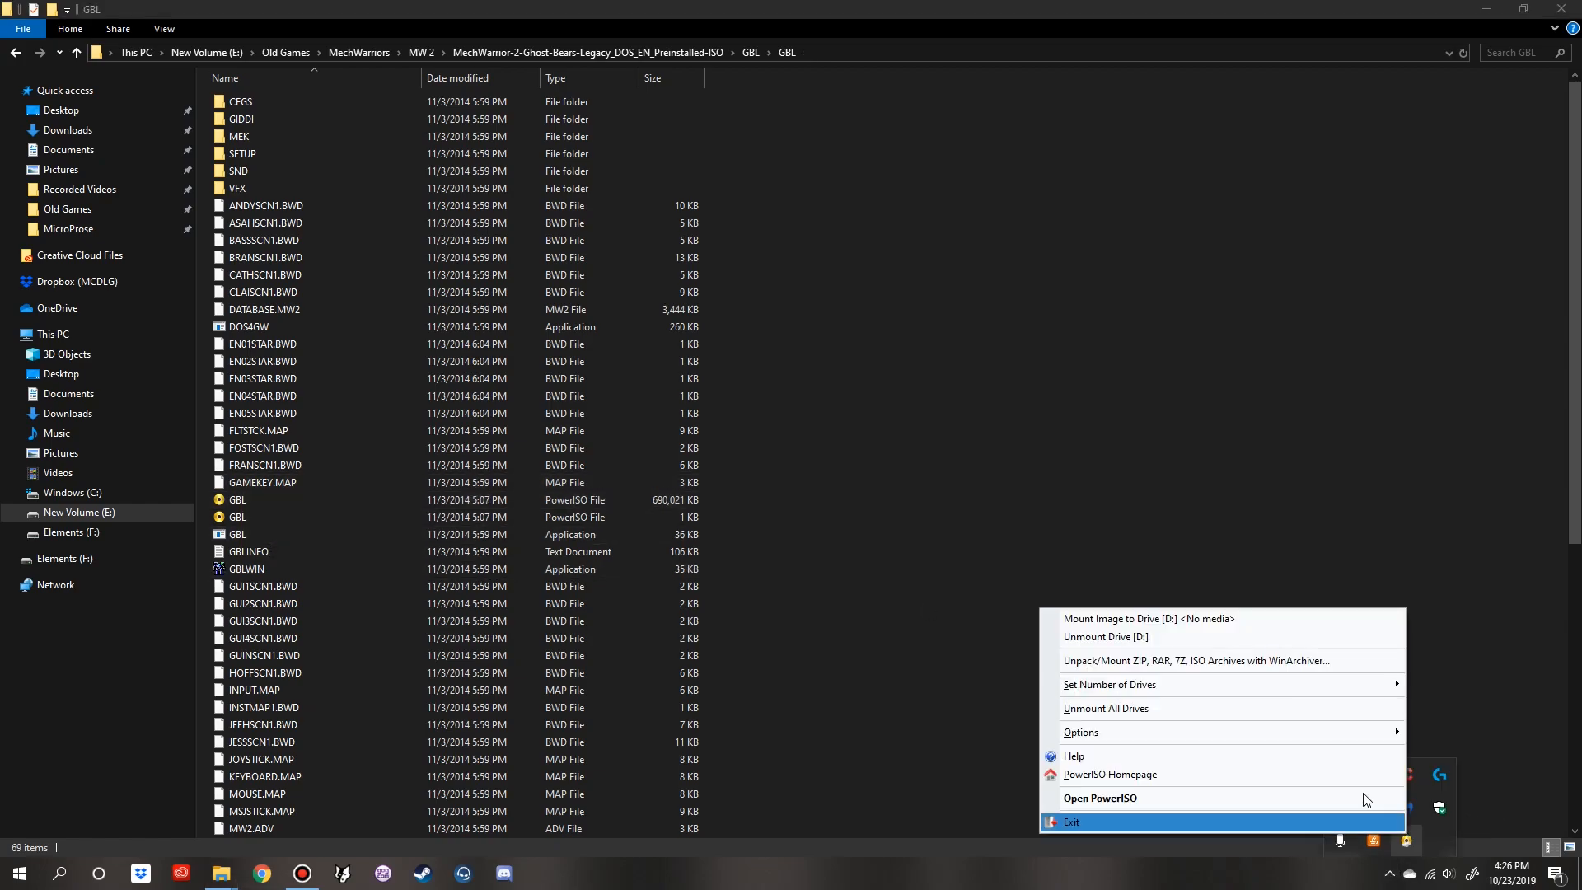
left_click(1265, 625)
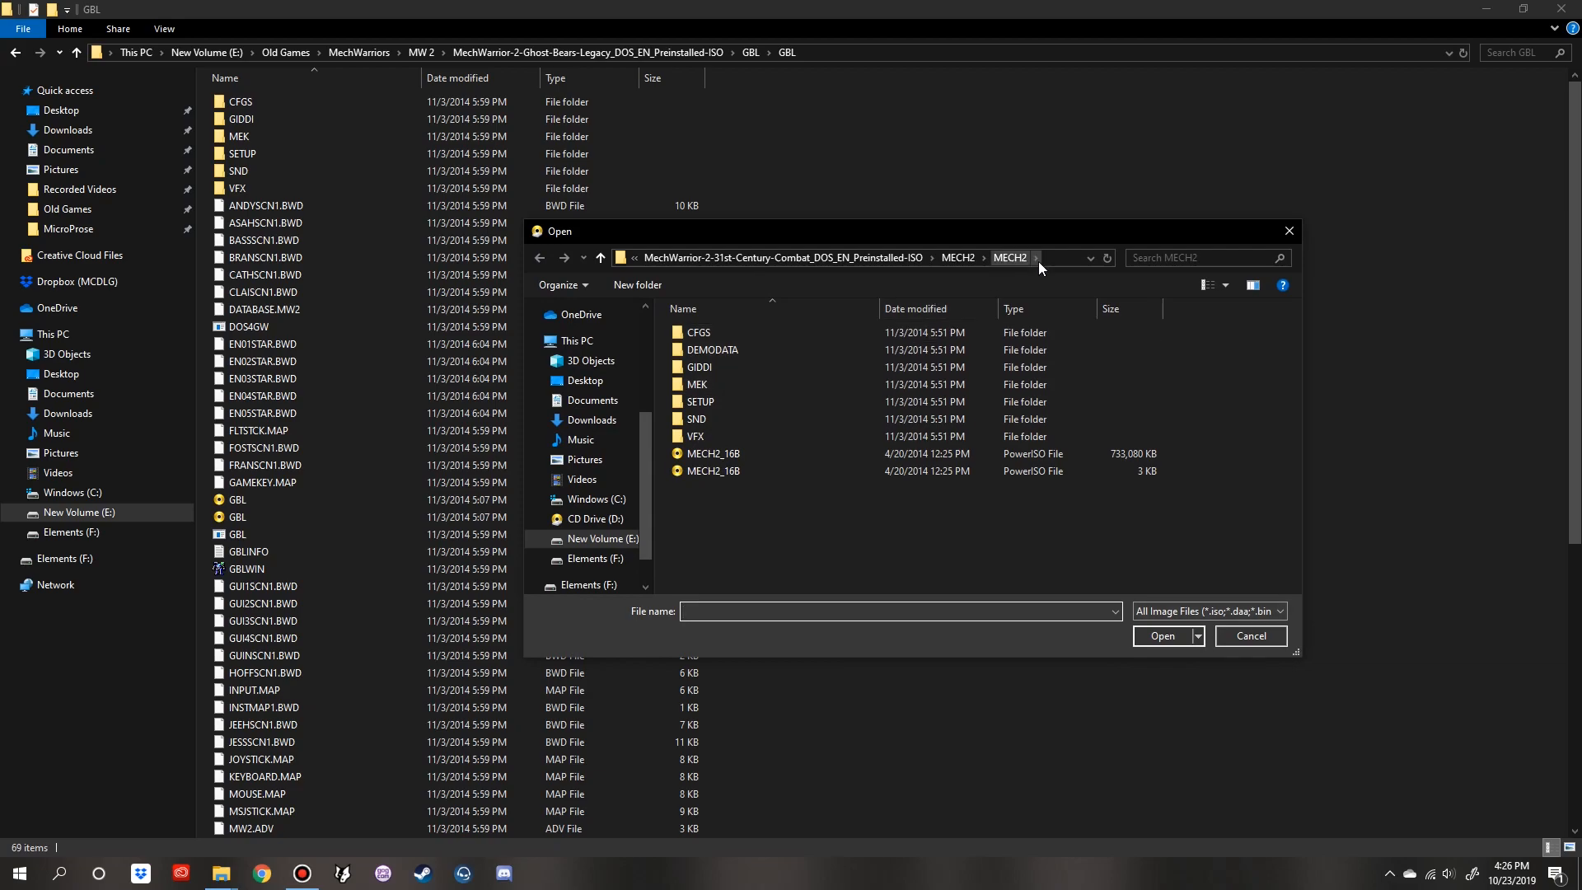
left_click(972, 258)
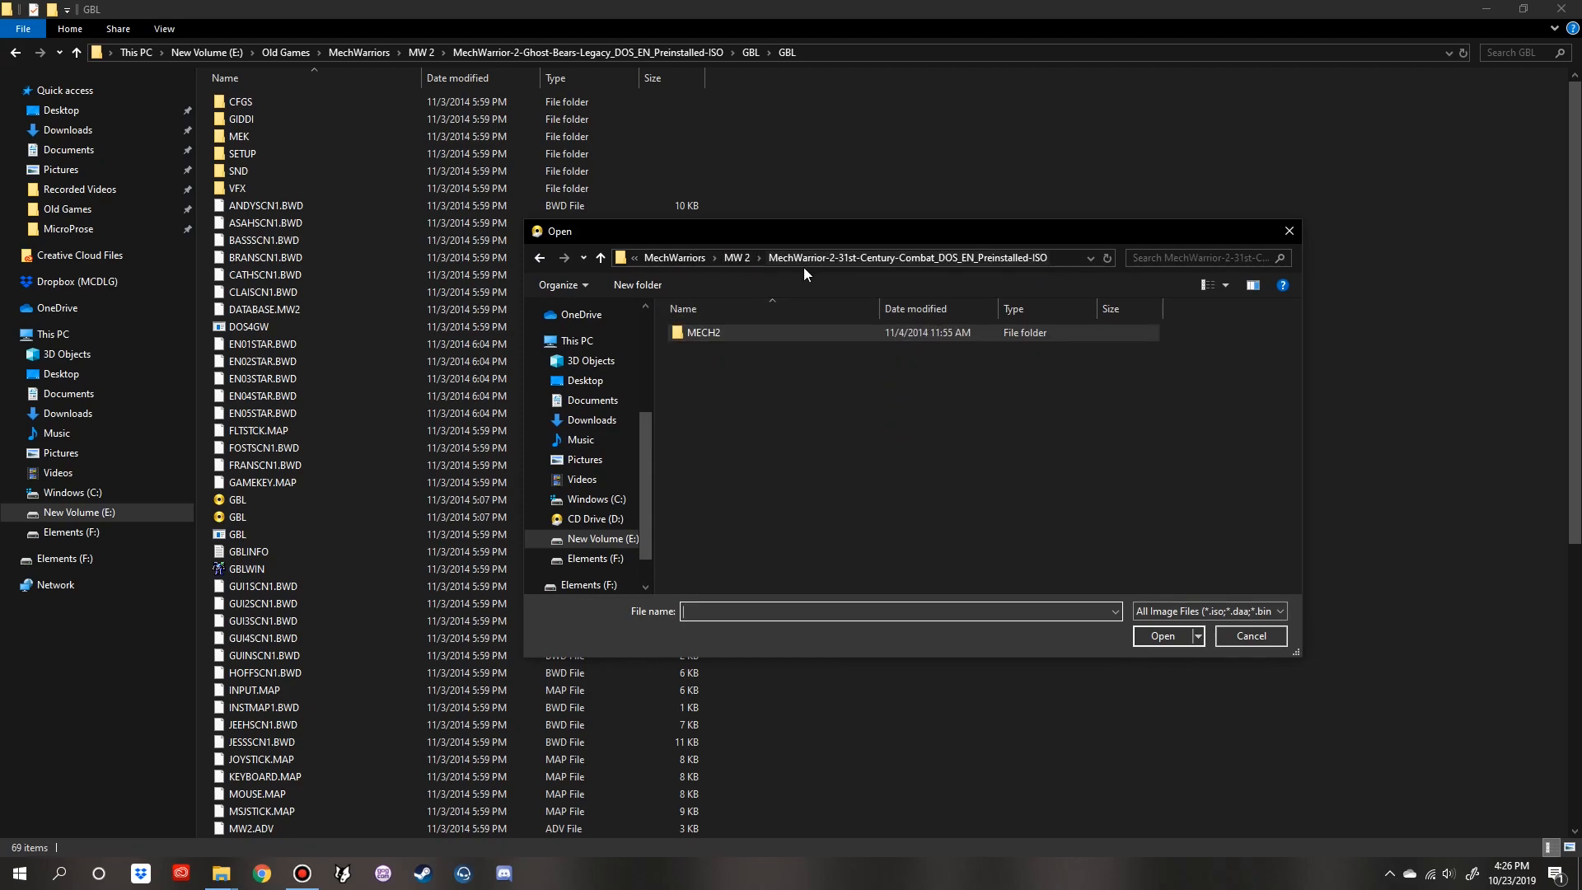
left_click(660, 256)
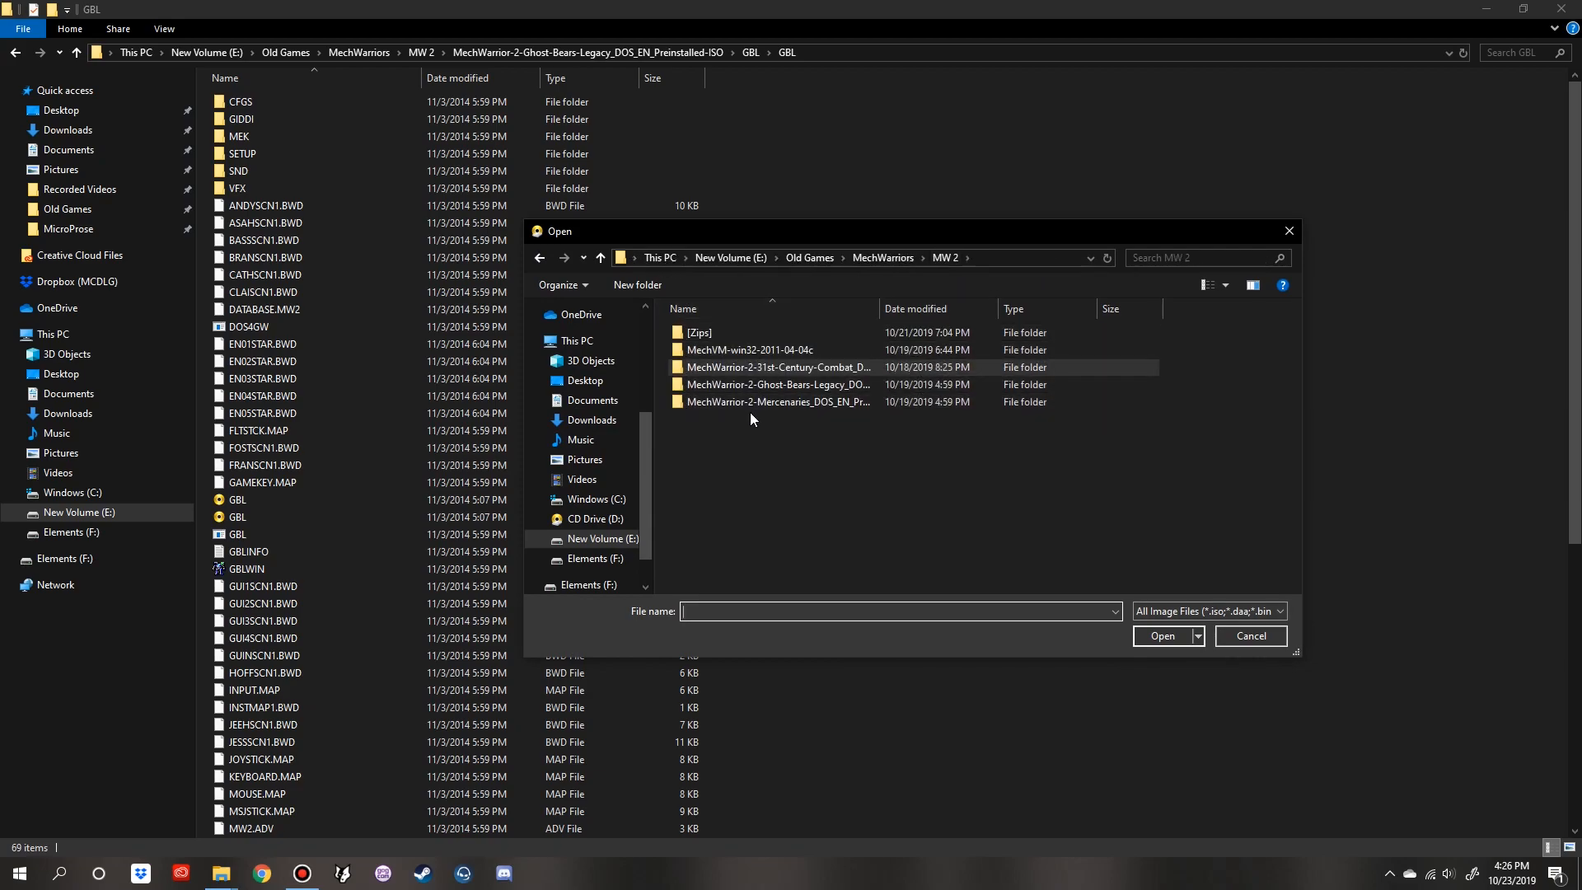
double_click(768, 384)
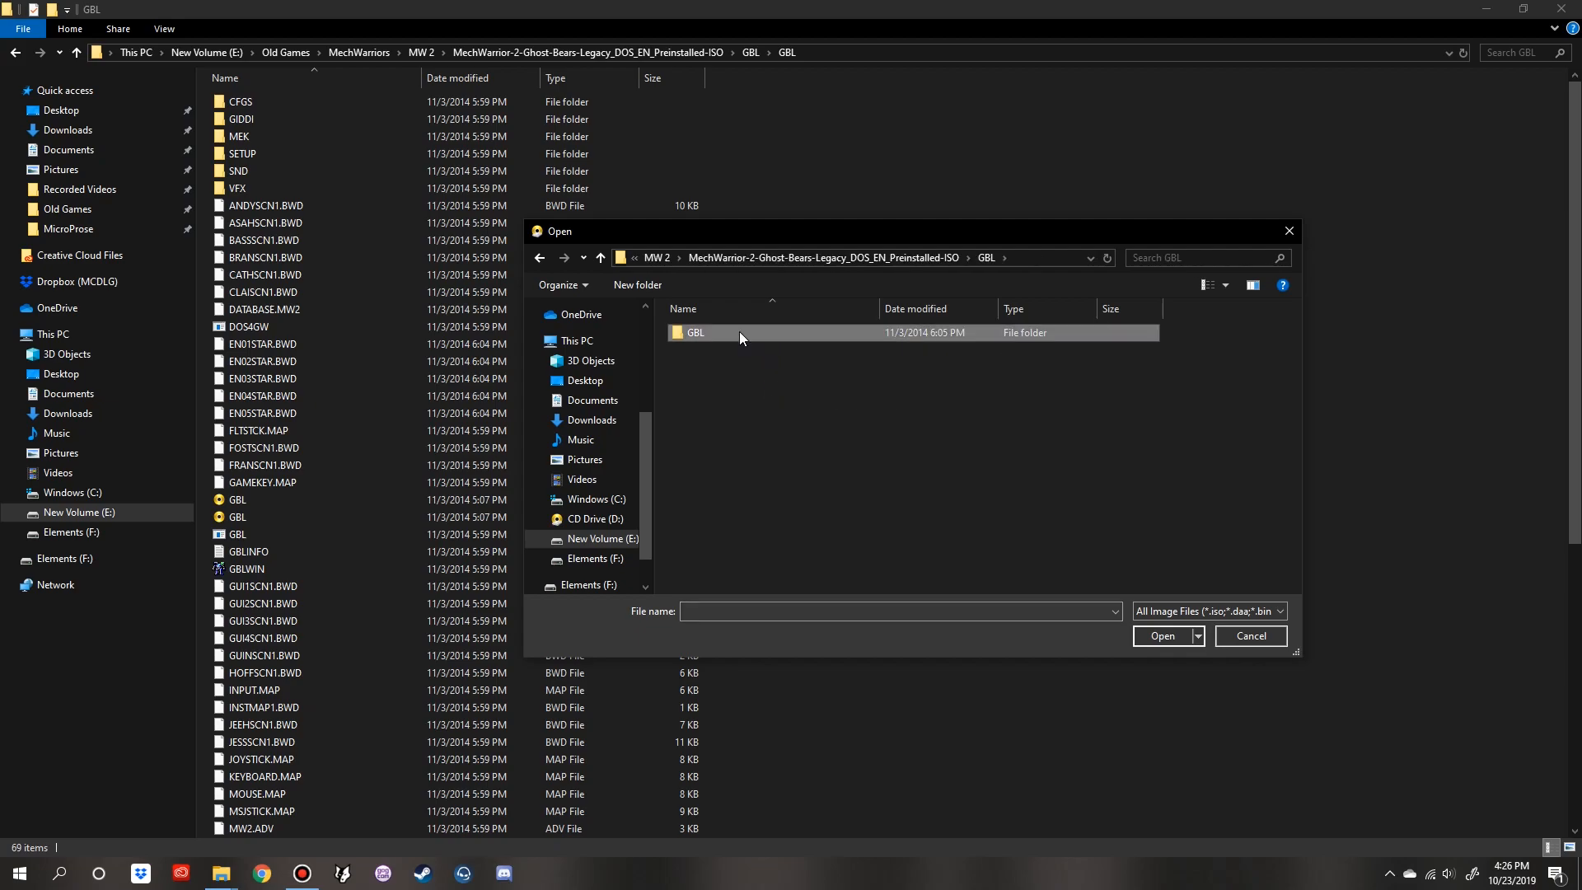
double_click(740, 332)
left_click(723, 437)
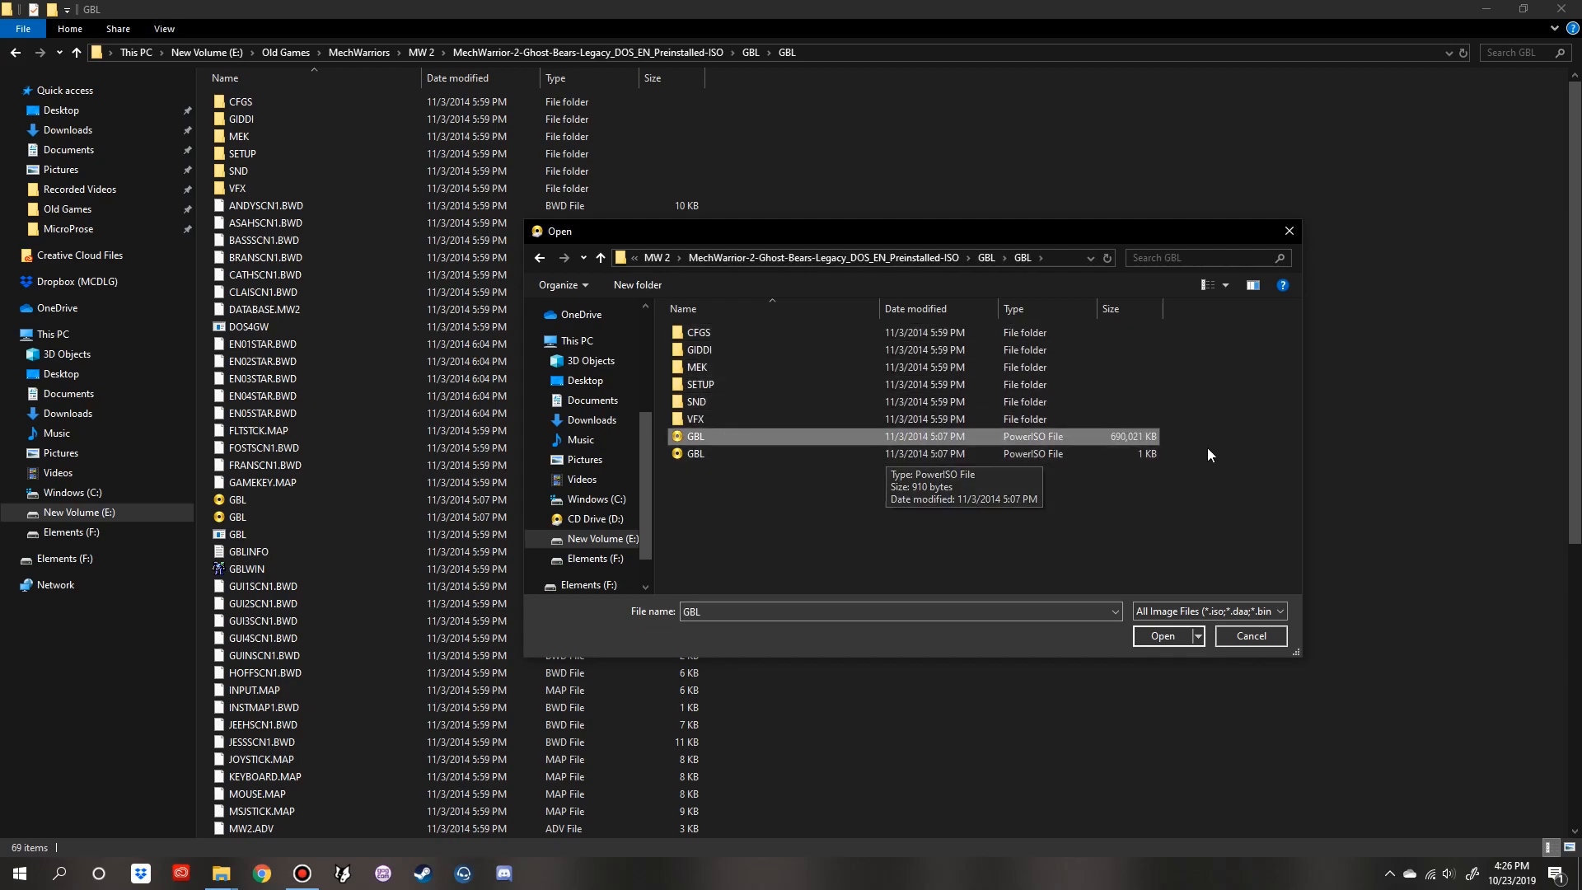
left_click(1166, 641)
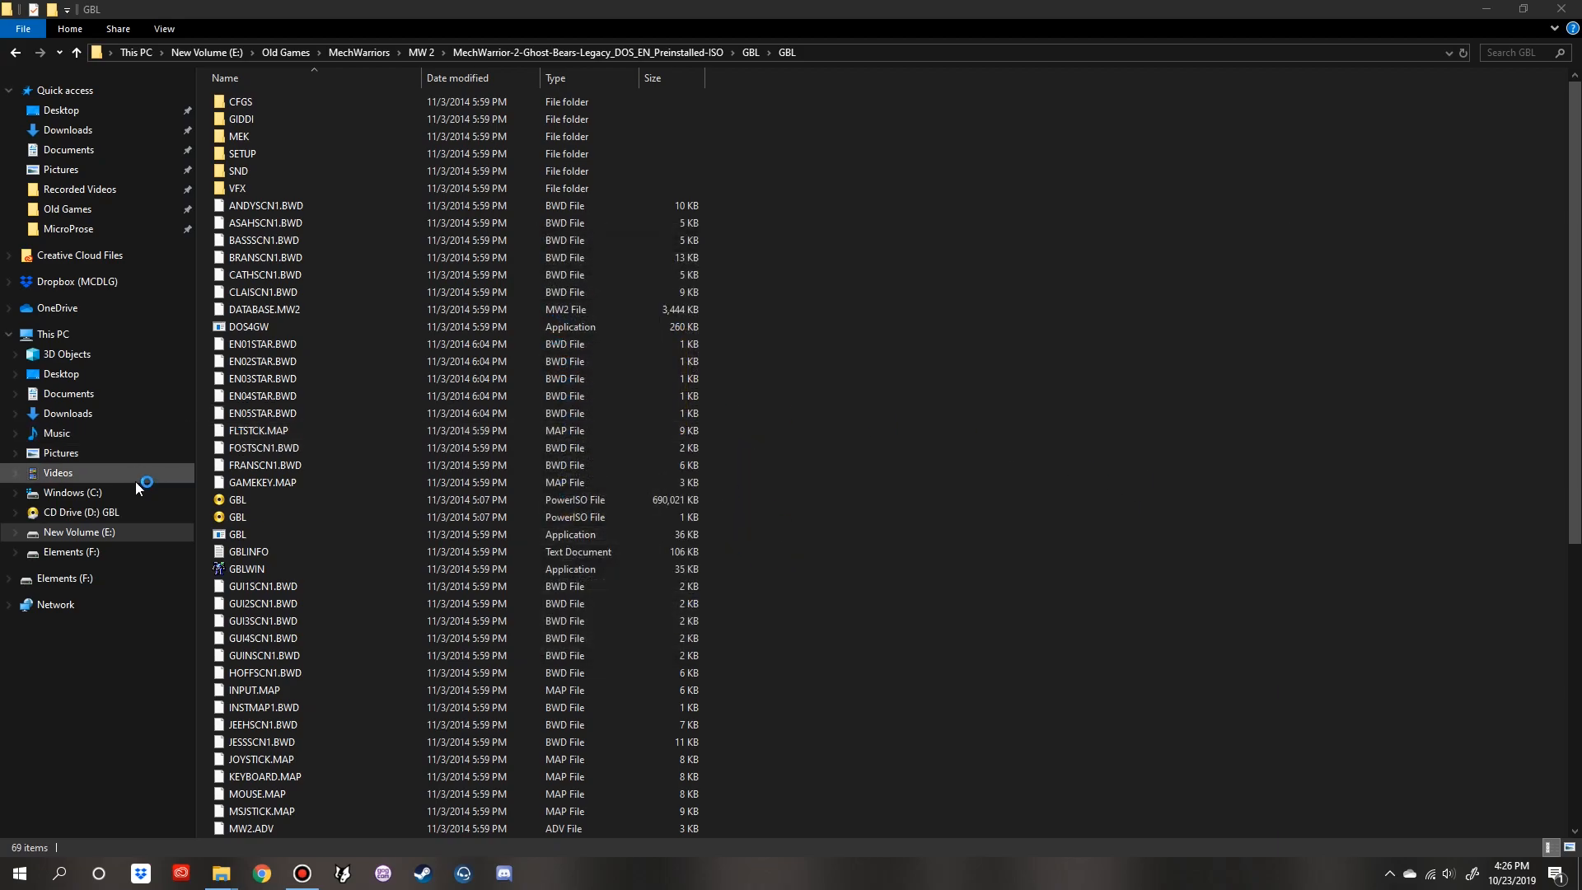
- Launch MechVM from the Mechwarrior 2 folder and start installing MW2: Ghost Bear's Legacy (DOS+Win) from D:\
mouse_move(221, 873)
left_click(313, 791)
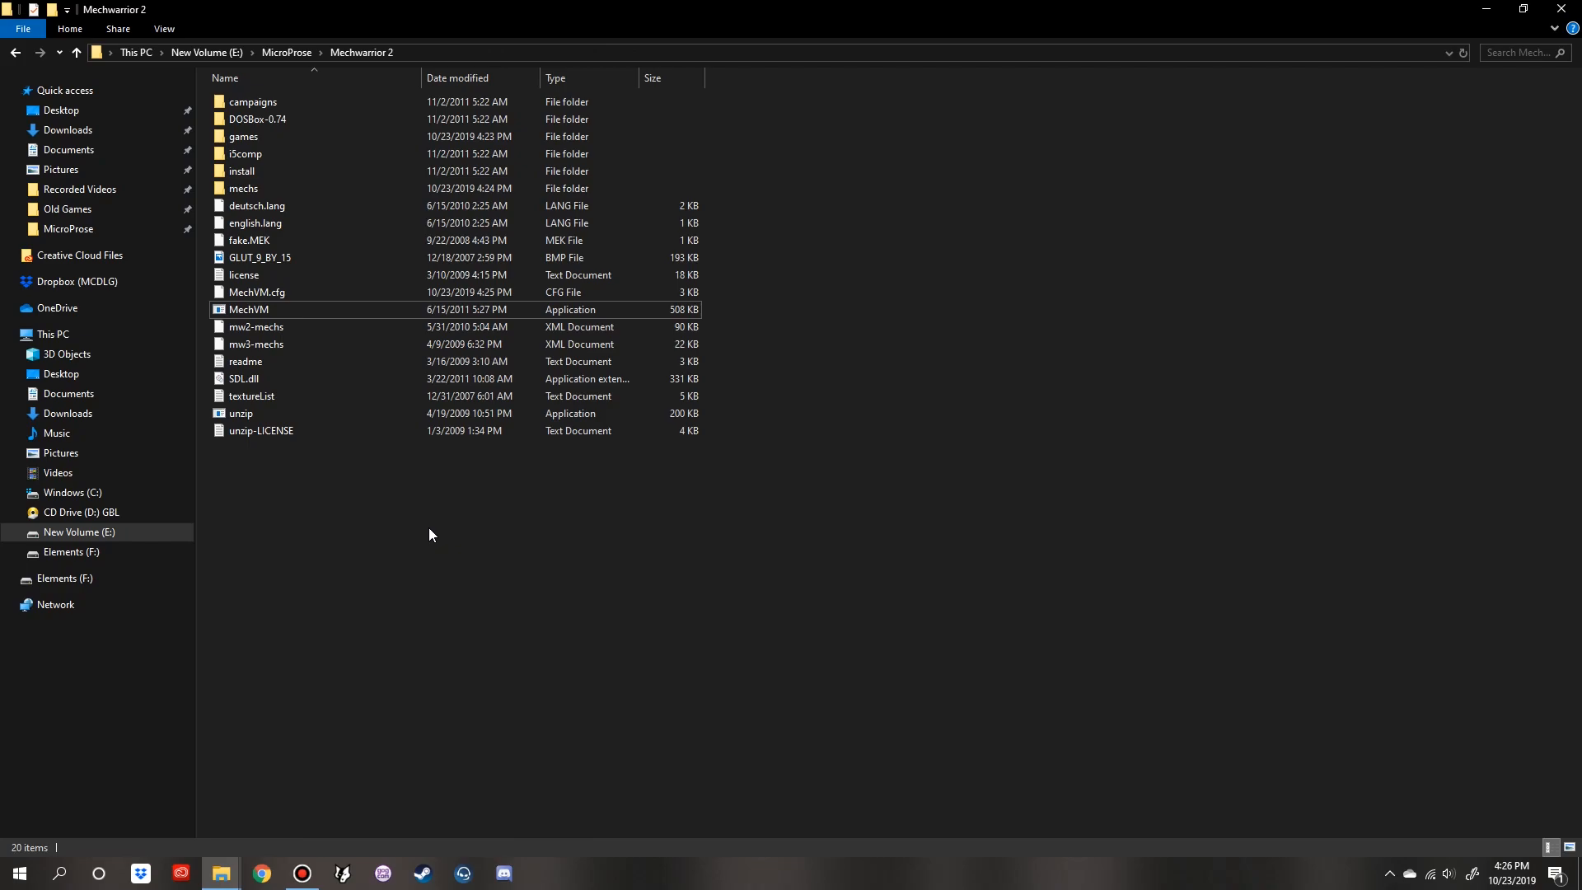
double_click(249, 312)
left_click(477, 48)
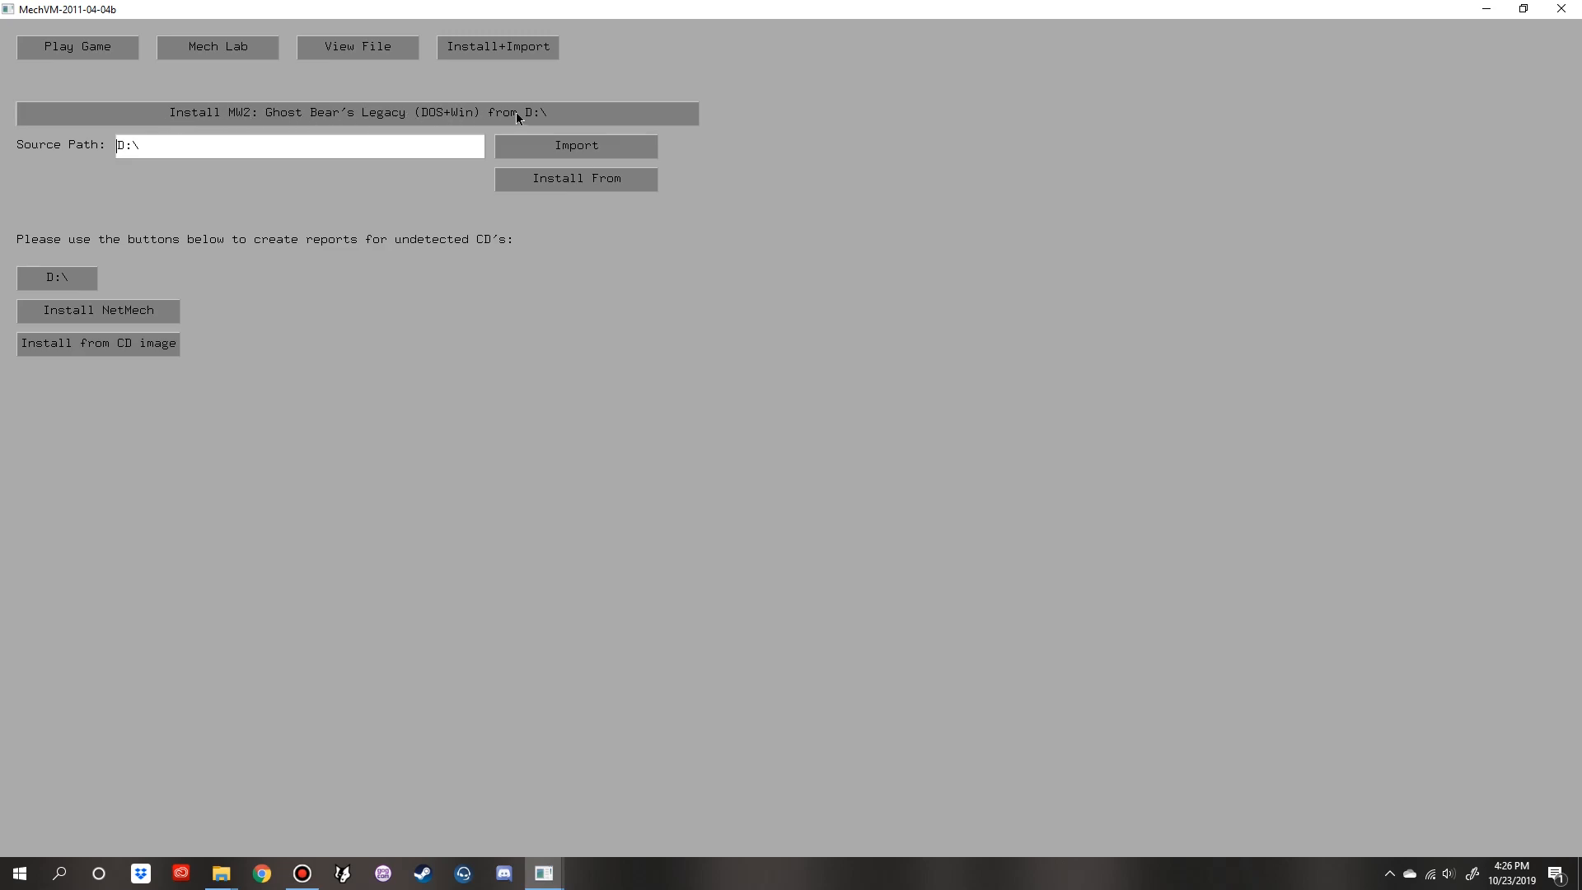
left_click(549, 180)
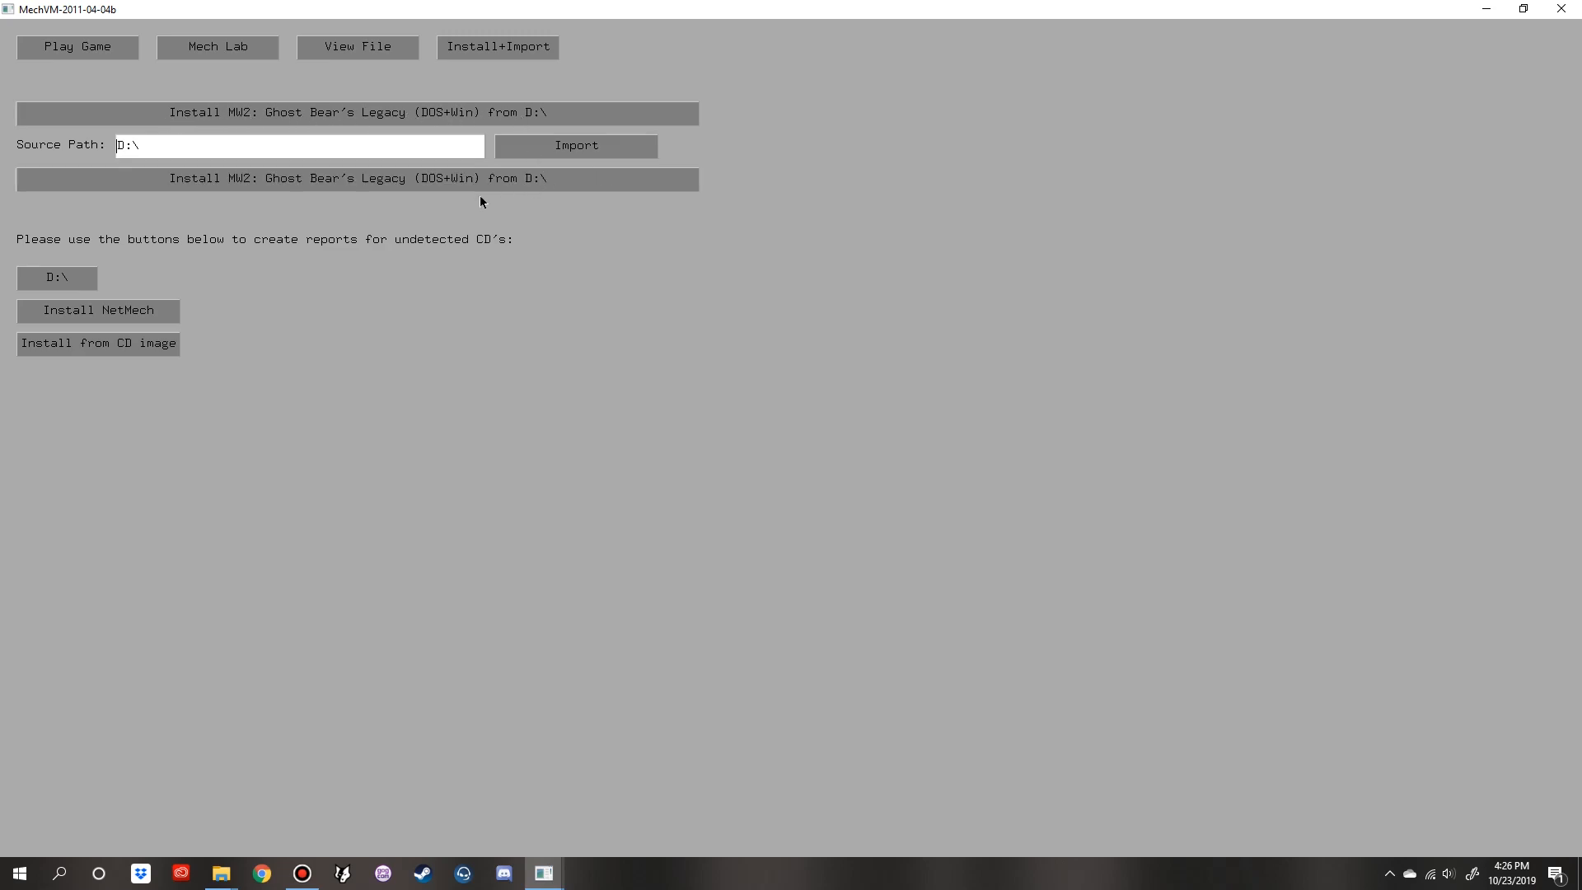
left_click(402, 182)
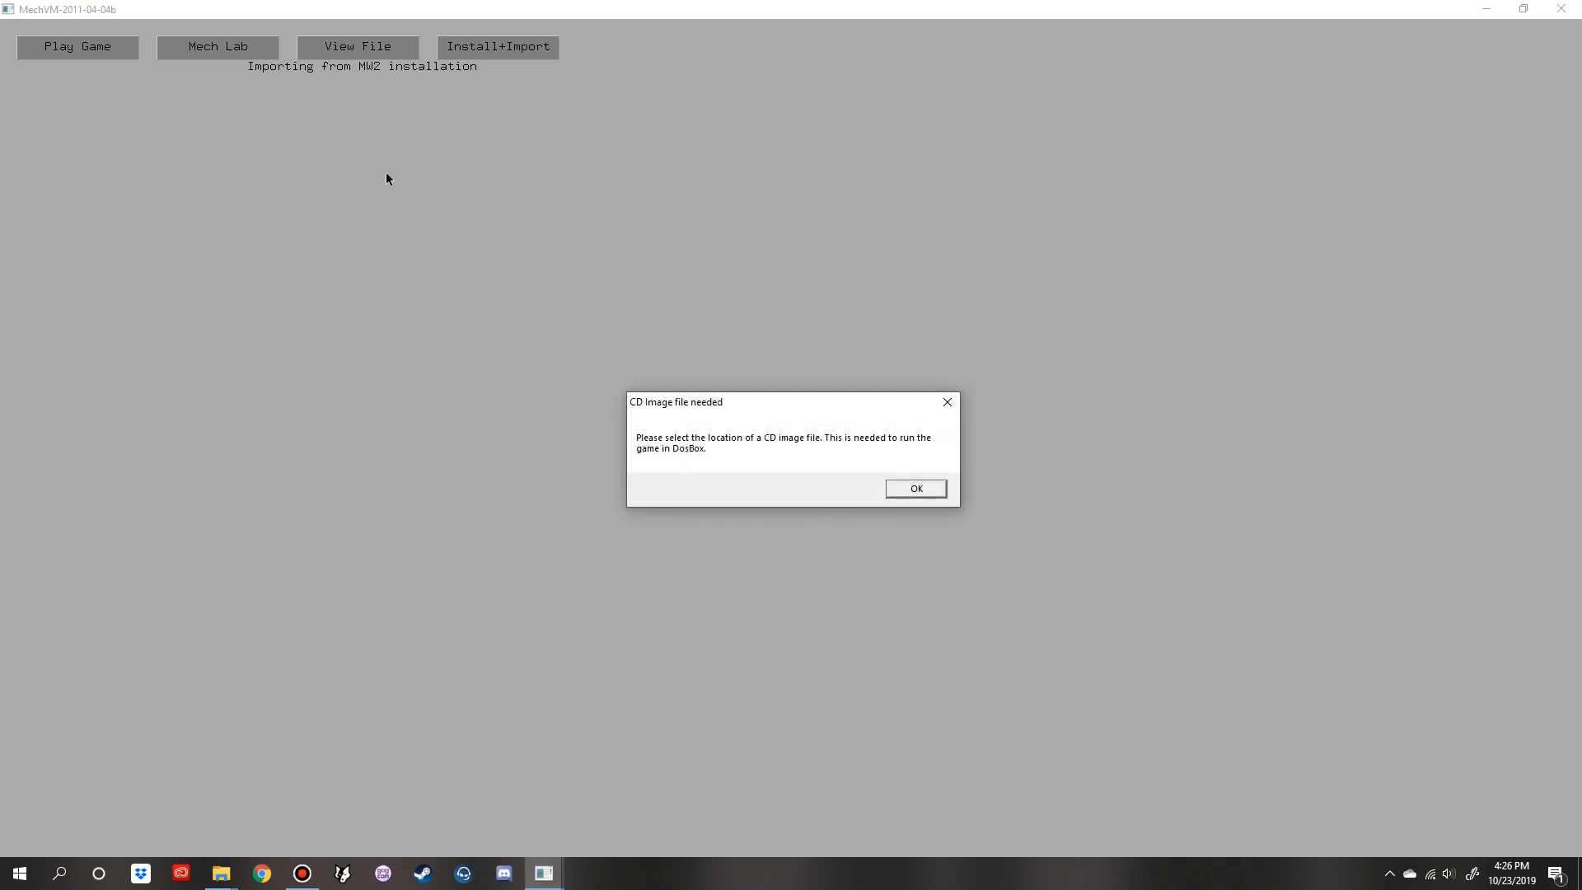
- Supply the GBL image in the Ghost Bear's Legacy inner GBL folder as the DosBox CD image and list the playable campaigns
left_click(898, 486)
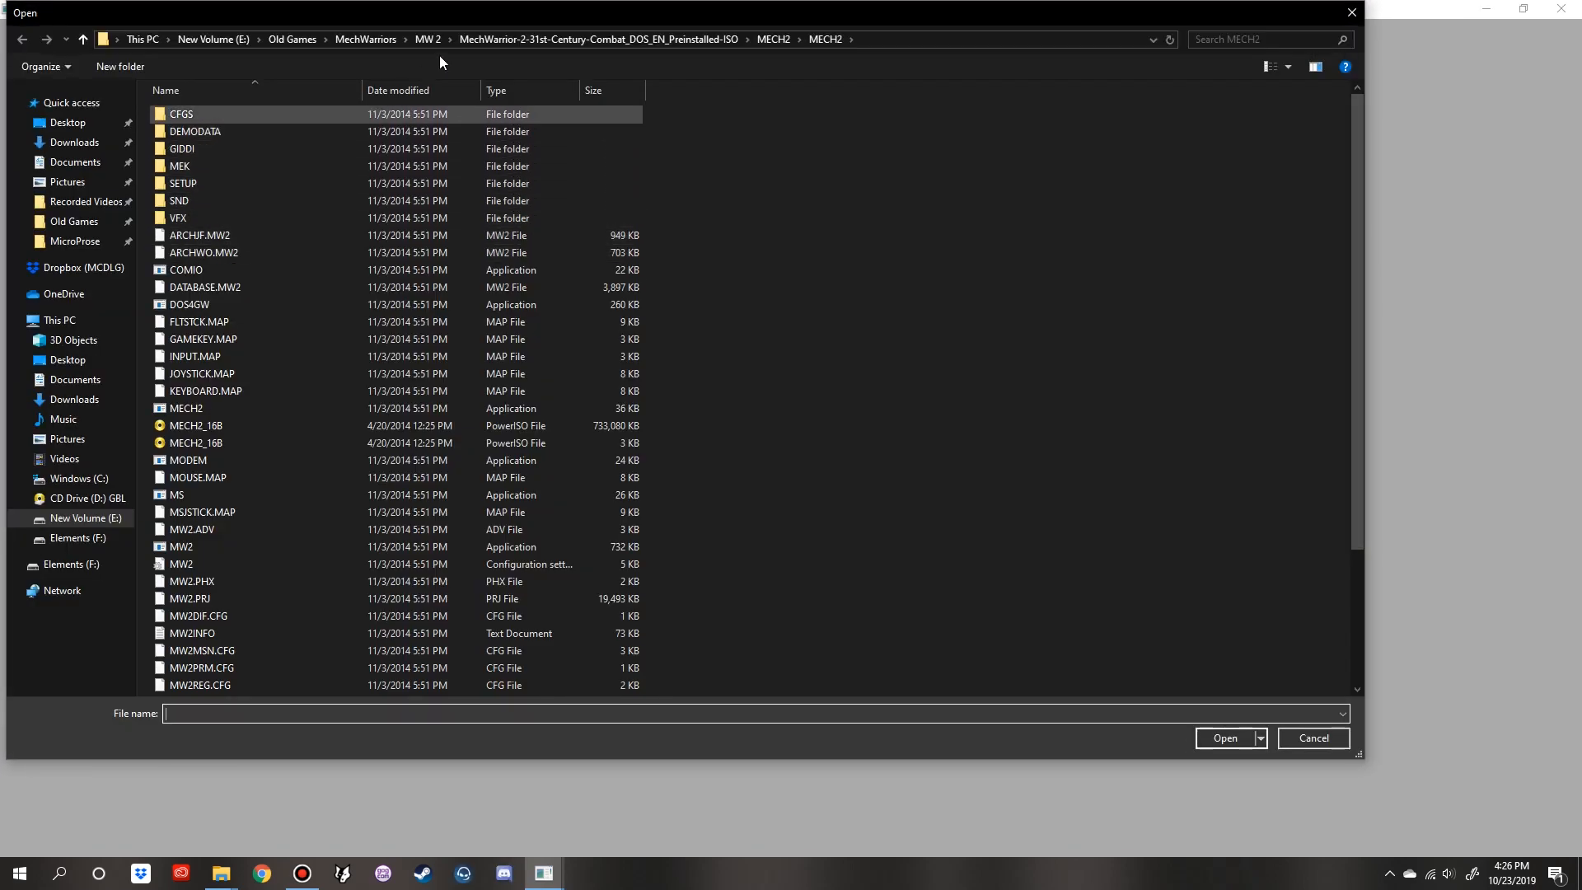
left_click(430, 39)
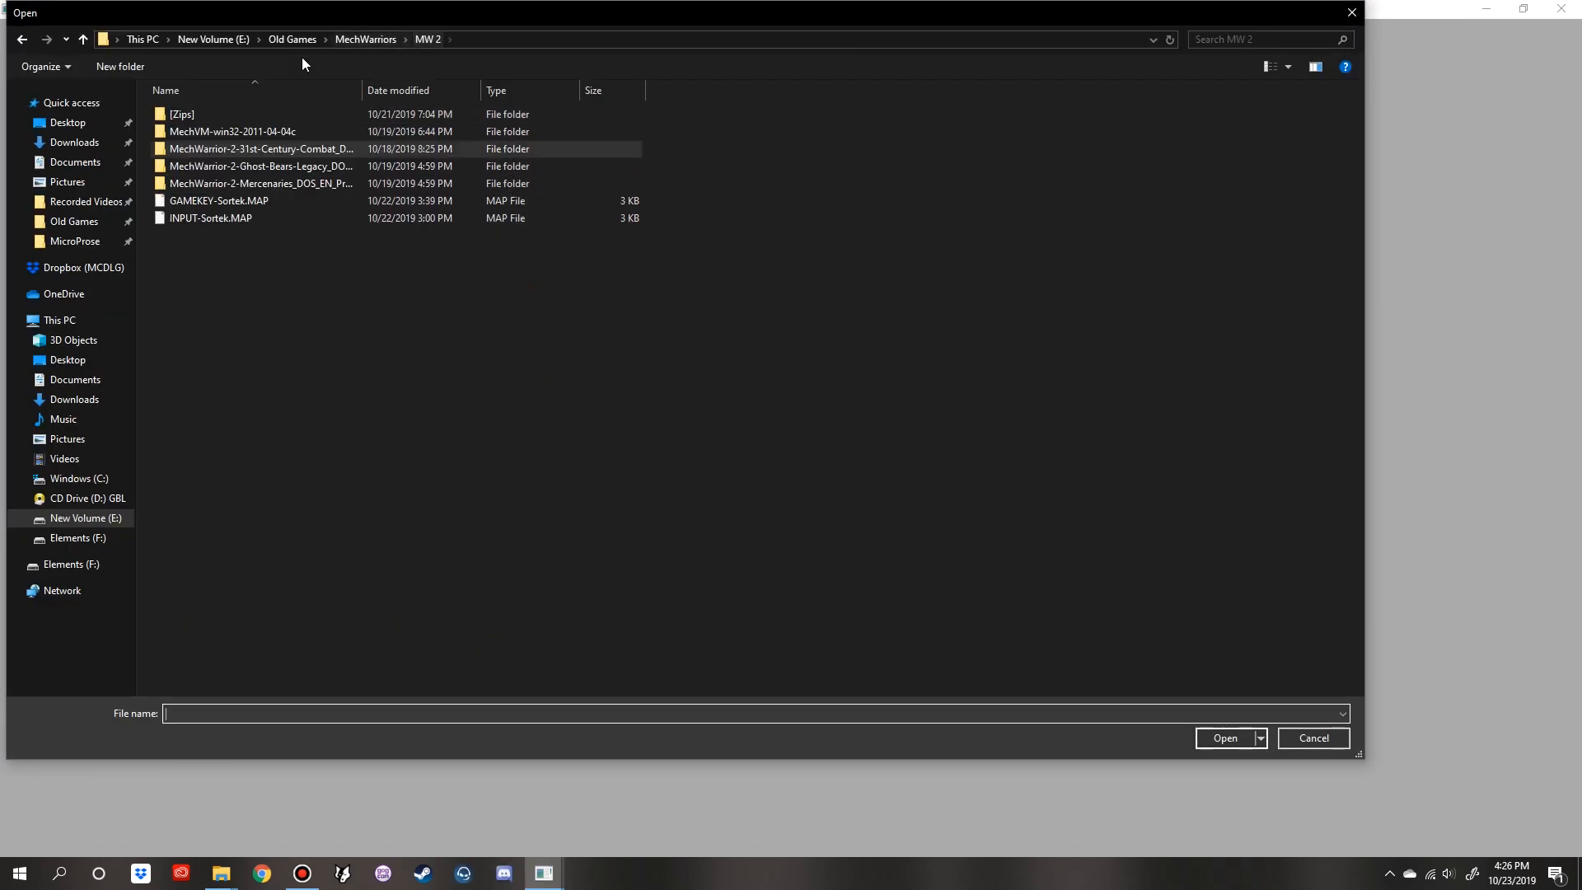
double_click(246, 167)
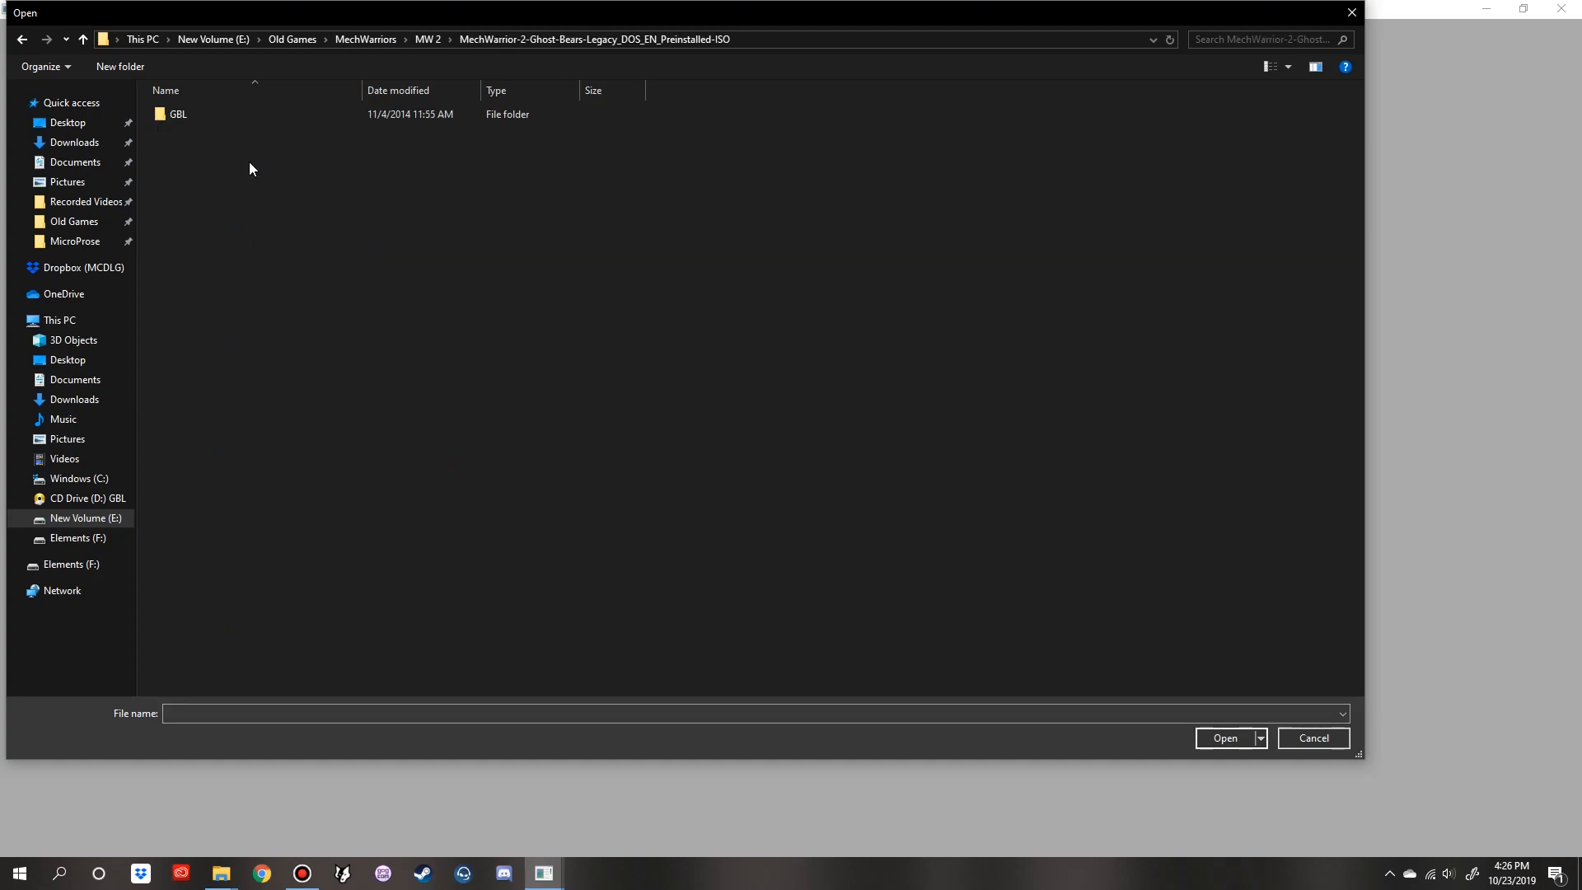
double_click(210, 116)
double_click(206, 119)
left_click(232, 511)
left_click(1223, 739)
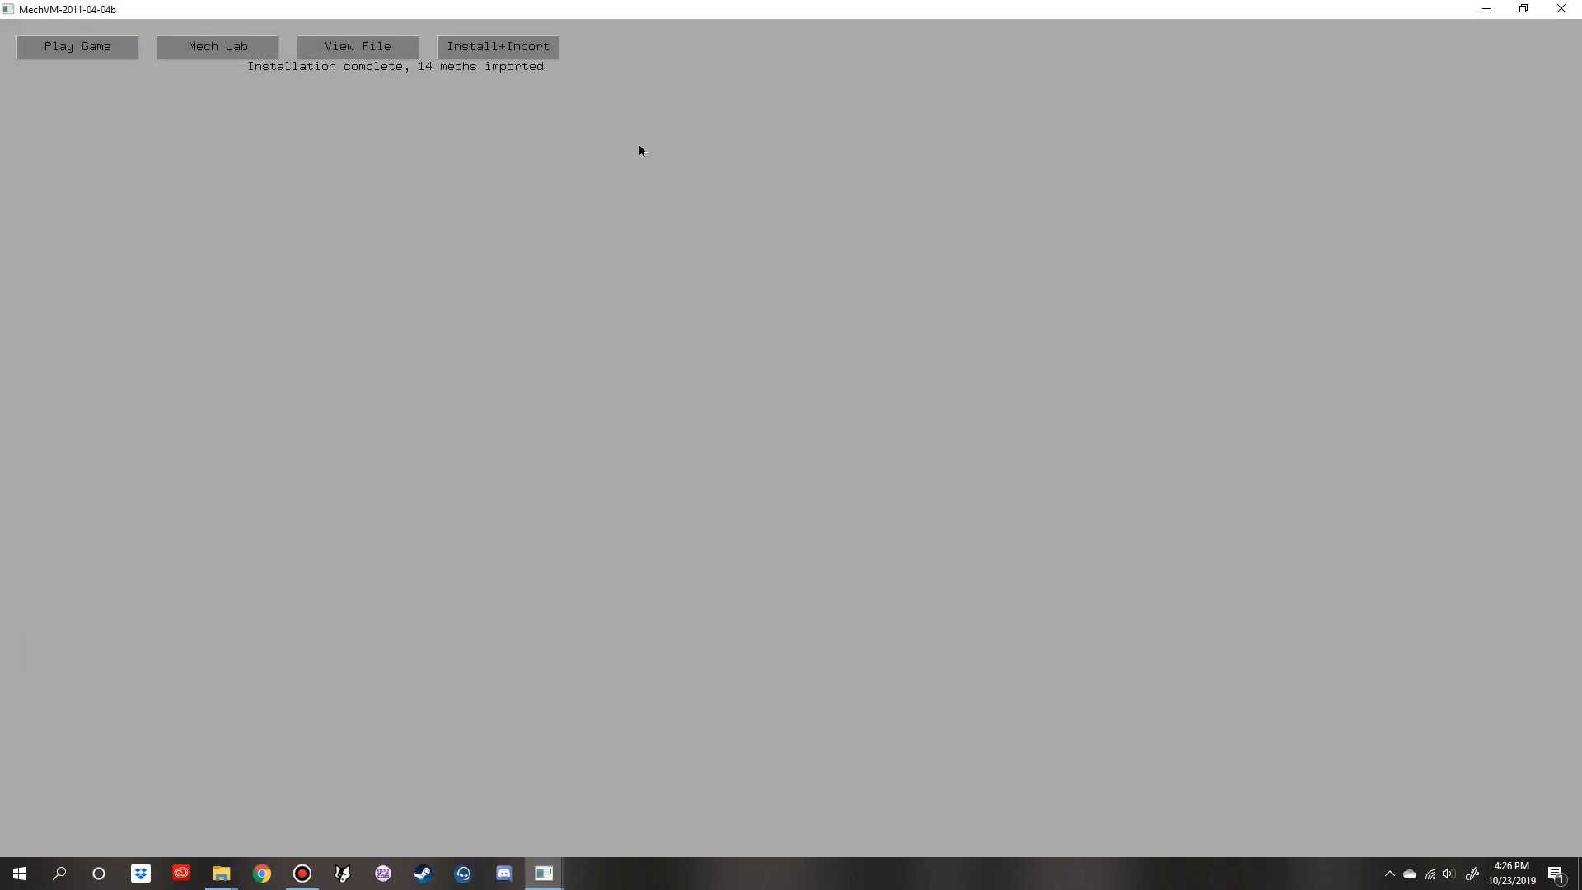
left_click(111, 49)
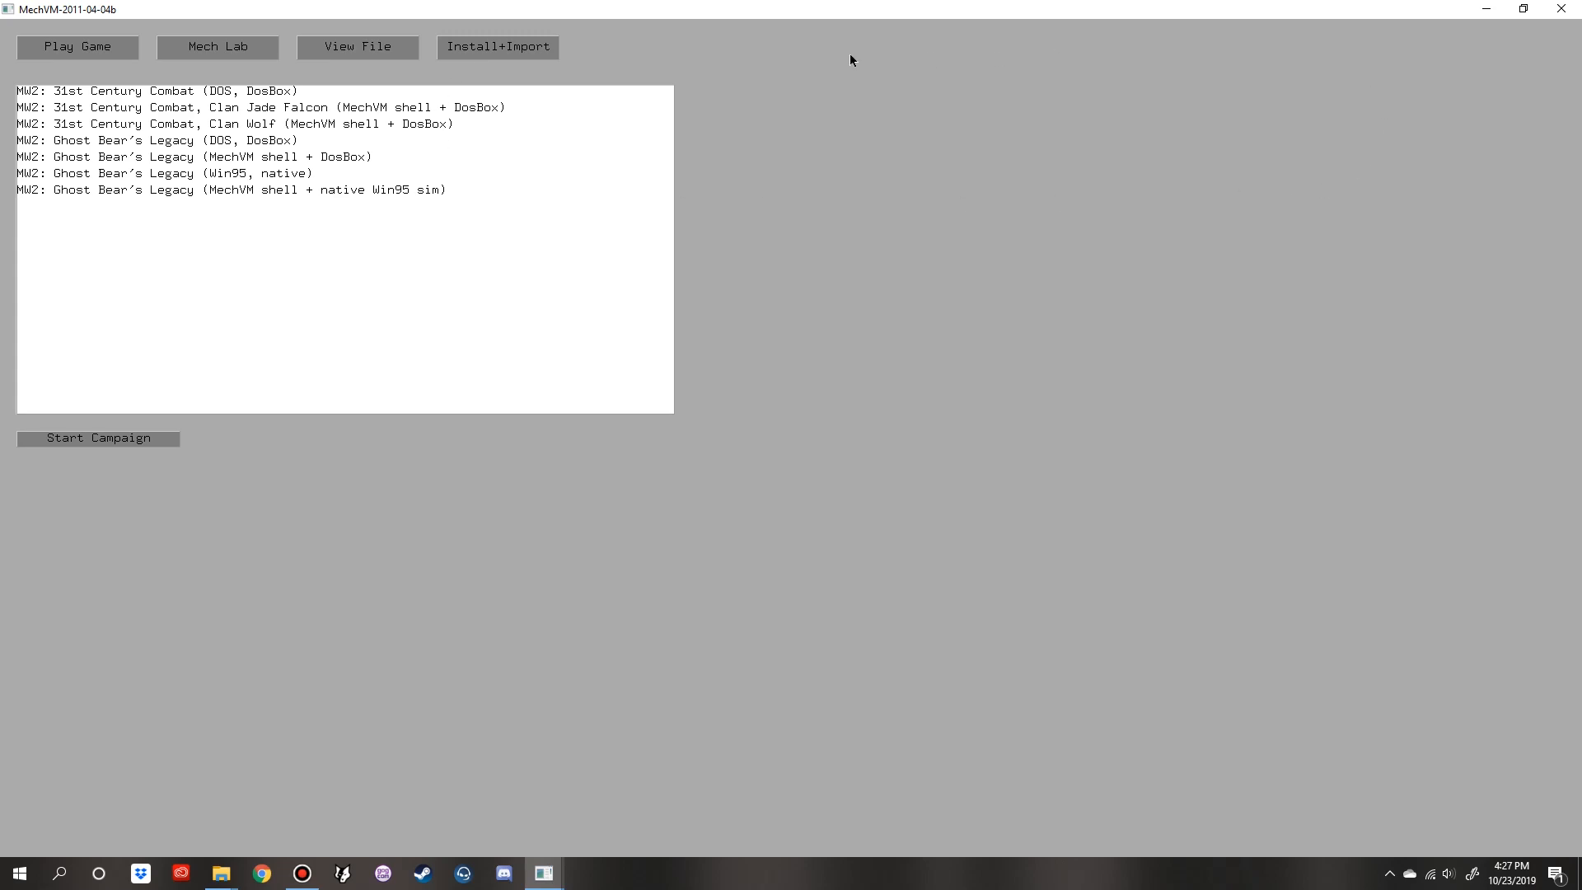
- Close MechVM and unmount all PowerISO drives to remove the Ghost Bear's Legacy disc
left_click(1560, 8)
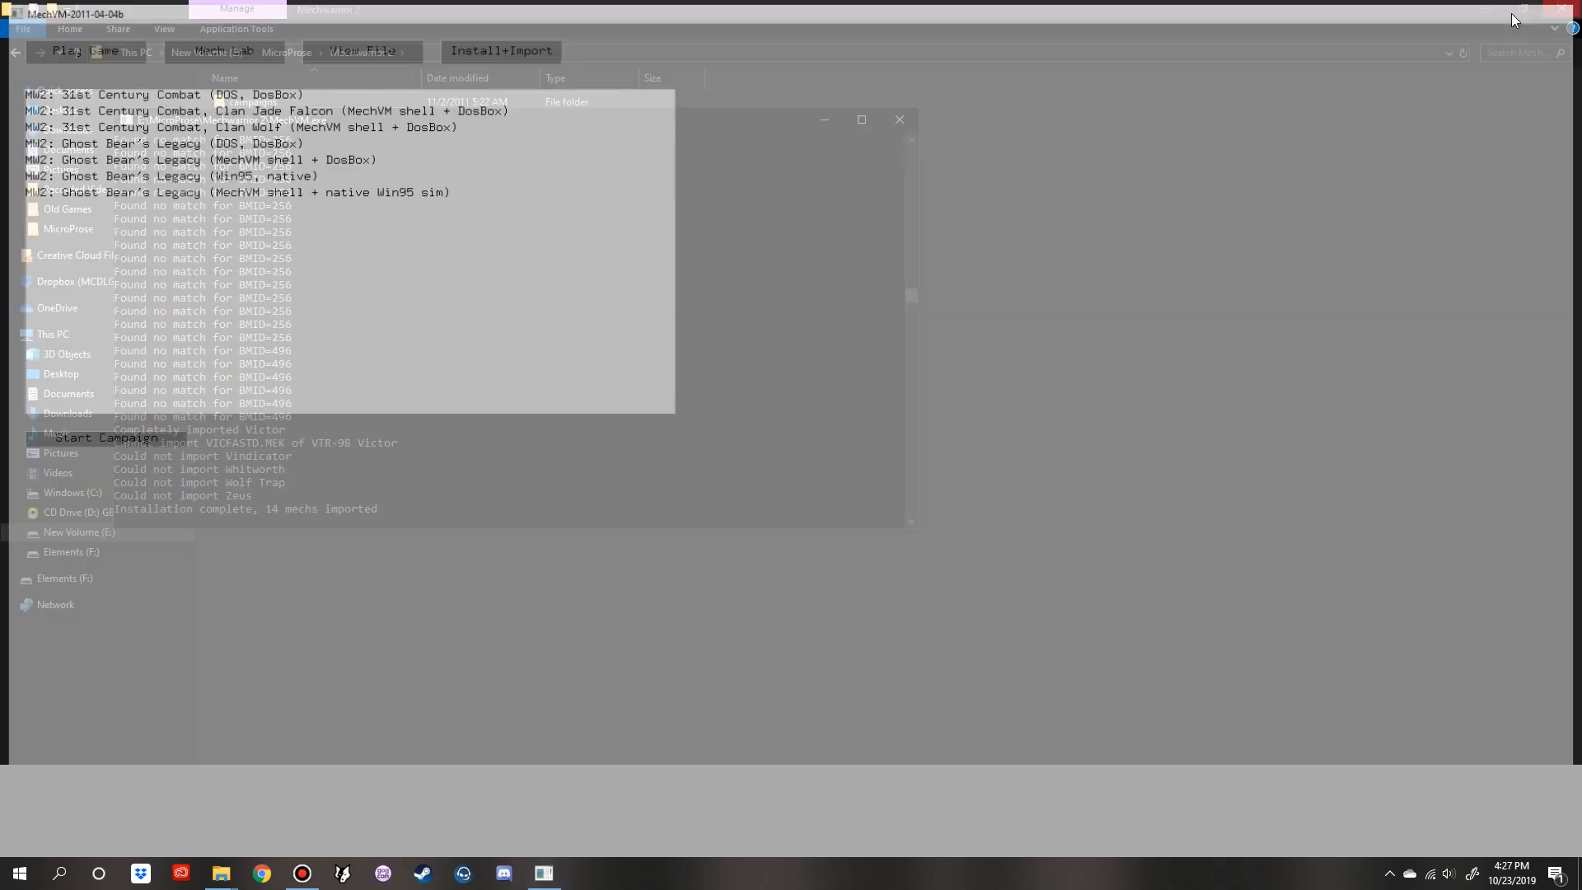
left_click(1390, 873)
right_click(1401, 841)
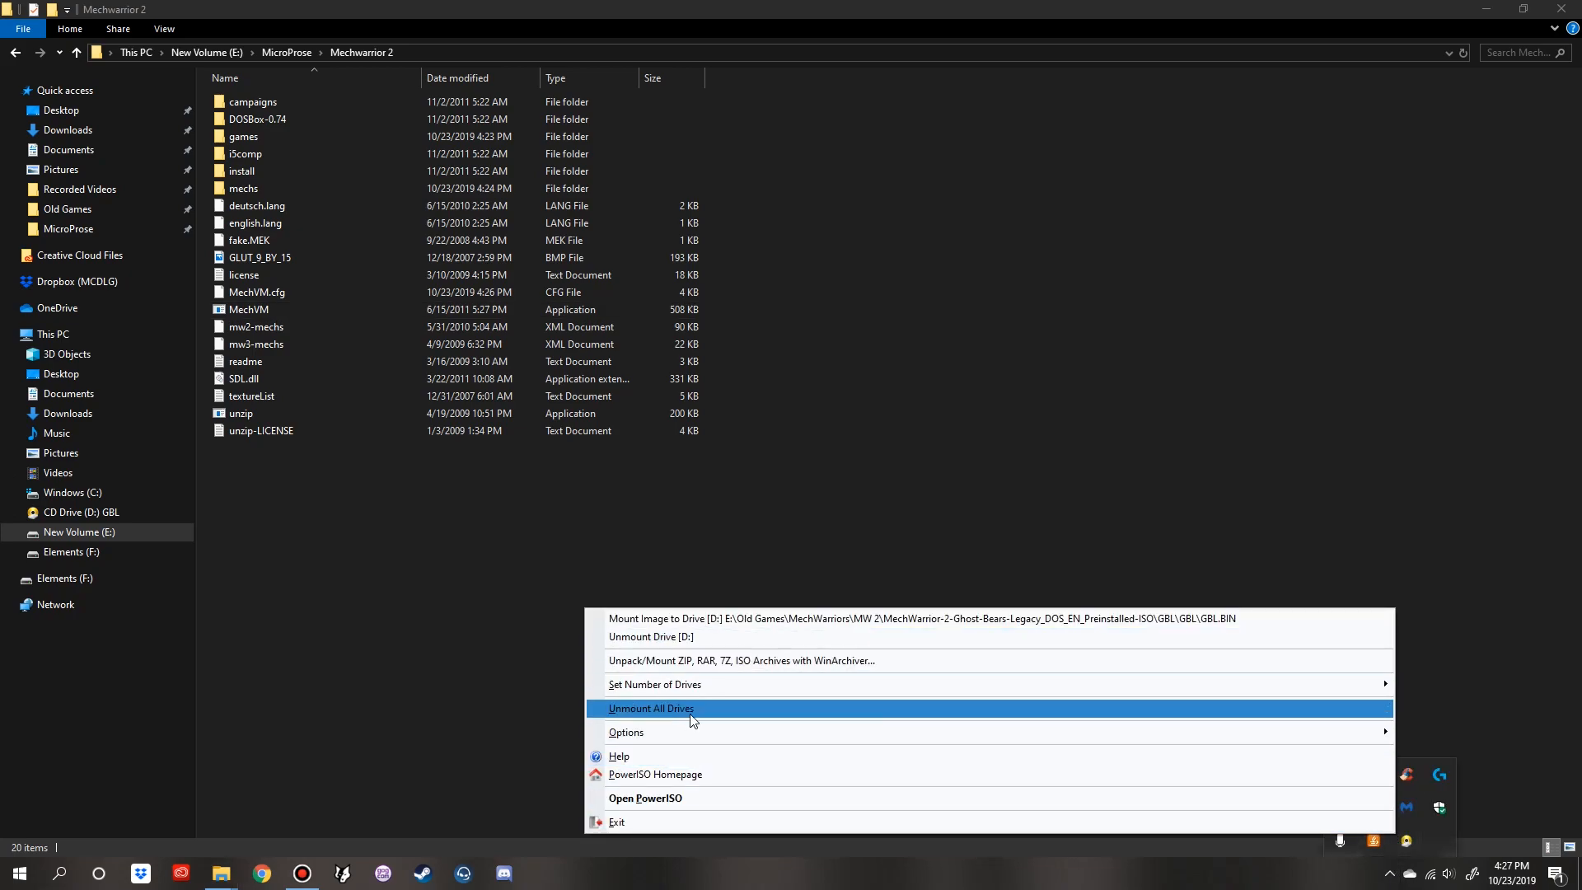
left_click(651, 709)
left_click(503, 539)
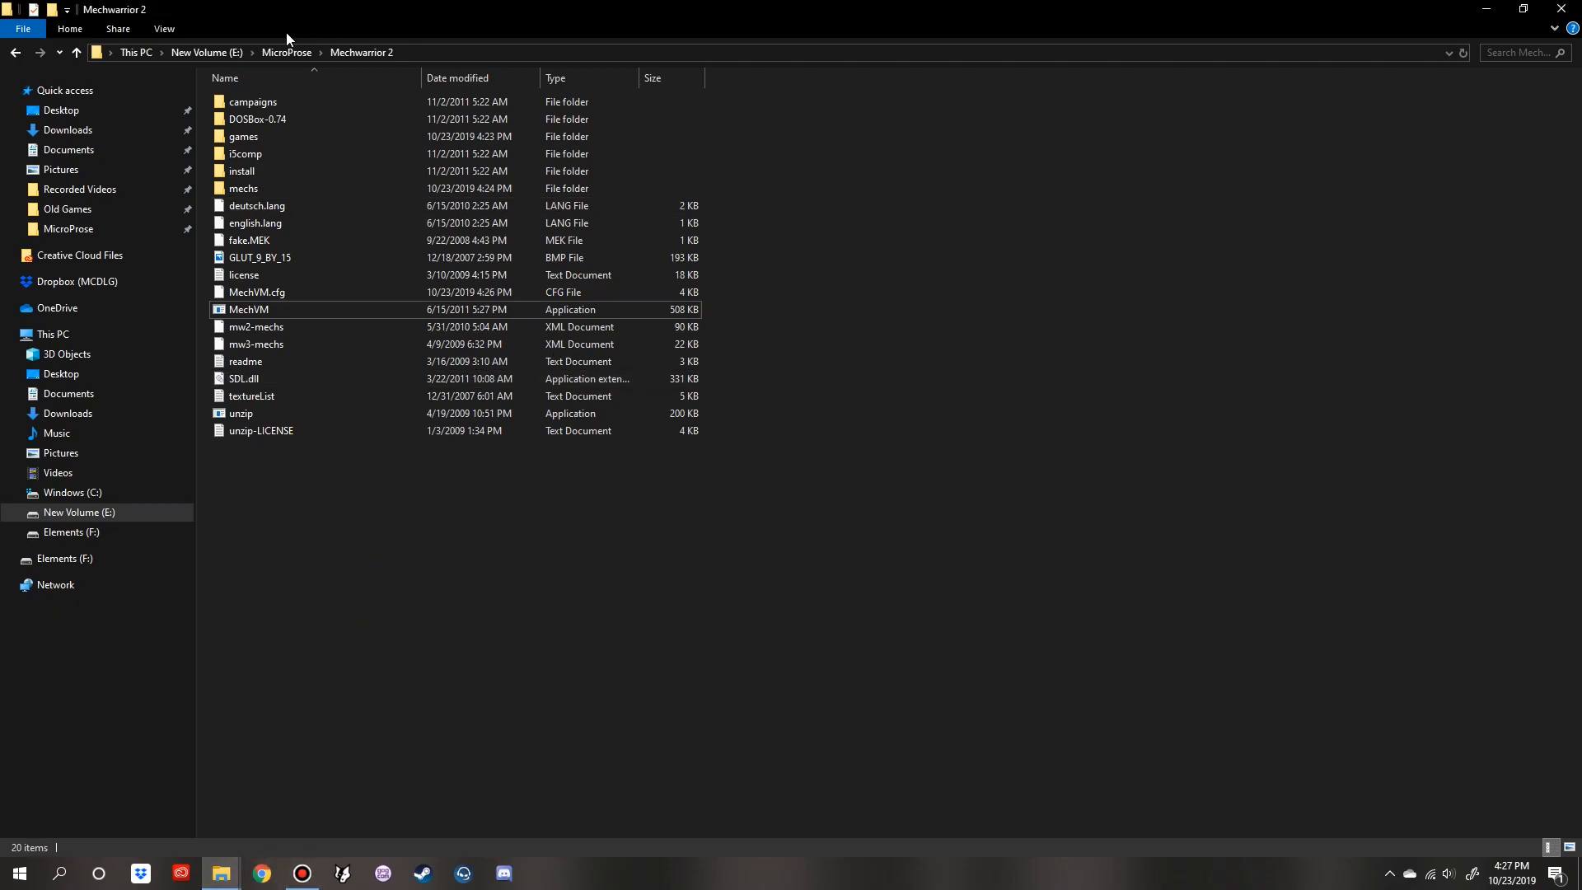
- Open the Mechwarriors II Mercenaries folder under MW 2 and locate the 728,016 KB MERCENARIES_DOSWIN image
left_click(220, 874)
left_click(309, 795)
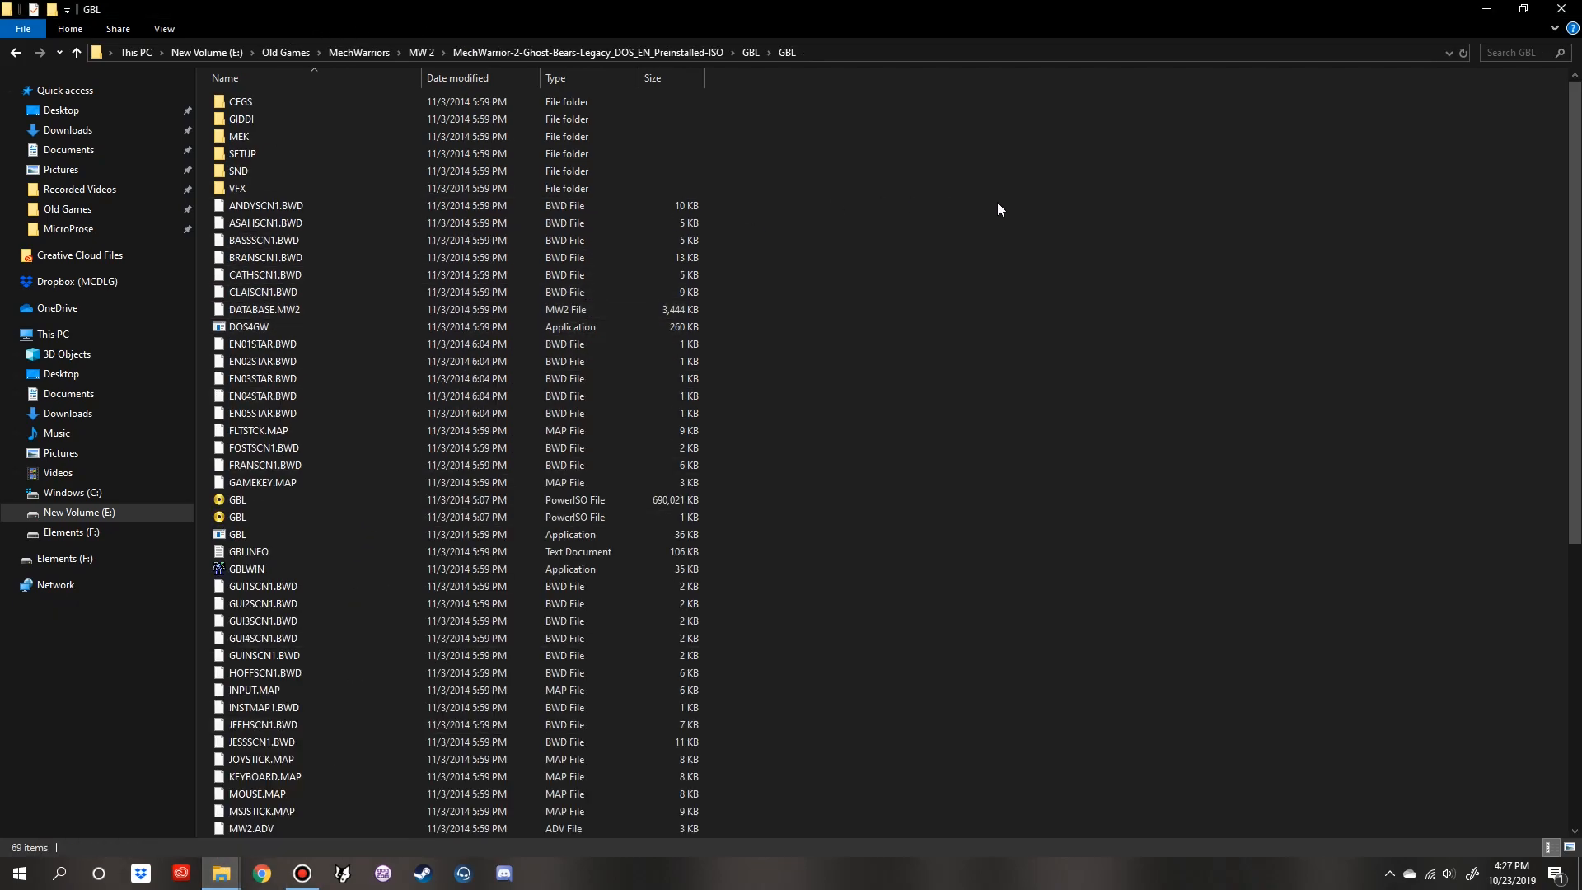
left_click(361, 54)
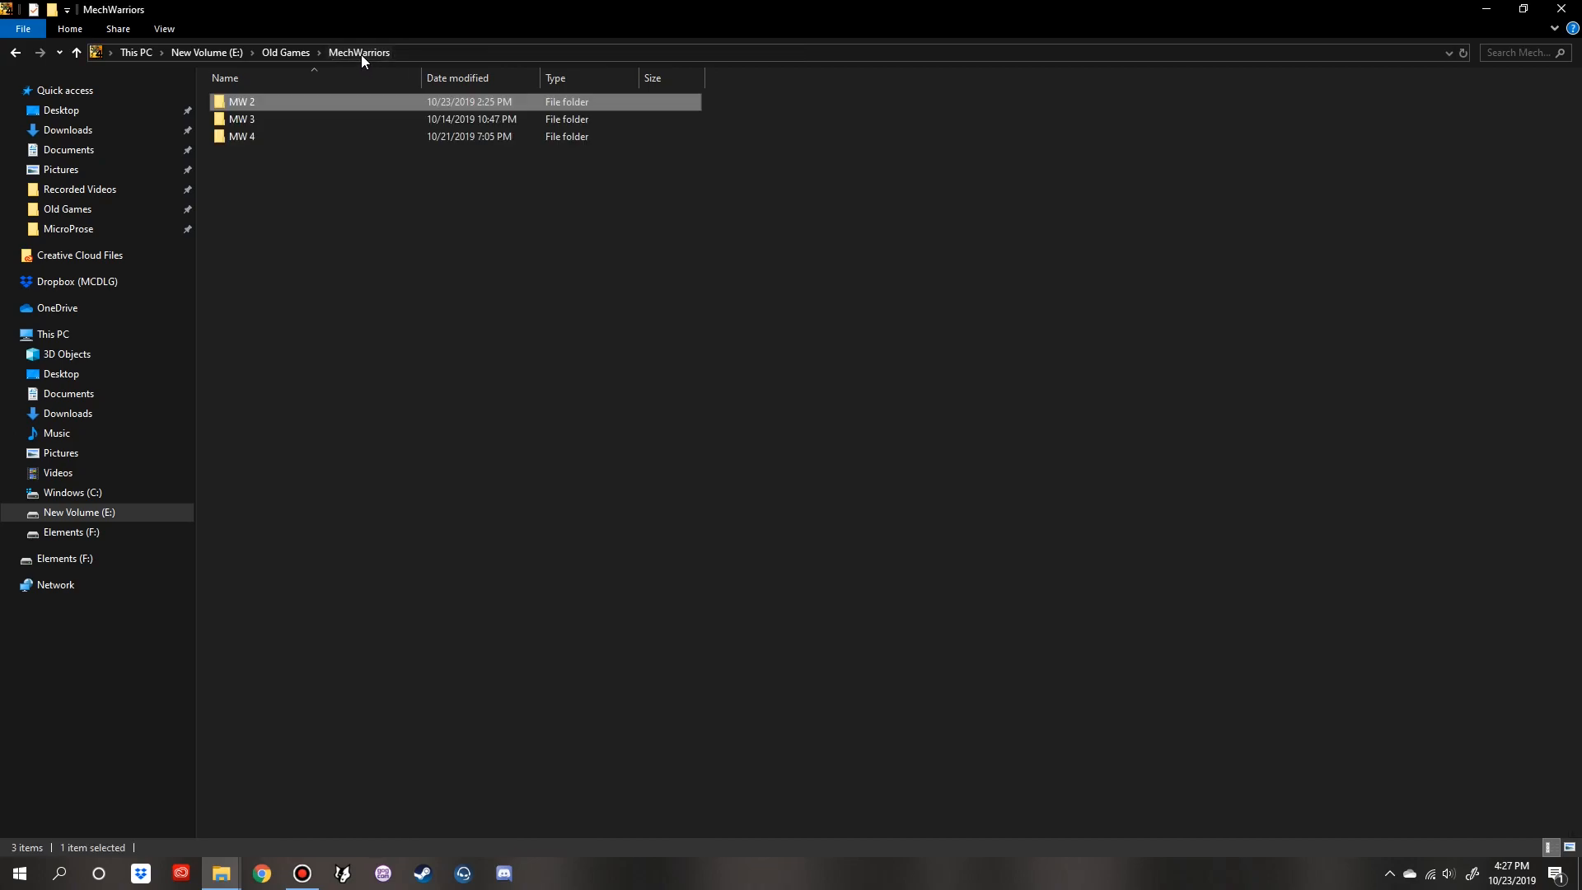
double_click(247, 101)
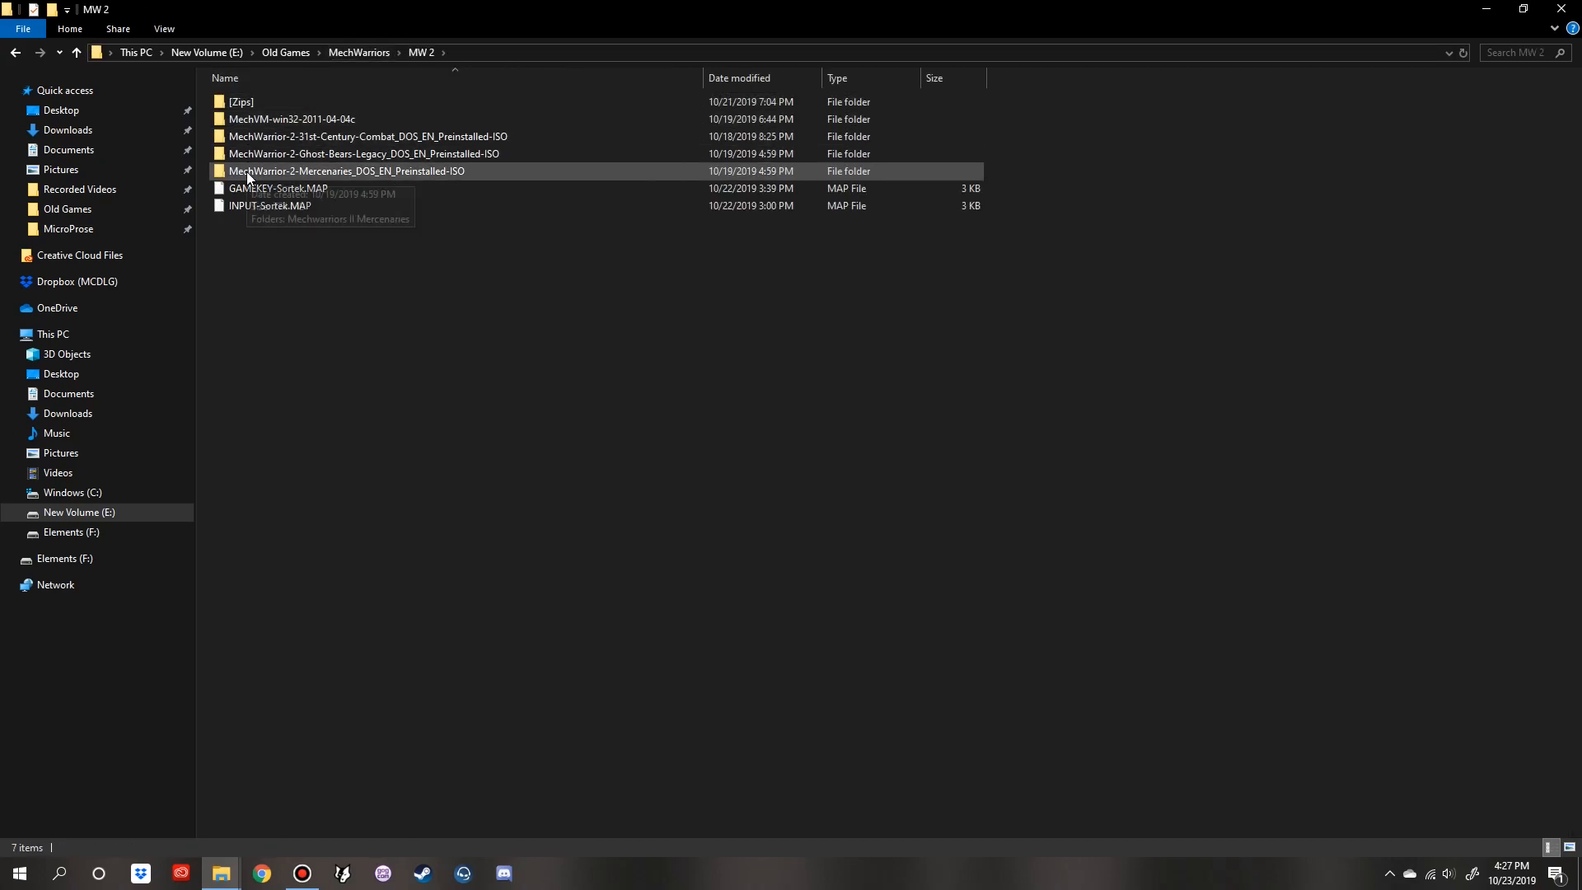
double_click(247, 172)
double_click(271, 101)
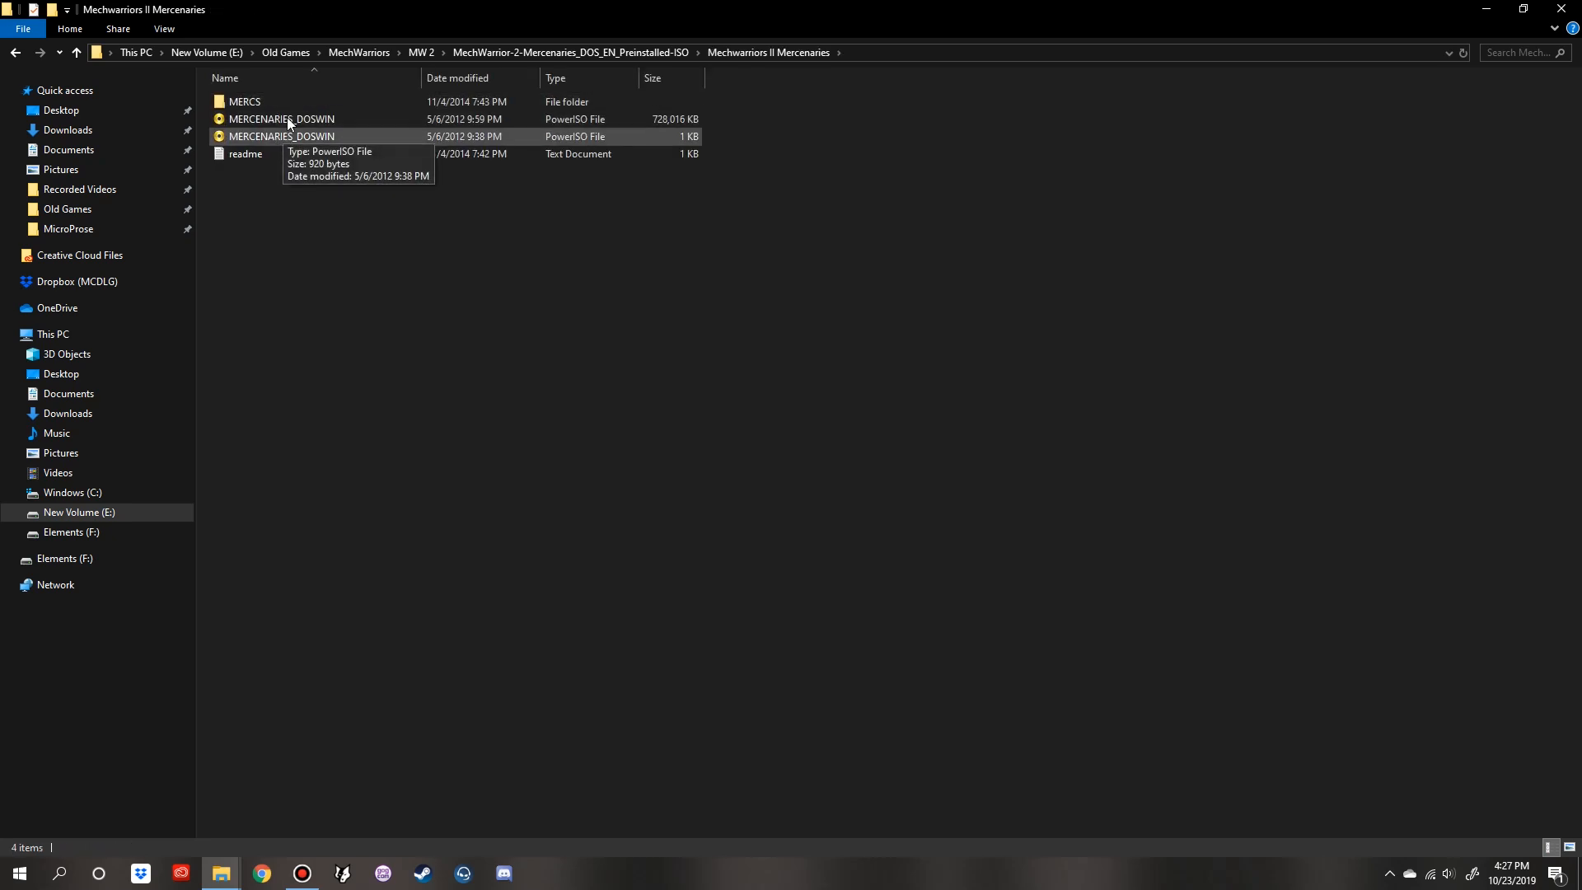
left_click(288, 120)
left_click(920, 129)
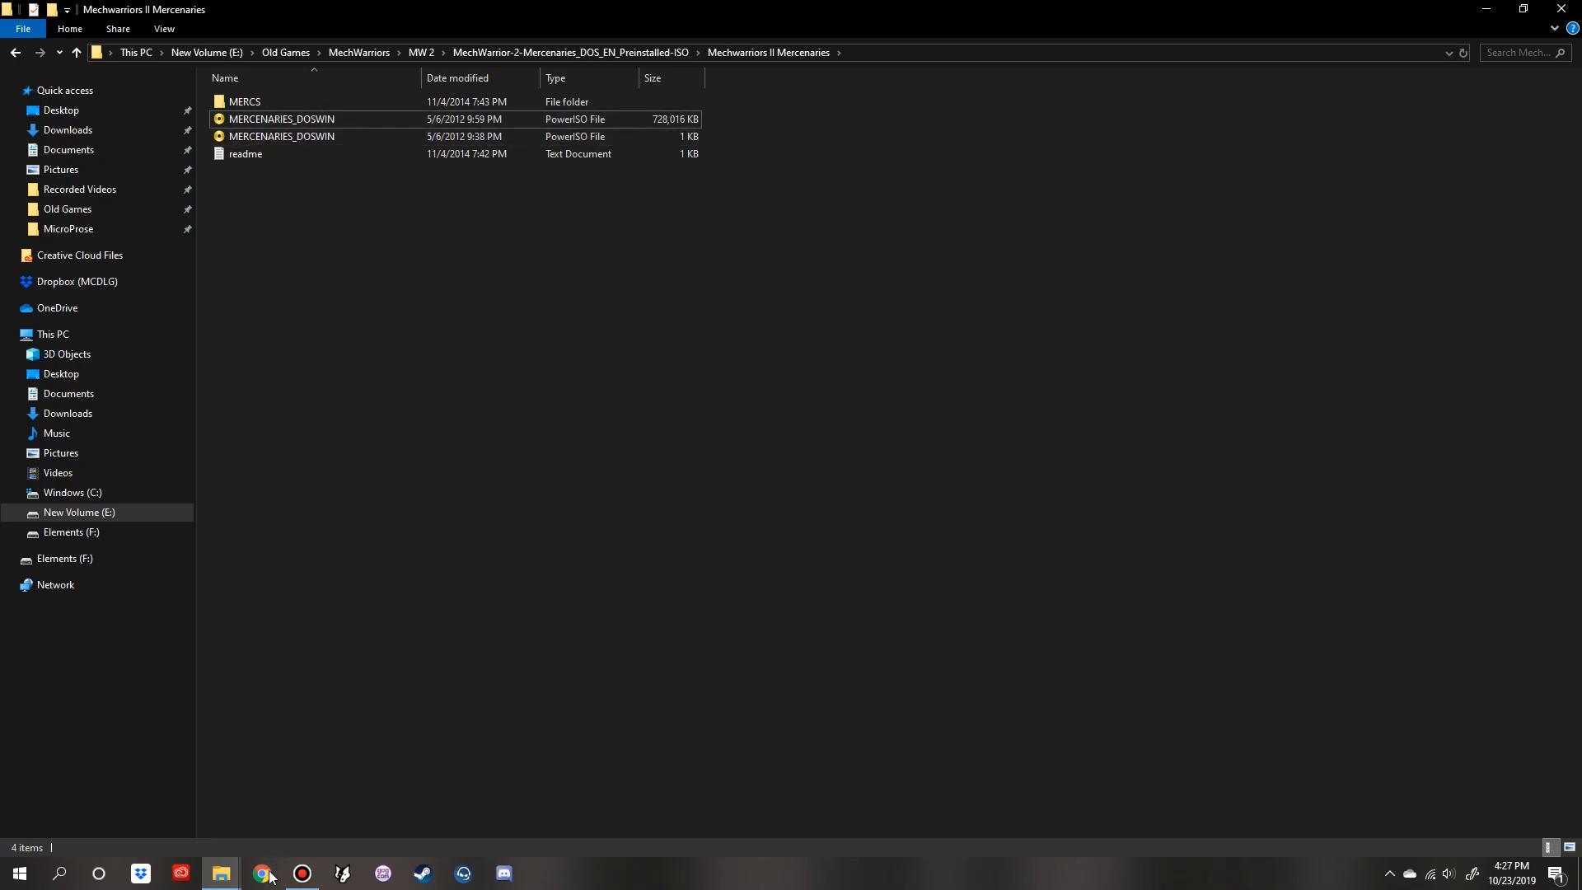
- Mount the 728,016 KB MERCENARIES_DOSWIN image from the Mechwarriors II Mercenaries folder to drive D: with PowerISO
left_click(285, 814)
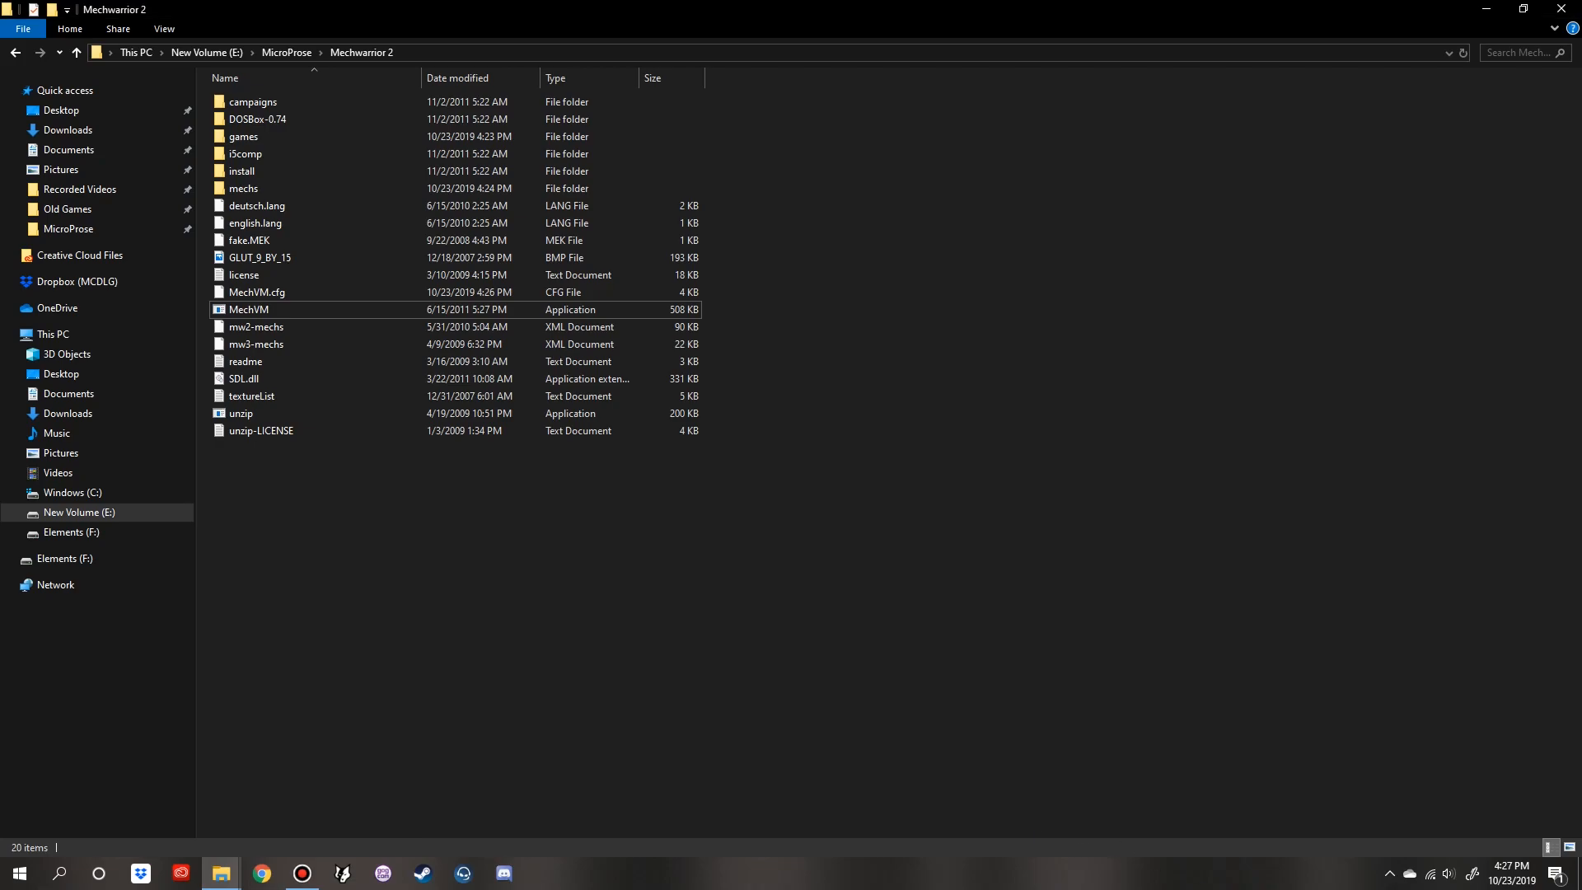
left_click(1389, 876)
right_click(1408, 840)
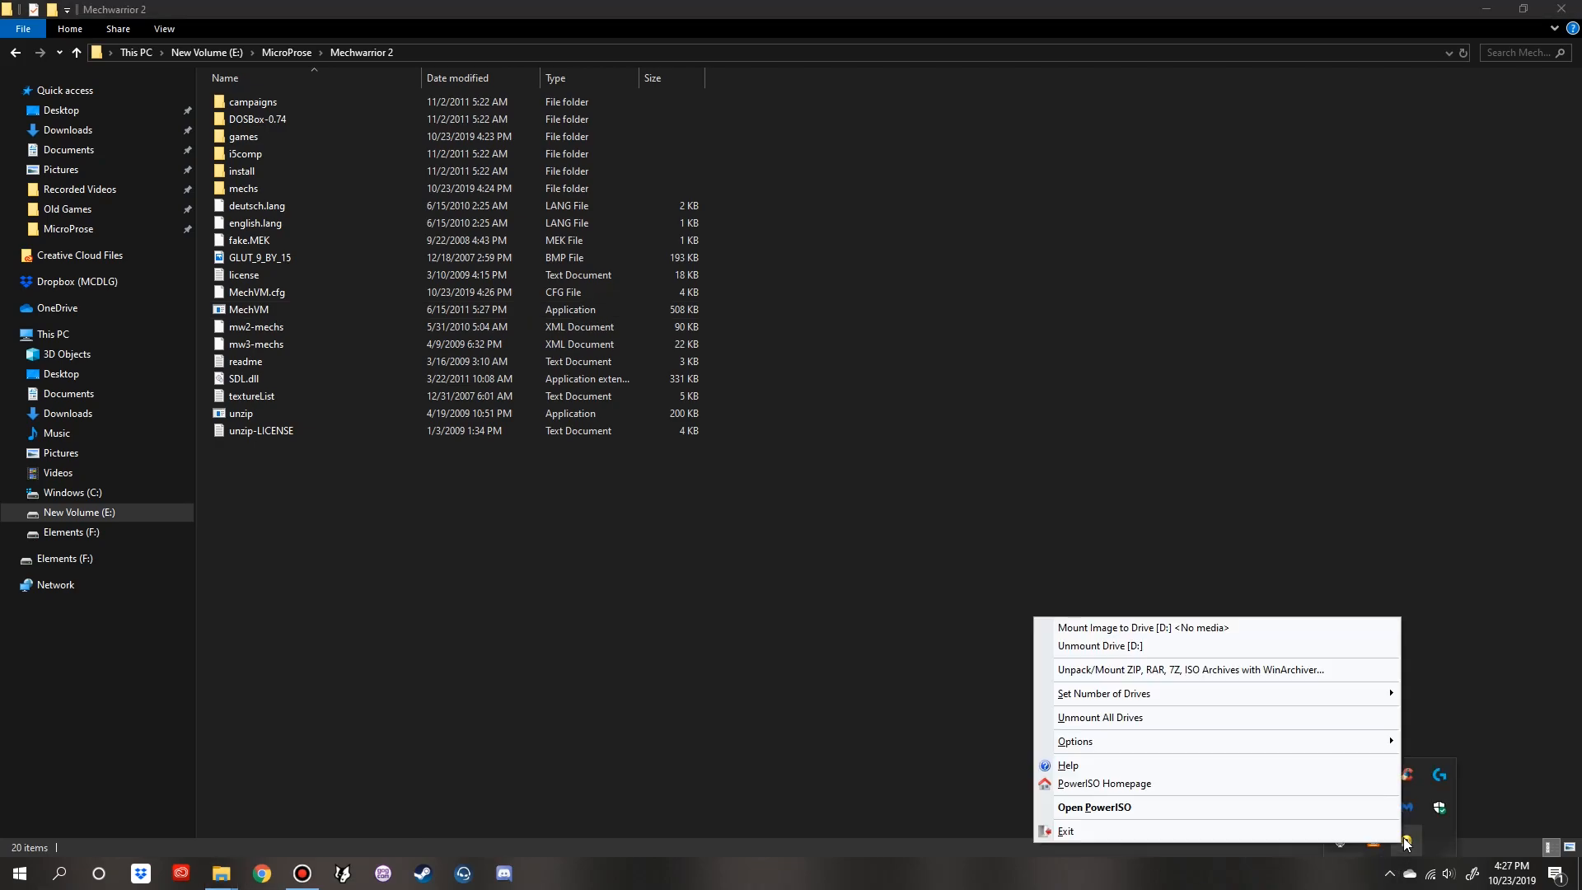
left_click(1187, 628)
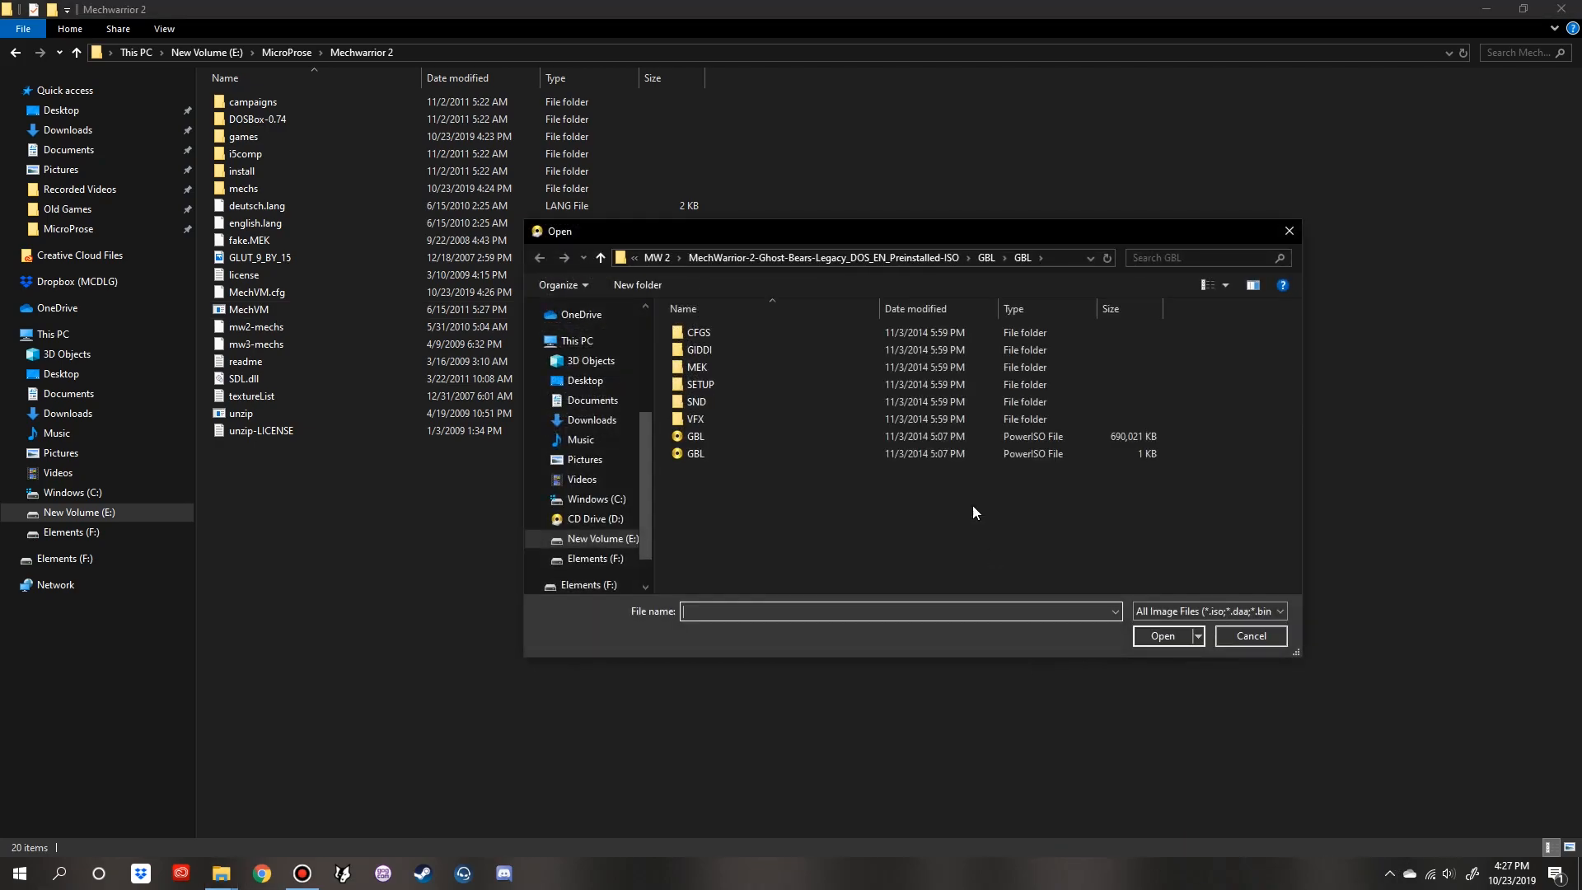
left_click(651, 259)
double_click(764, 399)
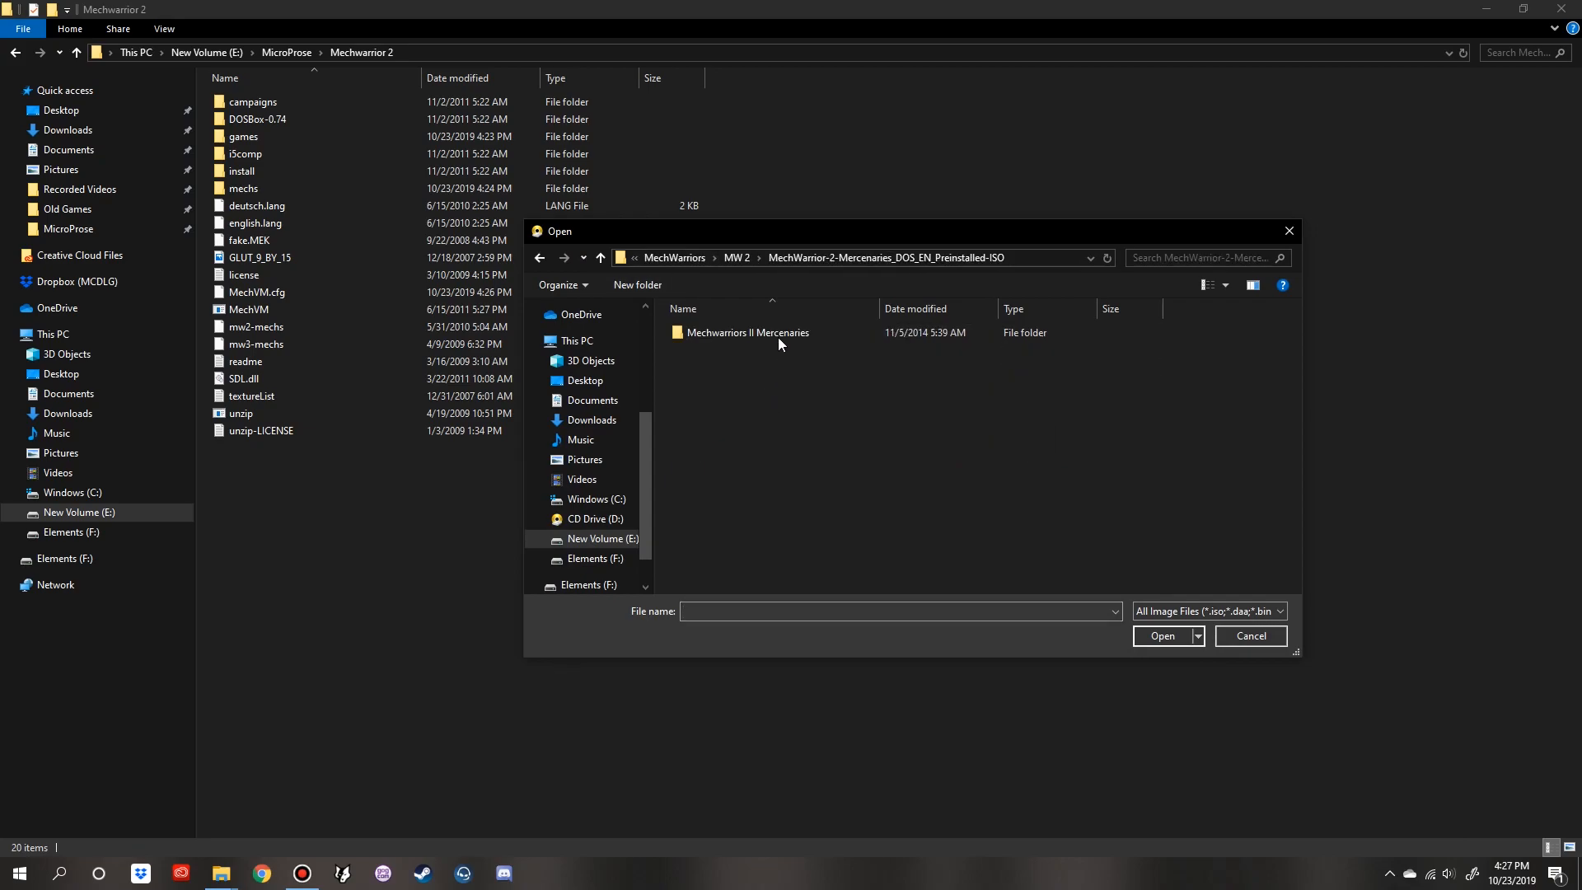
double_click(744, 336)
left_click(743, 355)
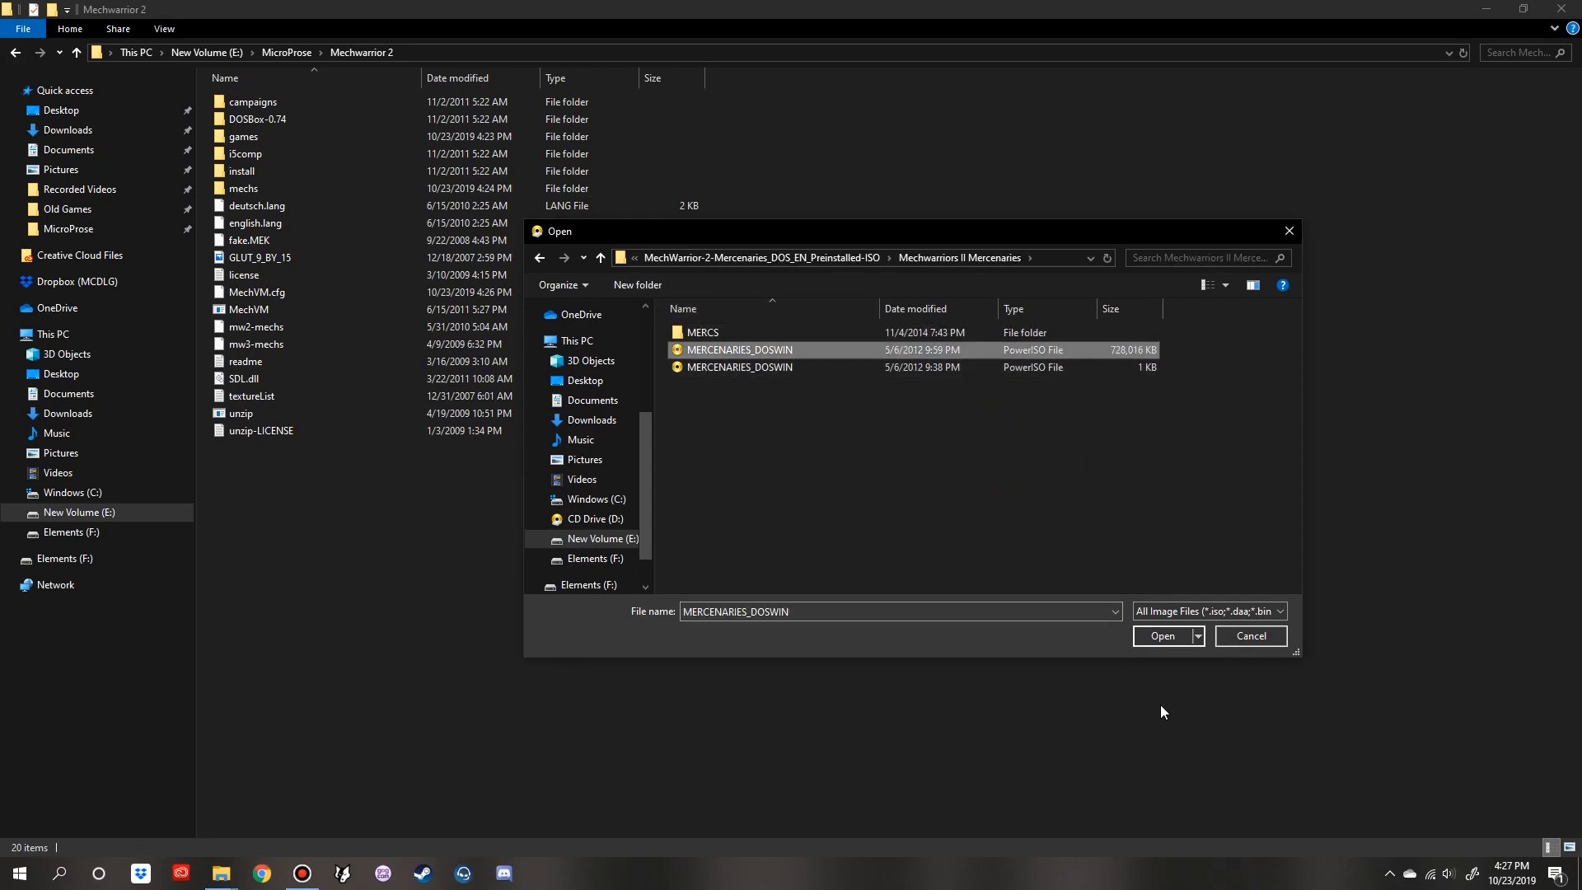
left_click(1158, 642)
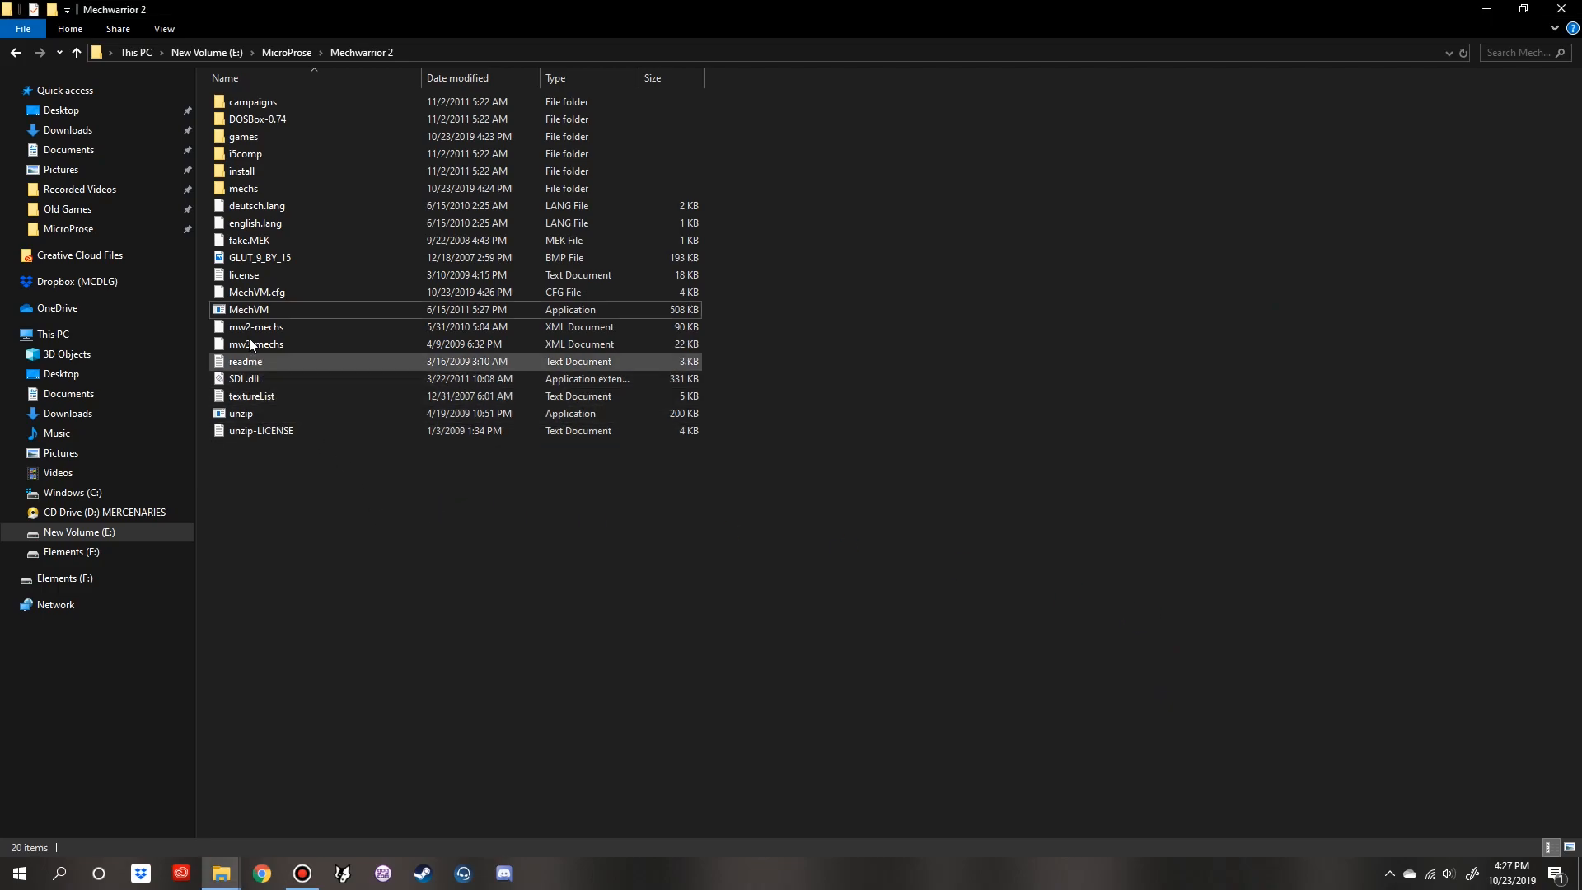
- Launch MechVM from the Mechwarrior 2 folder and install MW2: Mercenaries (DOS+Windows) from D:\
double_click(249, 315)
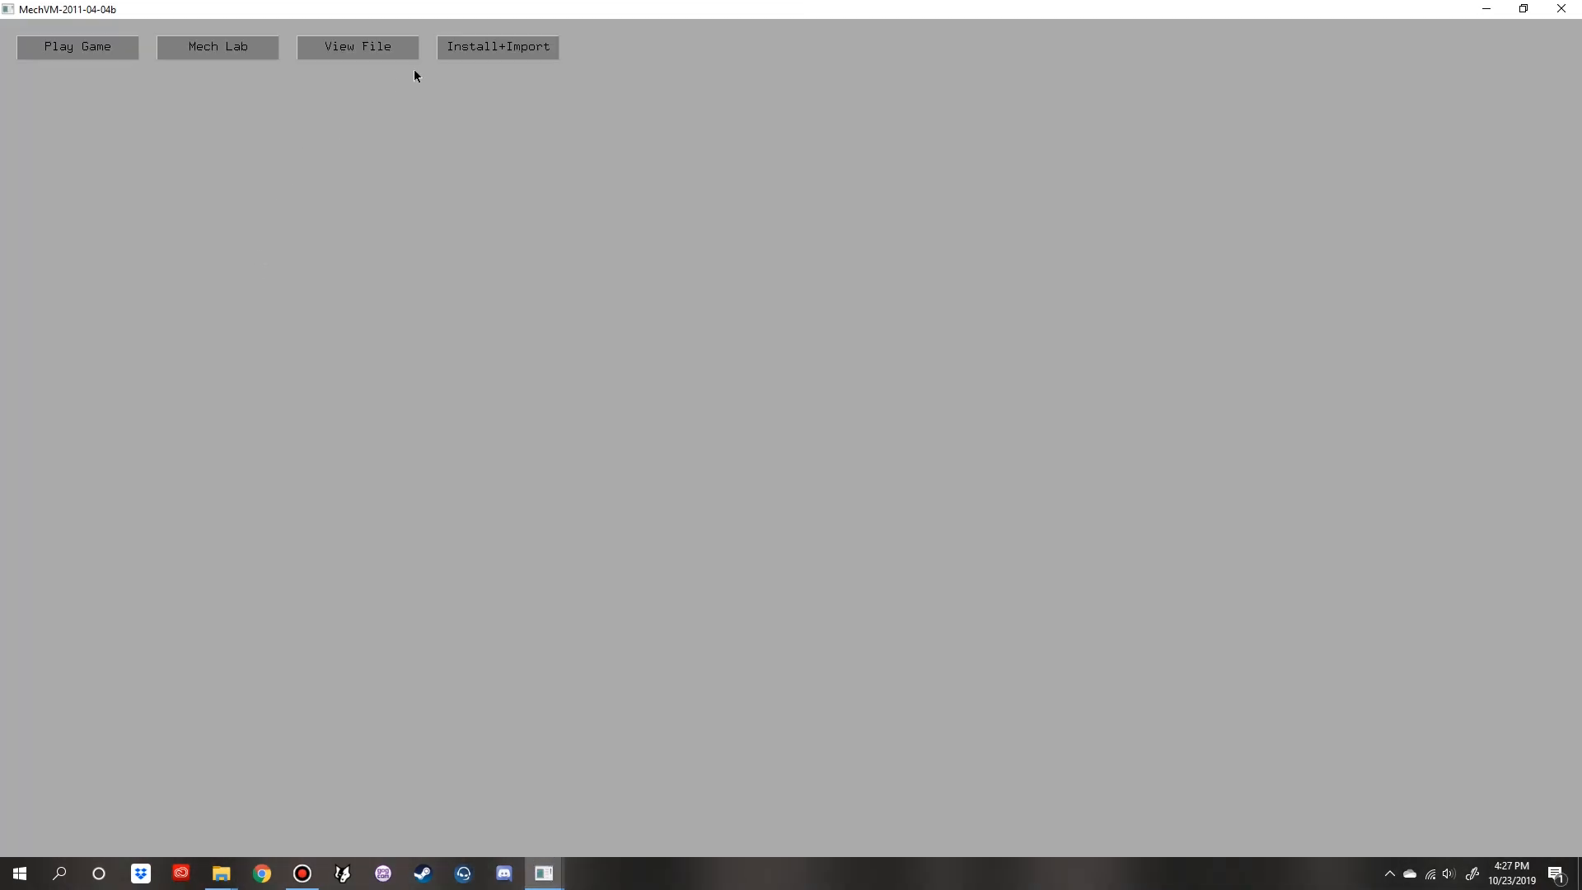
left_click(454, 51)
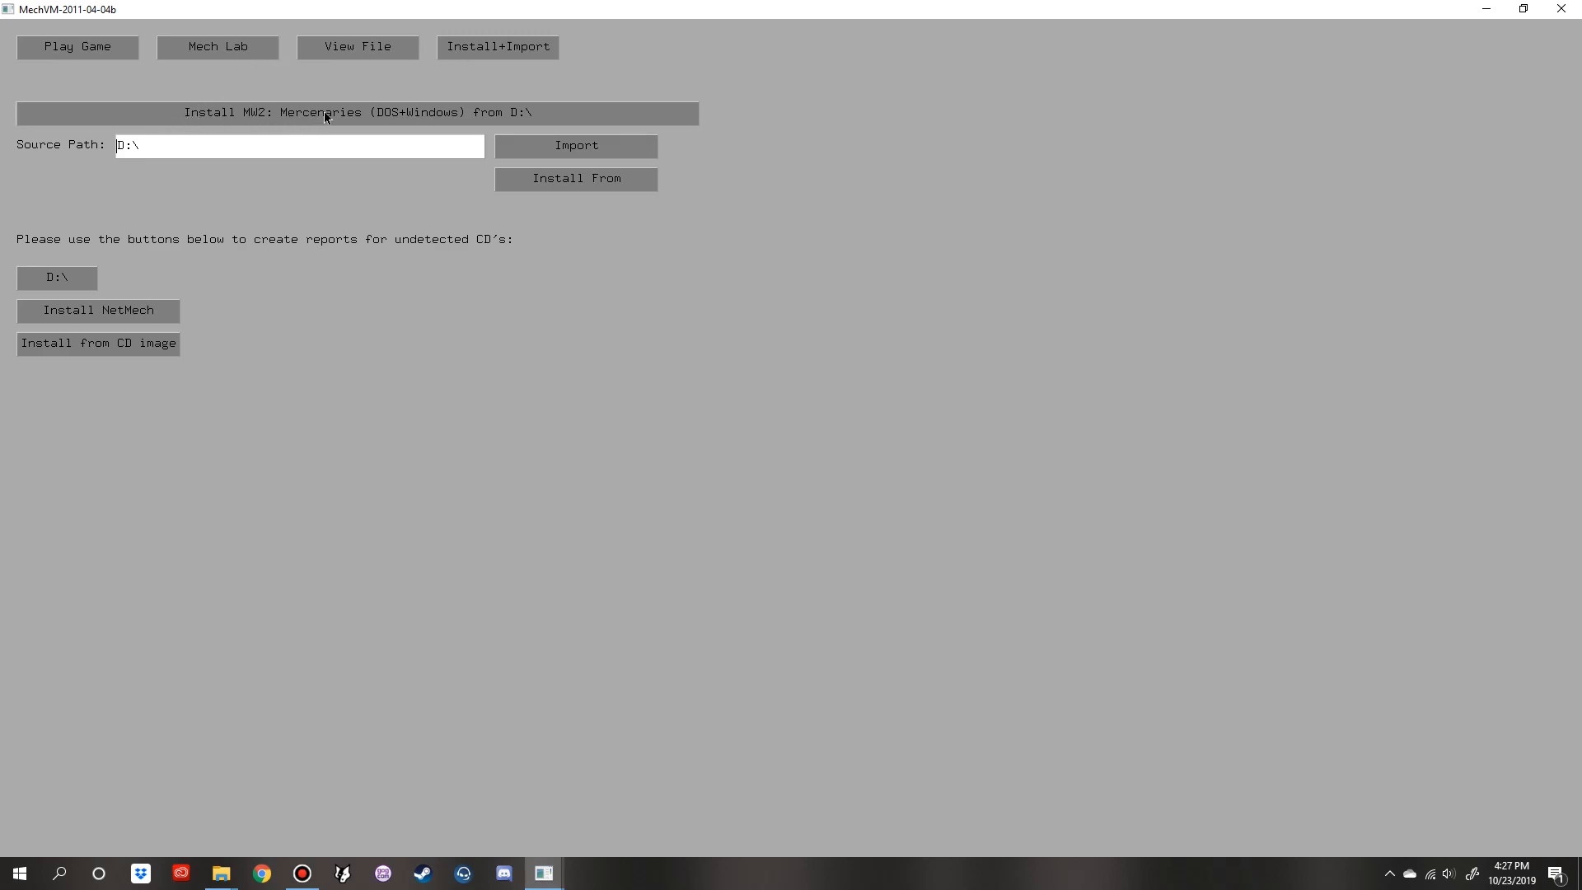
left_click(579, 179)
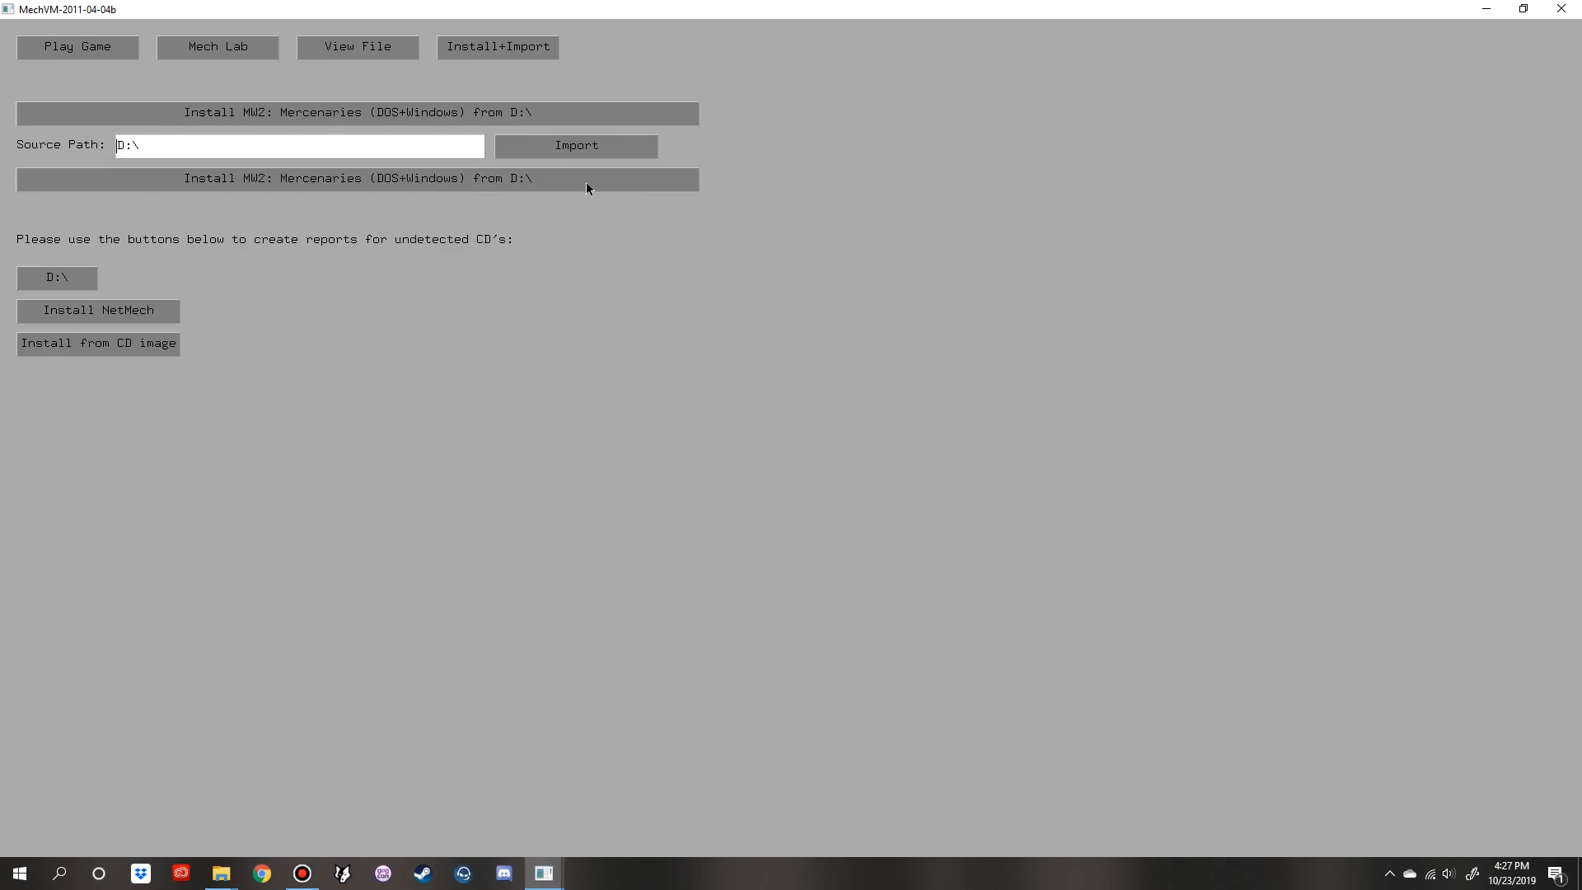
left_click(321, 185)
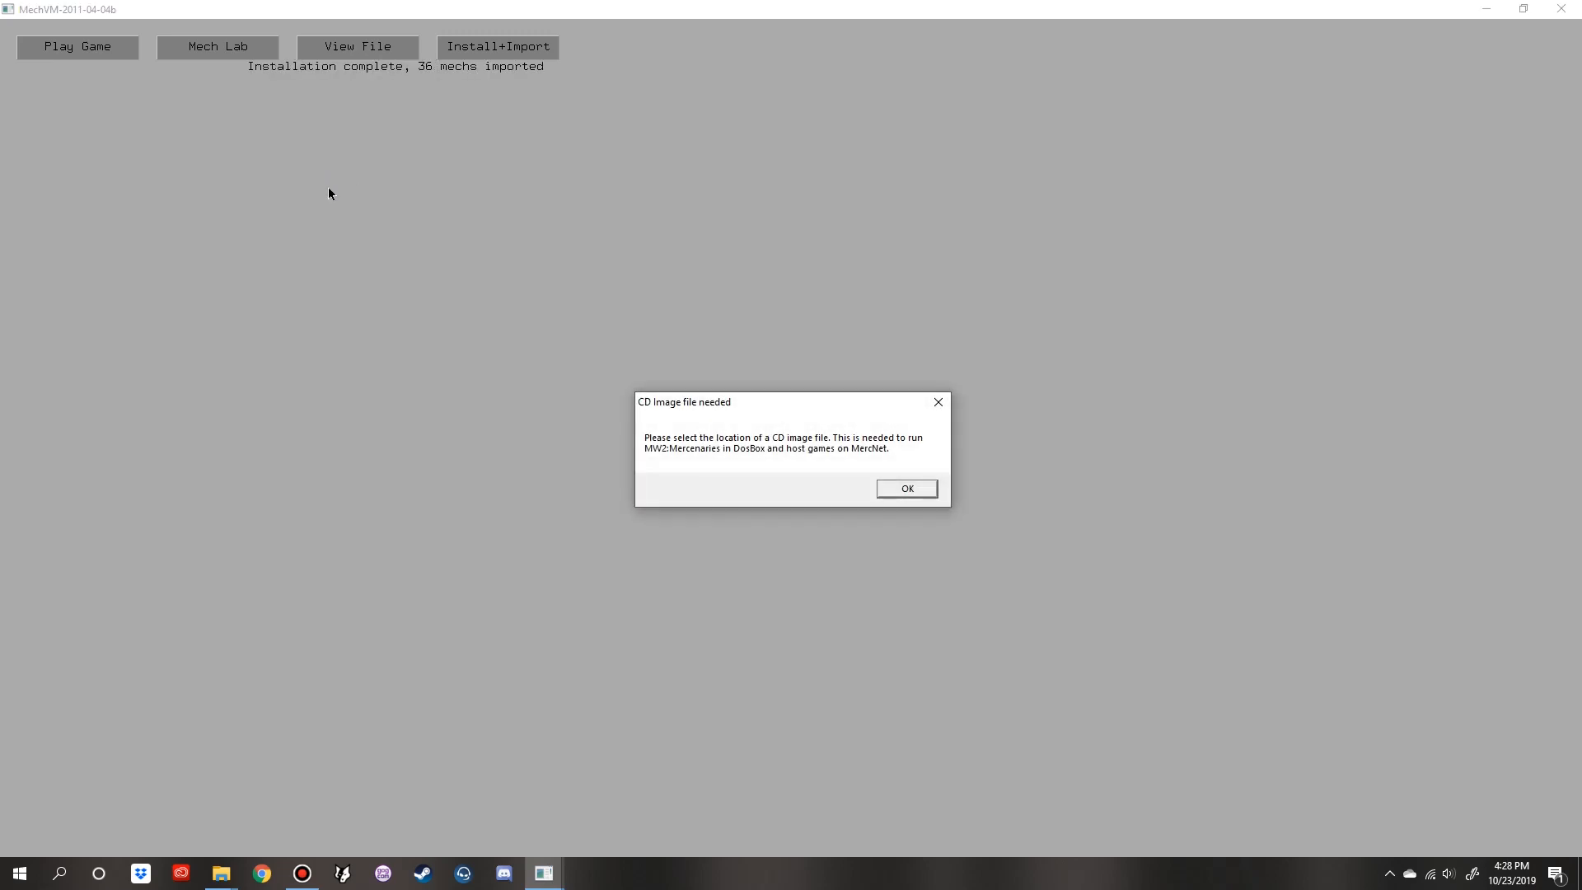
- Supply the 728,016 KB MERCENARIES_DOSWIN image in the Mechwarriors II Mercenaries folder as the DosBox CD image
left_click(899, 490)
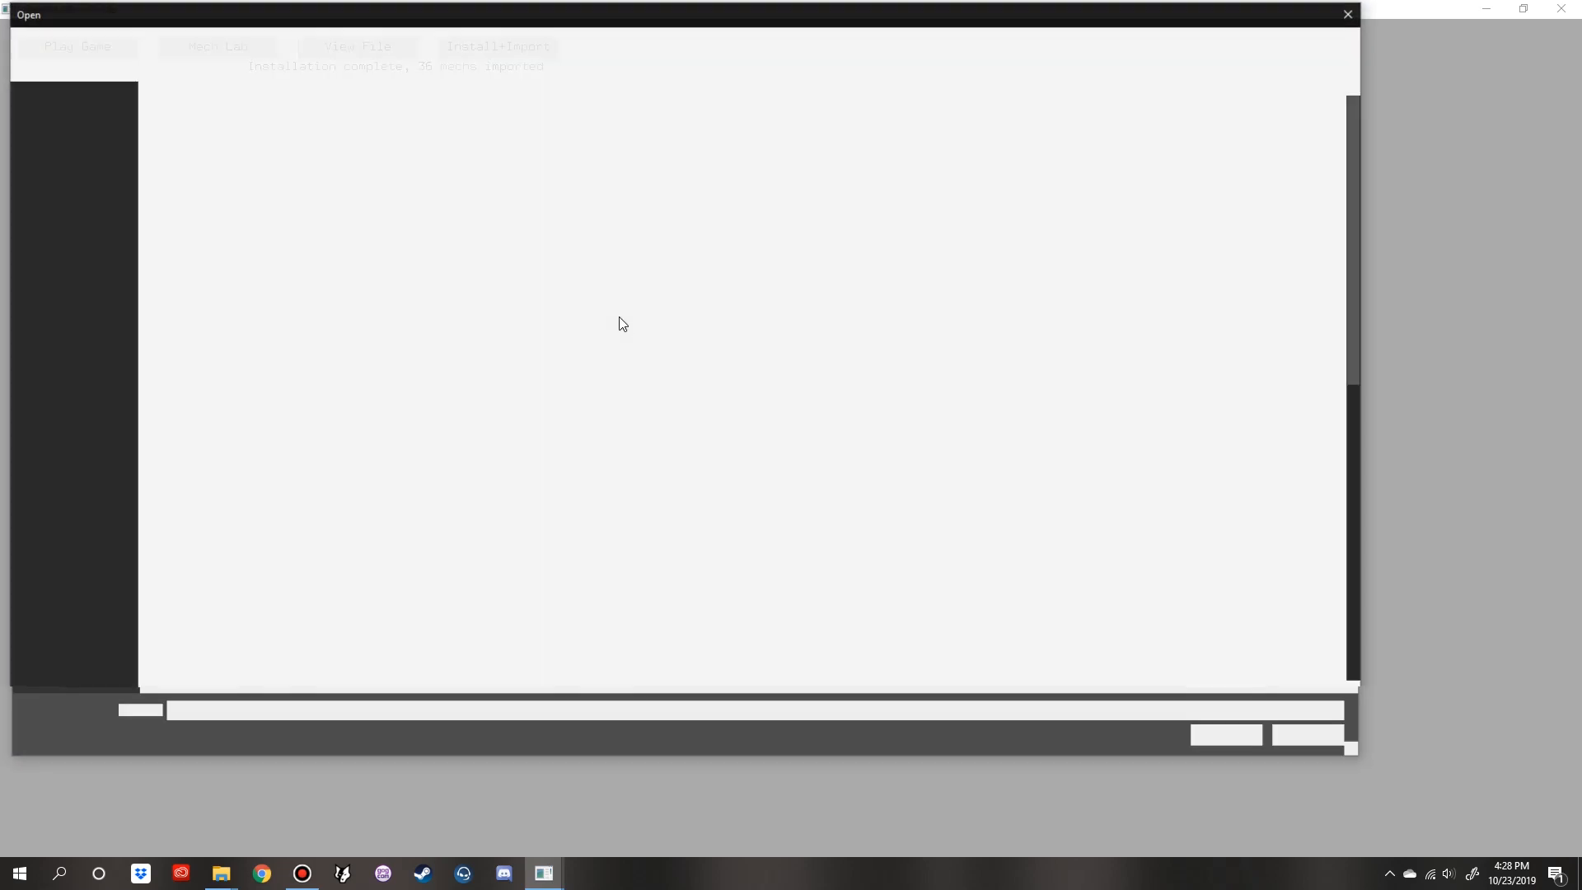
left_click(417, 41)
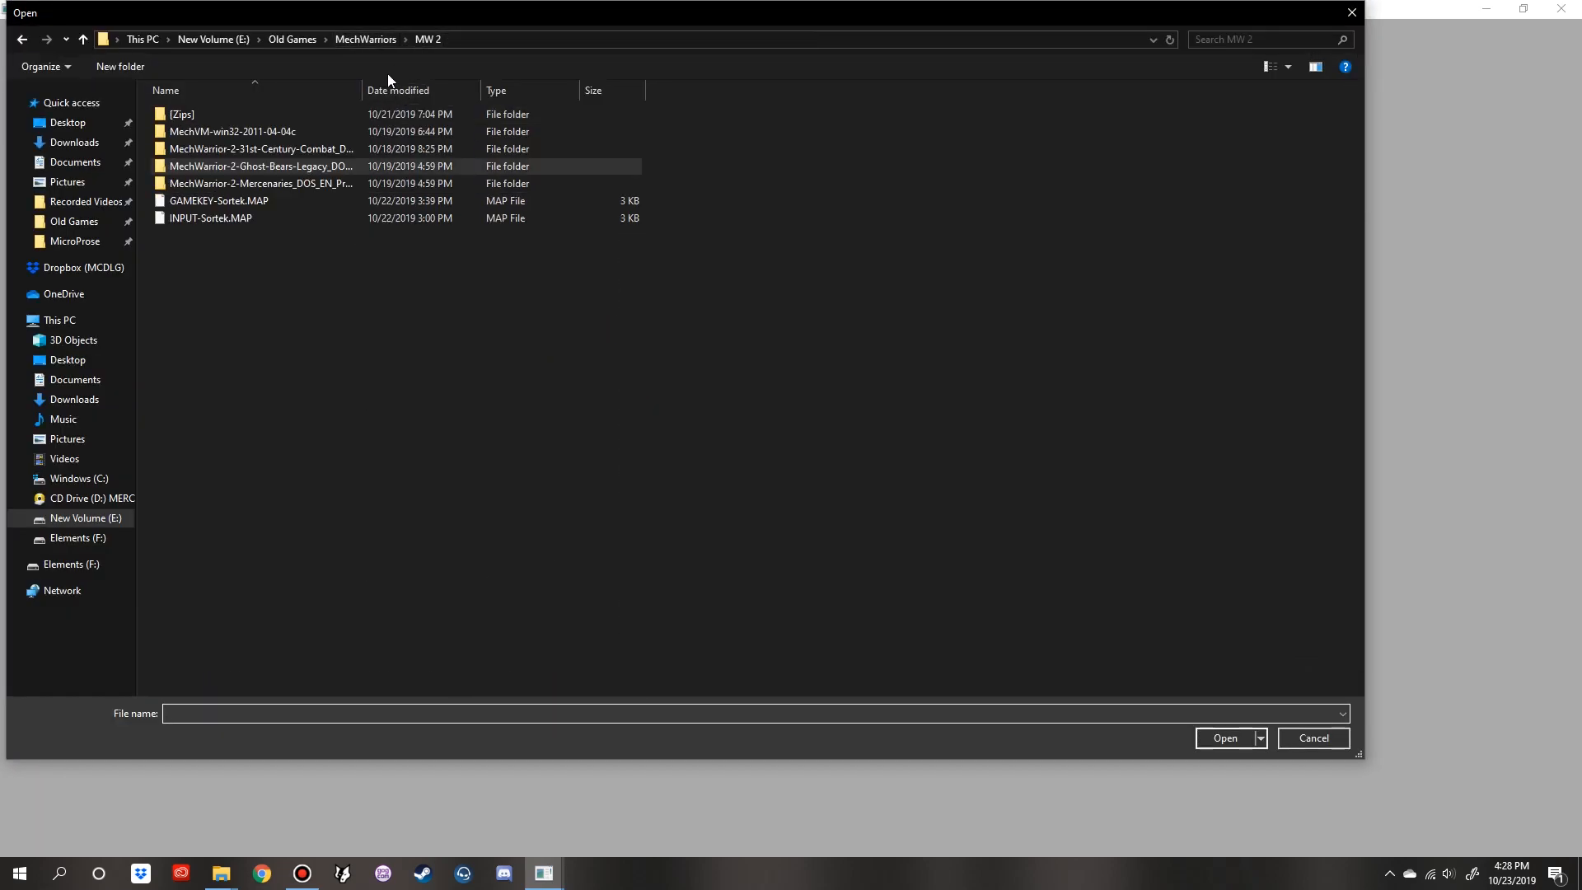
double_click(214, 188)
double_click(248, 117)
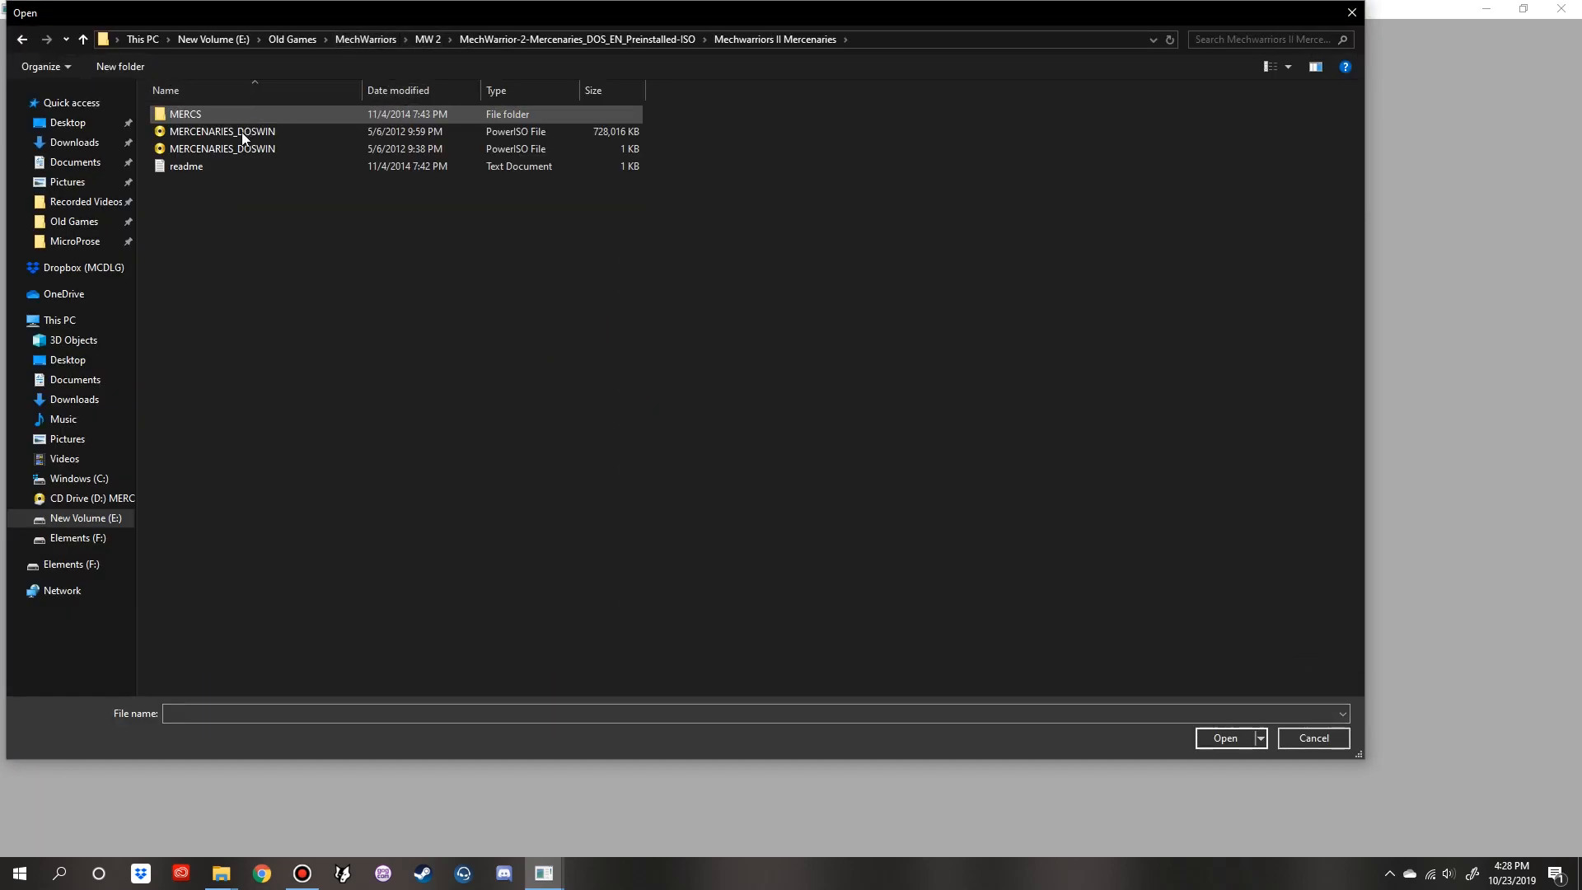
left_click(239, 149)
left_click(244, 134)
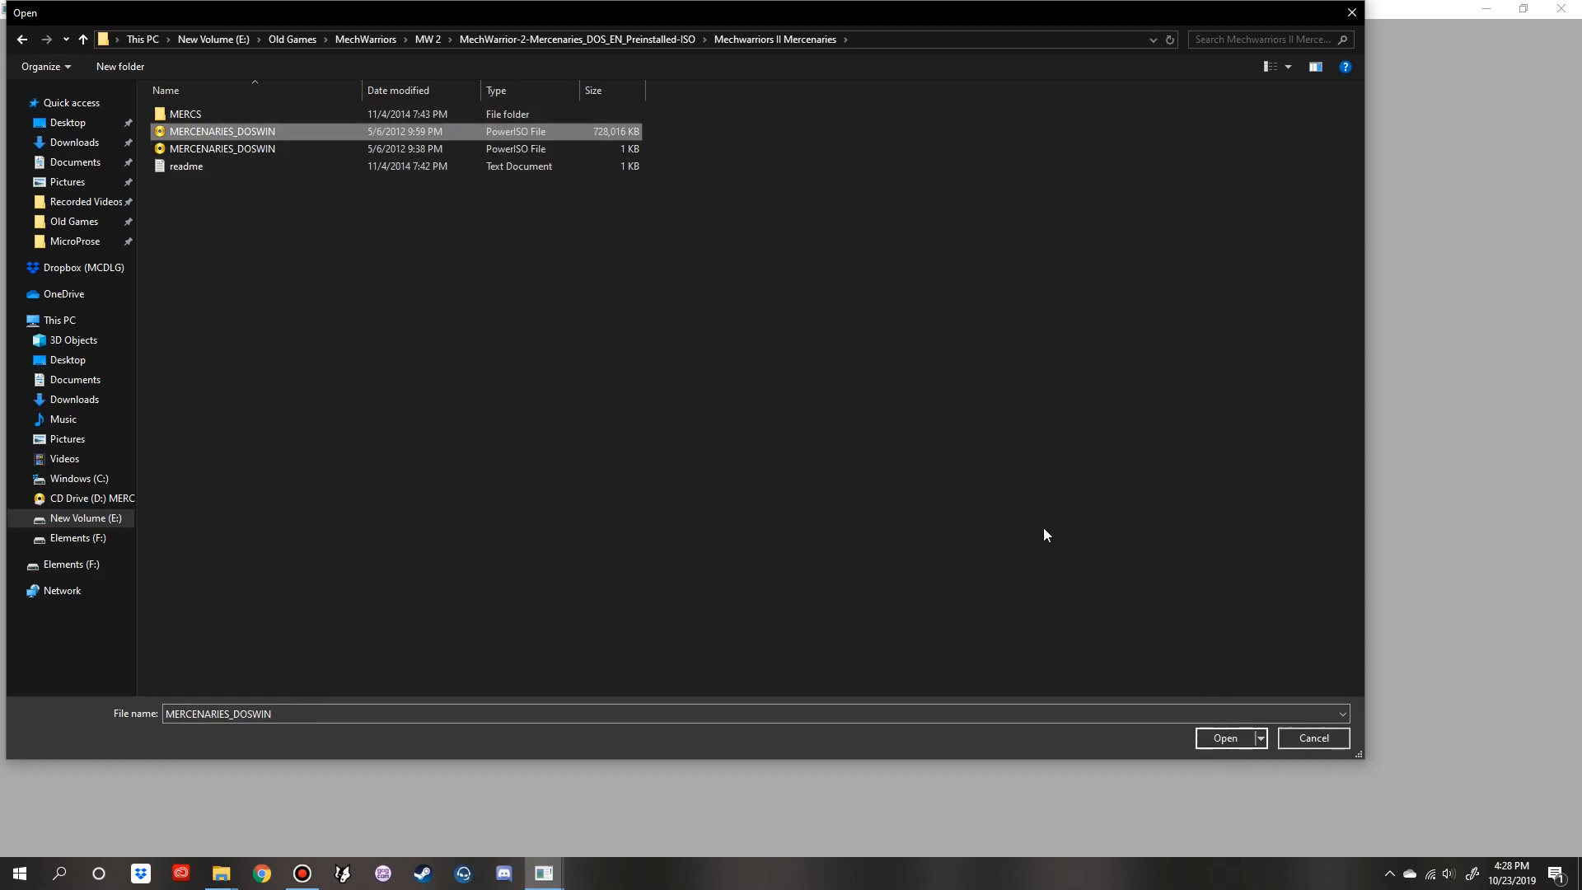
left_click(1222, 743)
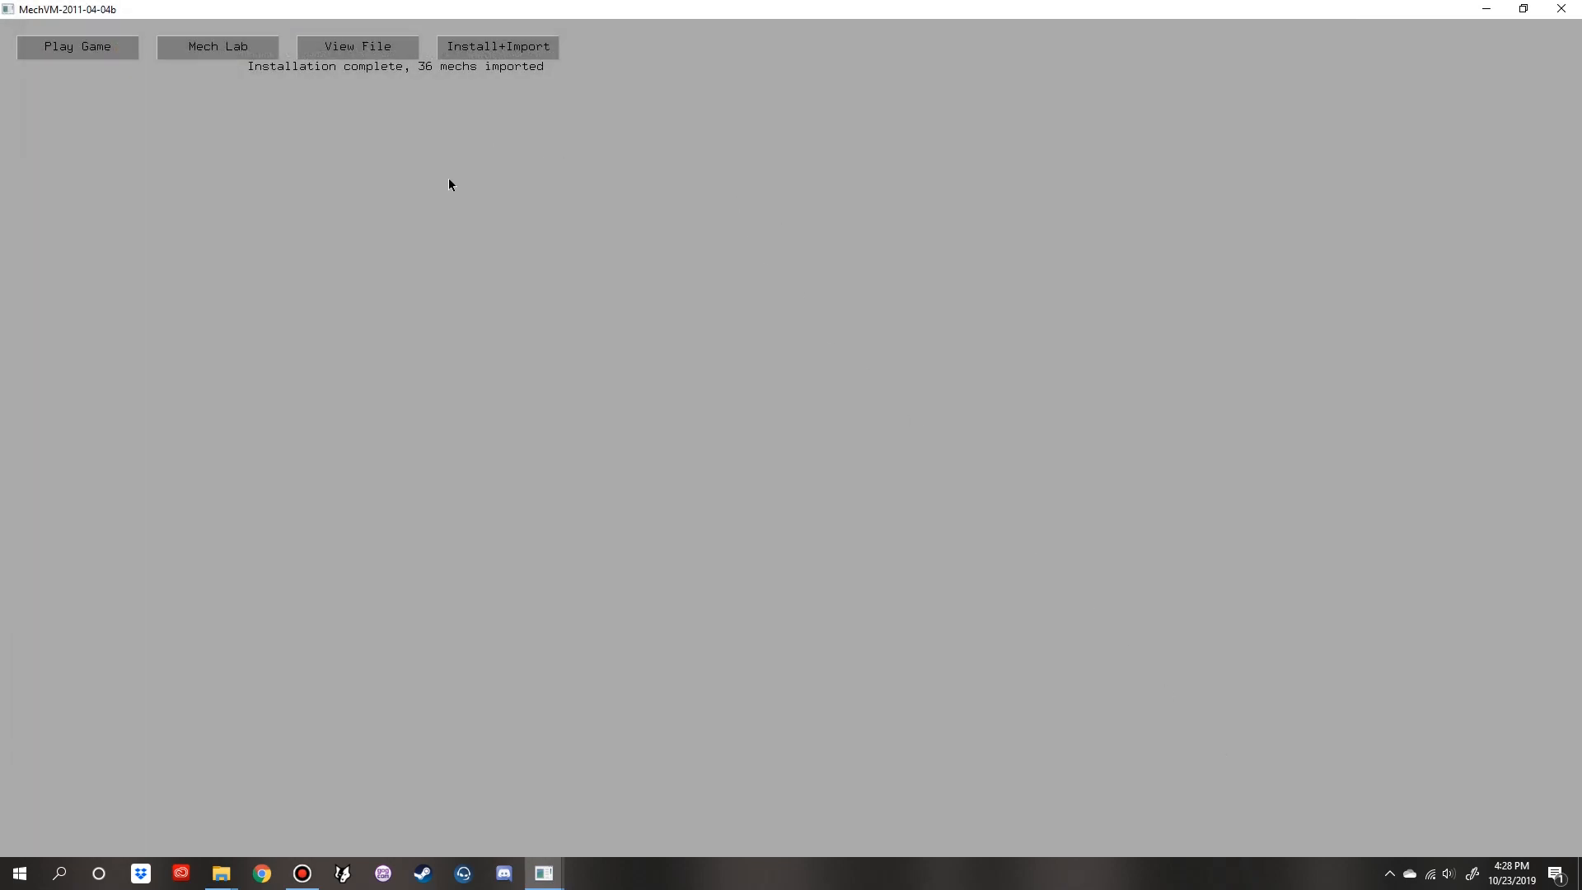
- Browse the mechs in the Mech Lab, including Battlemaster IIC, FLS-7K Flashman, Hellbringer (Alt. Cfg. B) and HBK-4G Hunchback, and exit the lab
left_click(257, 47)
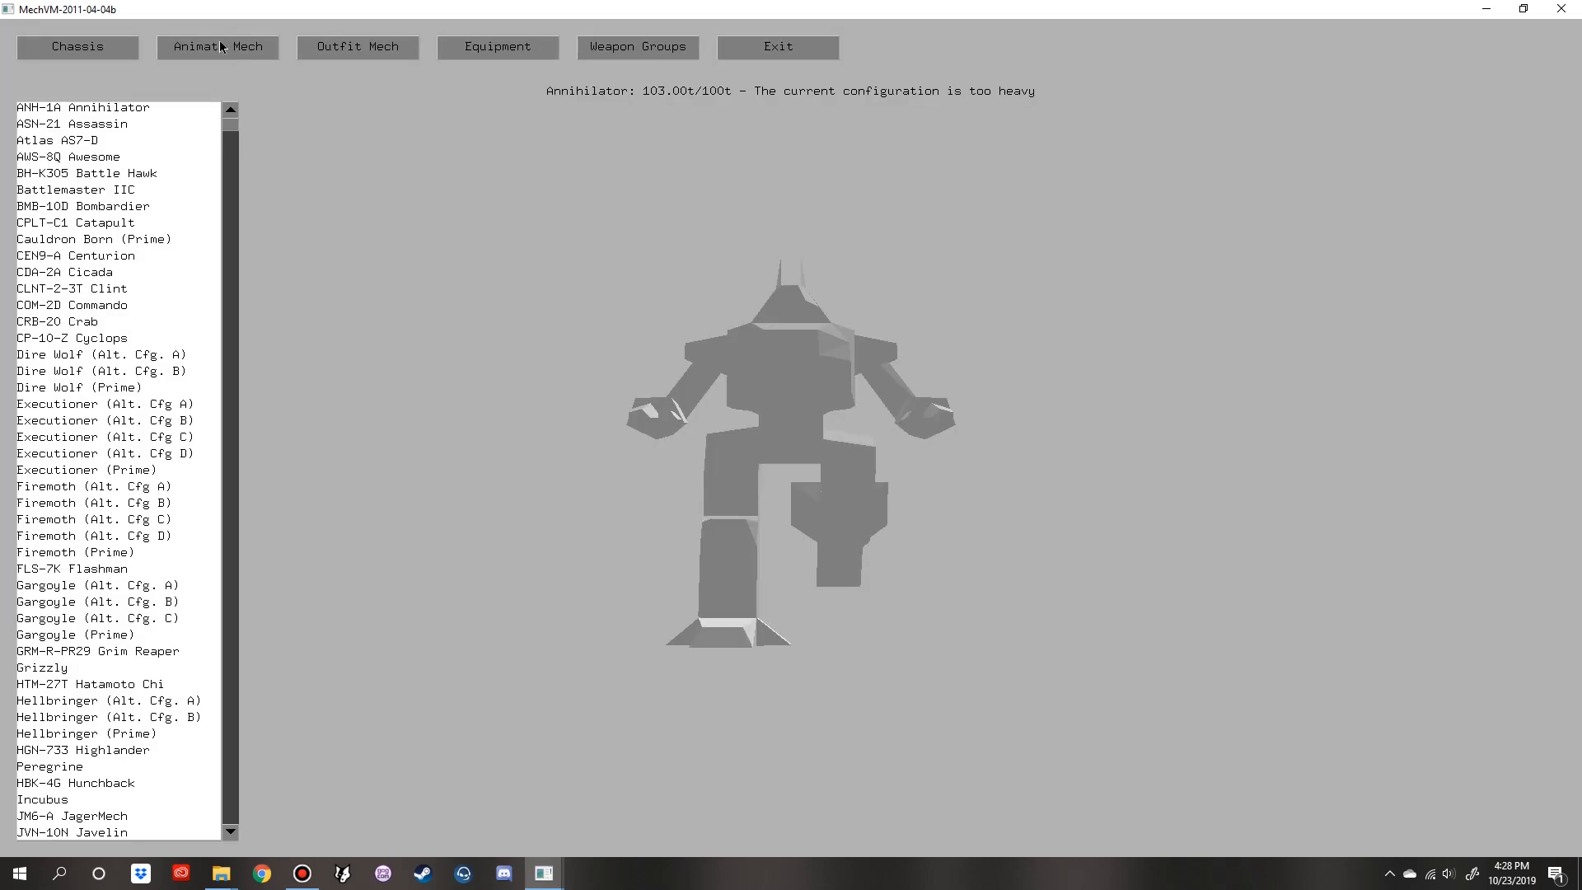
left_click(83, 191)
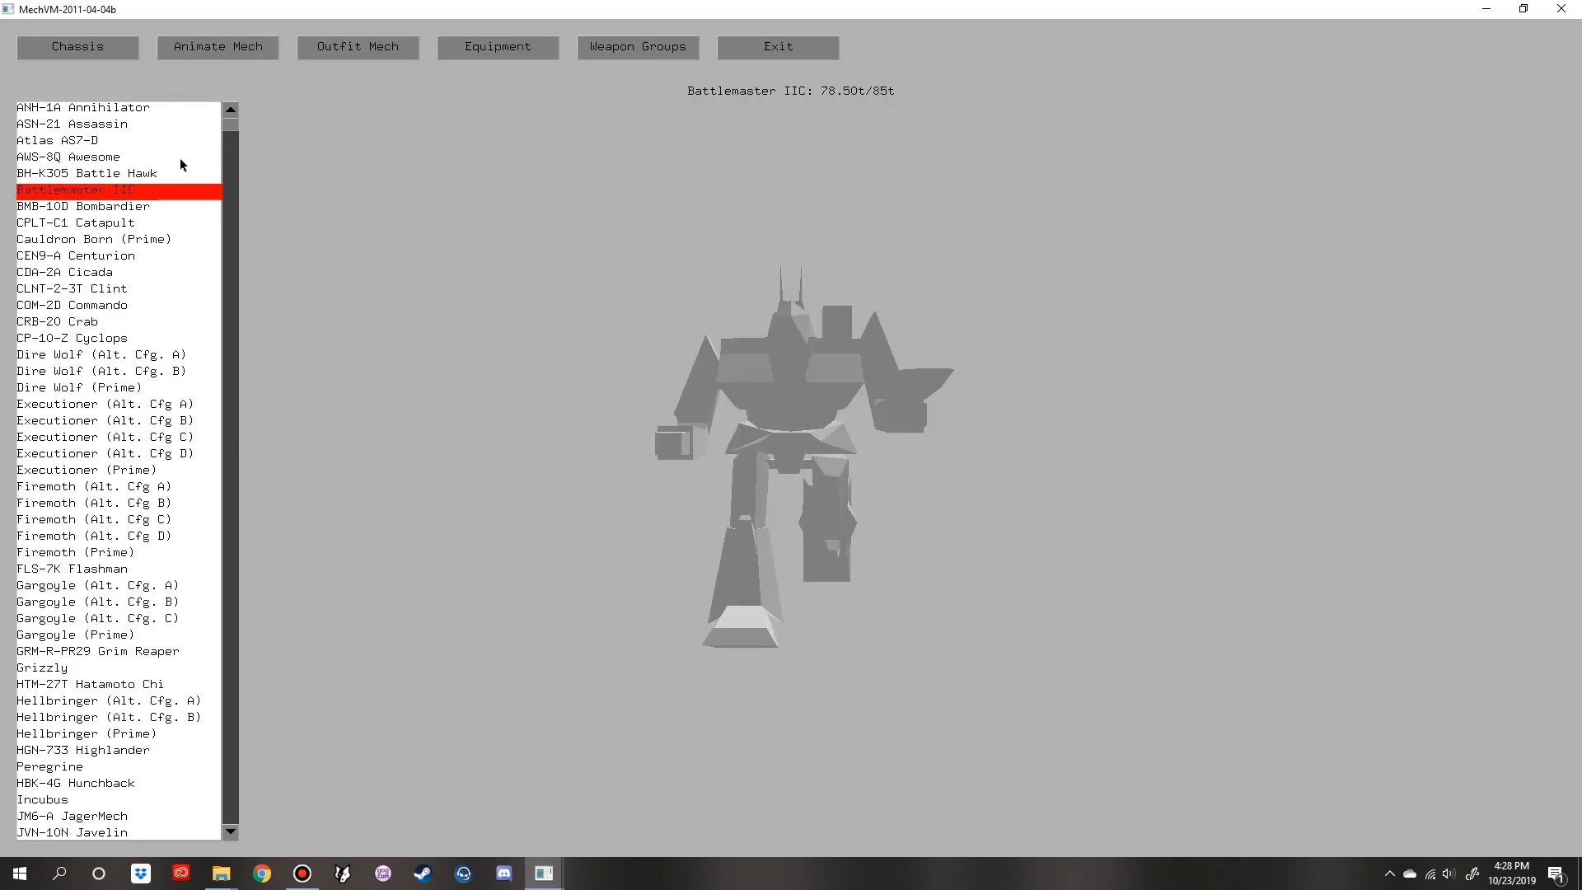
left_click_drag(230, 124, 226, 228)
left_click(91, 387)
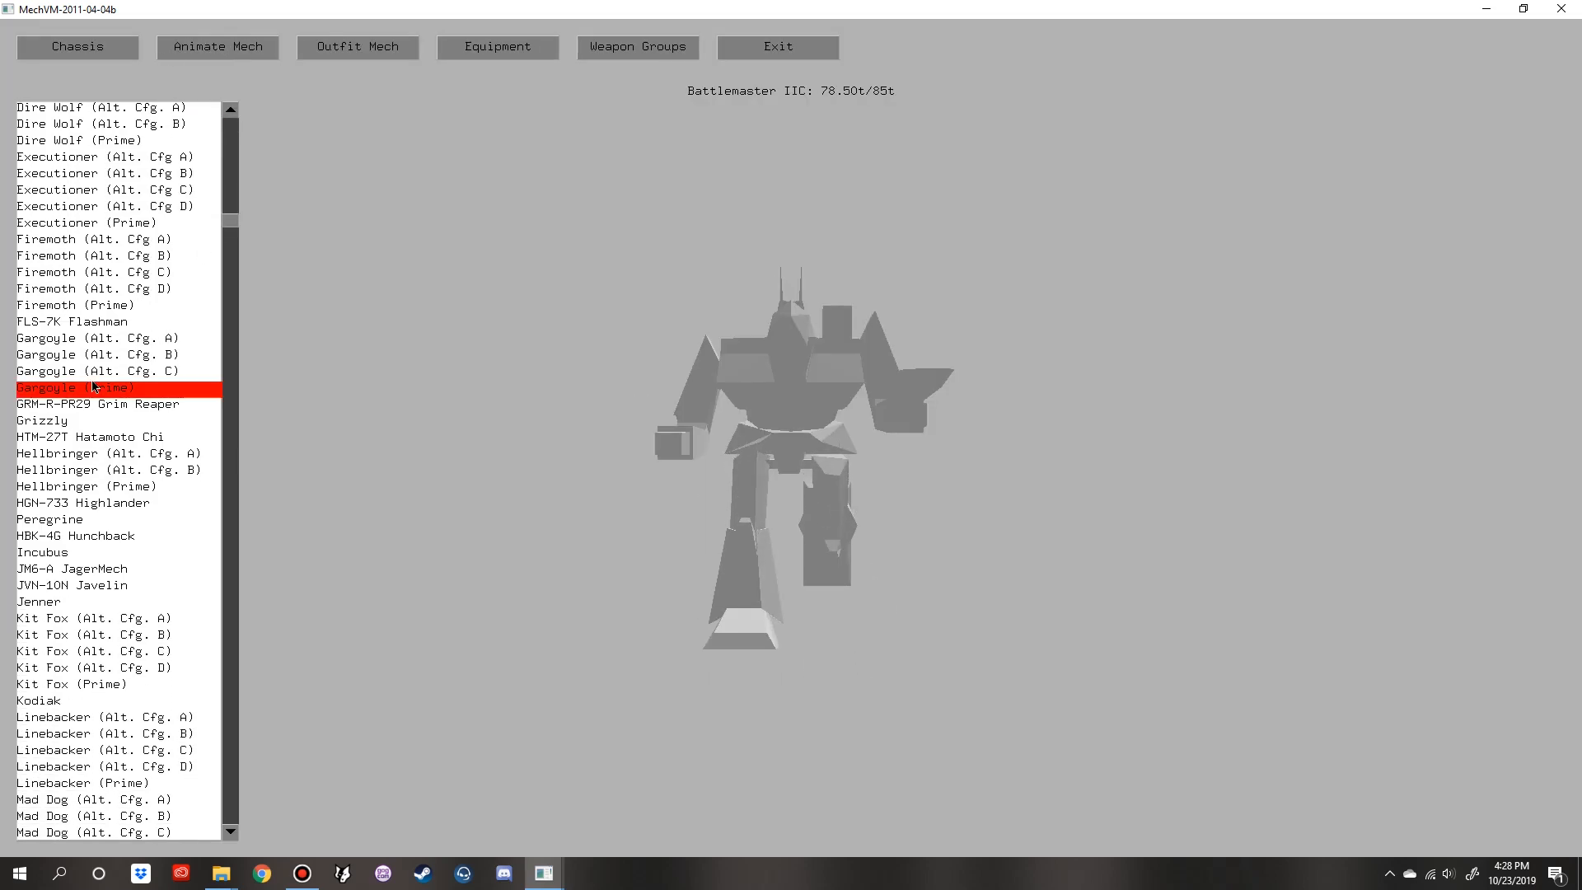
left_click(99, 371)
left_click(114, 321)
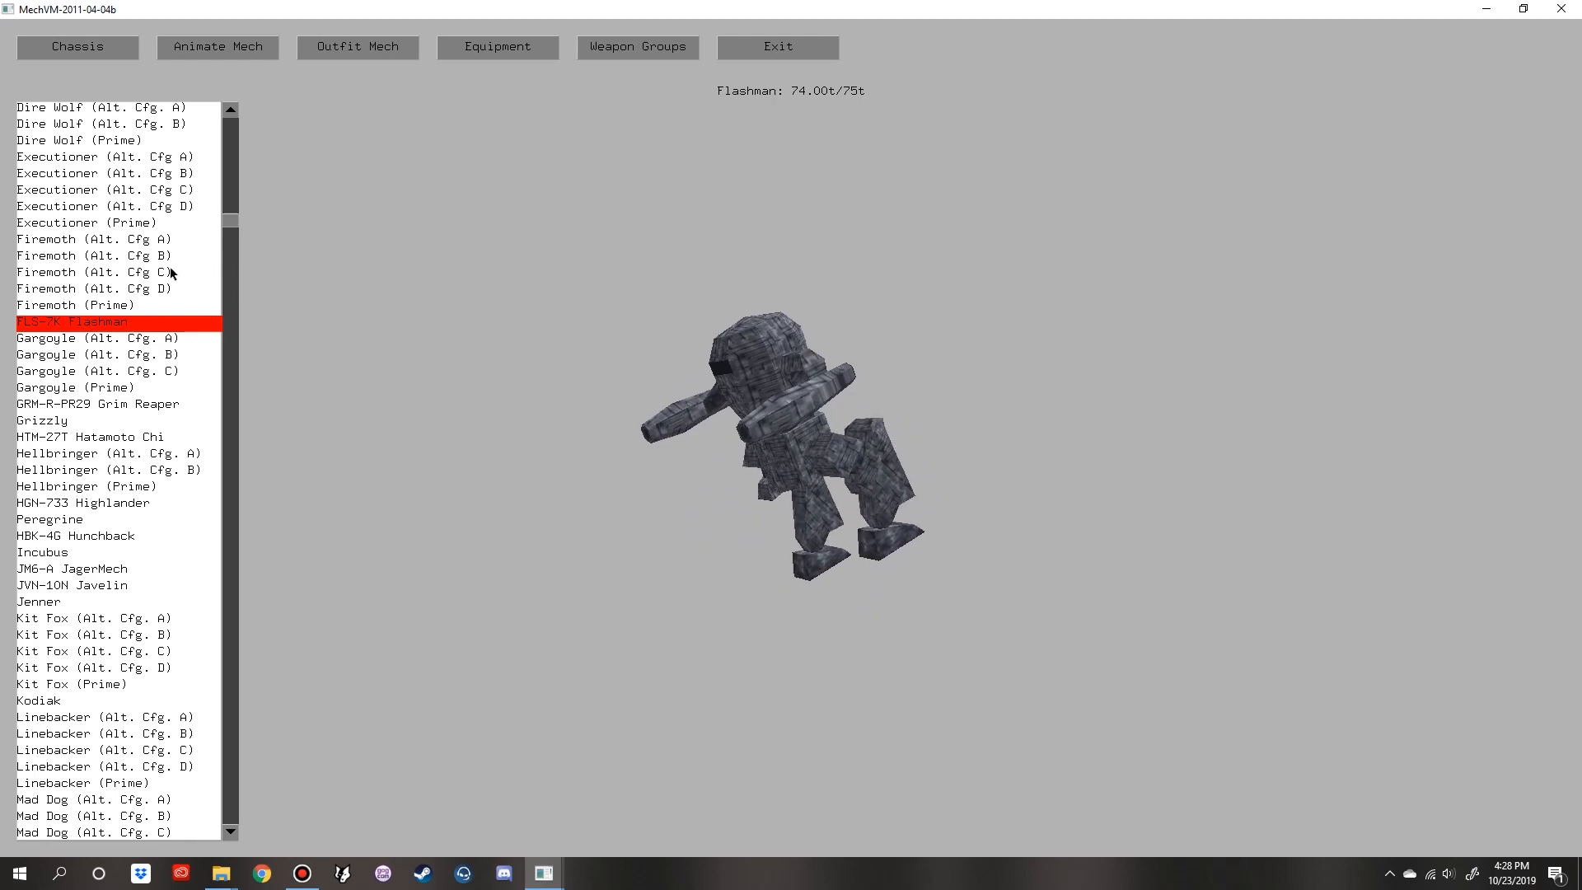
left_click_drag(230, 223, 236, 264)
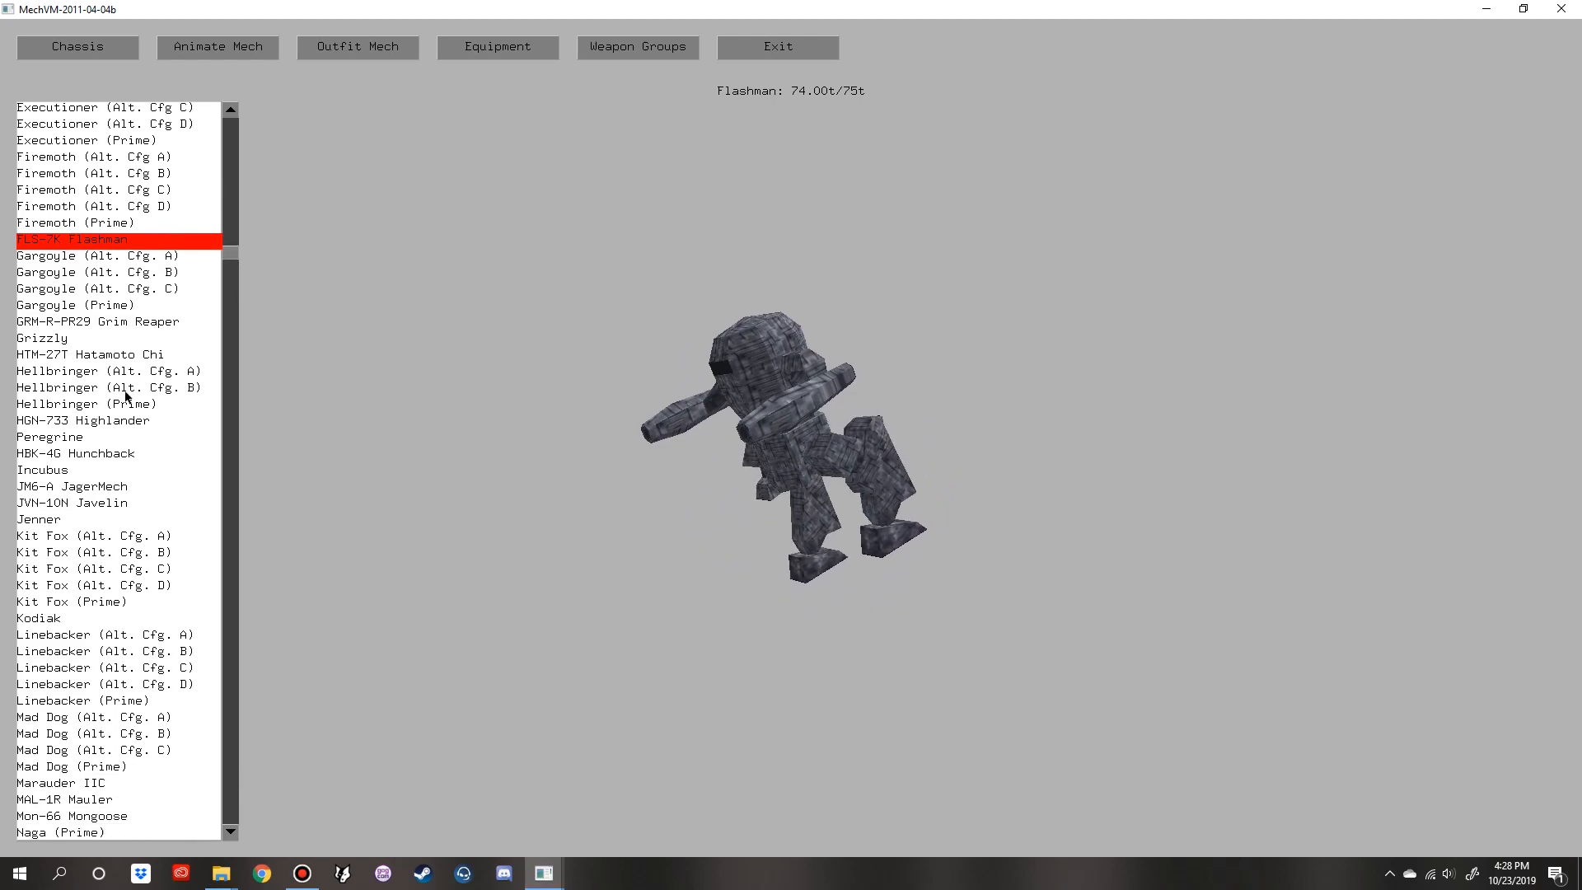
left_click(90, 387)
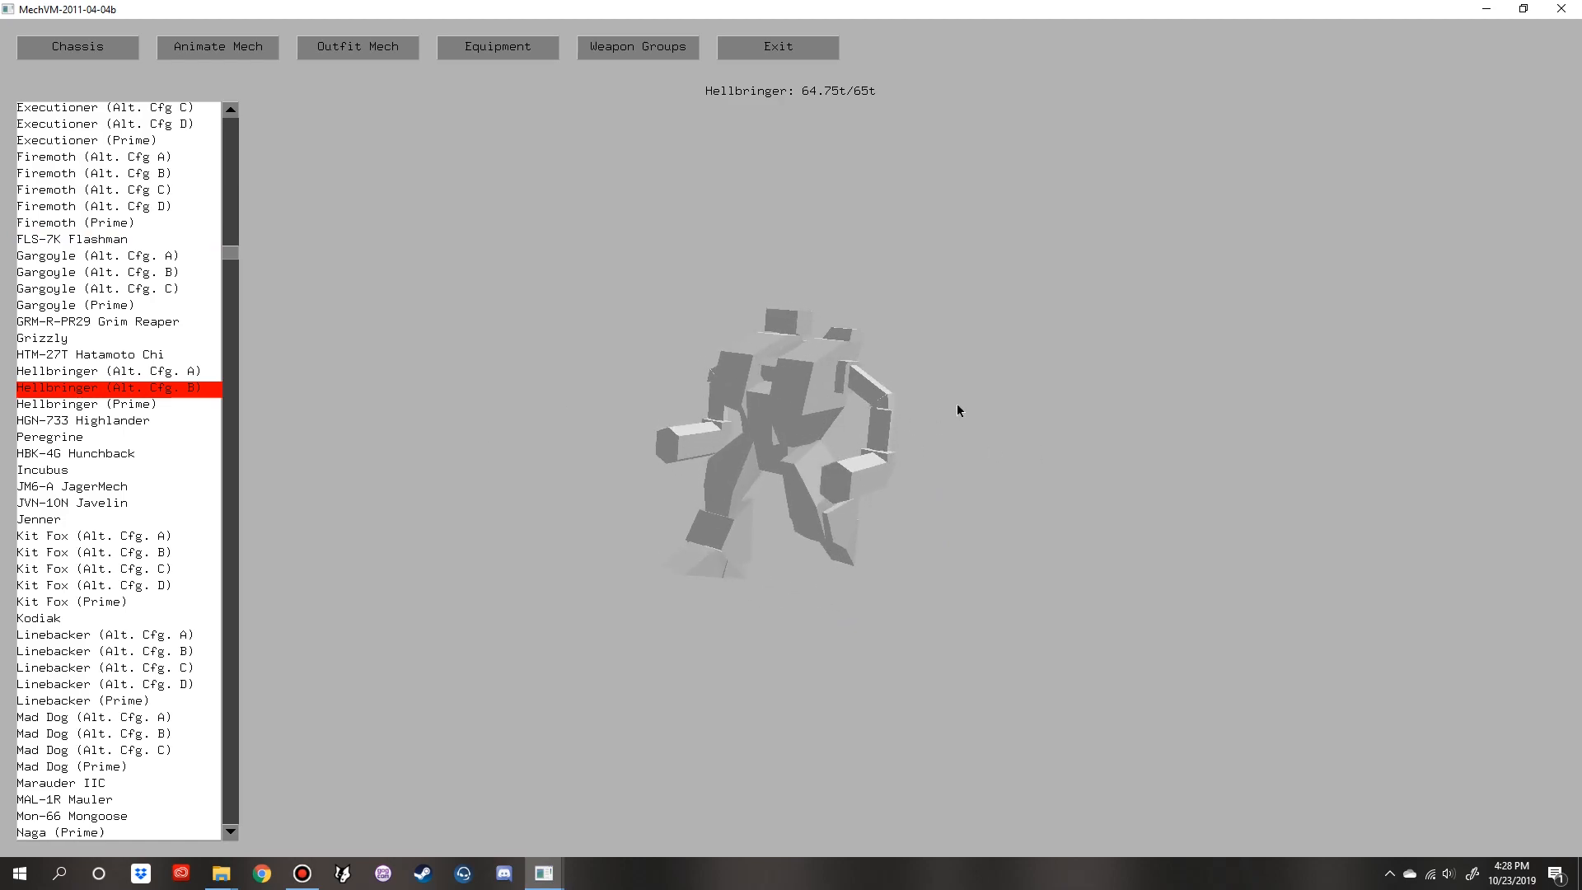
left_click_drag(230, 262, 234, 300)
left_click(109, 373)
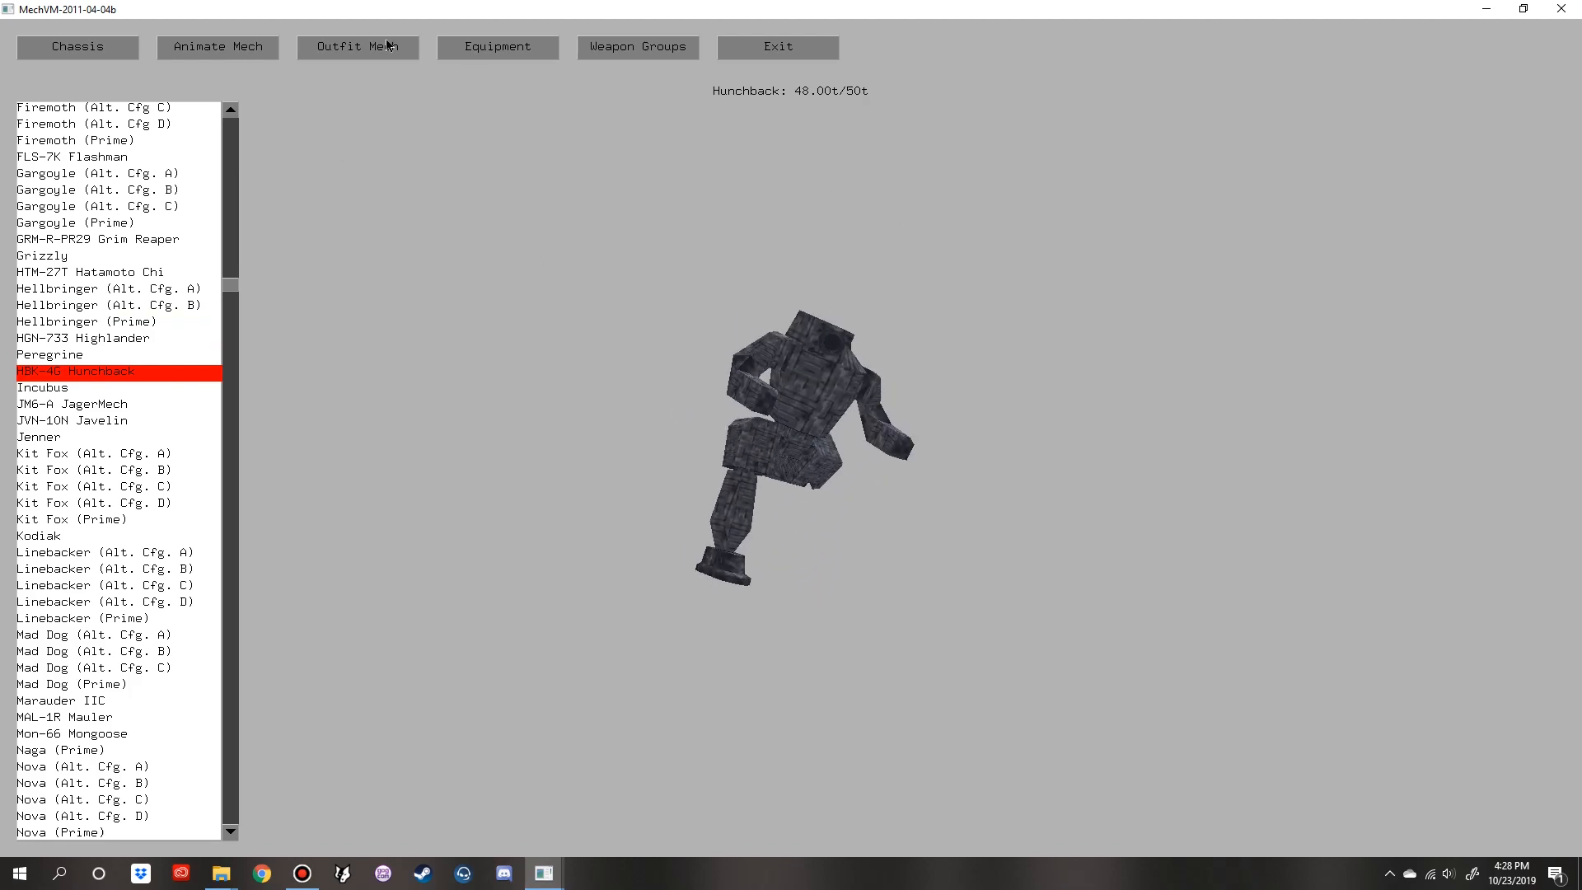
left_click(774, 47)
- List the playable campaigns, select MW2: Mercenaries (DOS, DosBox), and close MechVM
left_click(119, 64)
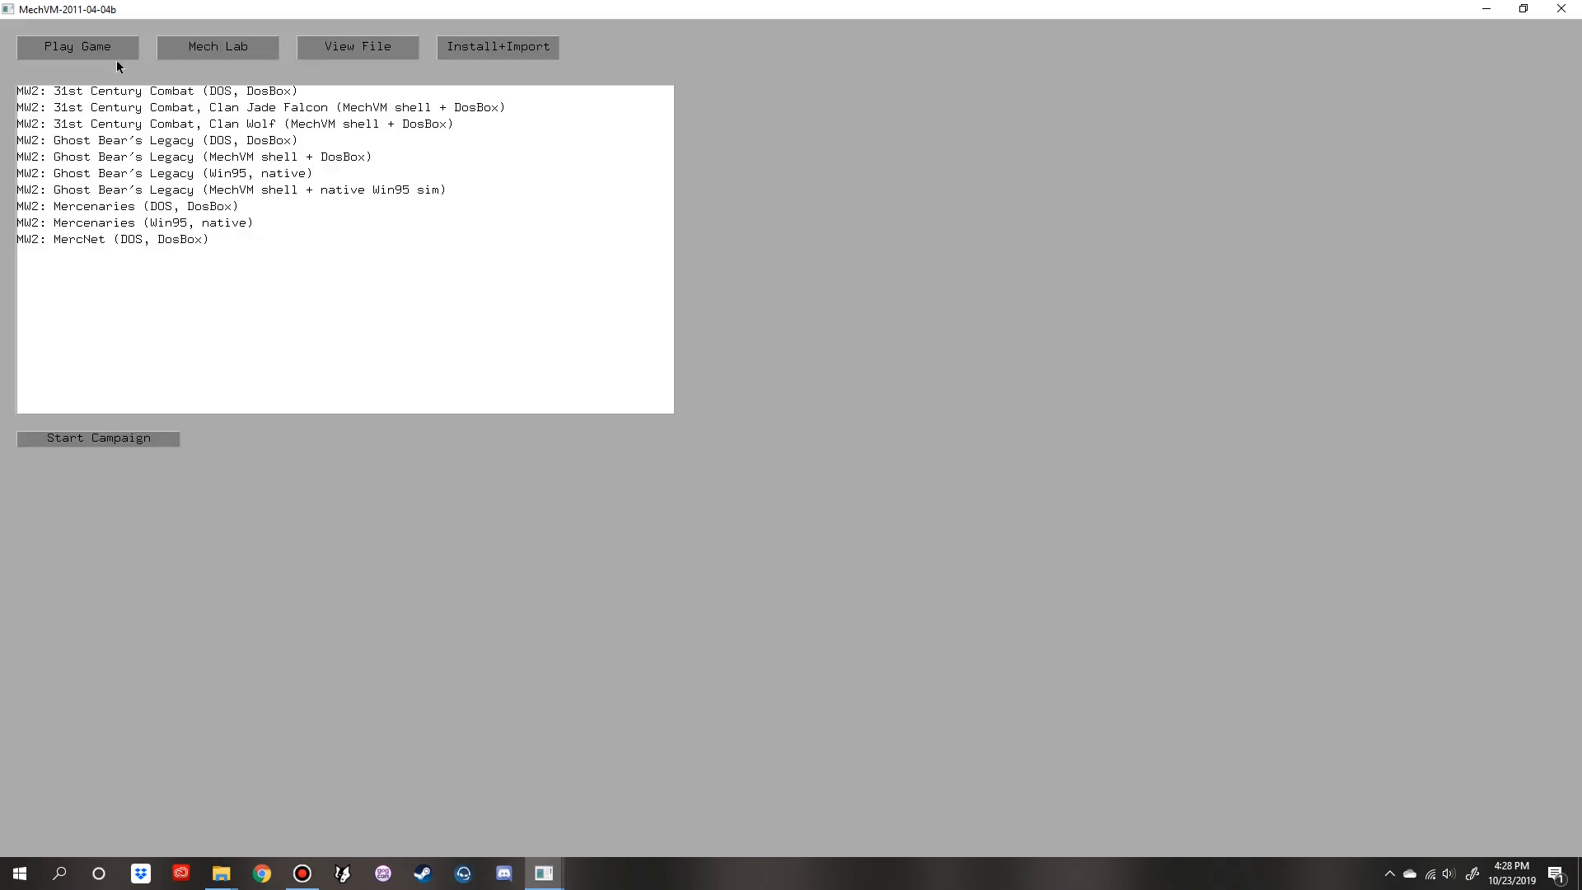
left_click(113, 210)
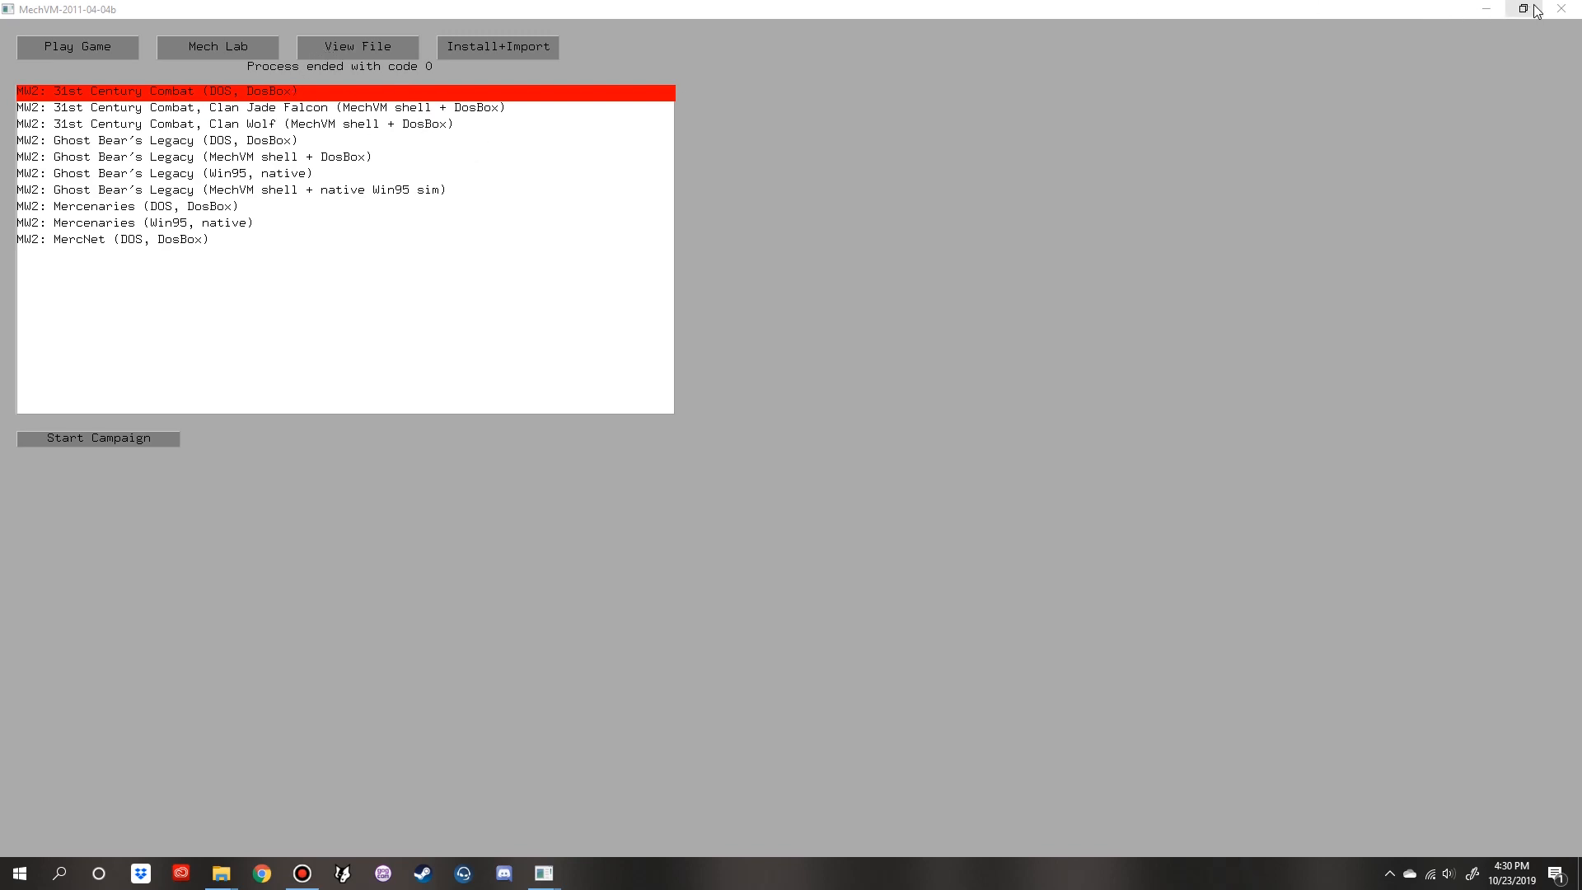
left_click(1560, 9)
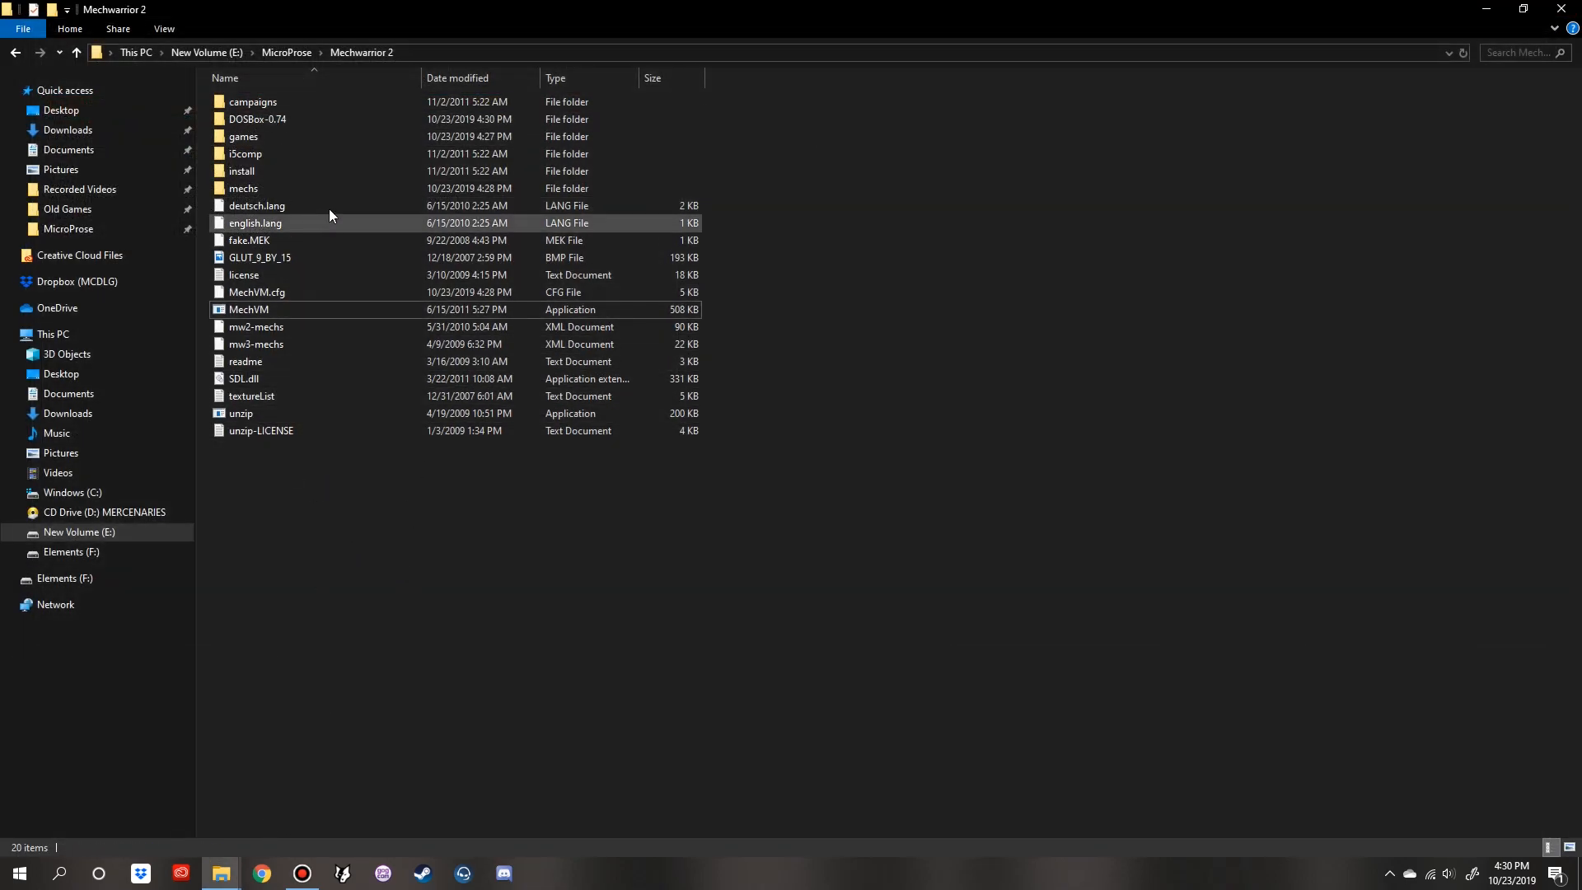
- Locate the GAMEKEY-Sortek.MAP and INPUT-Sortek.MAP files in the MW 2 folder under Old Games
mouse_move(221, 872)
left_click(175, 829)
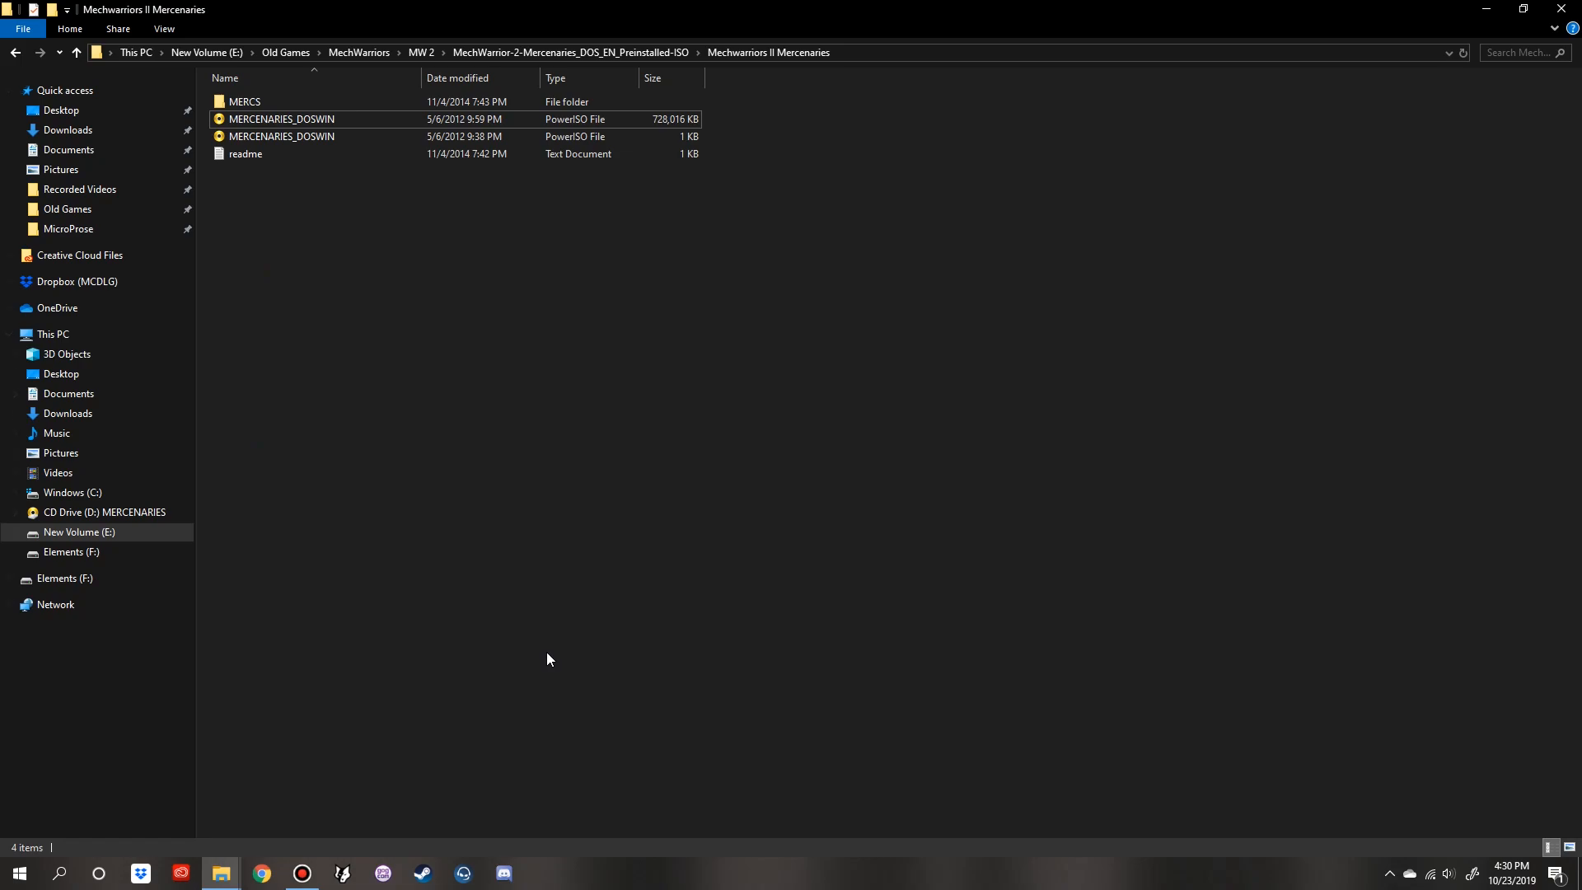
left_click(424, 52)
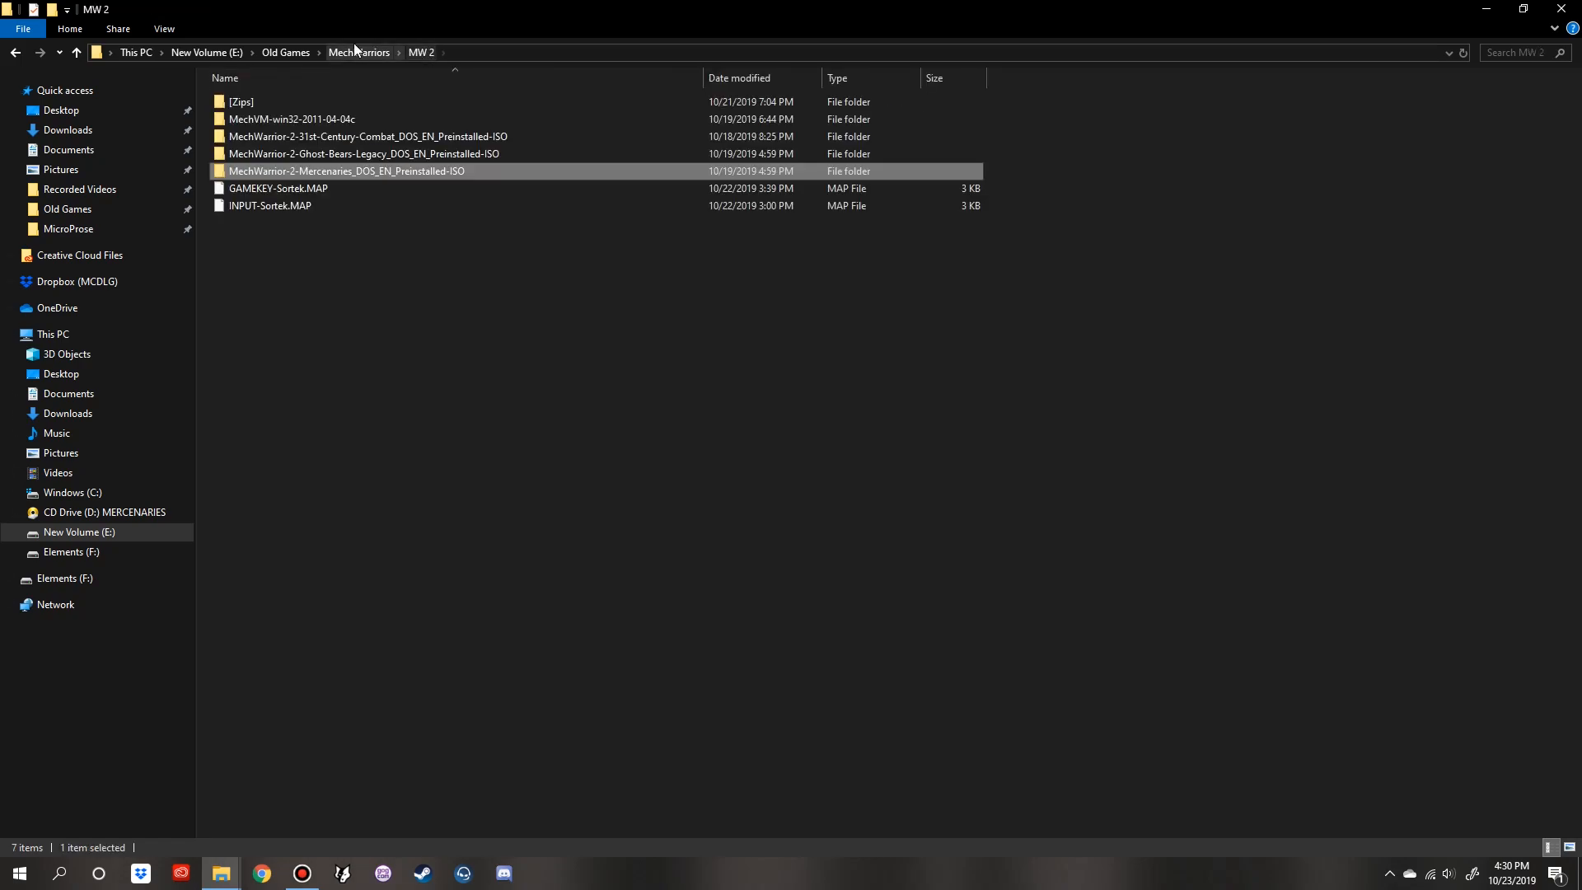
key("Down")
key("Down")
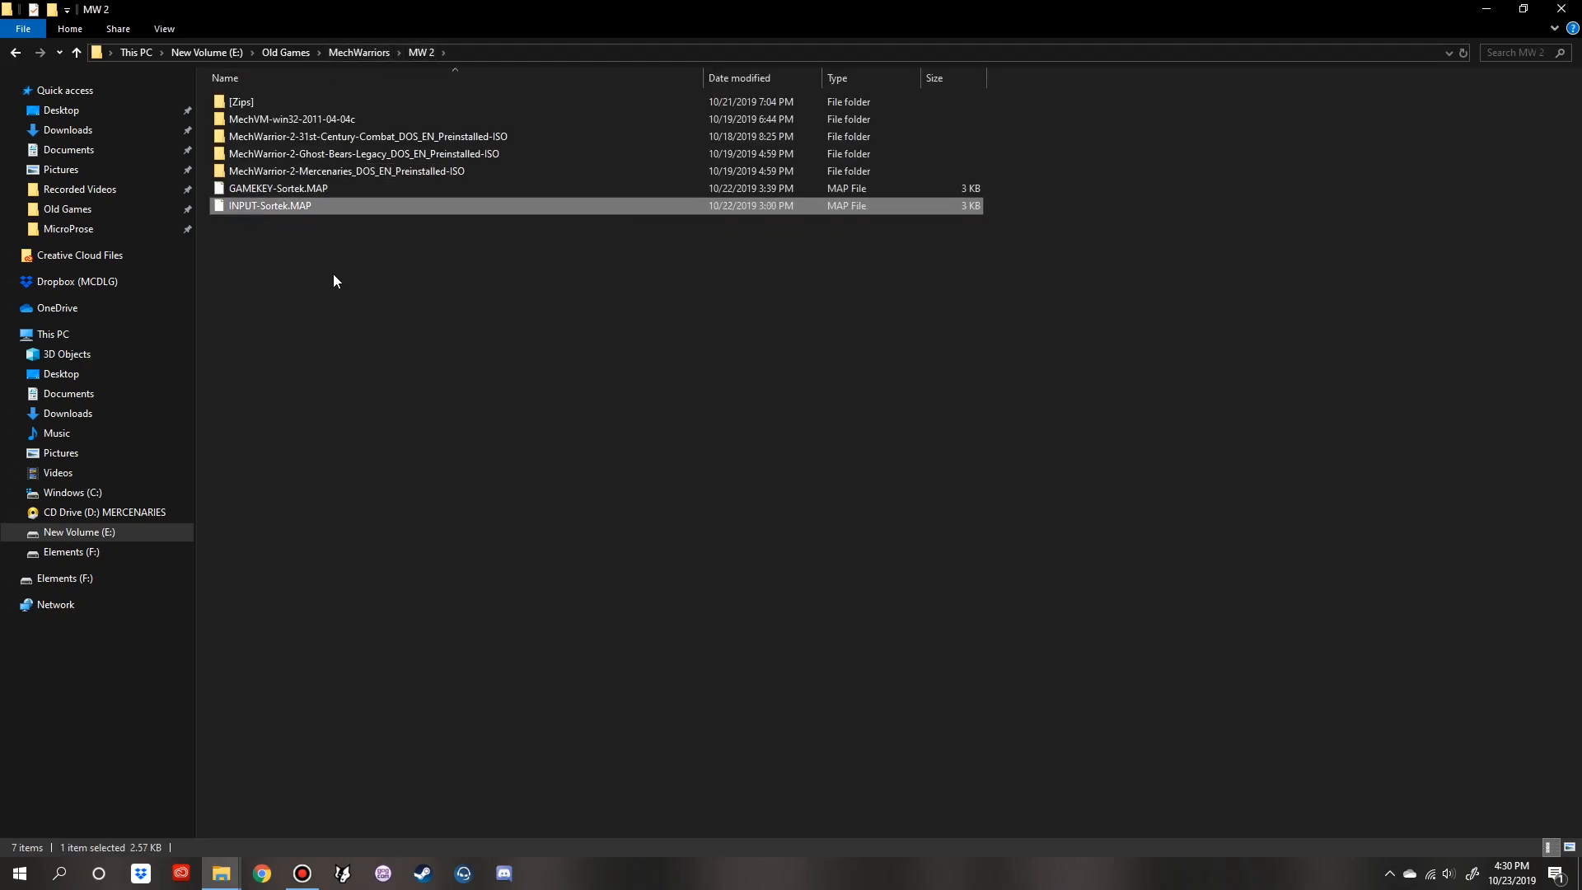
left_click(290, 220)
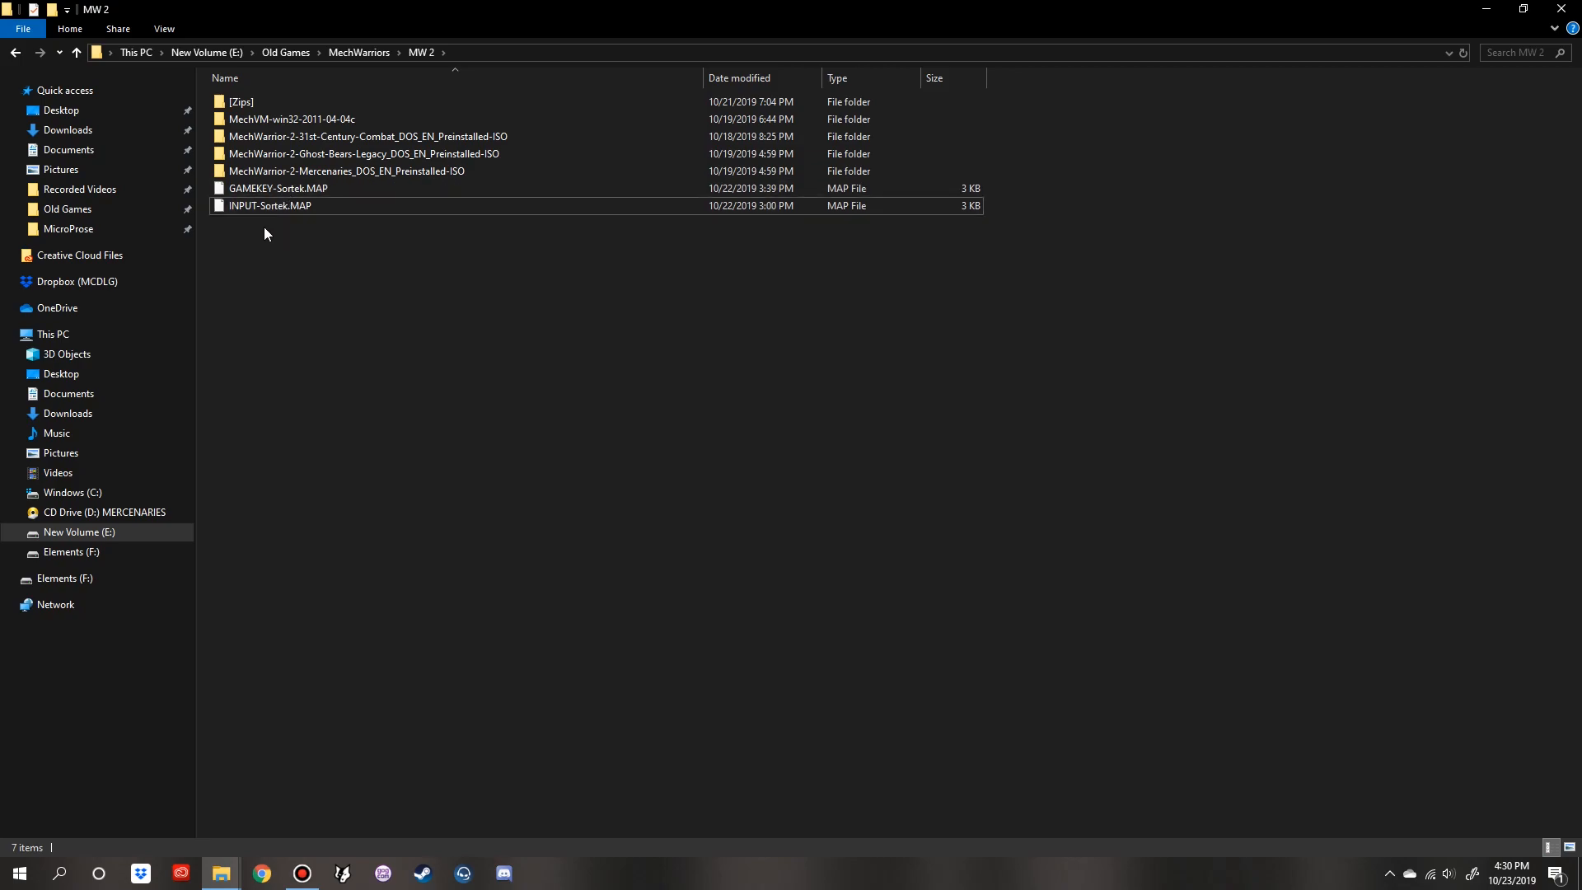
- Open the mw2-31st folder inside the games folder of the MicroProse Mechwarrior 2 installation
left_click(221, 874)
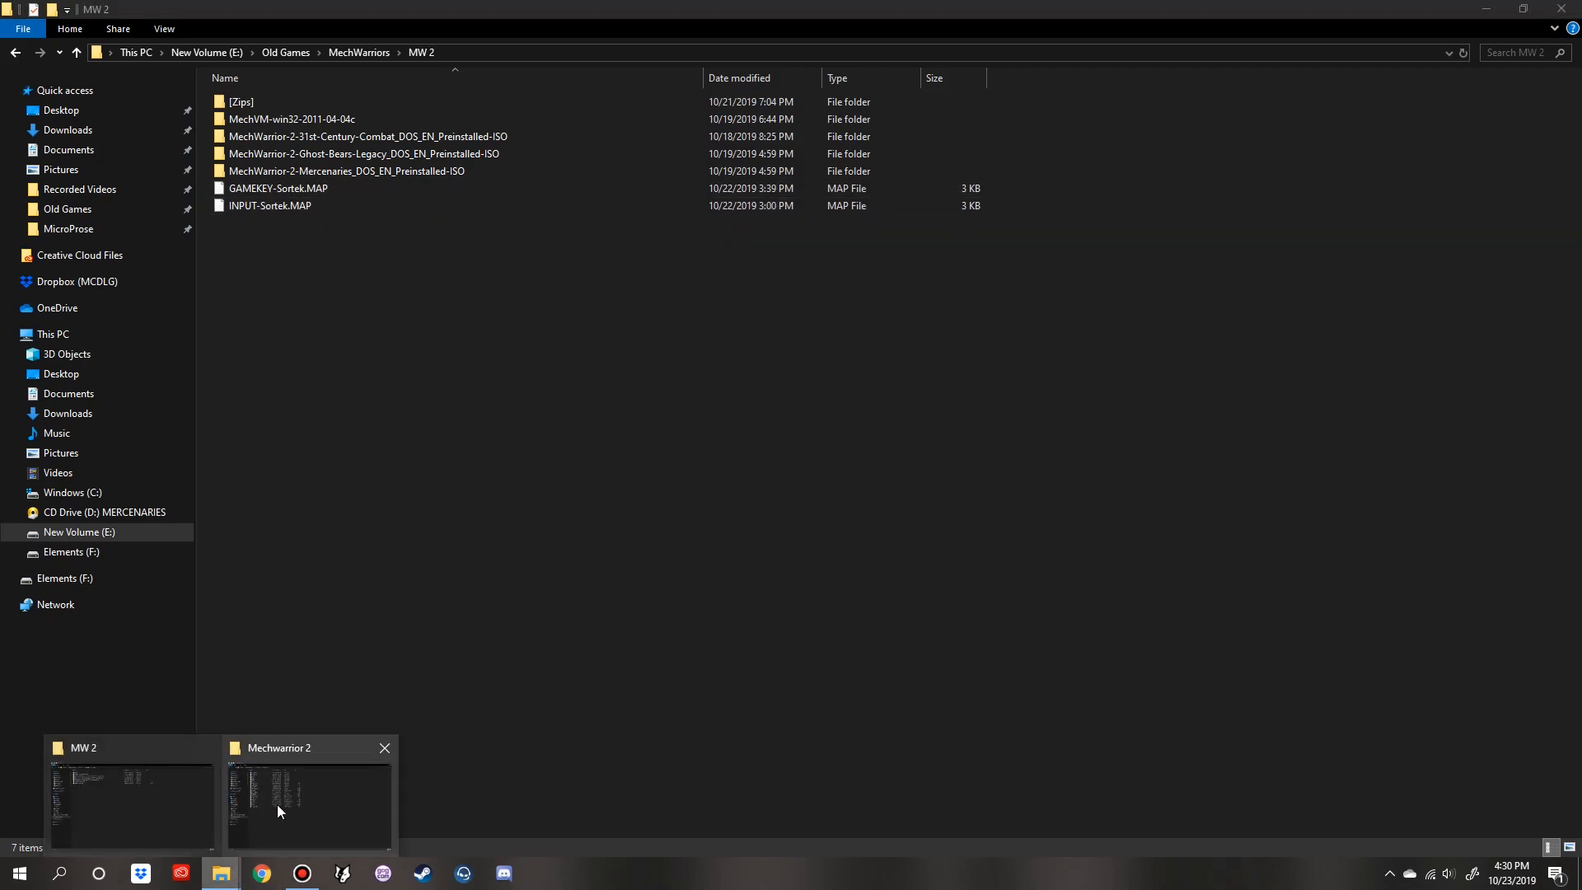
left_click(278, 813)
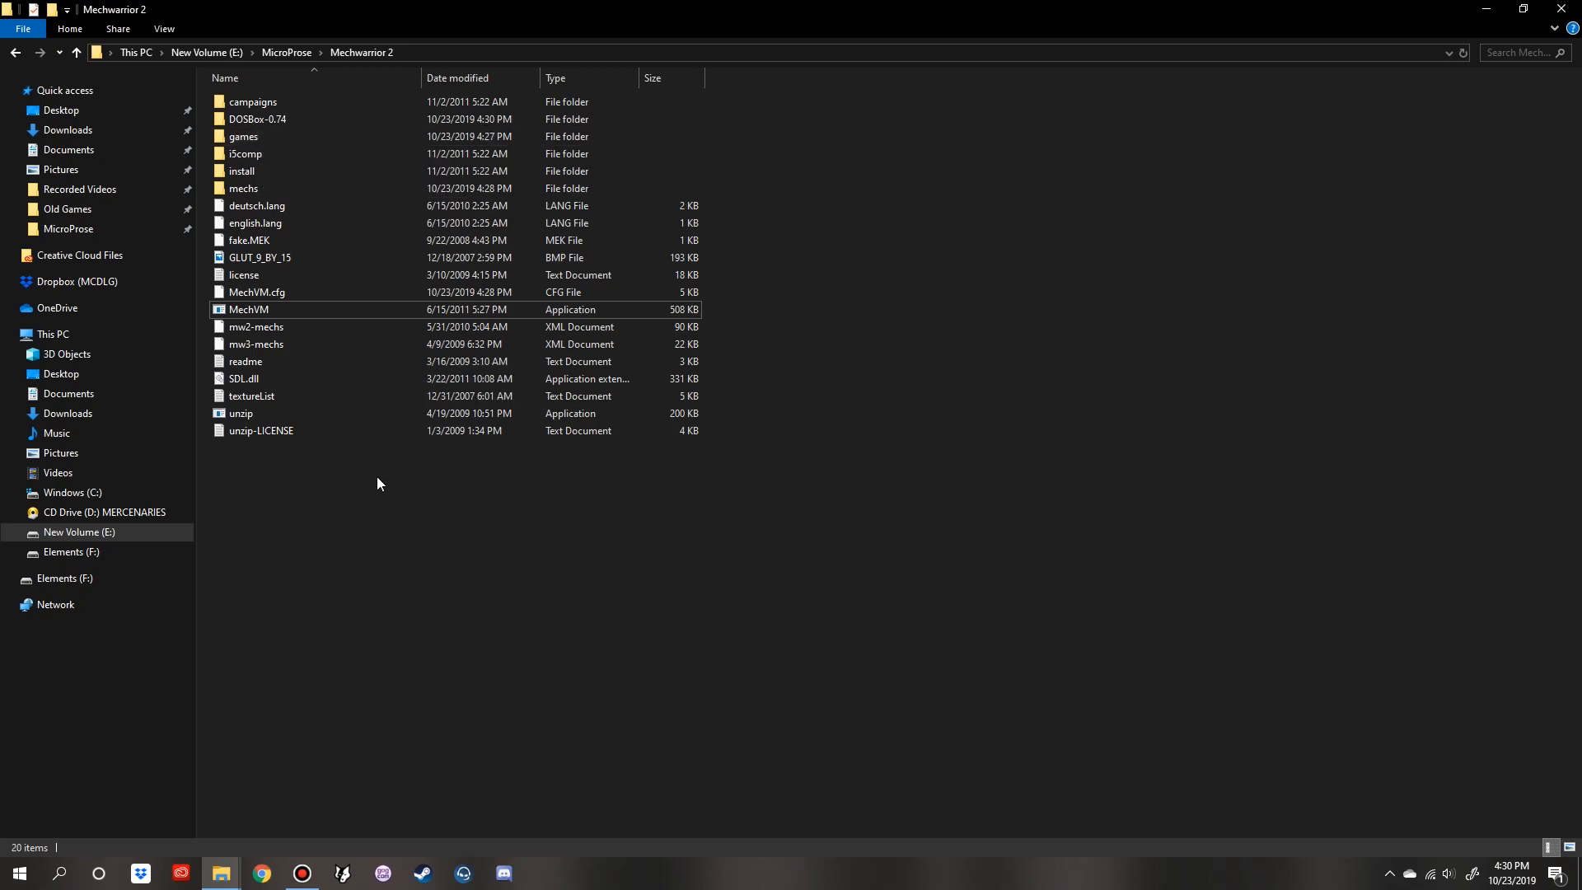
double_click(244, 138)
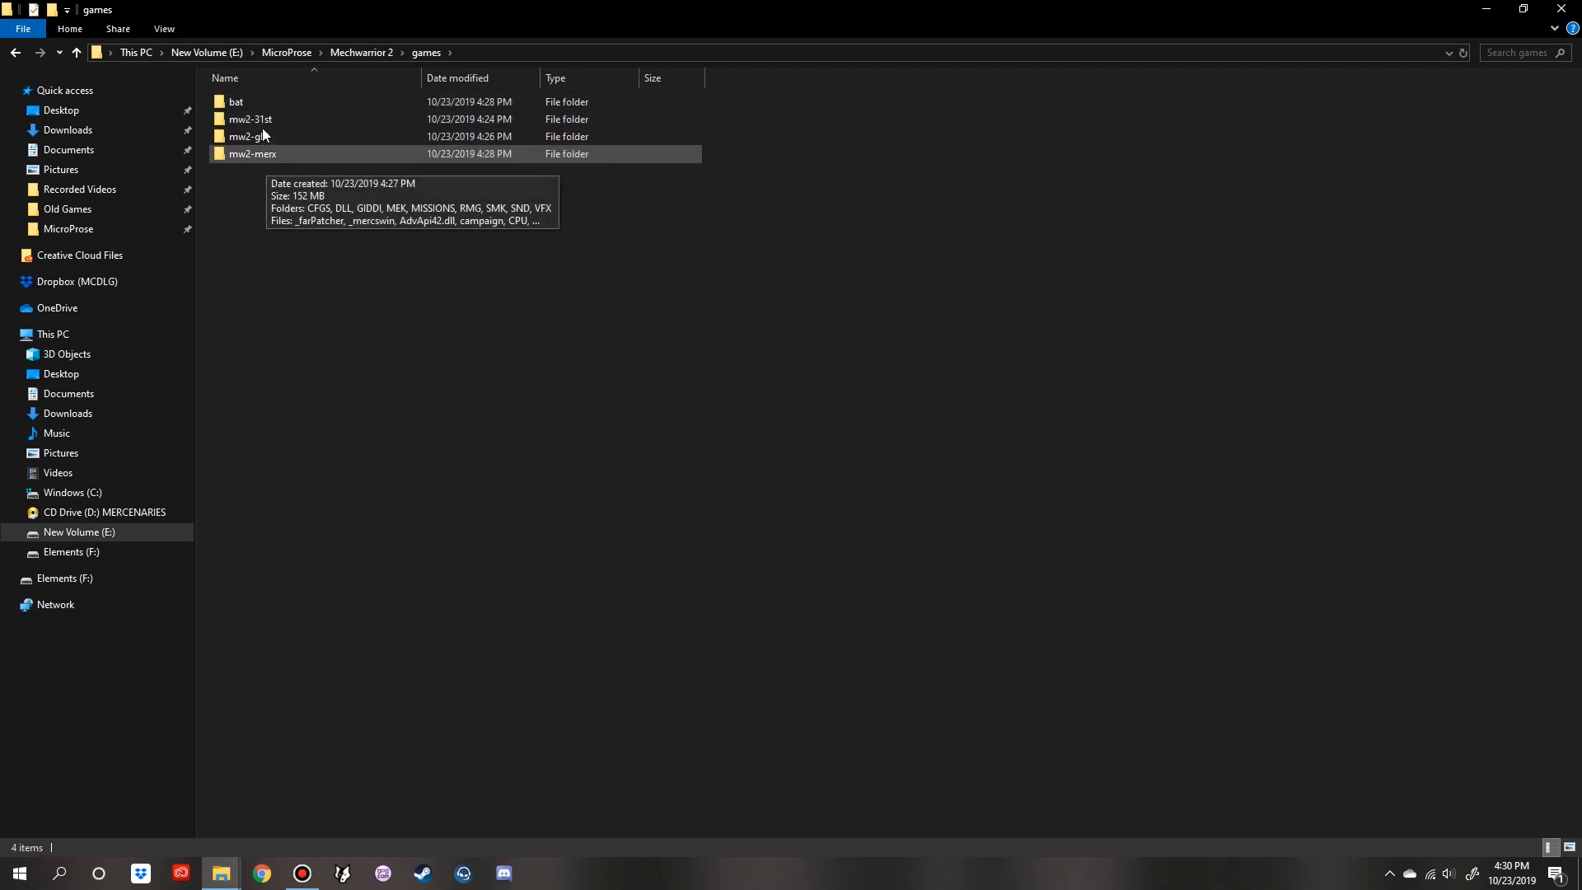
double_click(262, 122)
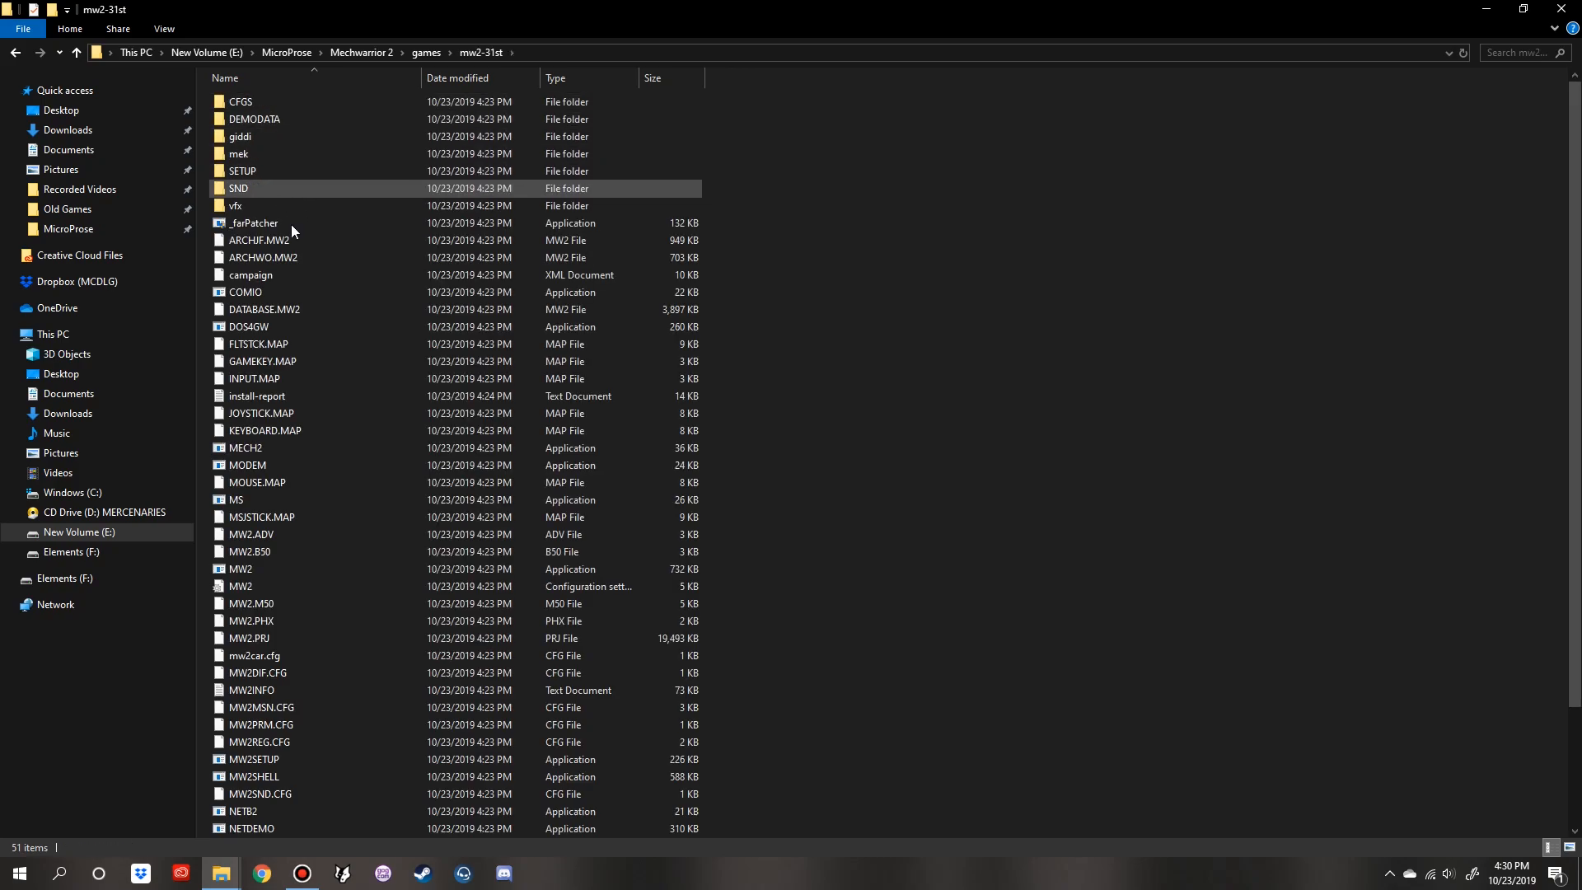
- Rename the original GAMEKEY.MAP file in the mw2-31st folder to GAMEKEY-OLD.MAP
left_click(260, 357)
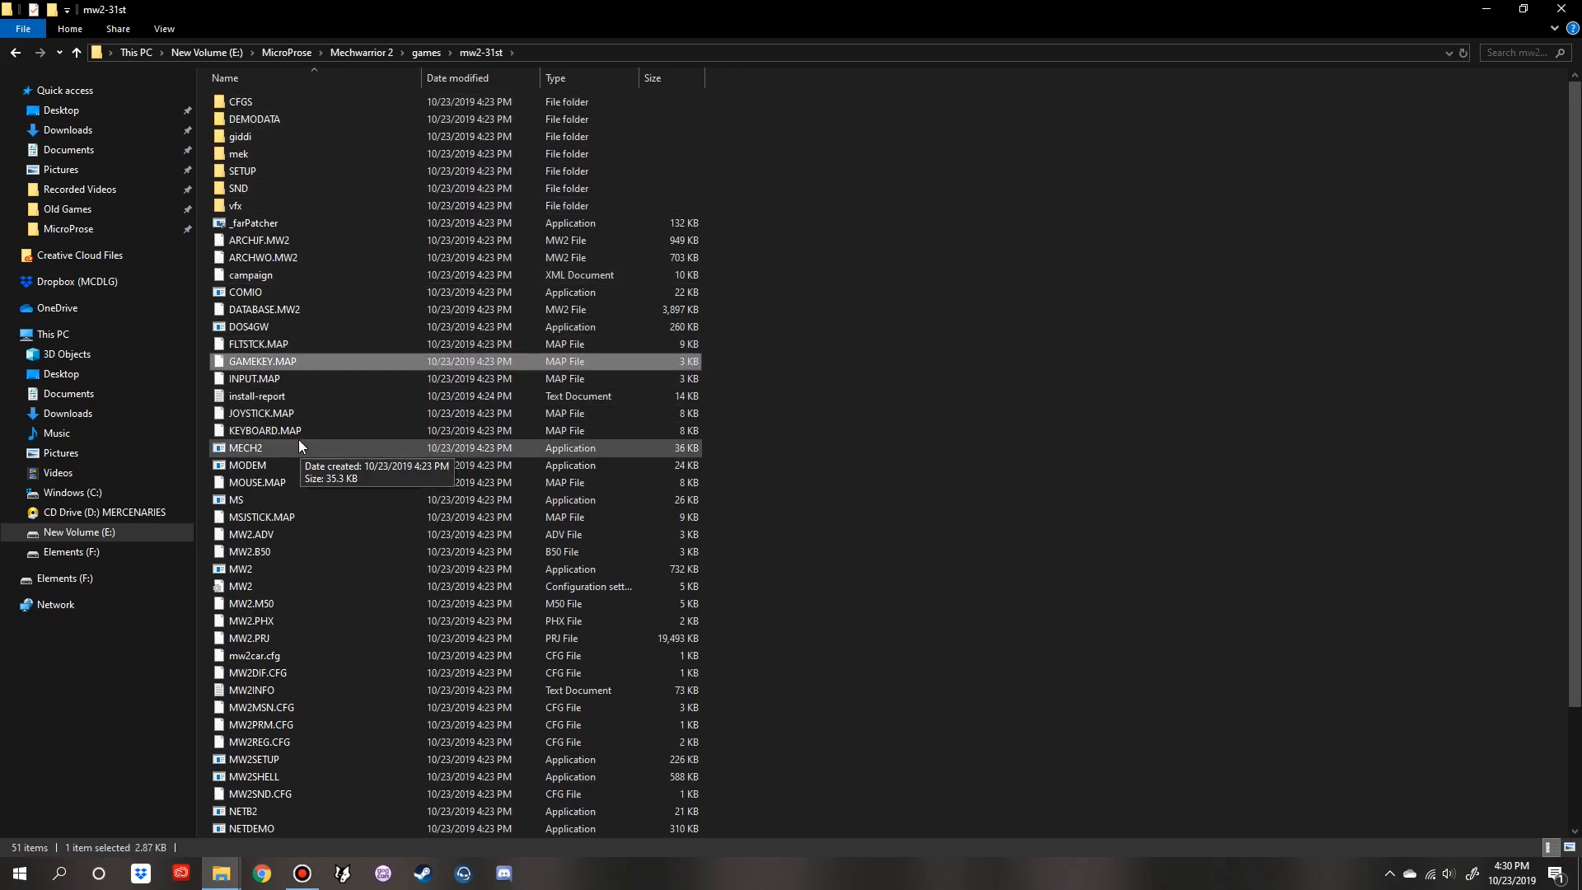
right_click(261, 364)
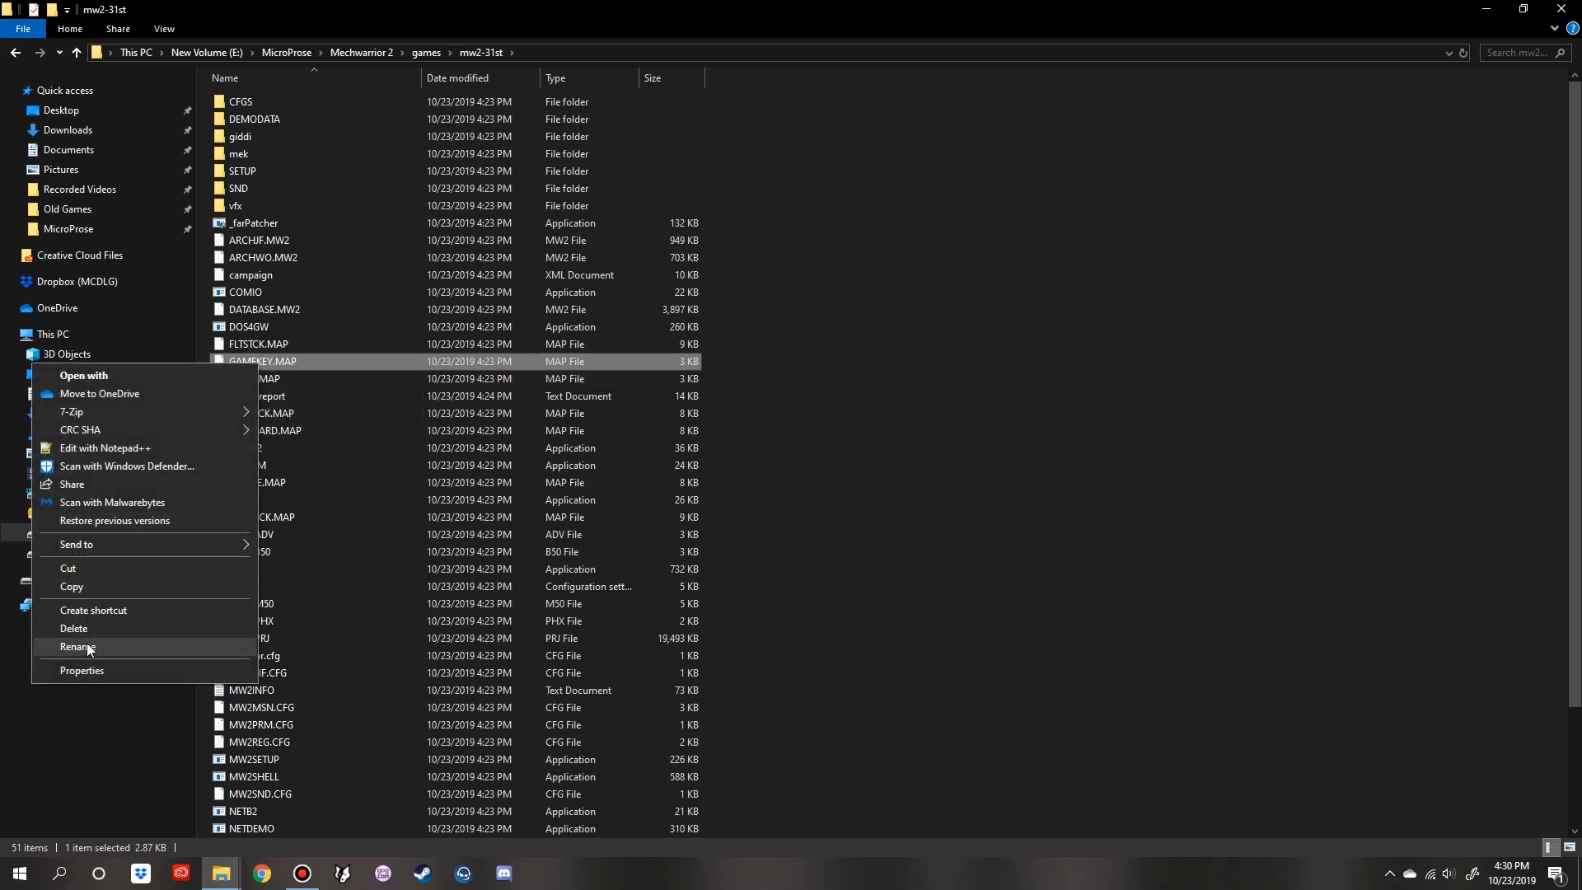
left_click(88, 647)
key("Right")
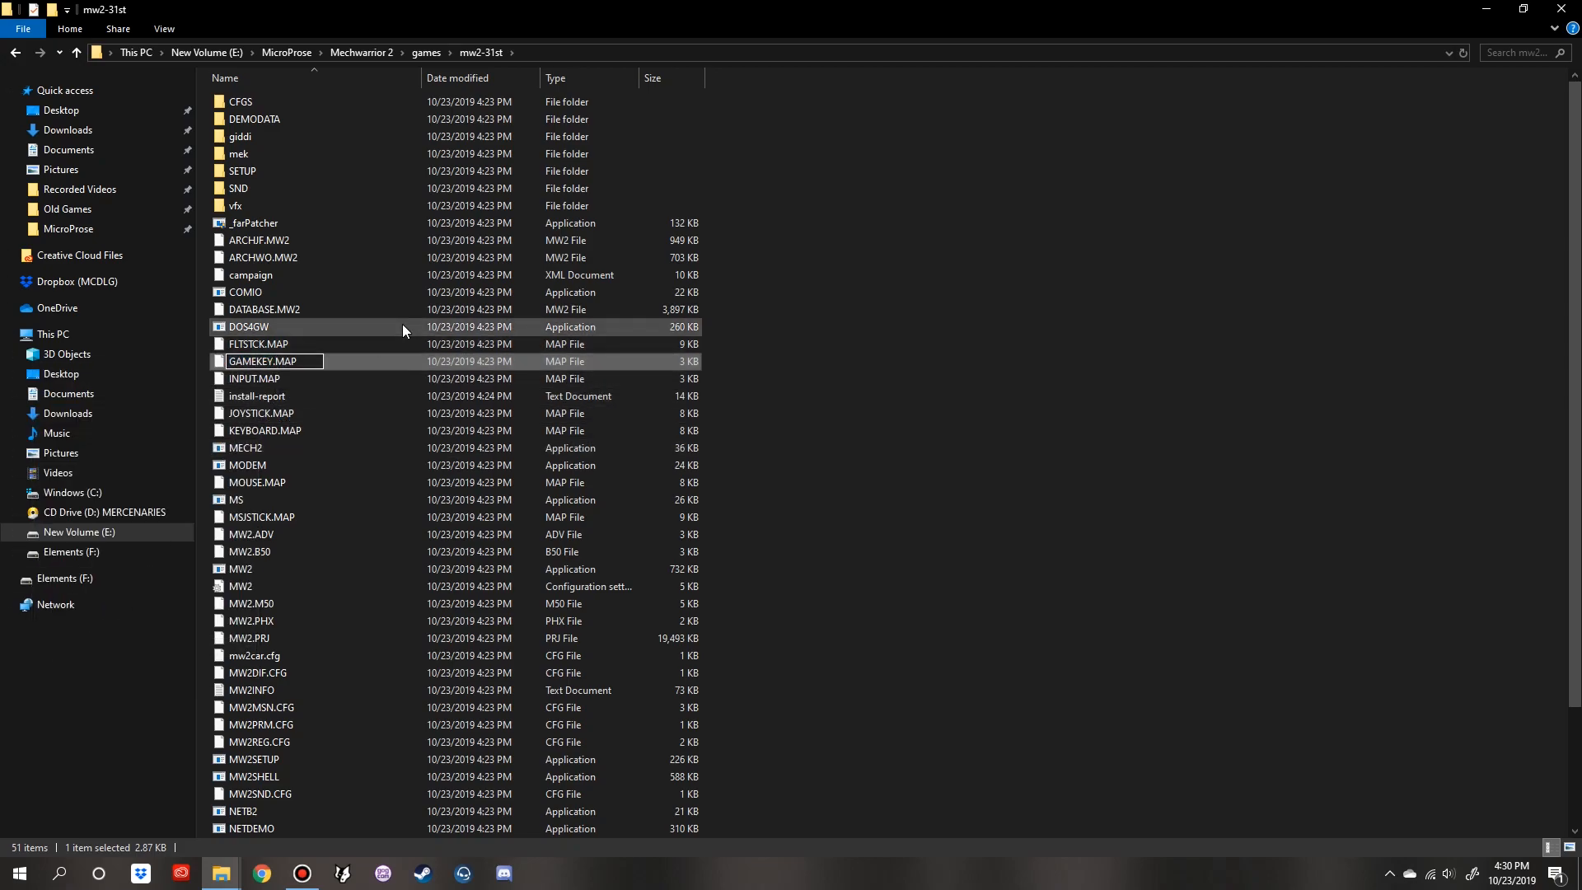
type("-OLD")
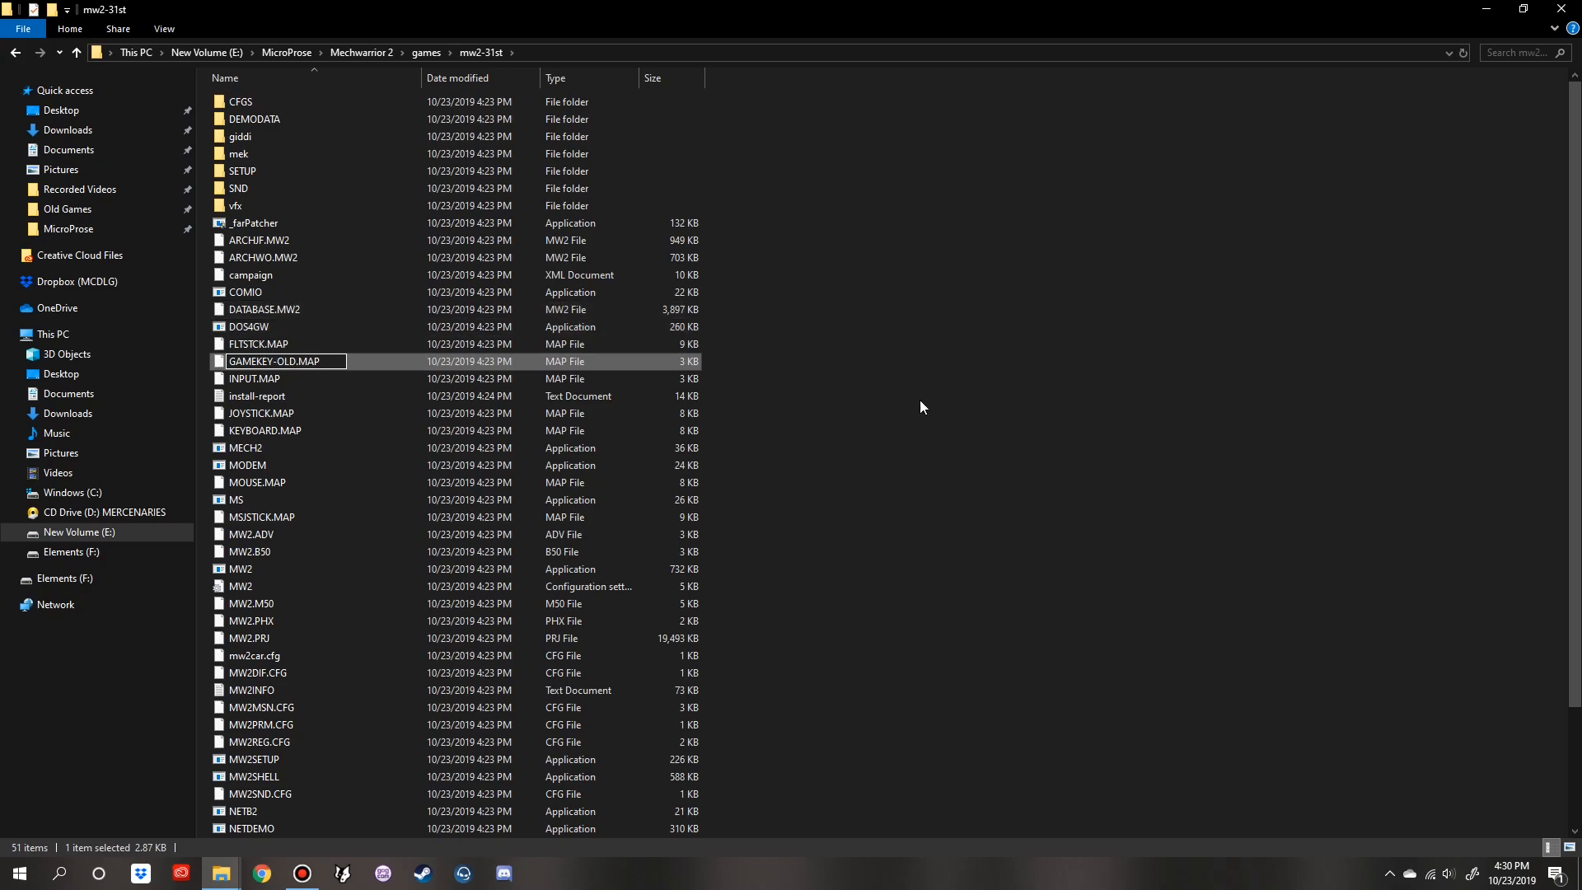
key("Return")
- Rename the original INPUT.MAP file in the mw2-31st folder to INPUT-OLD.MAP
right_click(264, 381)
left_click(89, 667)
key("Right")
type("-OLD")
key("Return")
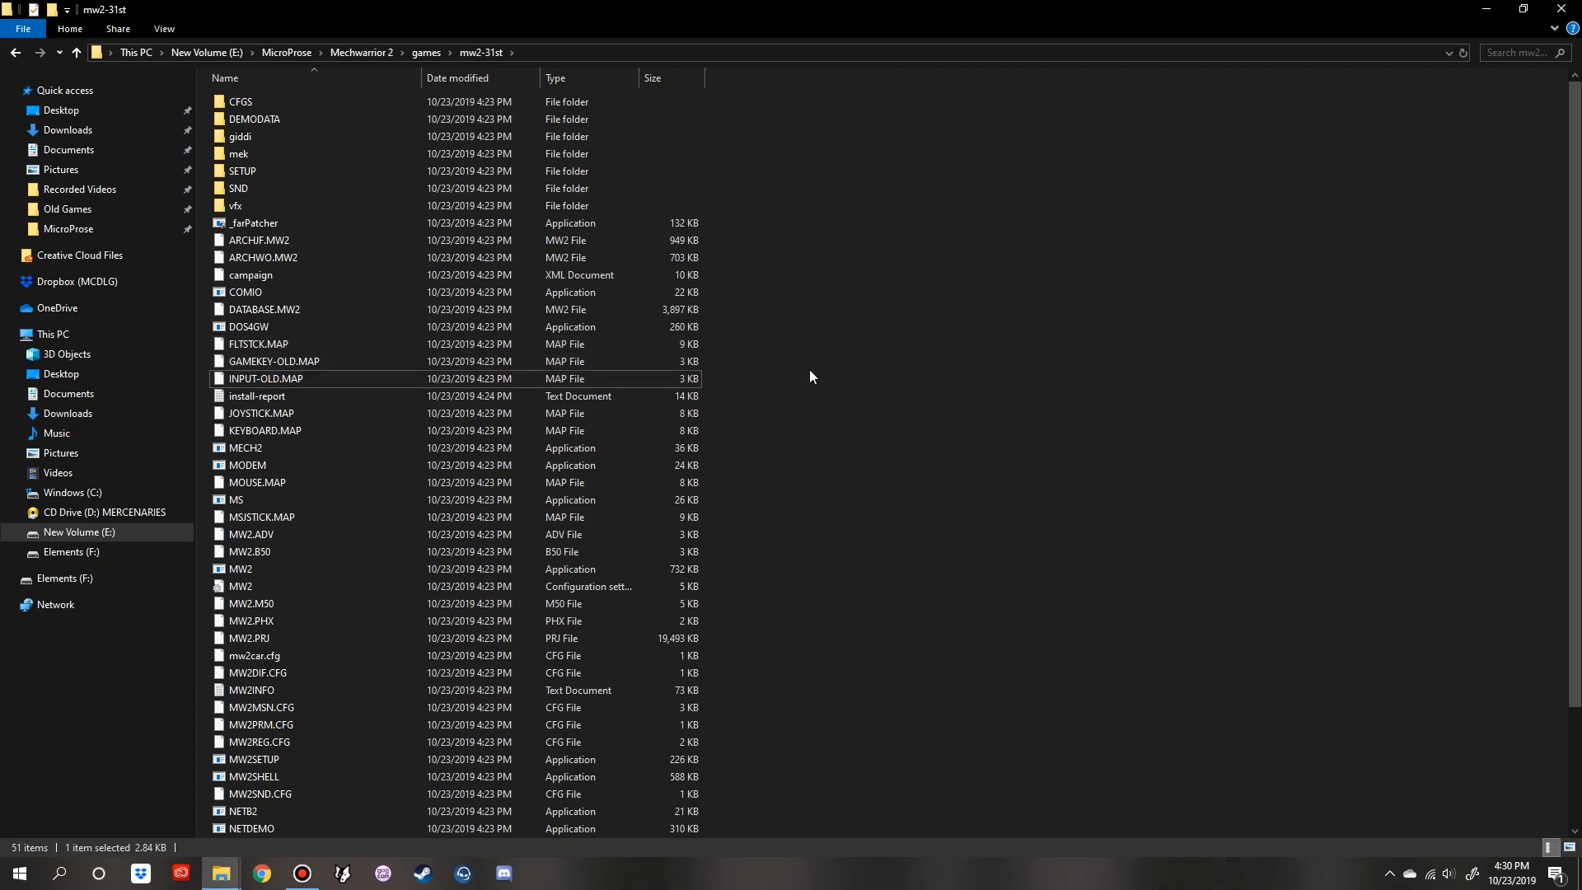
- Copy GAMEKEY-Sortek.MAP and INPUT-Sortek.MAP from the MW 2 folder into the mw2-31st folder
key("alt+Tab")
left_click(319, 188)
left_click(279, 205, "shift")
key("ctrl+c")
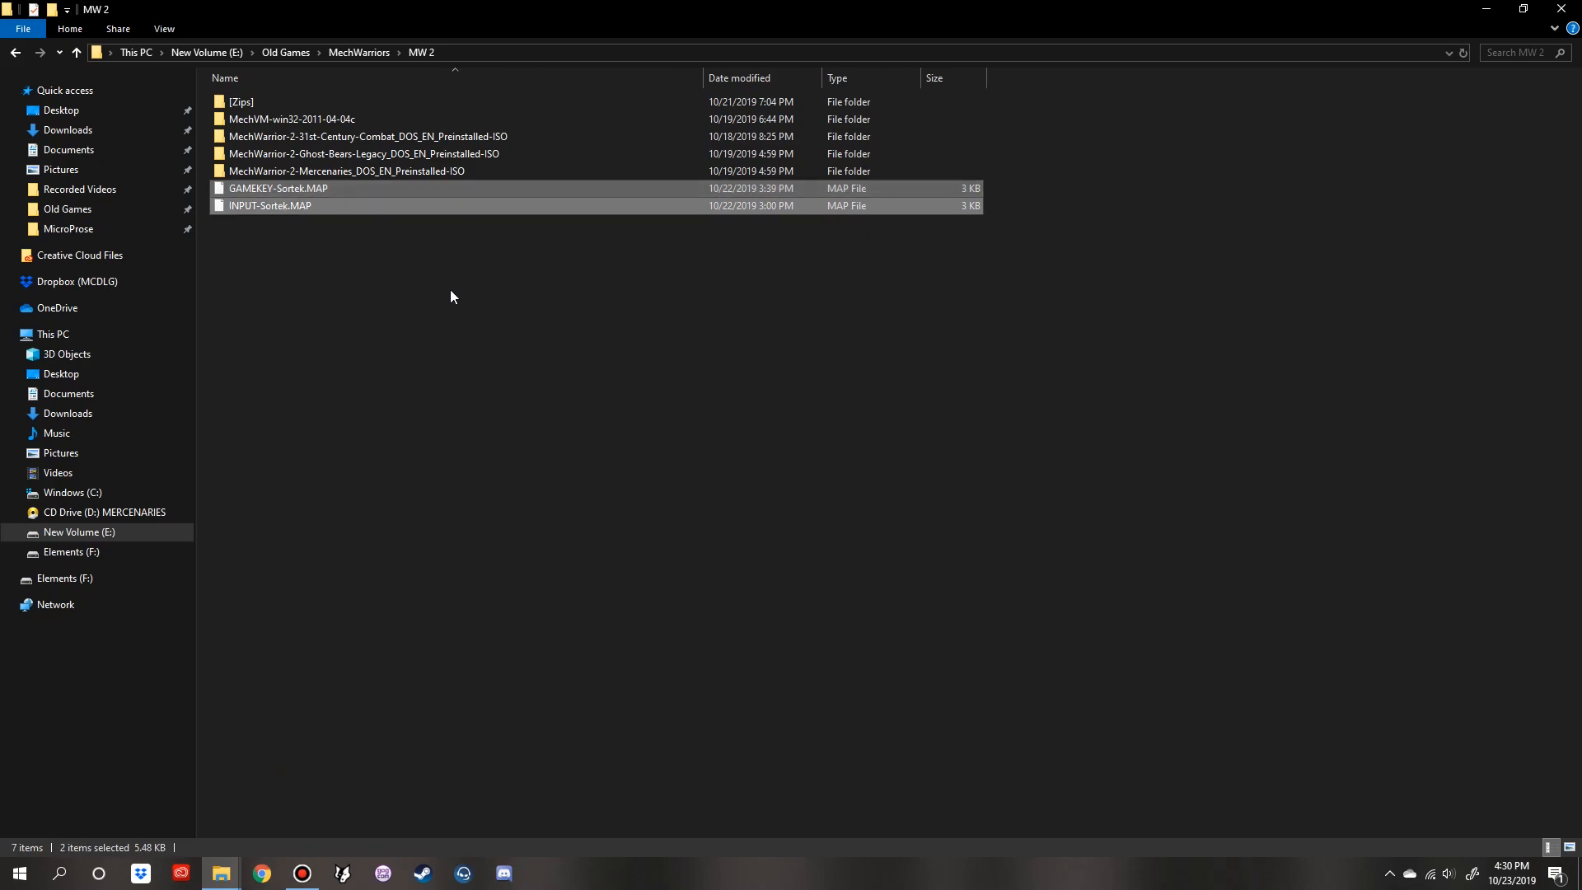
key("alt+Tab")
key("ctrl+v")
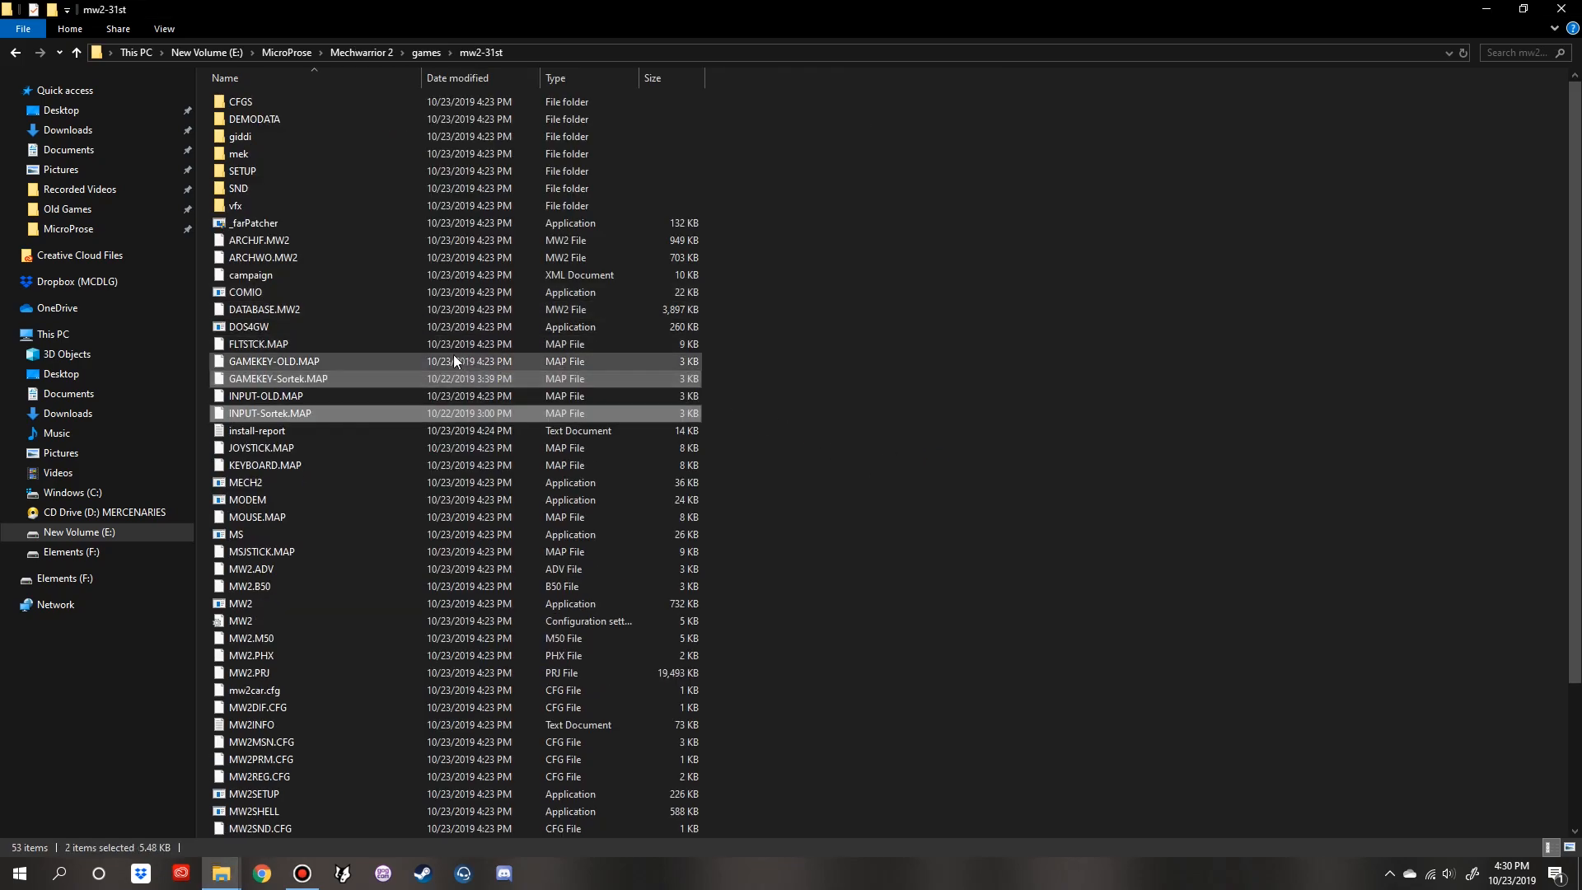
- Rename the copied GAMEKEY-Sortek.MAP file in the mw2-31st folder to GAMEKEY.MAP
left_click(278, 378)
right_click(279, 379)
left_click(121, 656)
key("Right")
key("Left")
key("BackSpace")
key("BackSpace")
key("BackSpace")
key("BackSpace")
left_click(1085, 343)
- Rename the copied INPUT-Sortek.MAP file in the mw2-31st folder to INPUT.MAP
left_click(282, 417)
right_click(284, 414)
left_click(110, 698)
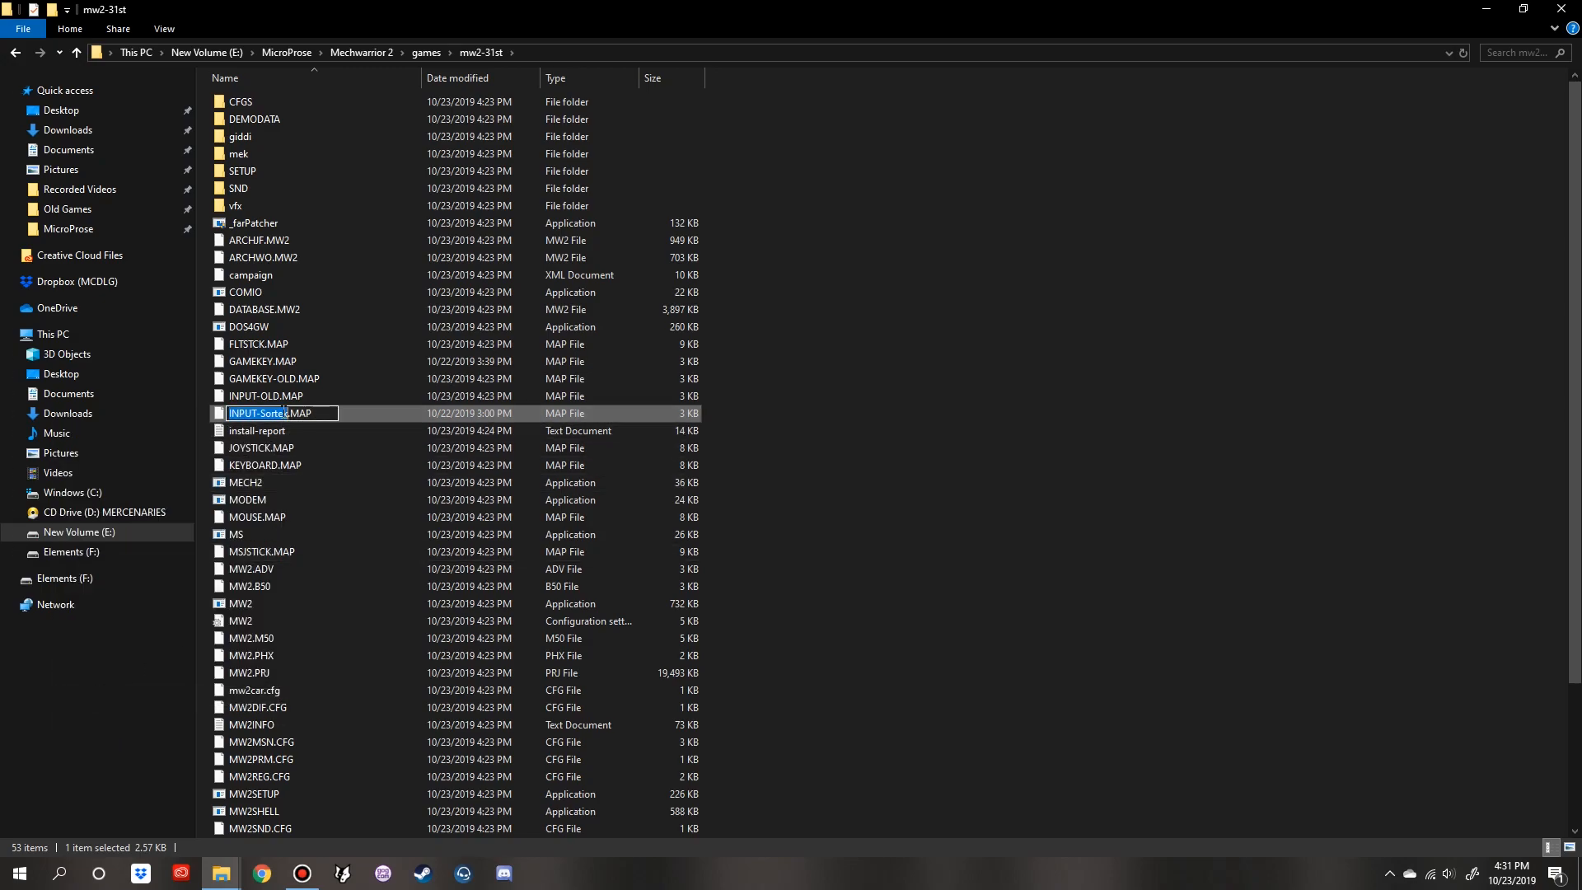
key("Right")
key("BackSpace")
key("BackSpace")
key("BackSpace")
key("BackSpace")
key("BackSpace")
key("BackSpace")
key("BackSpace")
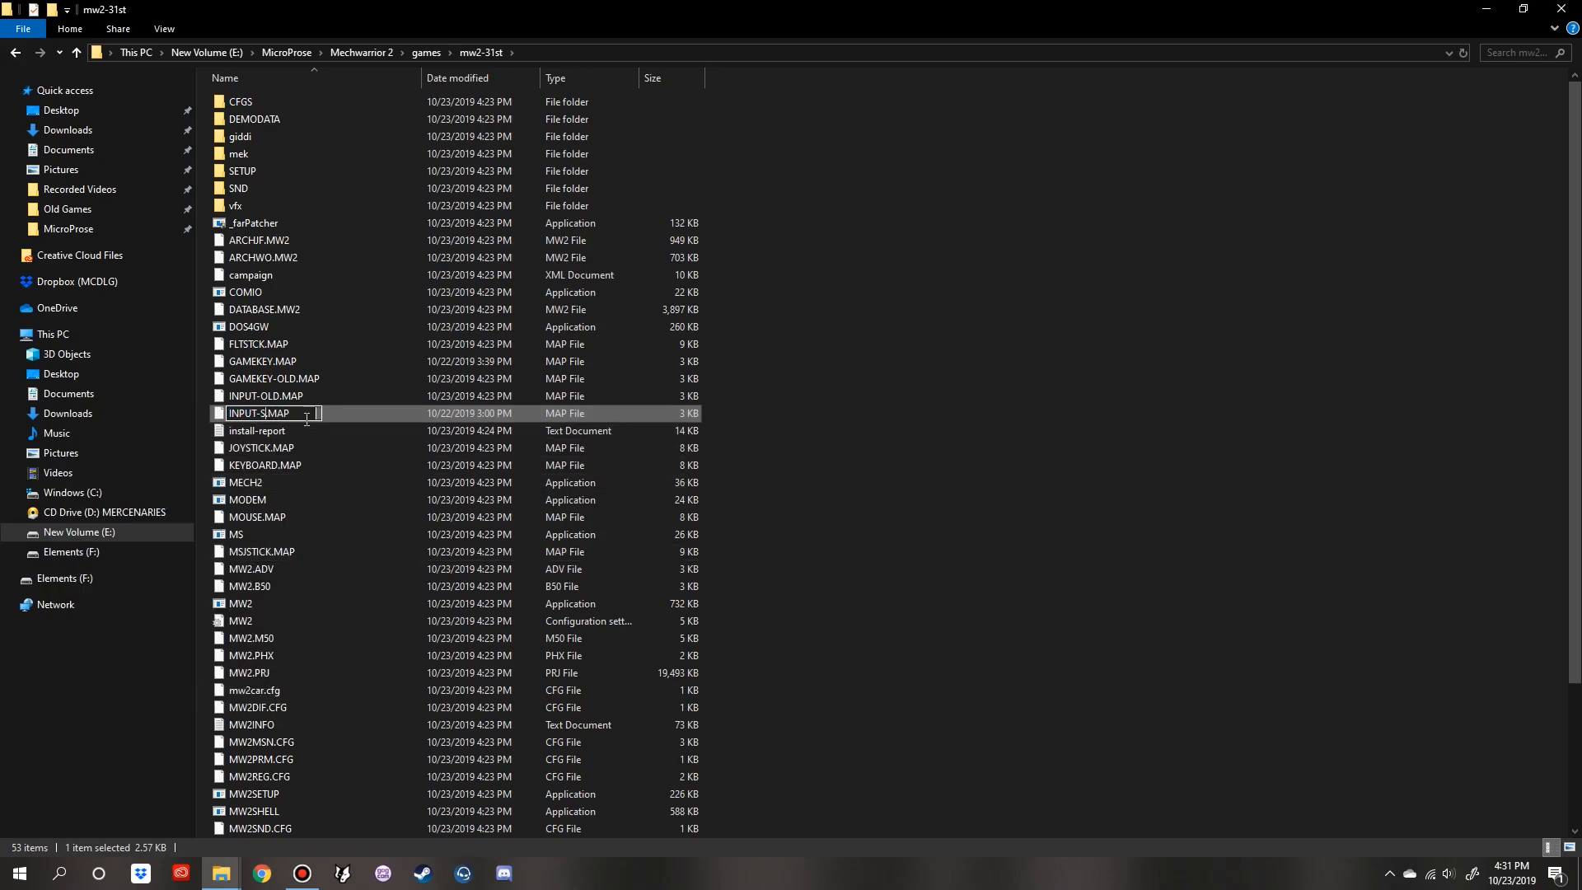
left_click(987, 320)
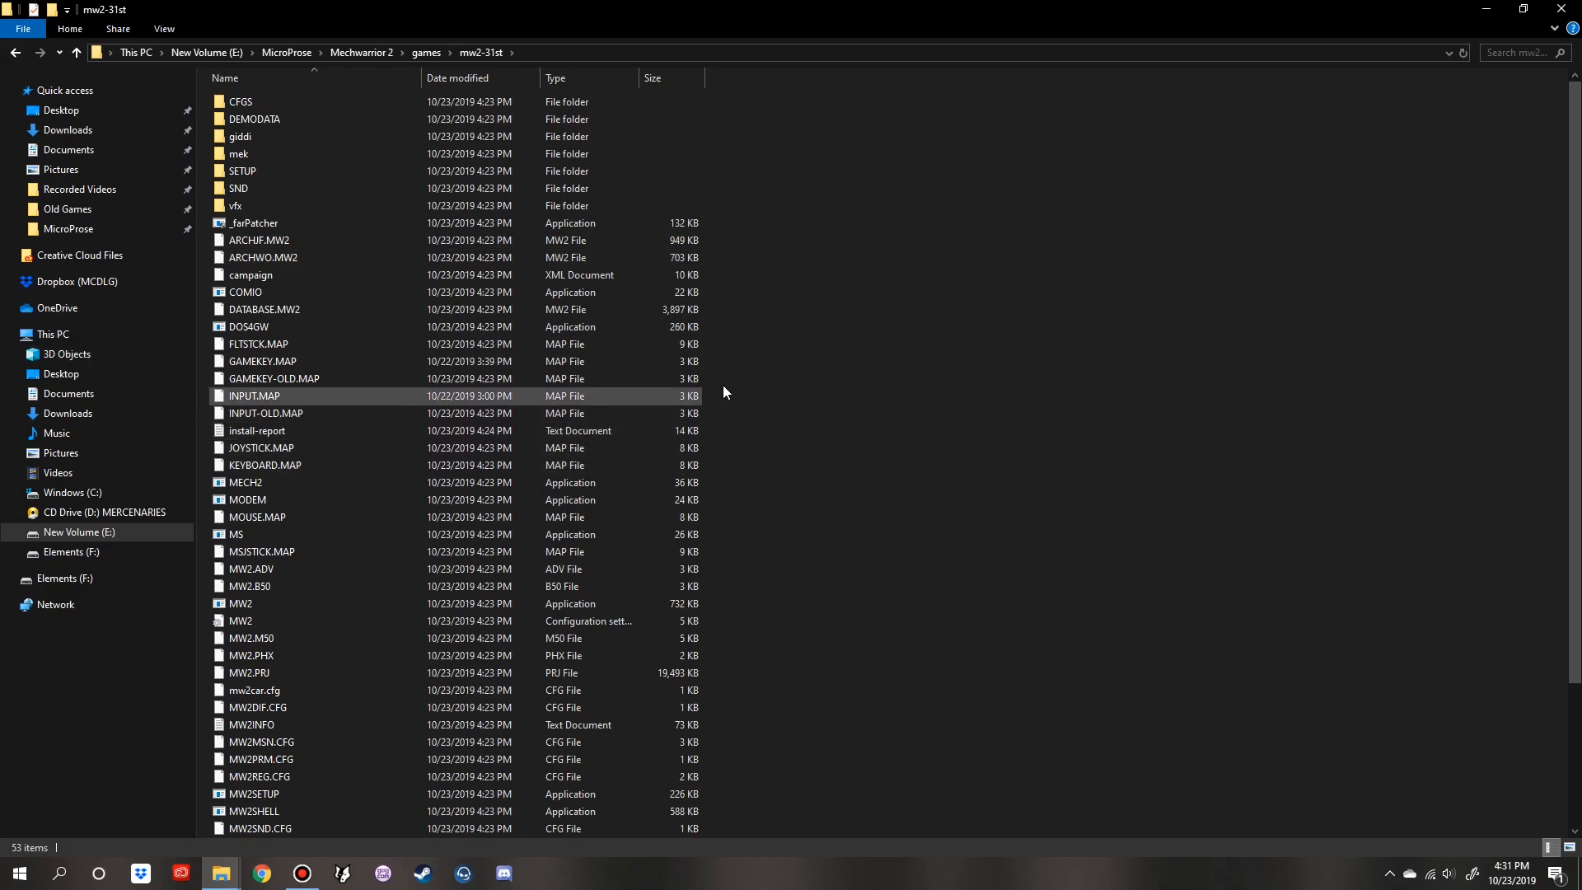
- Look into the mw2-gbl and mw2-merx game folders, which can take the same map files, and return to the games folder
key("alt+Up")
key("Down")
key("Return")
key("alt+Up")
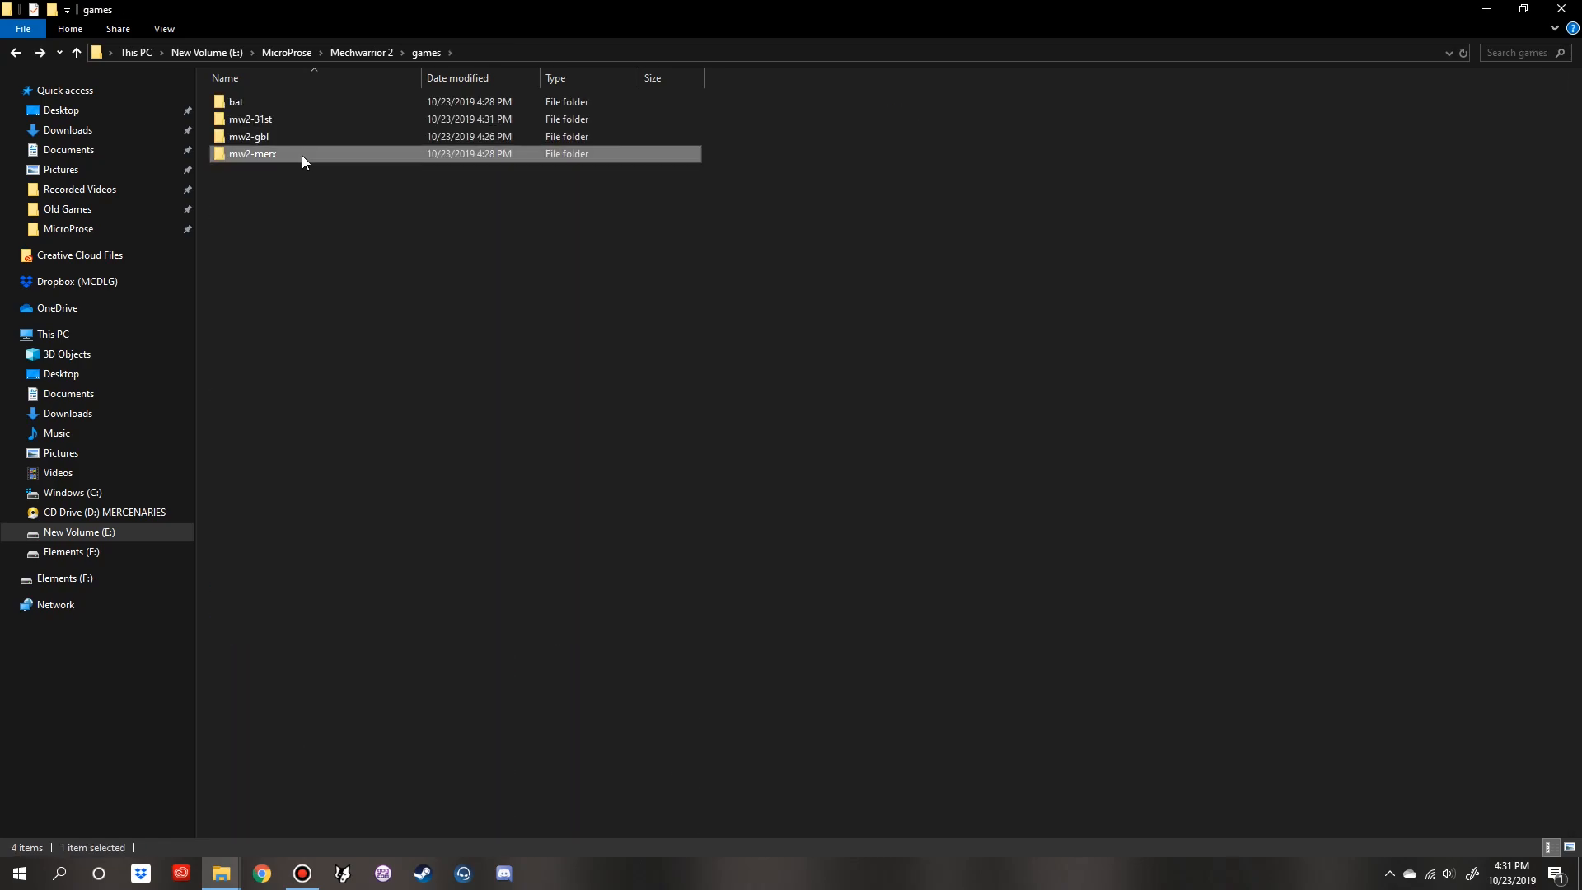
double_click(302, 155)
key("alt+Up")
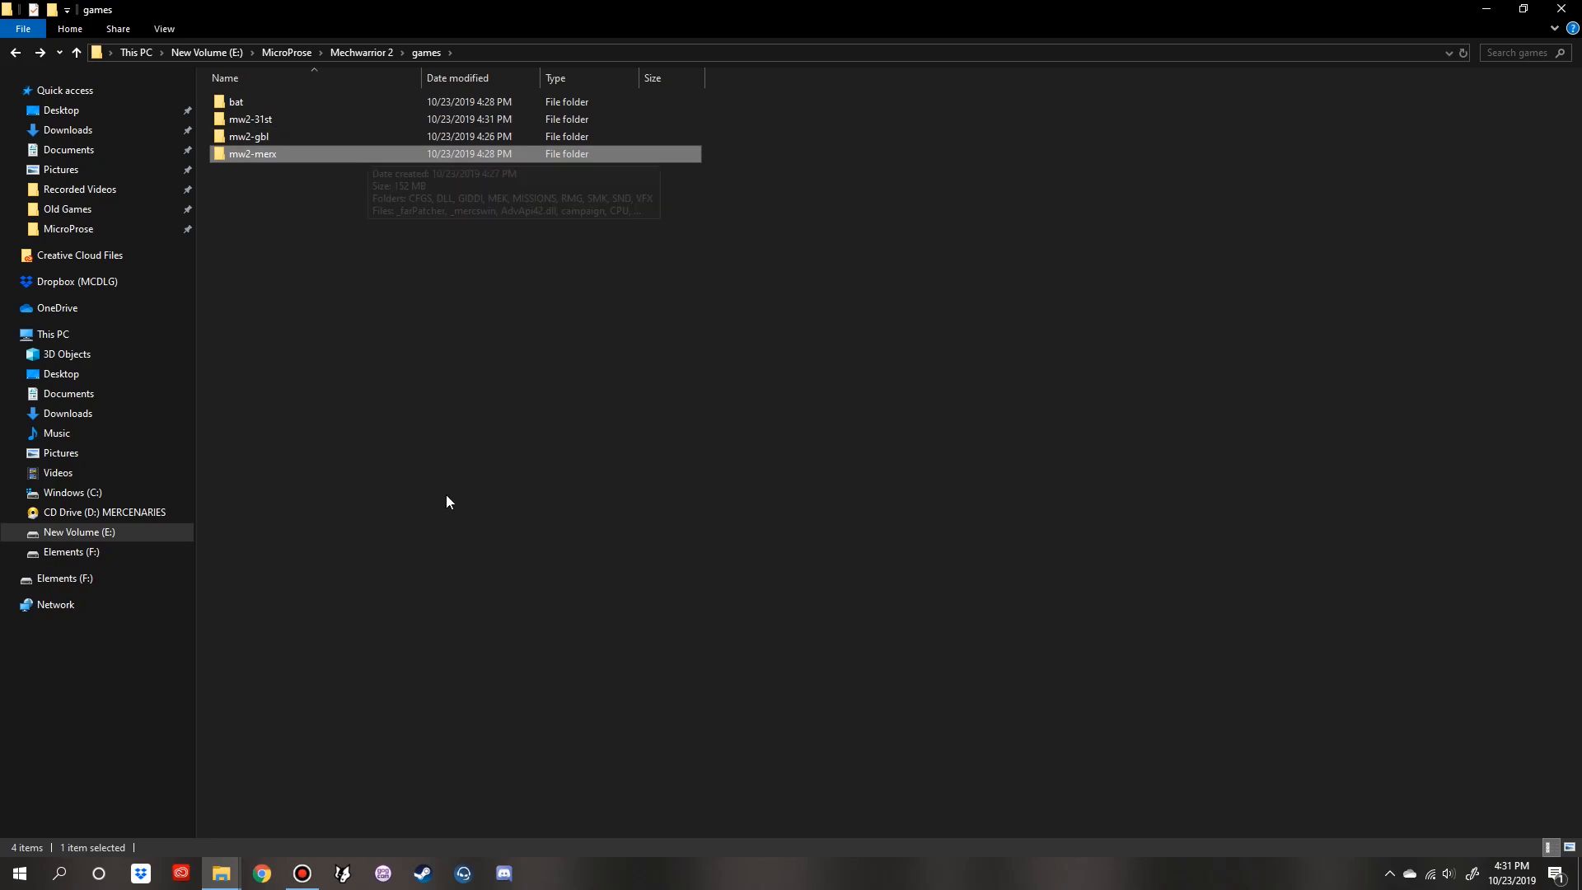
- Launch MechVM from the Mechwarrior 2 folder and start the MW2: 31st Century Combat (DOS, DosBox) campaign
key("alt+Up")
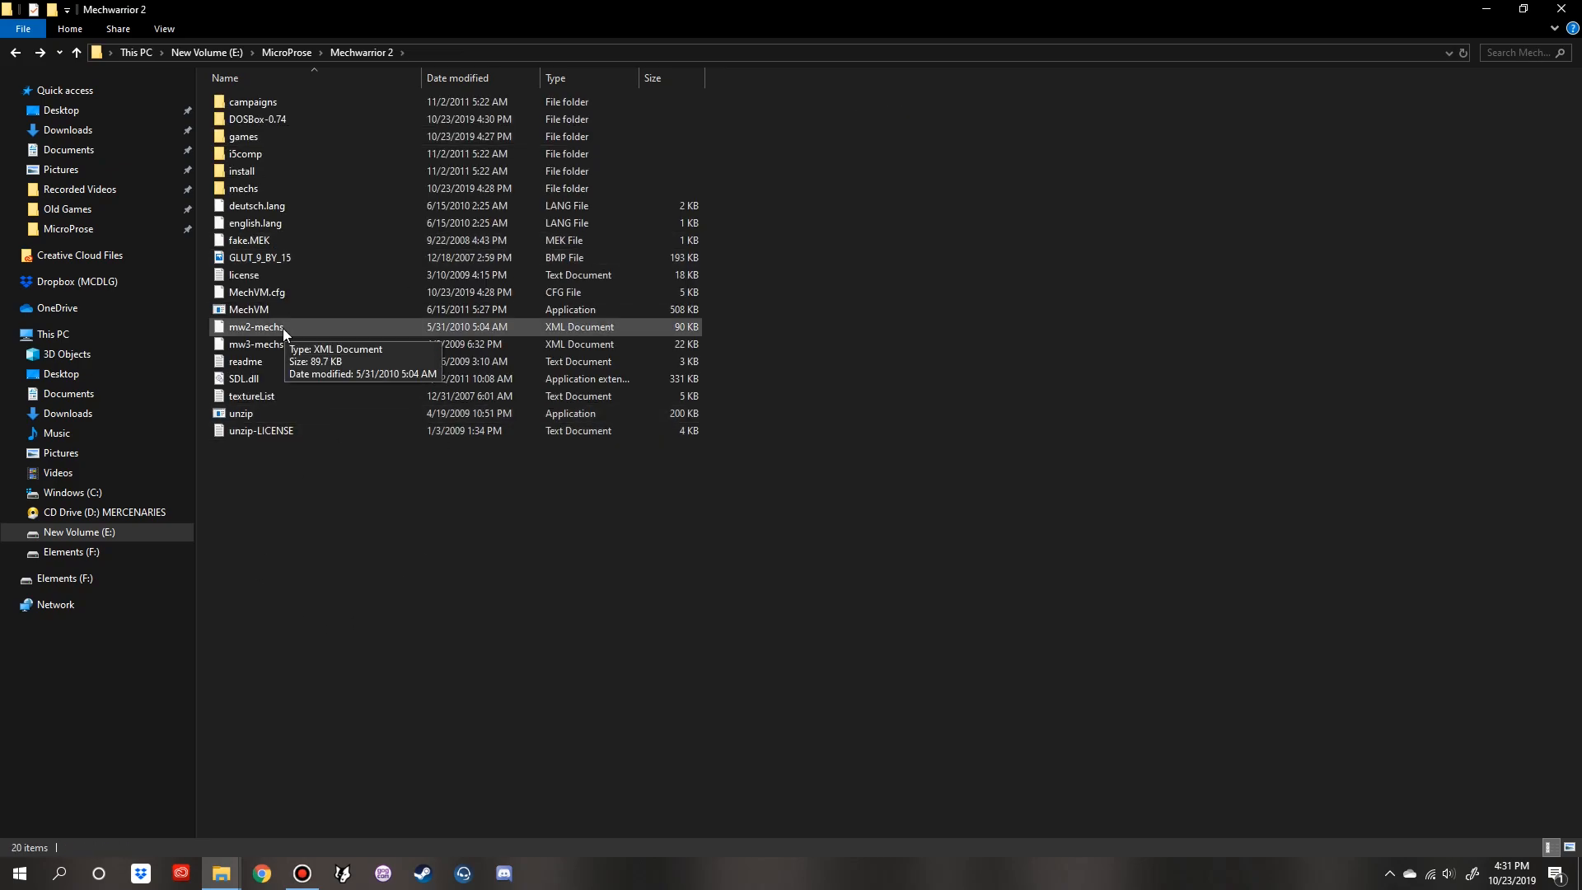
double_click(276, 316)
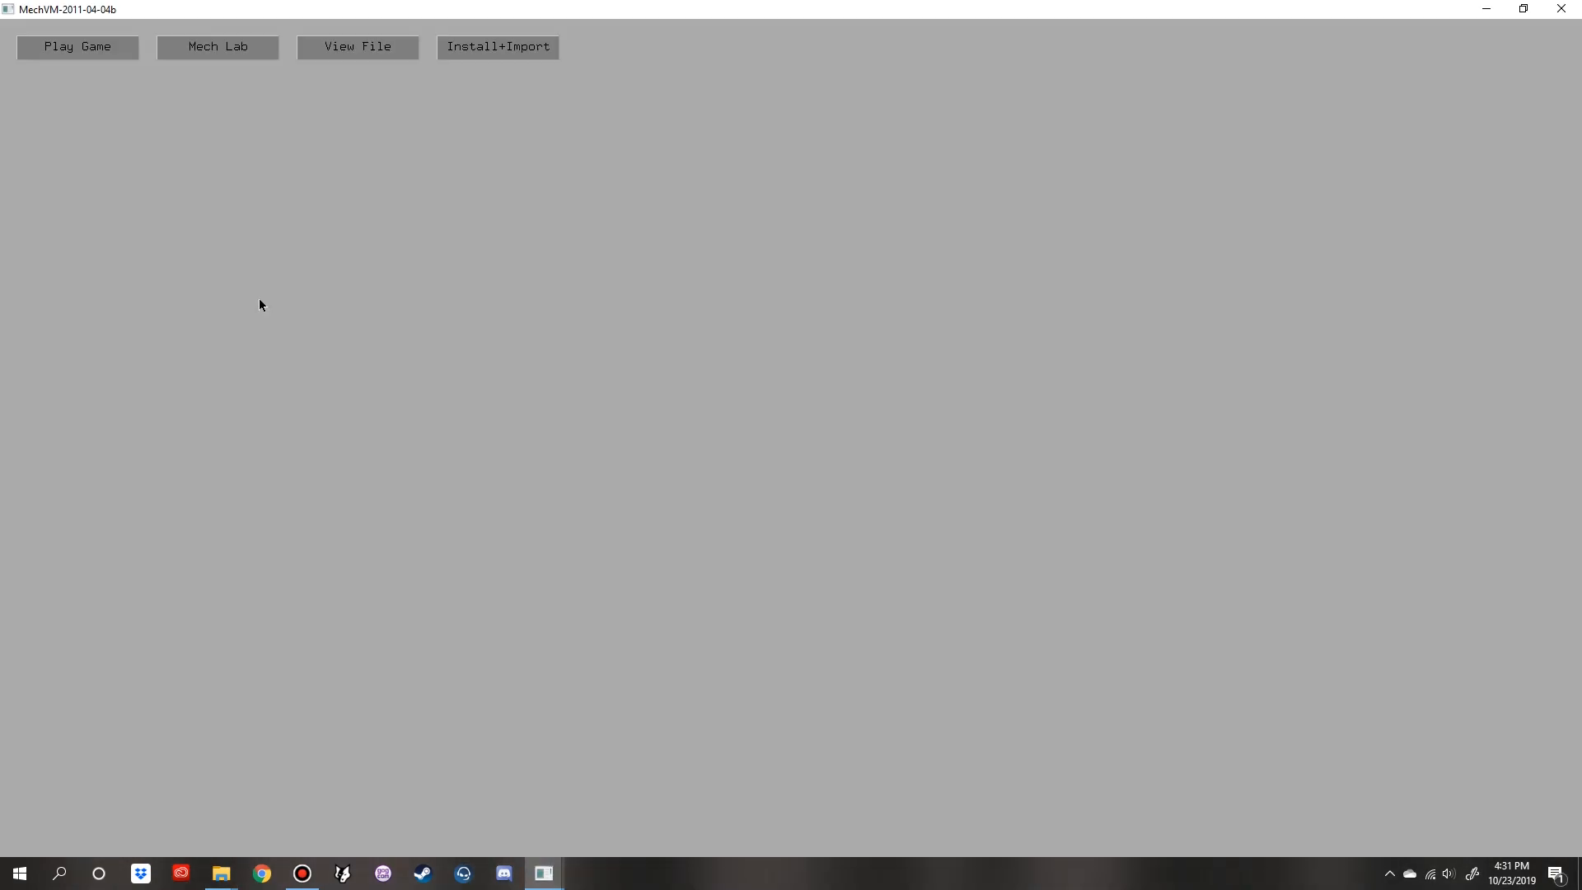
left_click(77, 51)
left_click(131, 94)
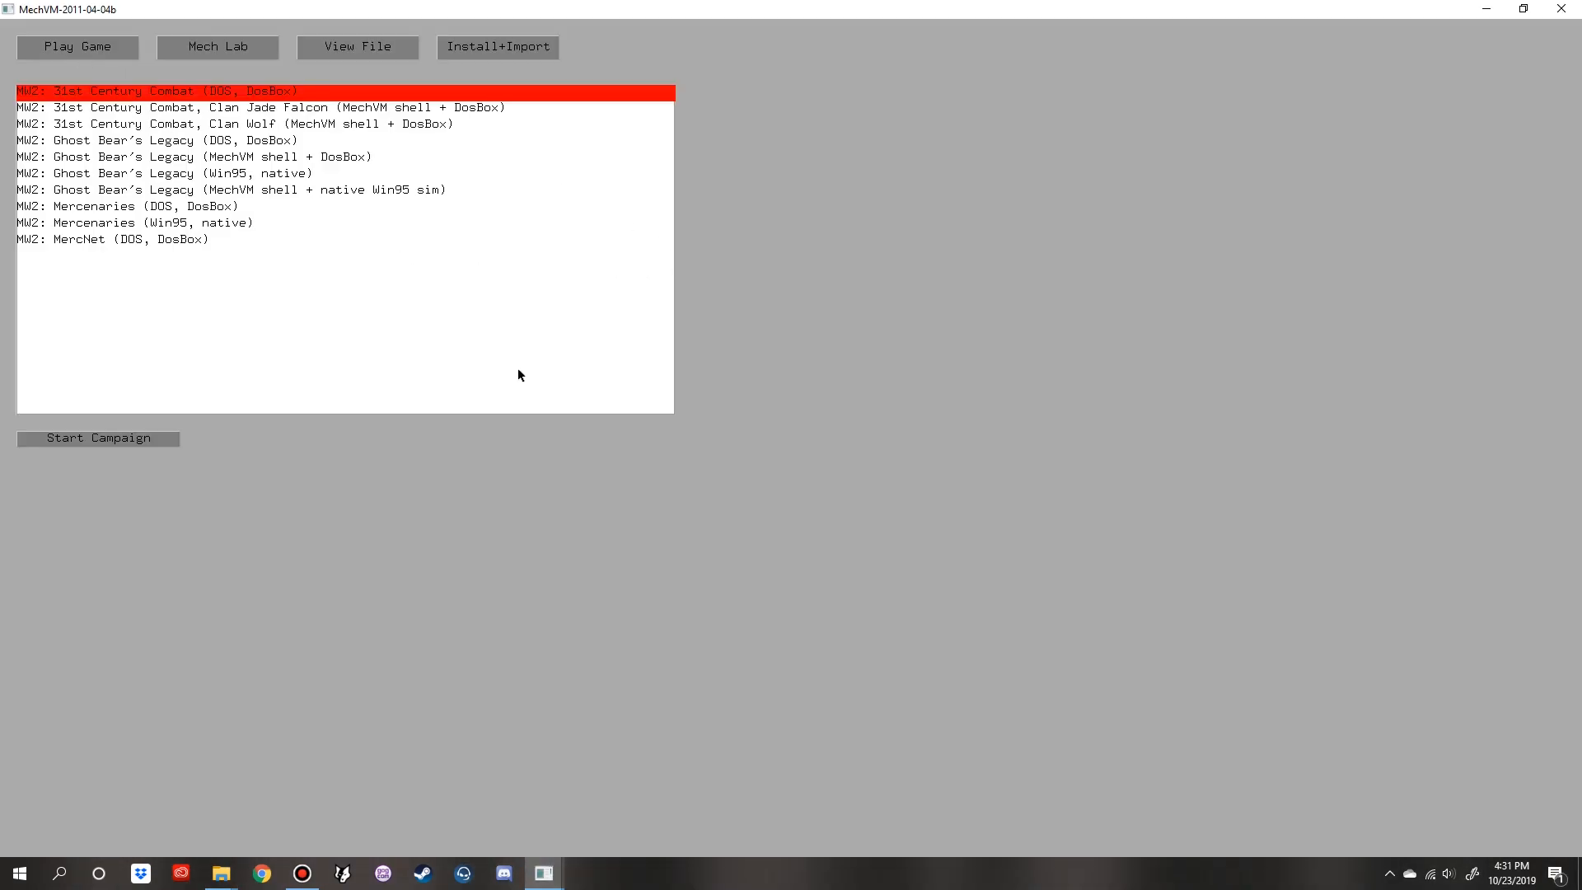
left_click(65, 439)
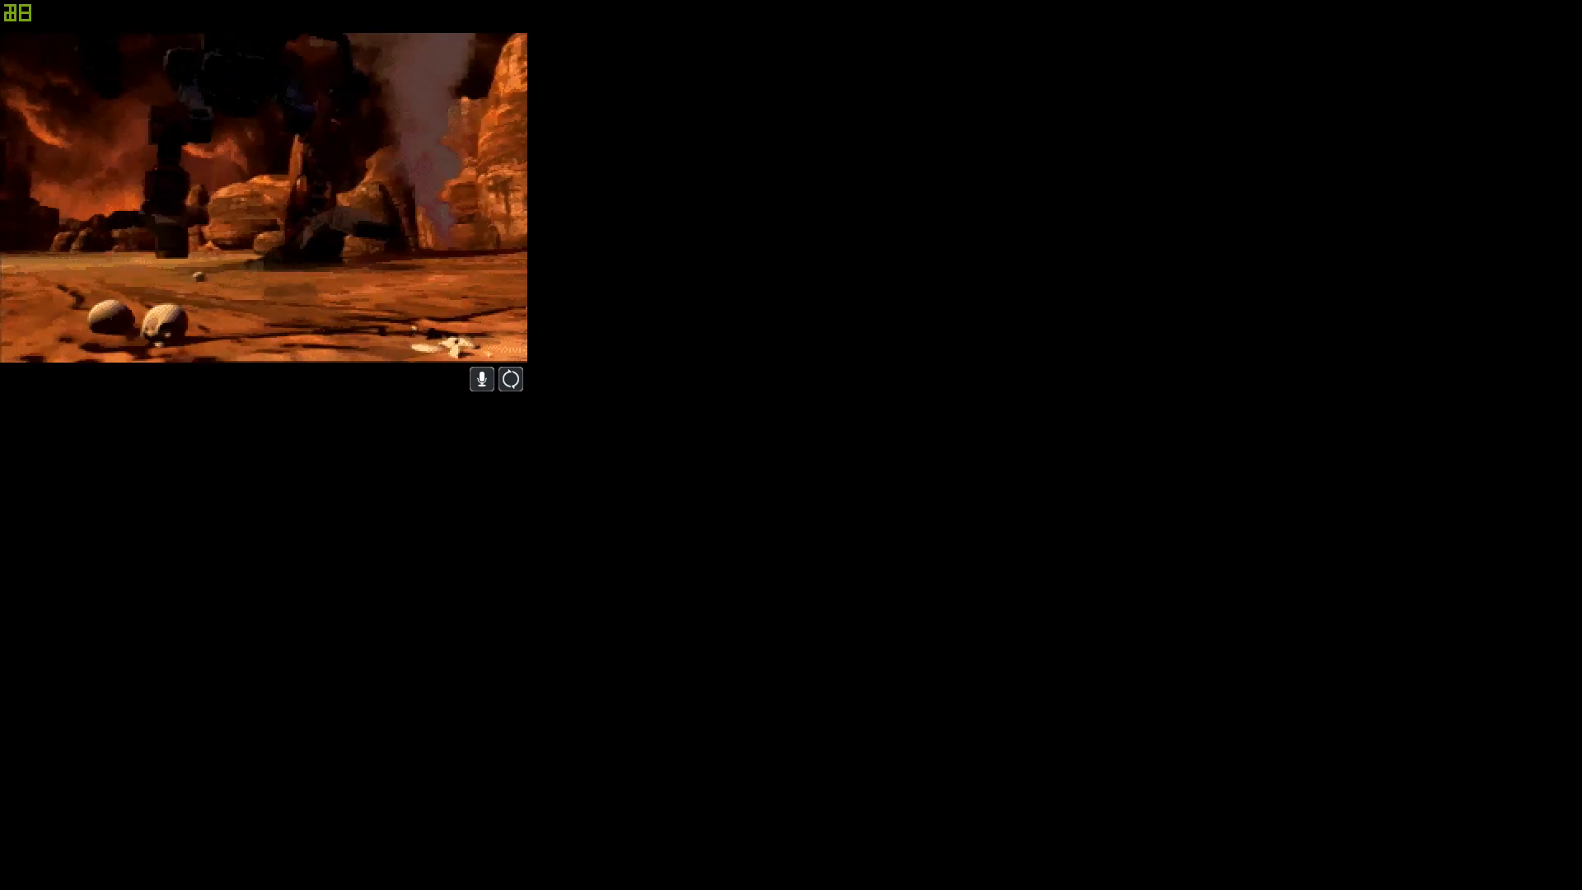
- Skip the intro, enter the Jade Falcon Clan Hall, and register and accept a new pilot by entering the pilot's name
key("Escape")
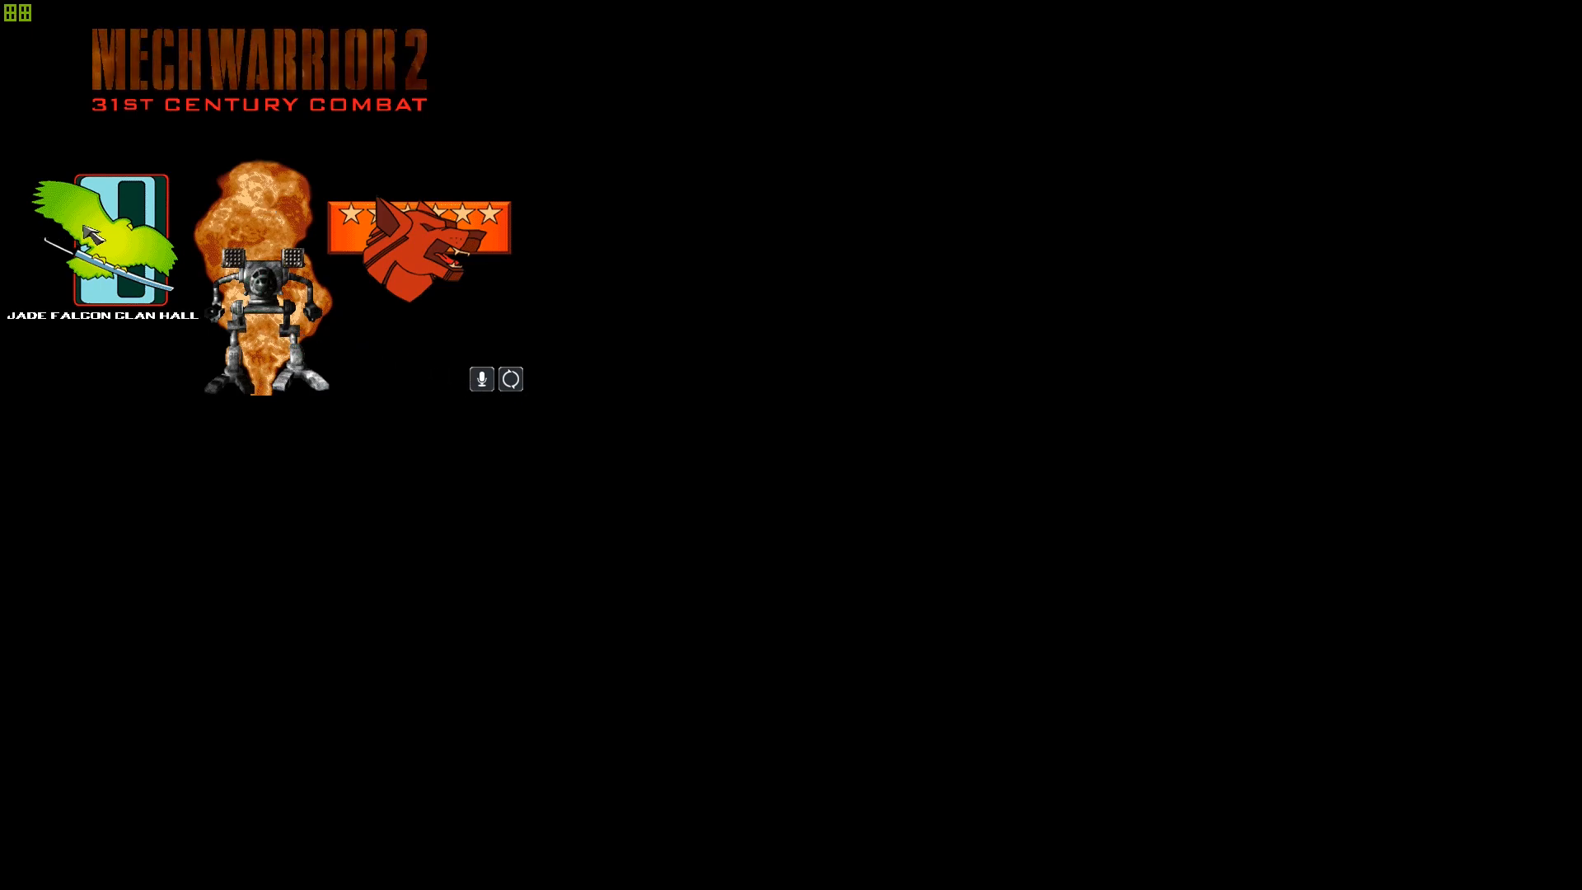
left_click(92, 235)
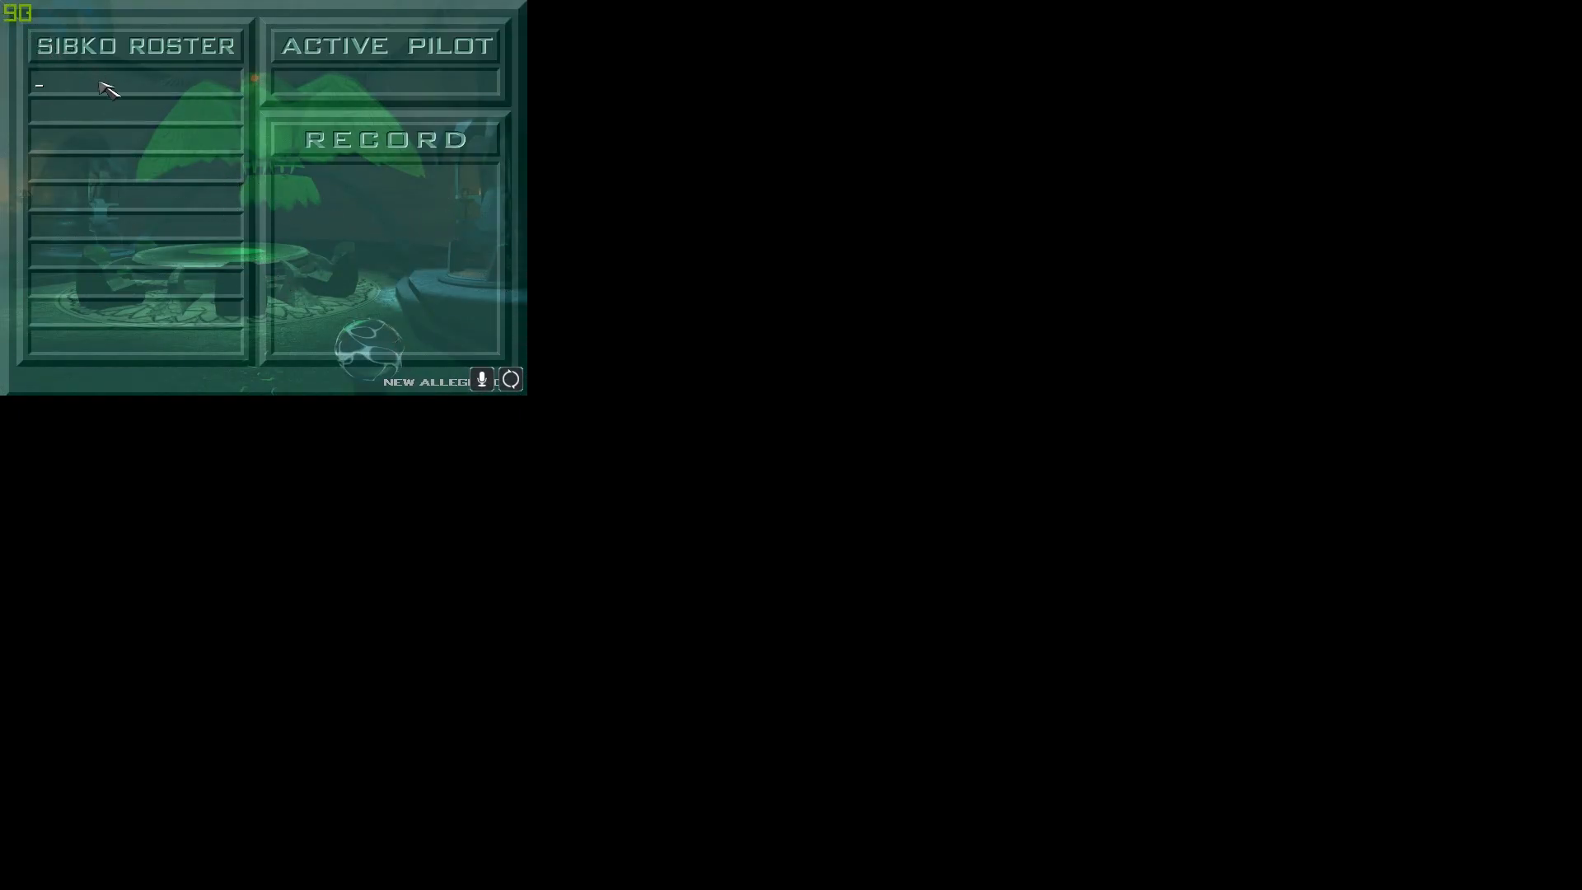
type("GRAYSON SORTEK")
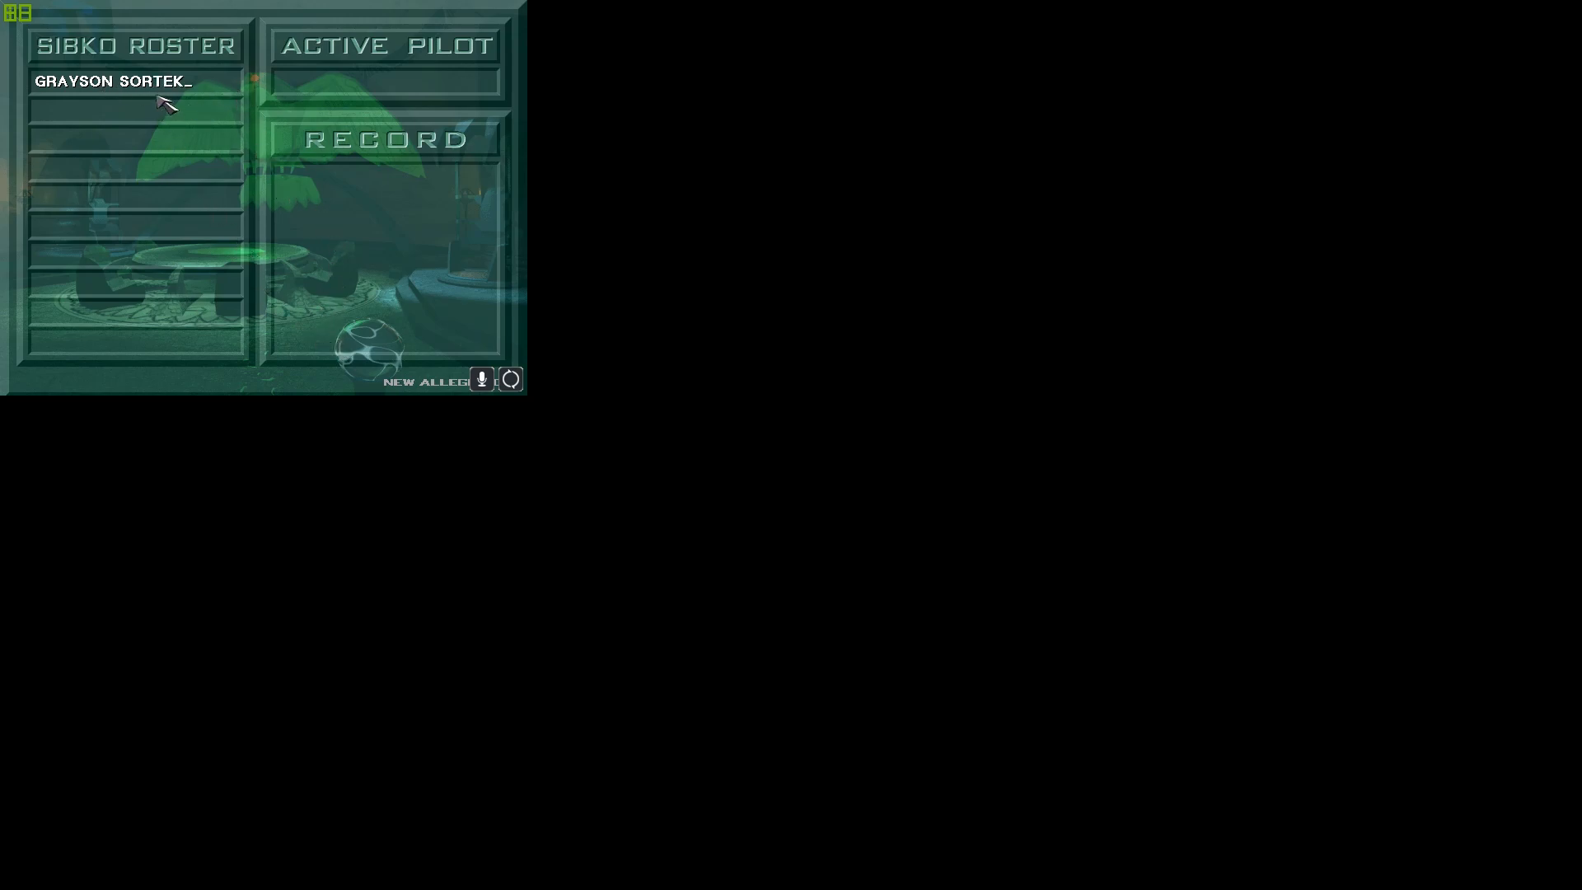
key("Return")
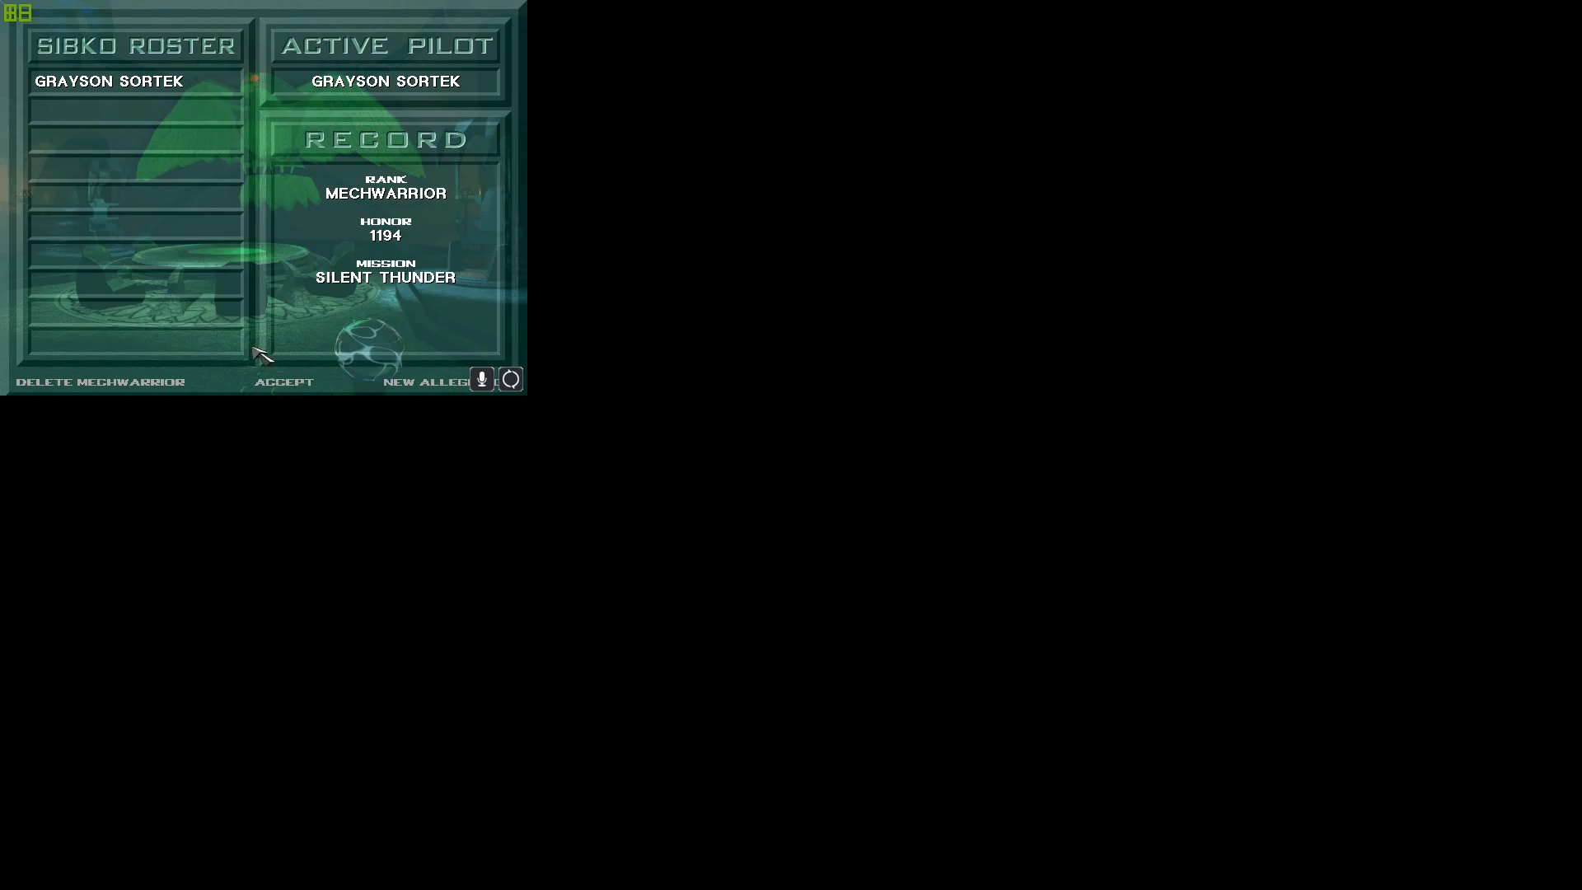
left_click(304, 387)
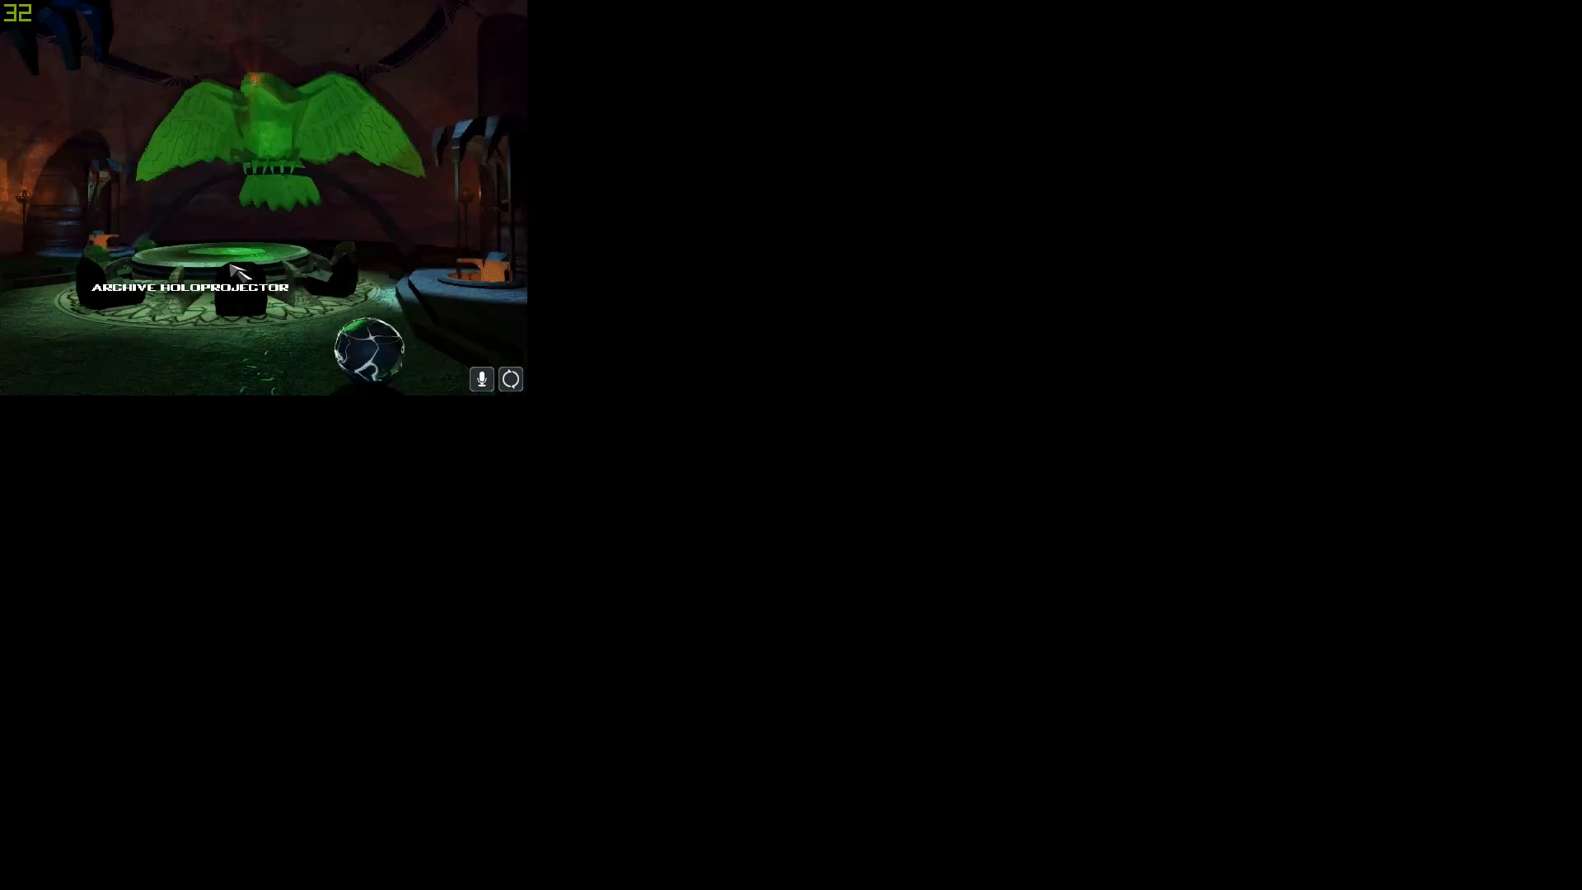
- Start the Trial training mission from the Jade Falcon hall and select the LRM10 weapons in the cockpit
left_click(113, 198)
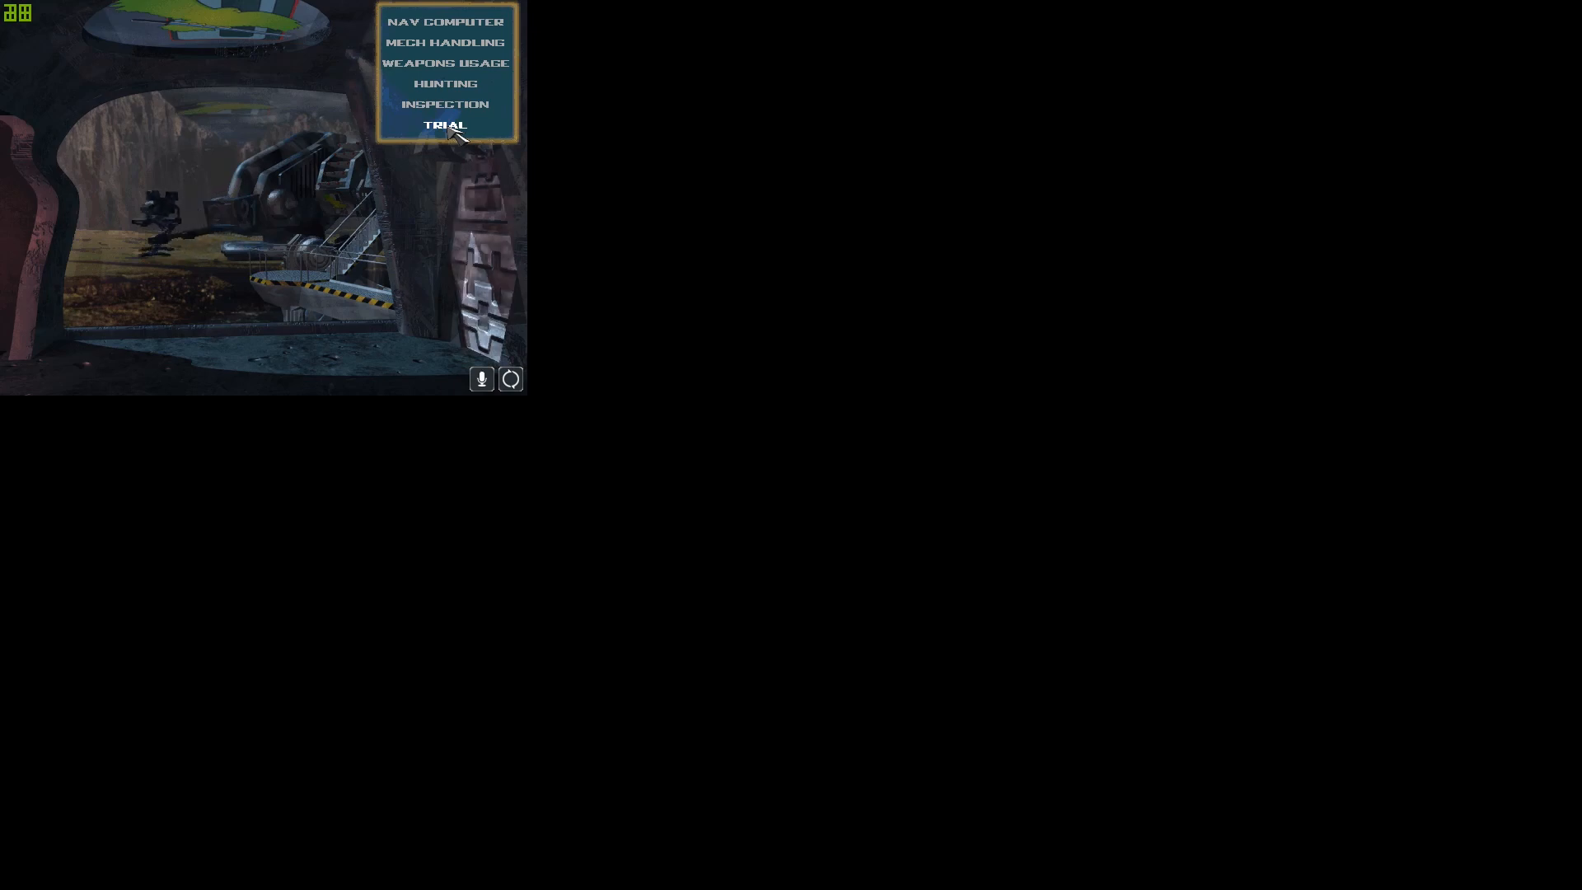
left_click(445, 125)
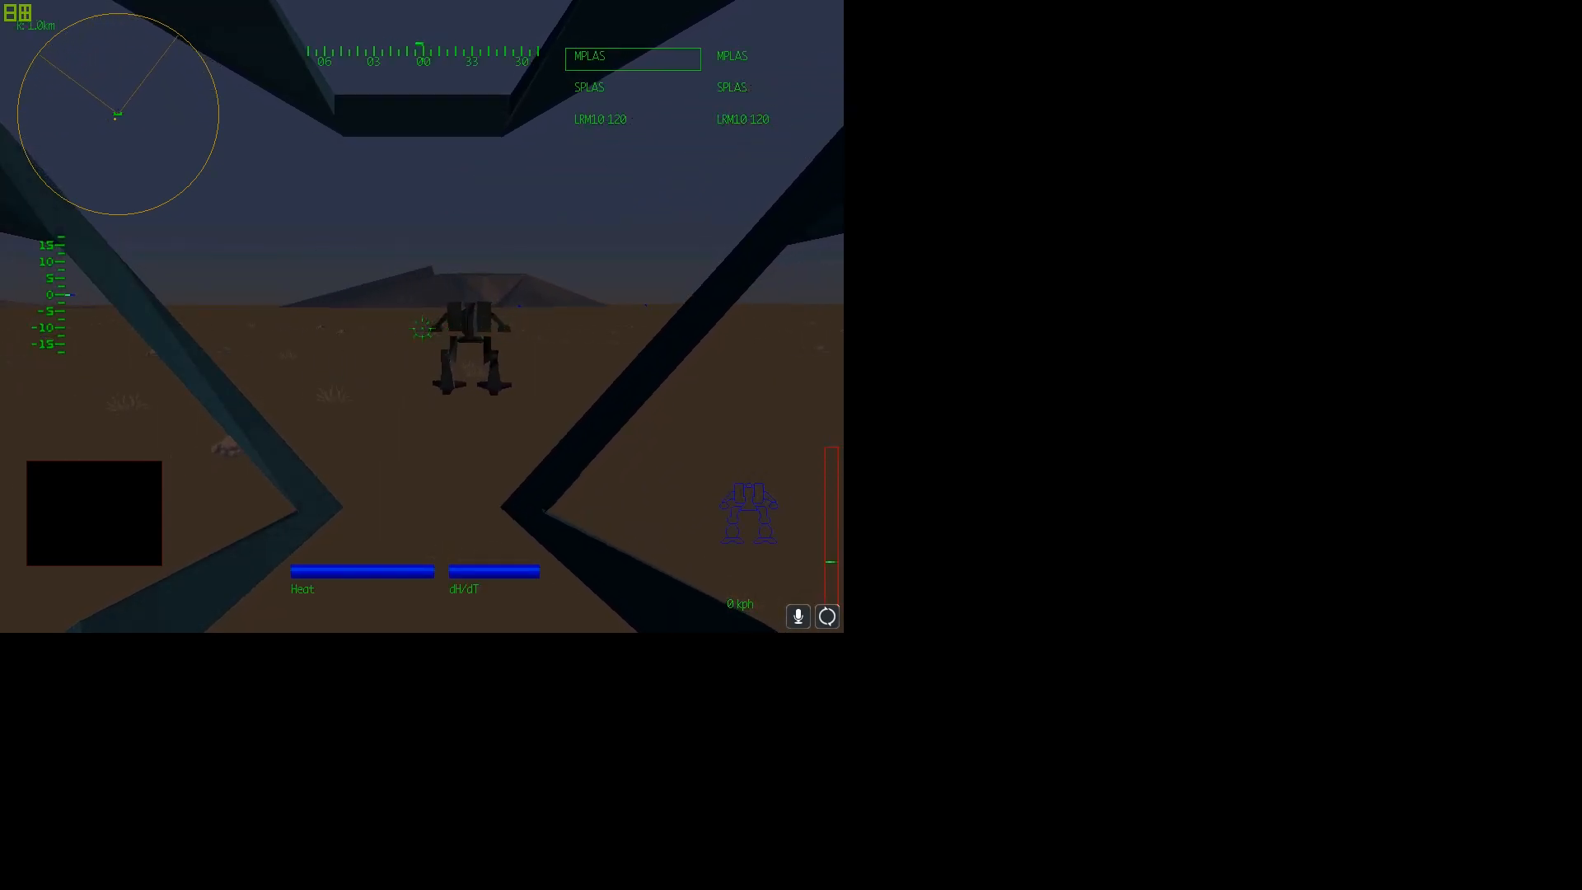
key("Return")
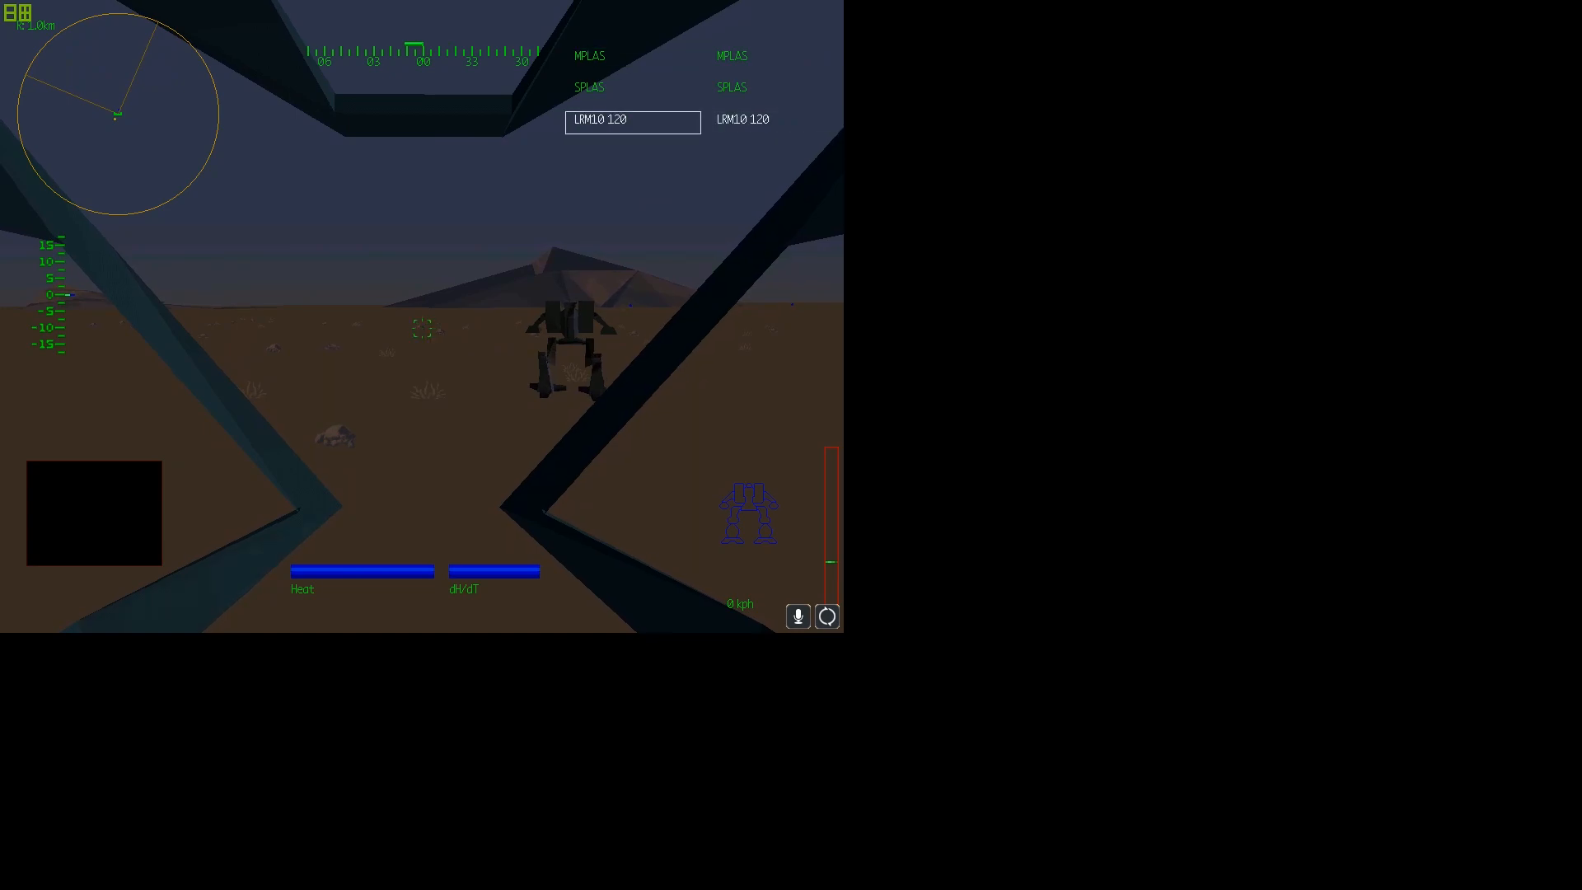
- Accelerate the mech forward past the neighbouring mech and turn it to test the movement controls
key("w")
key("w")
key("a")
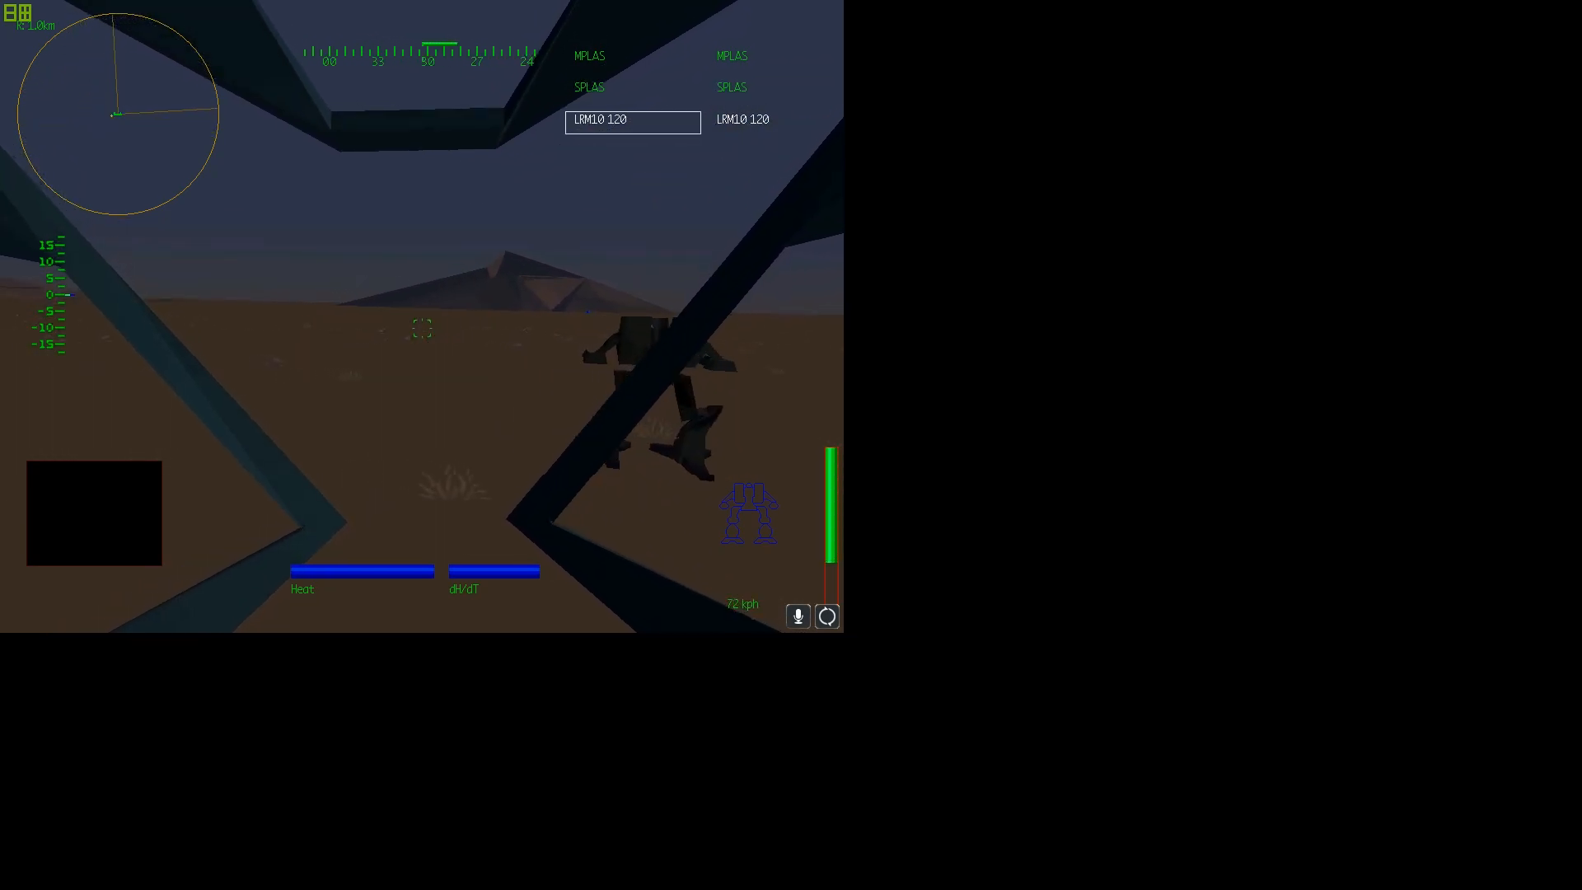
key("d")
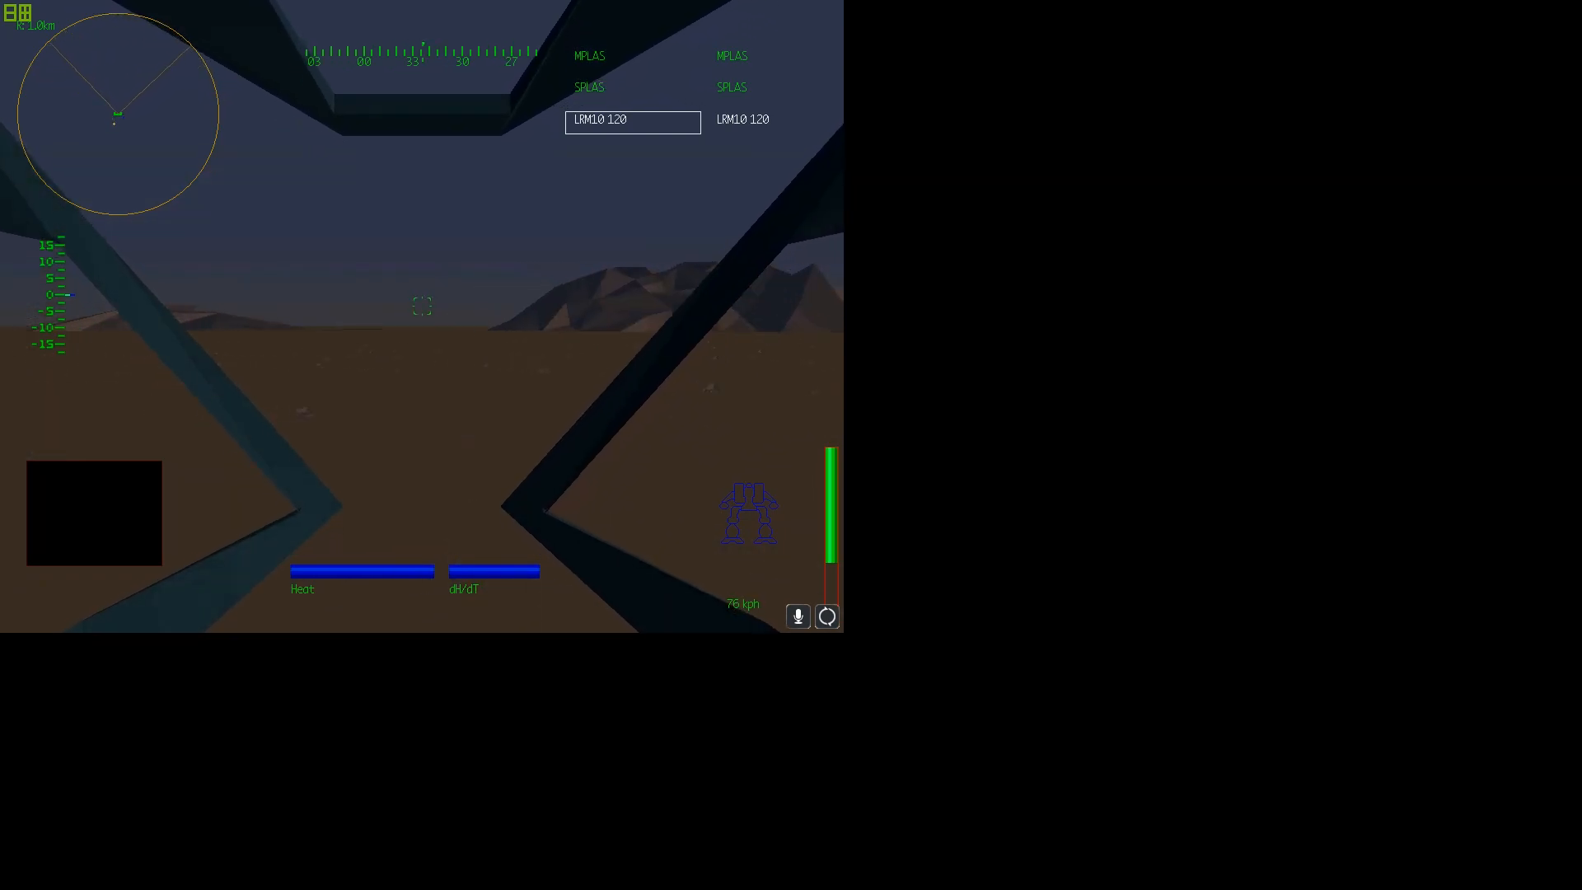
- Twist the mech's torso and look out both sides of the cockpit while it keeps walking
key("d")
key("d")
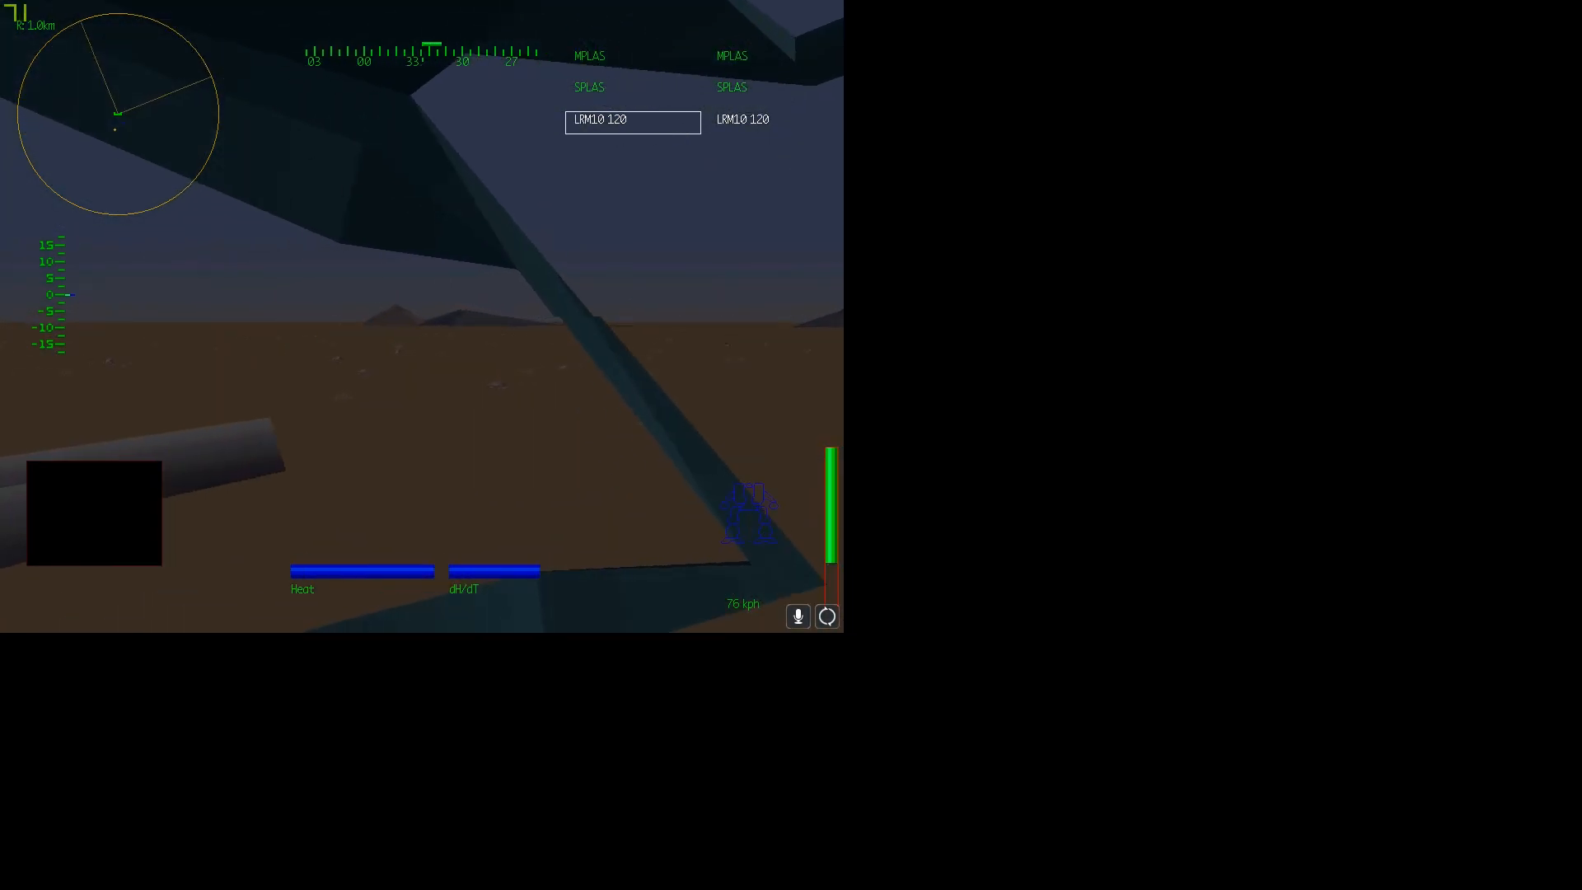
key("a")
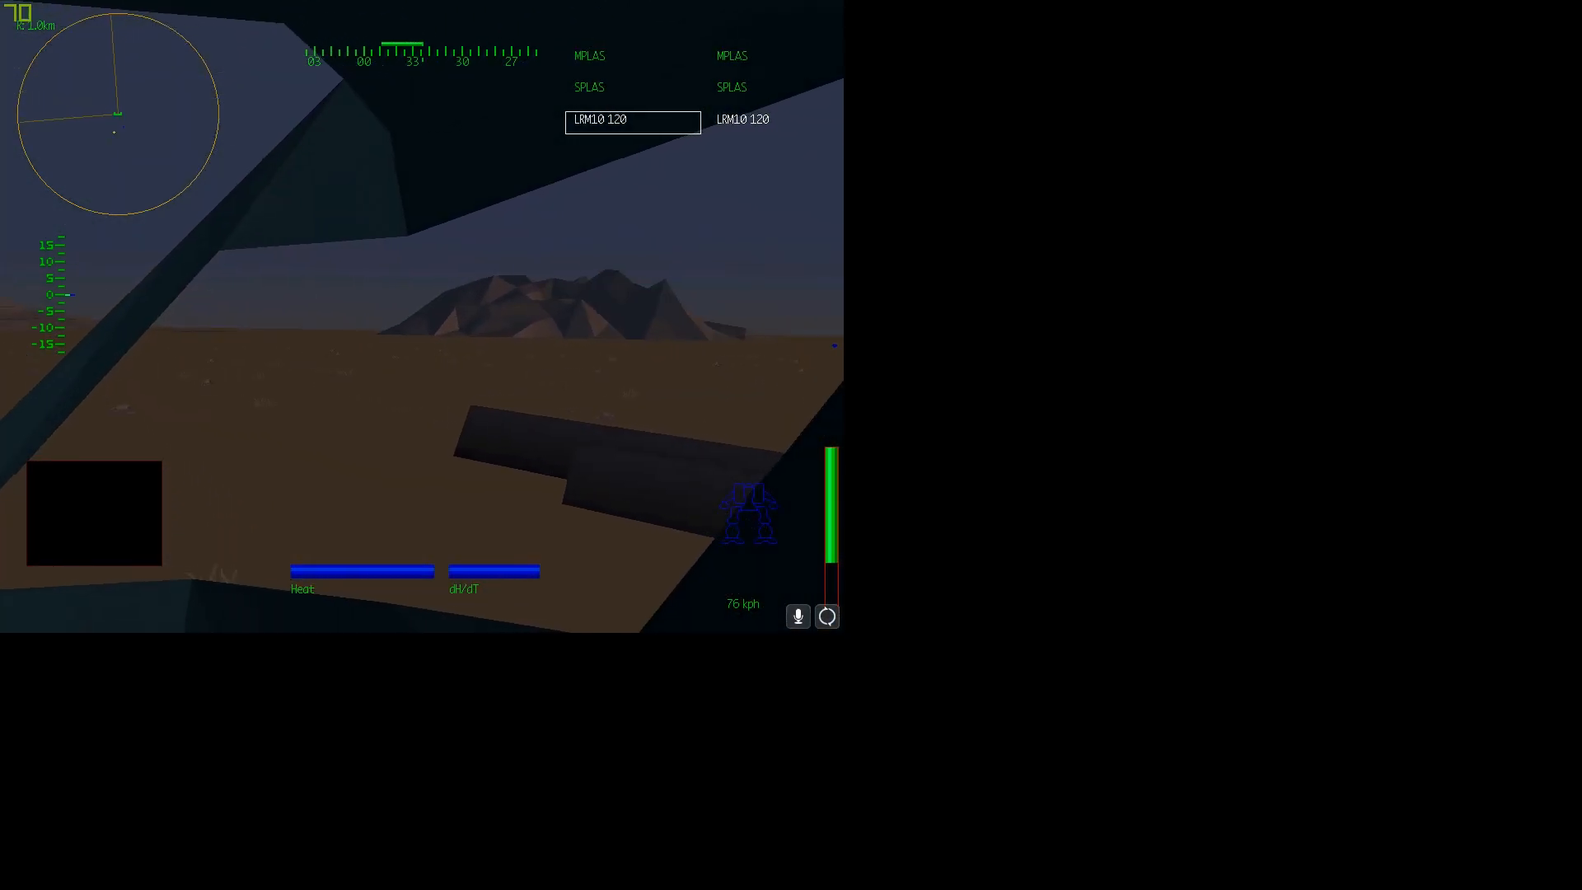
key("d")
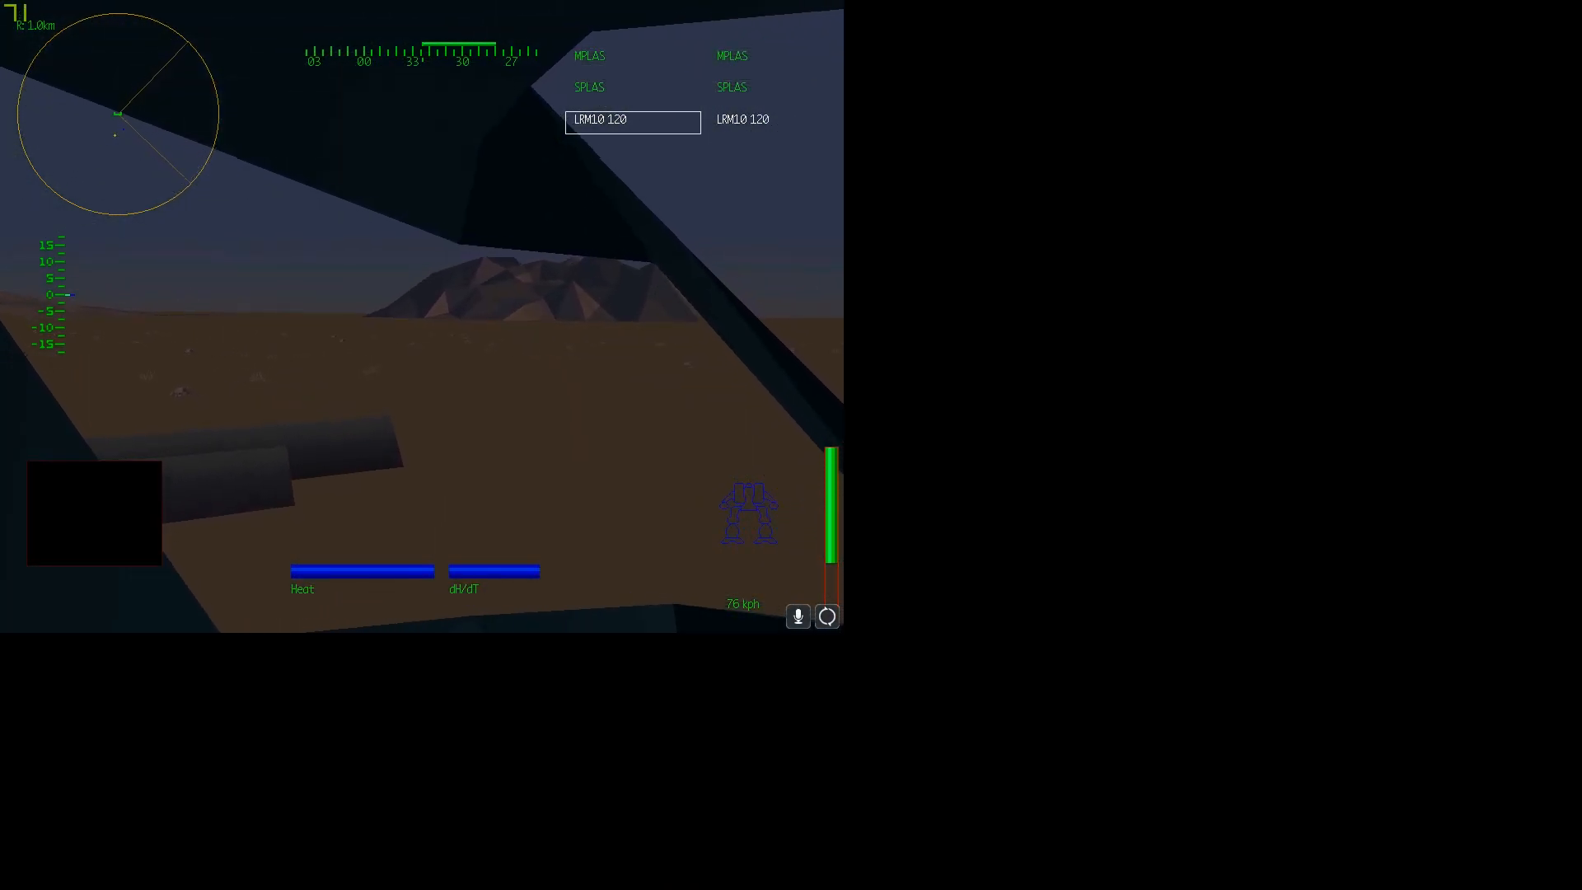
key("a")
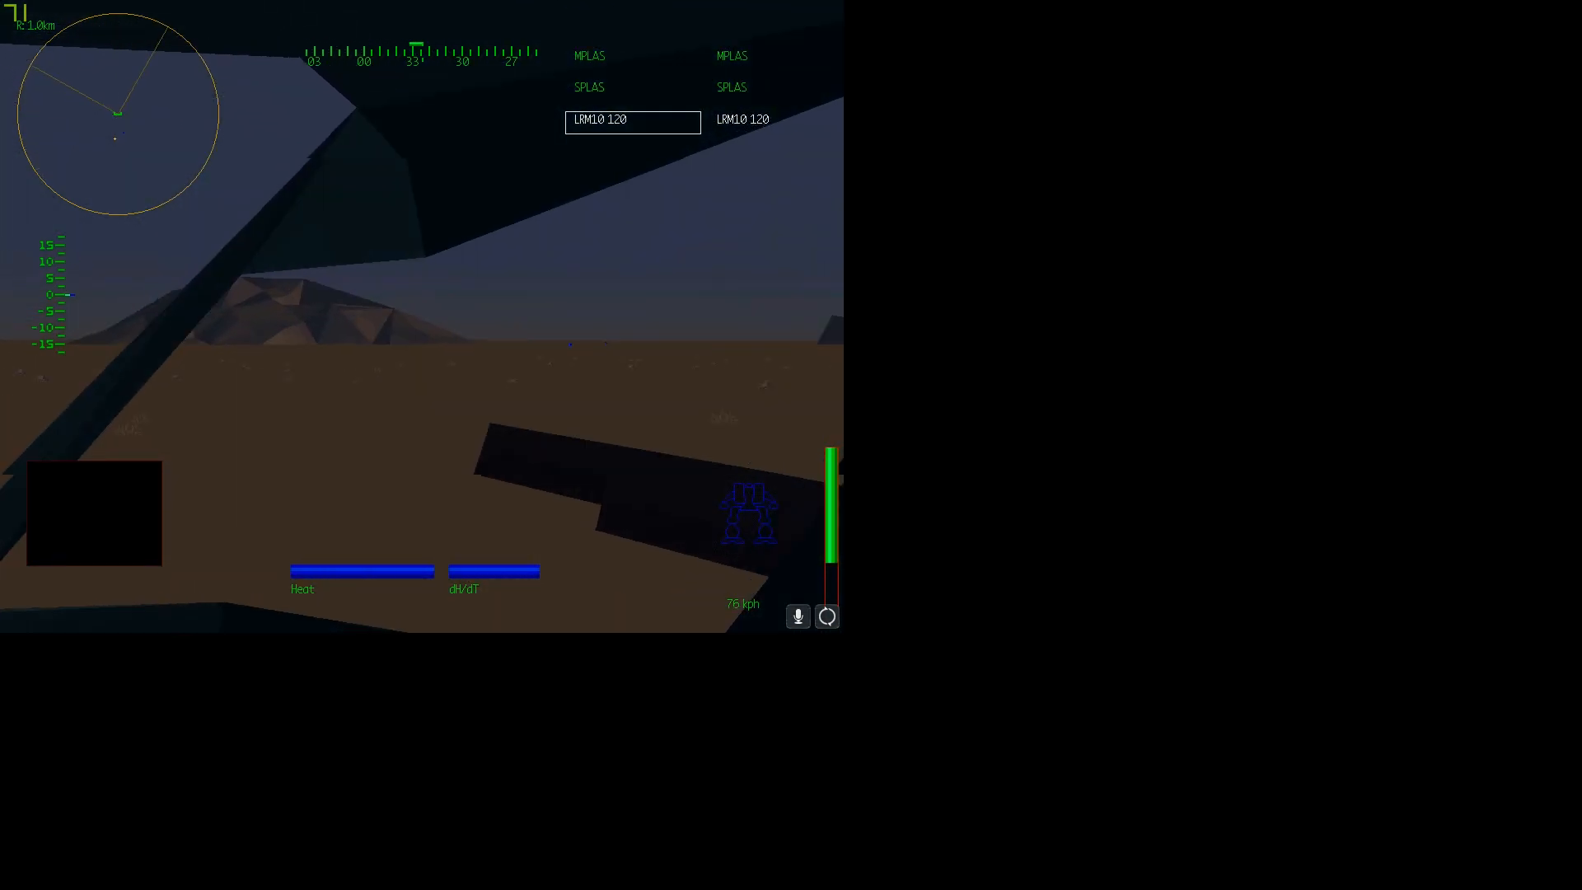
key("a")
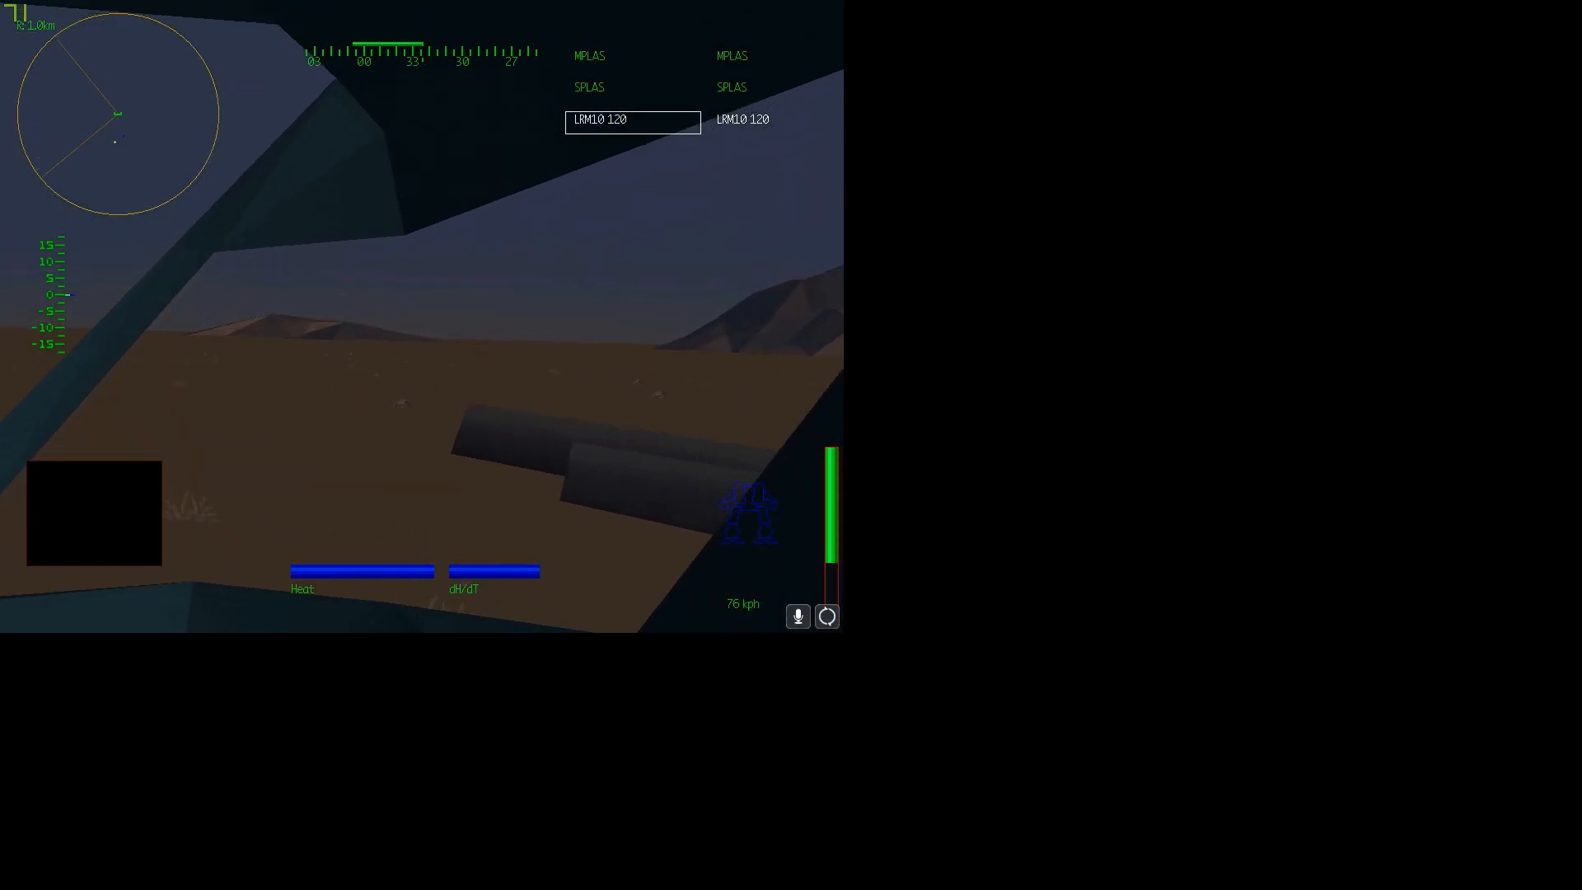
key("d")
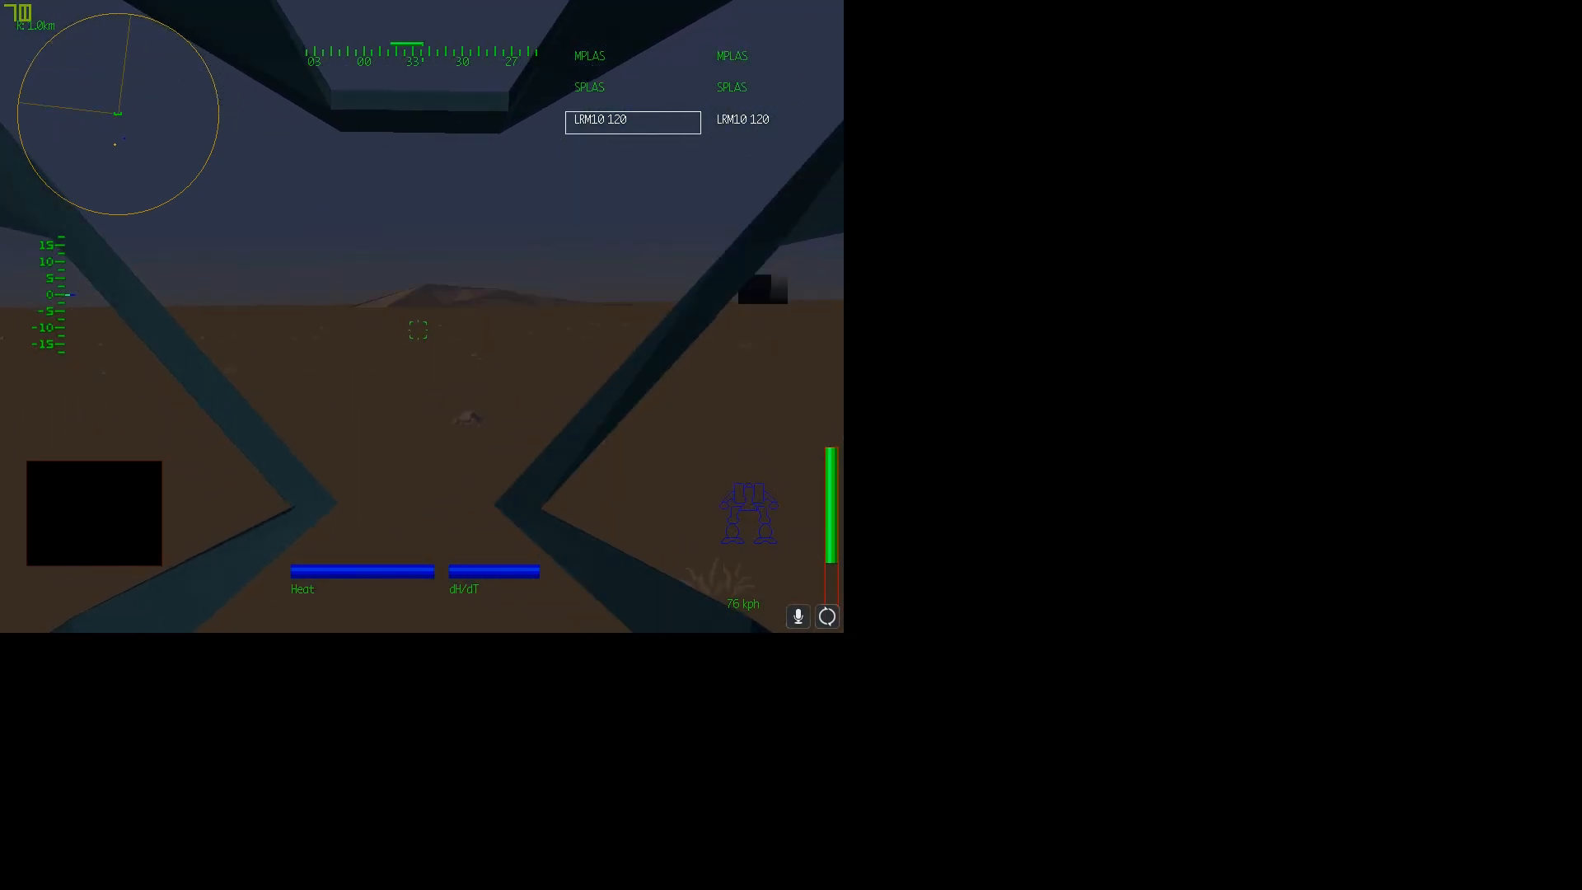
- Steer the walking mech towards the group of buildings on the horizon
key("d")
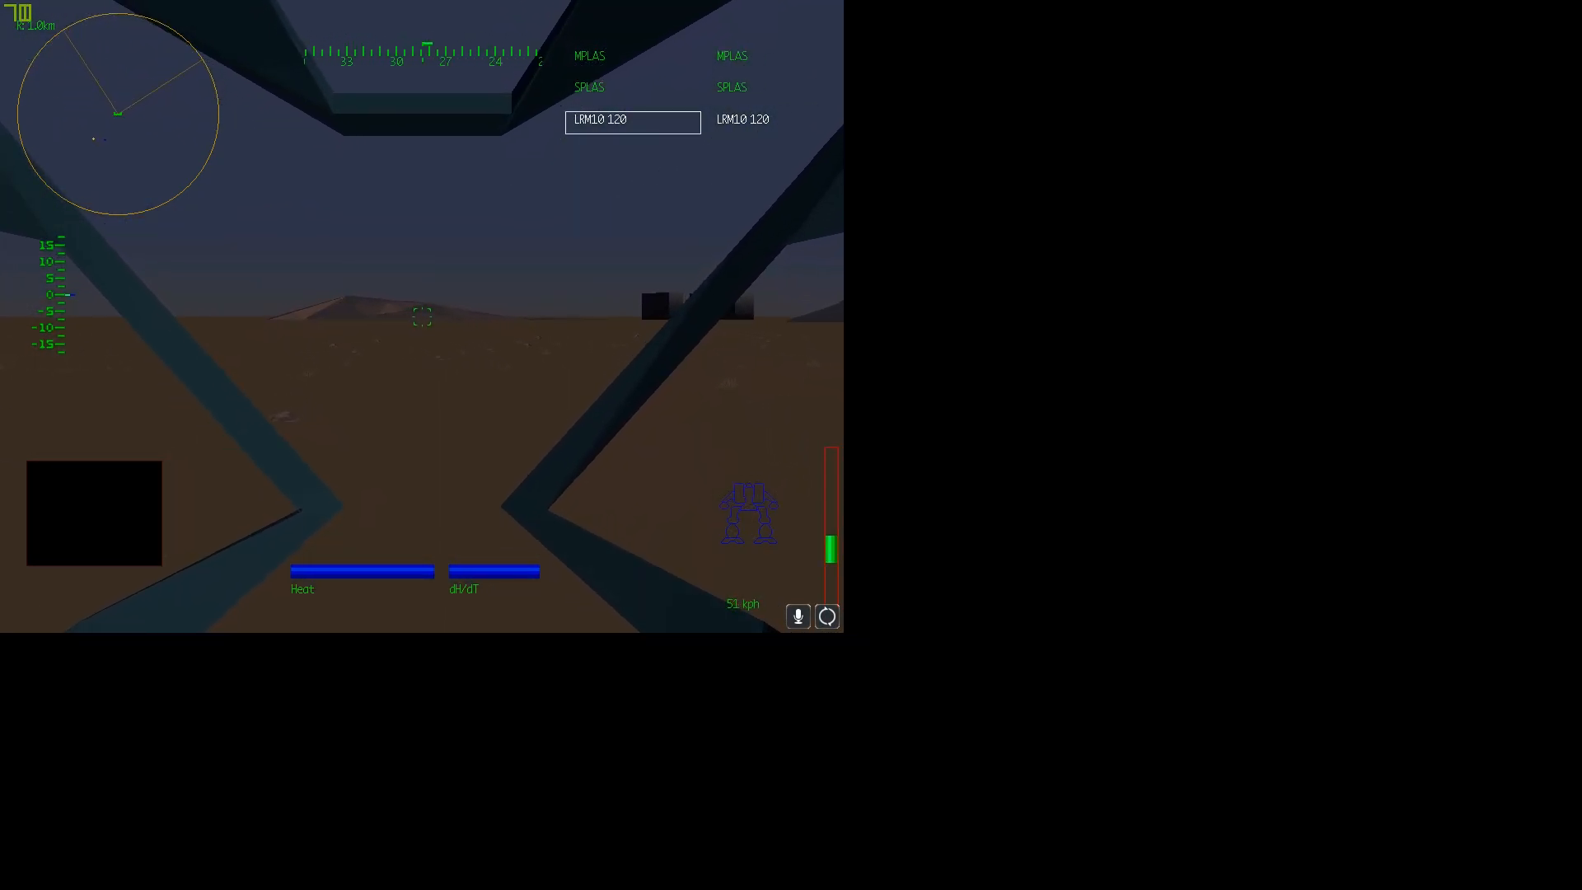
key("w")
key("d")
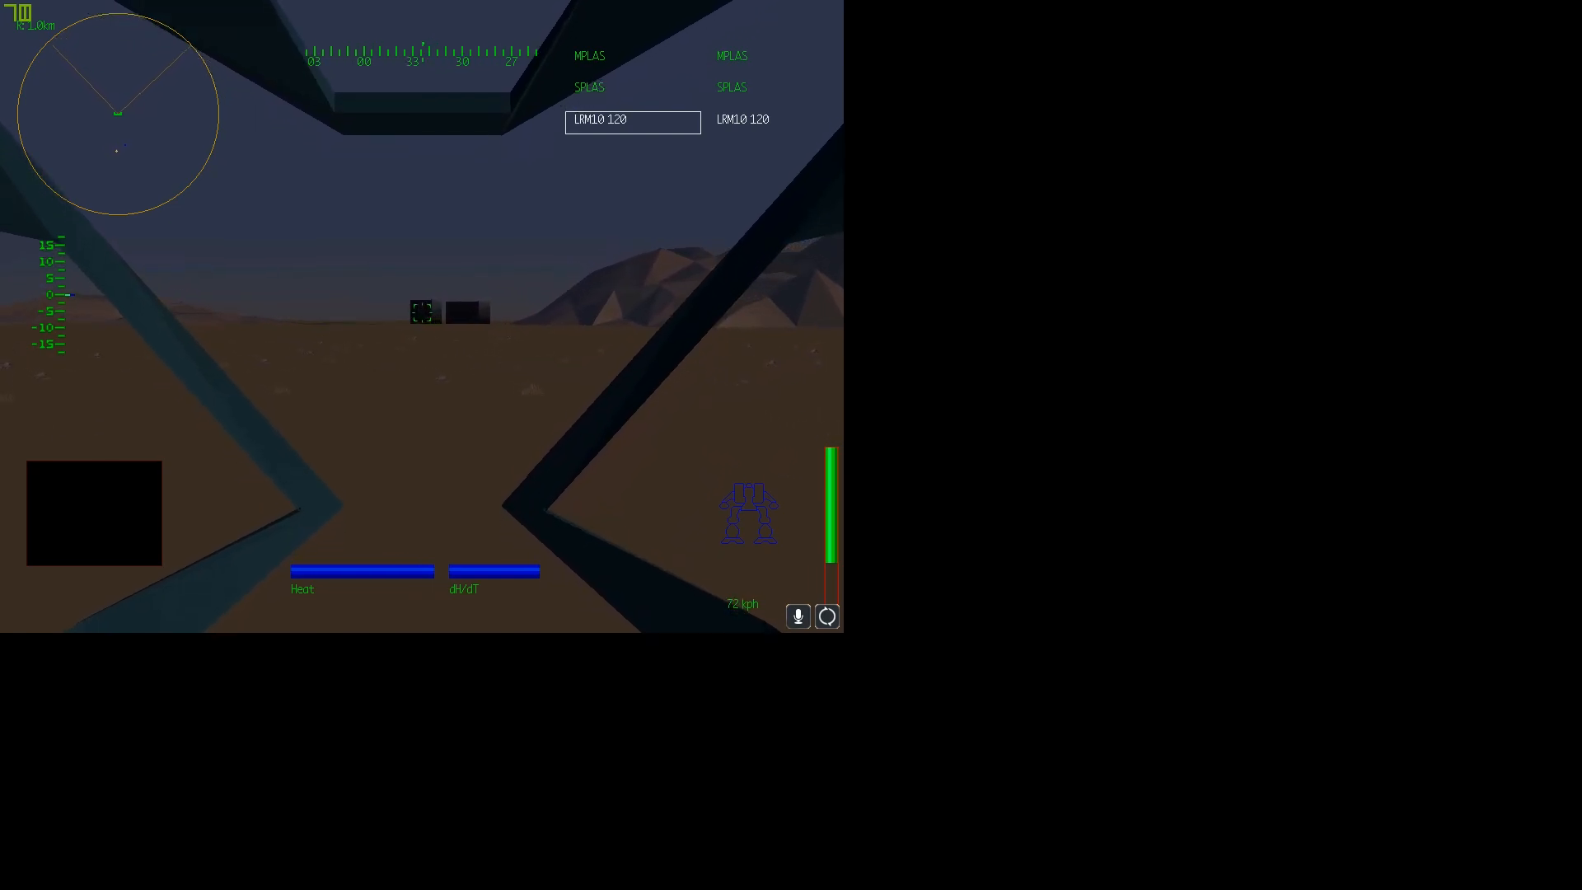
key("a")
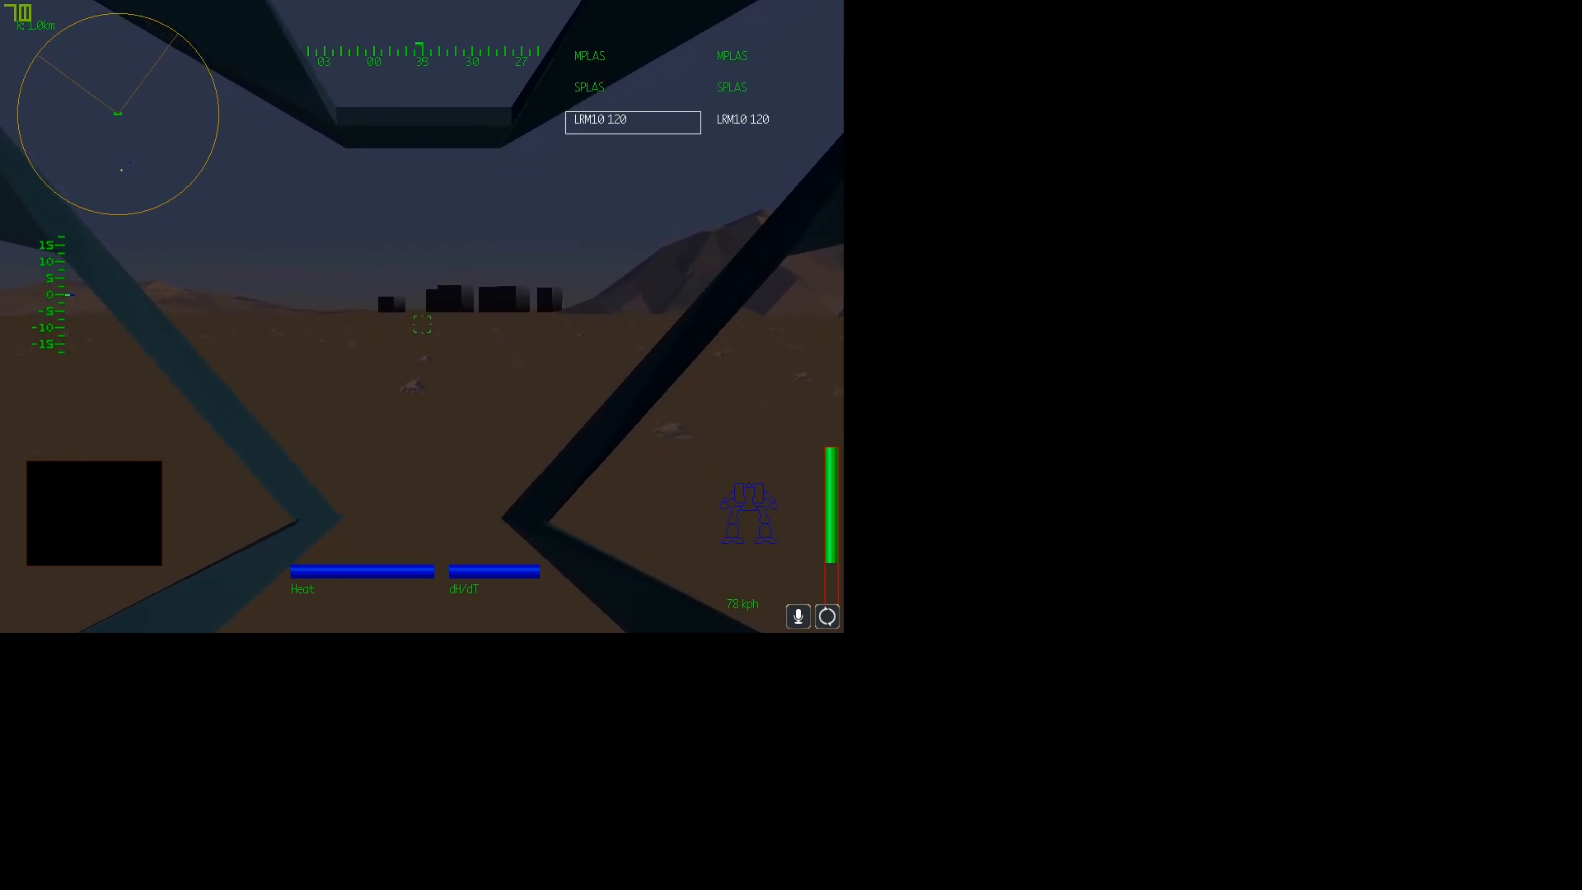
- Line the walking mech up with the distant buildings and inspect them by toggling the magnified view
key("Left")
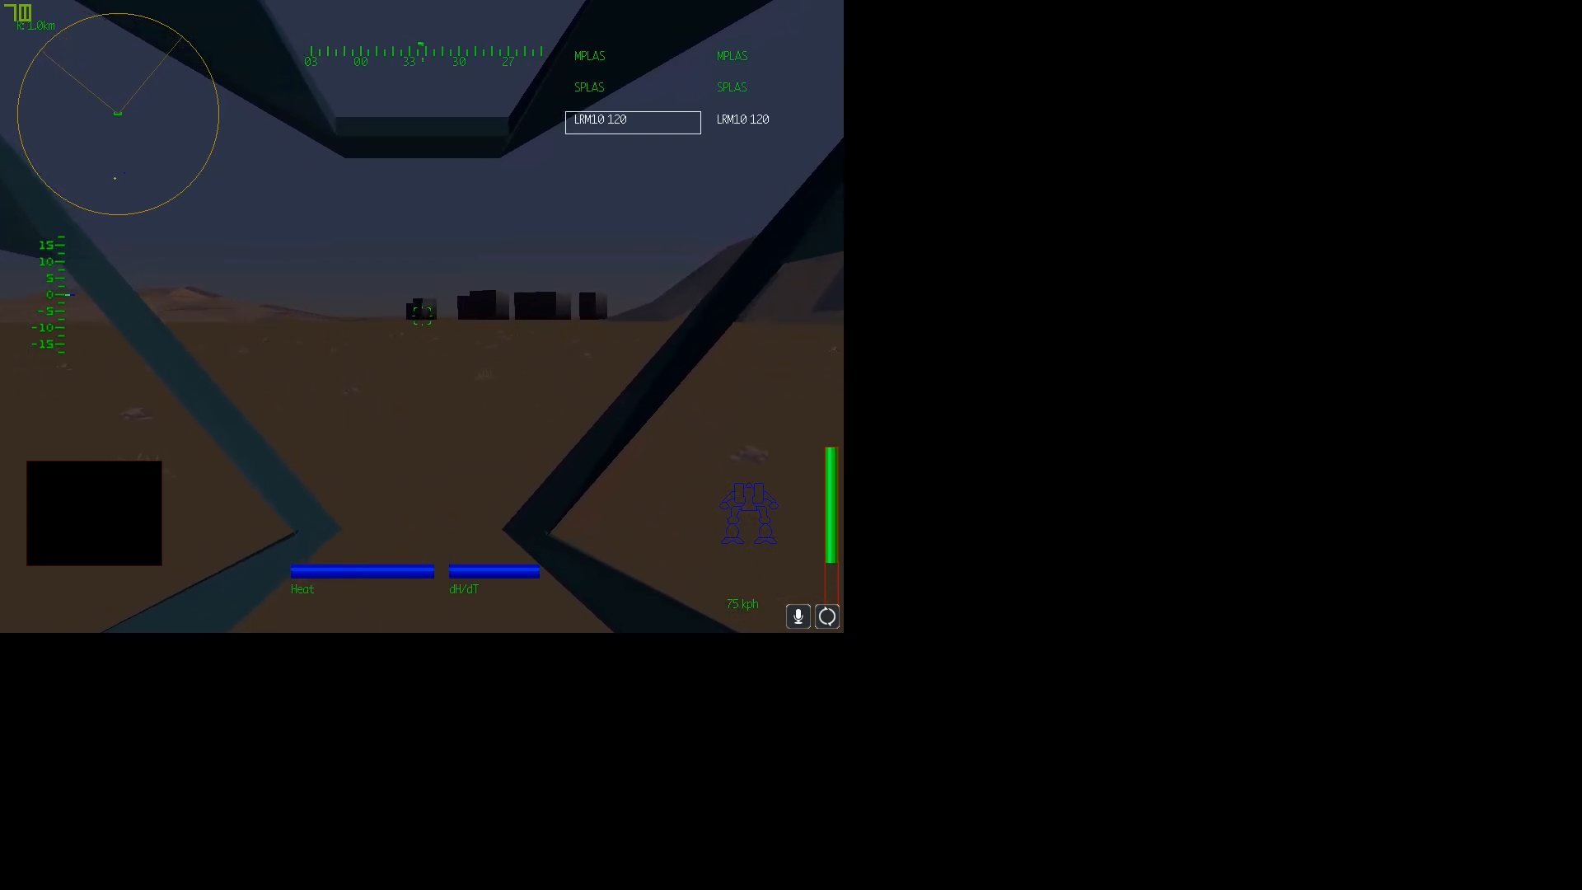
key("z")
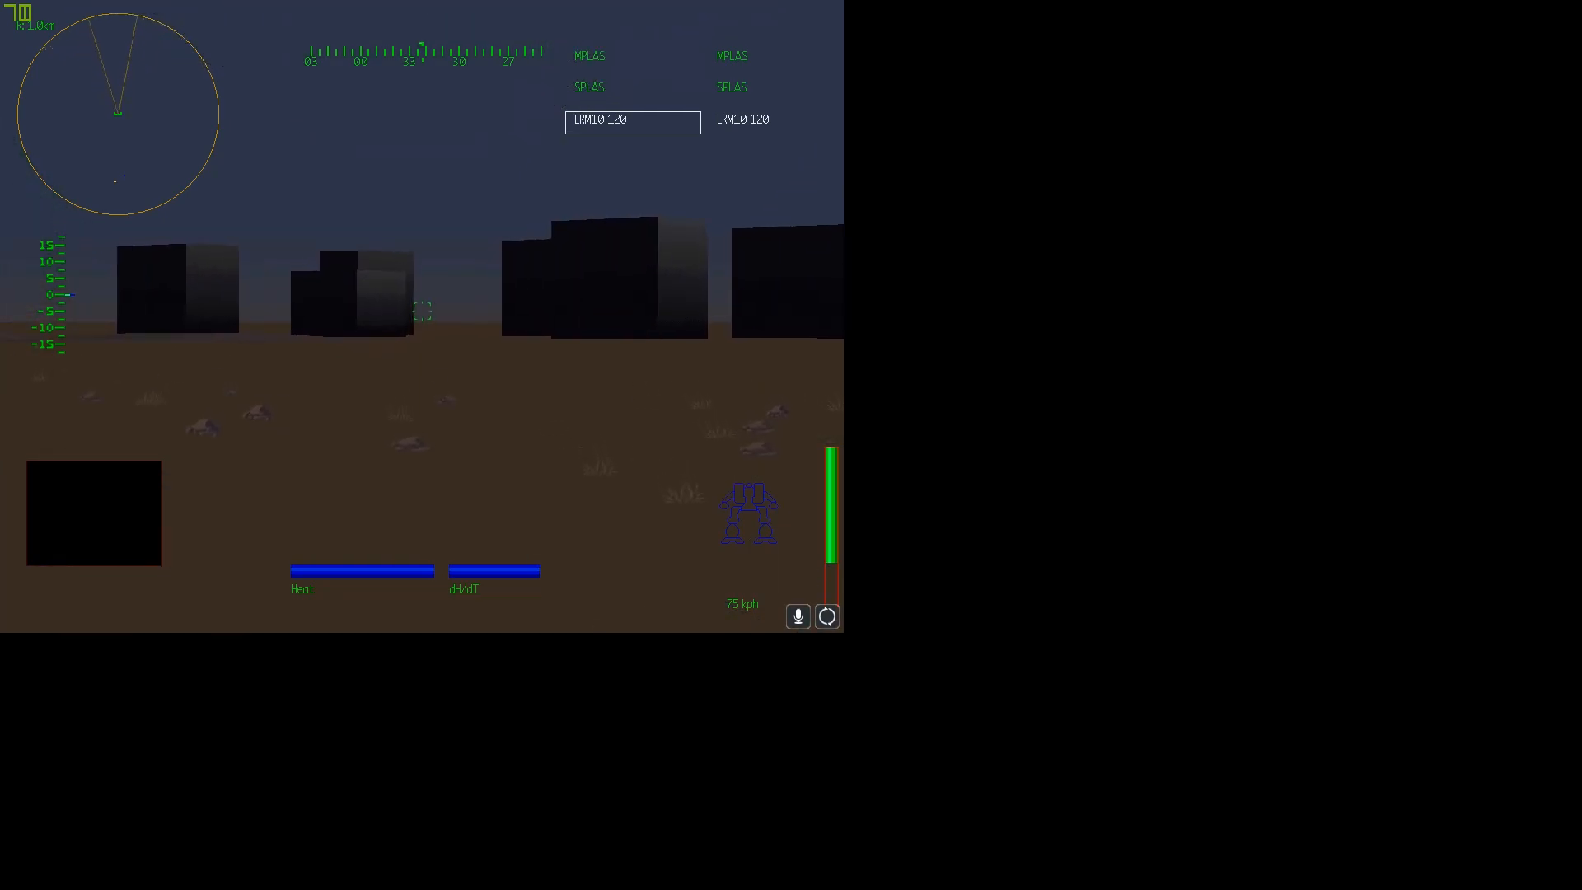
key("z")
key("z")
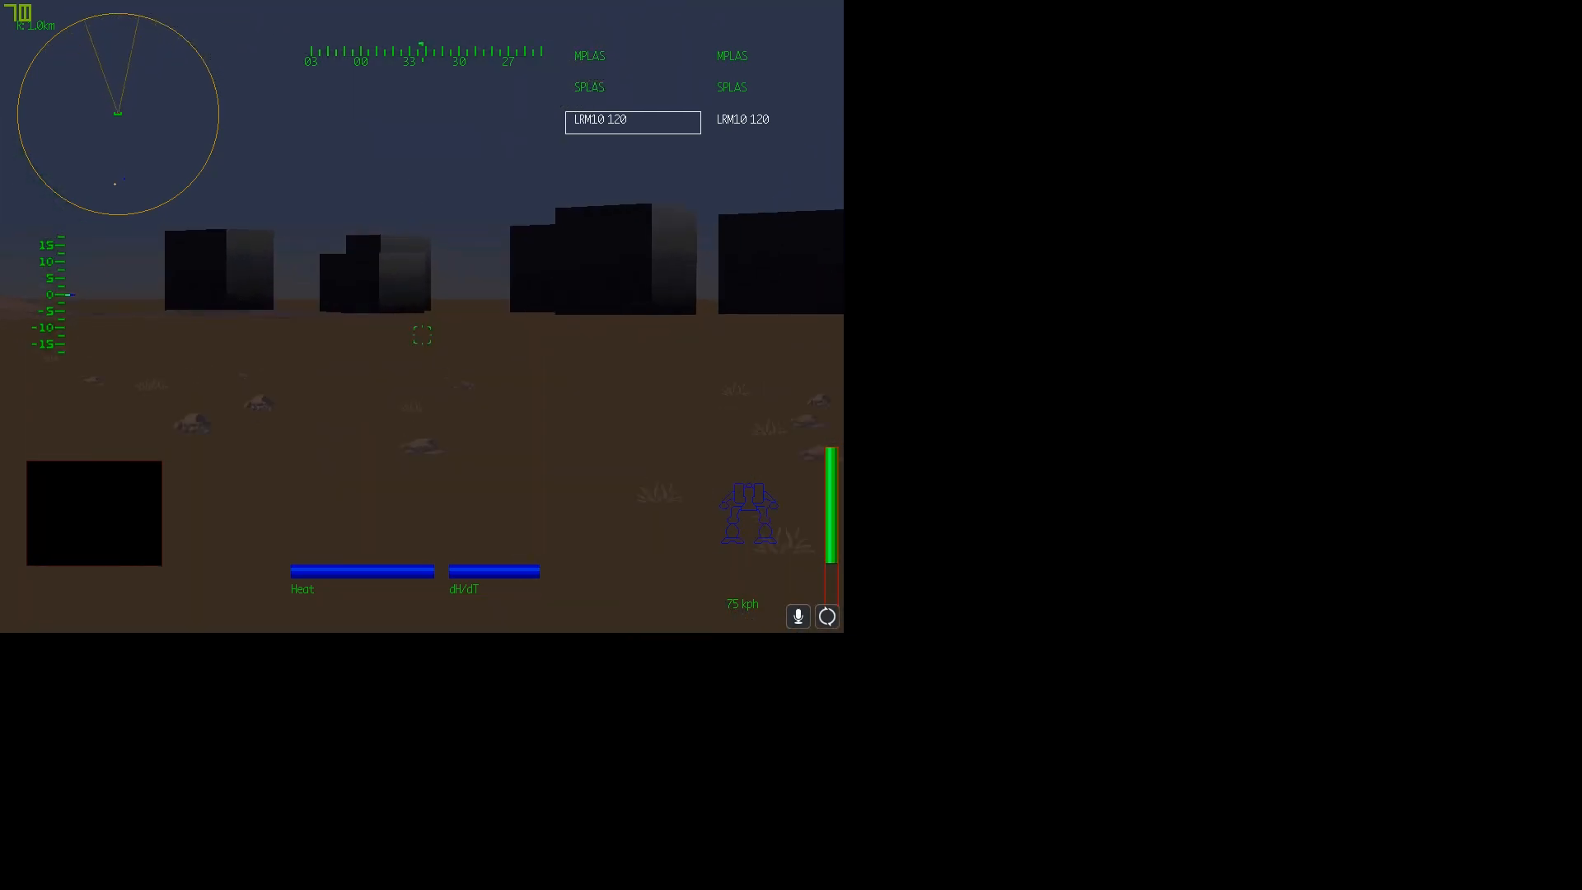
key("z")
key("z")
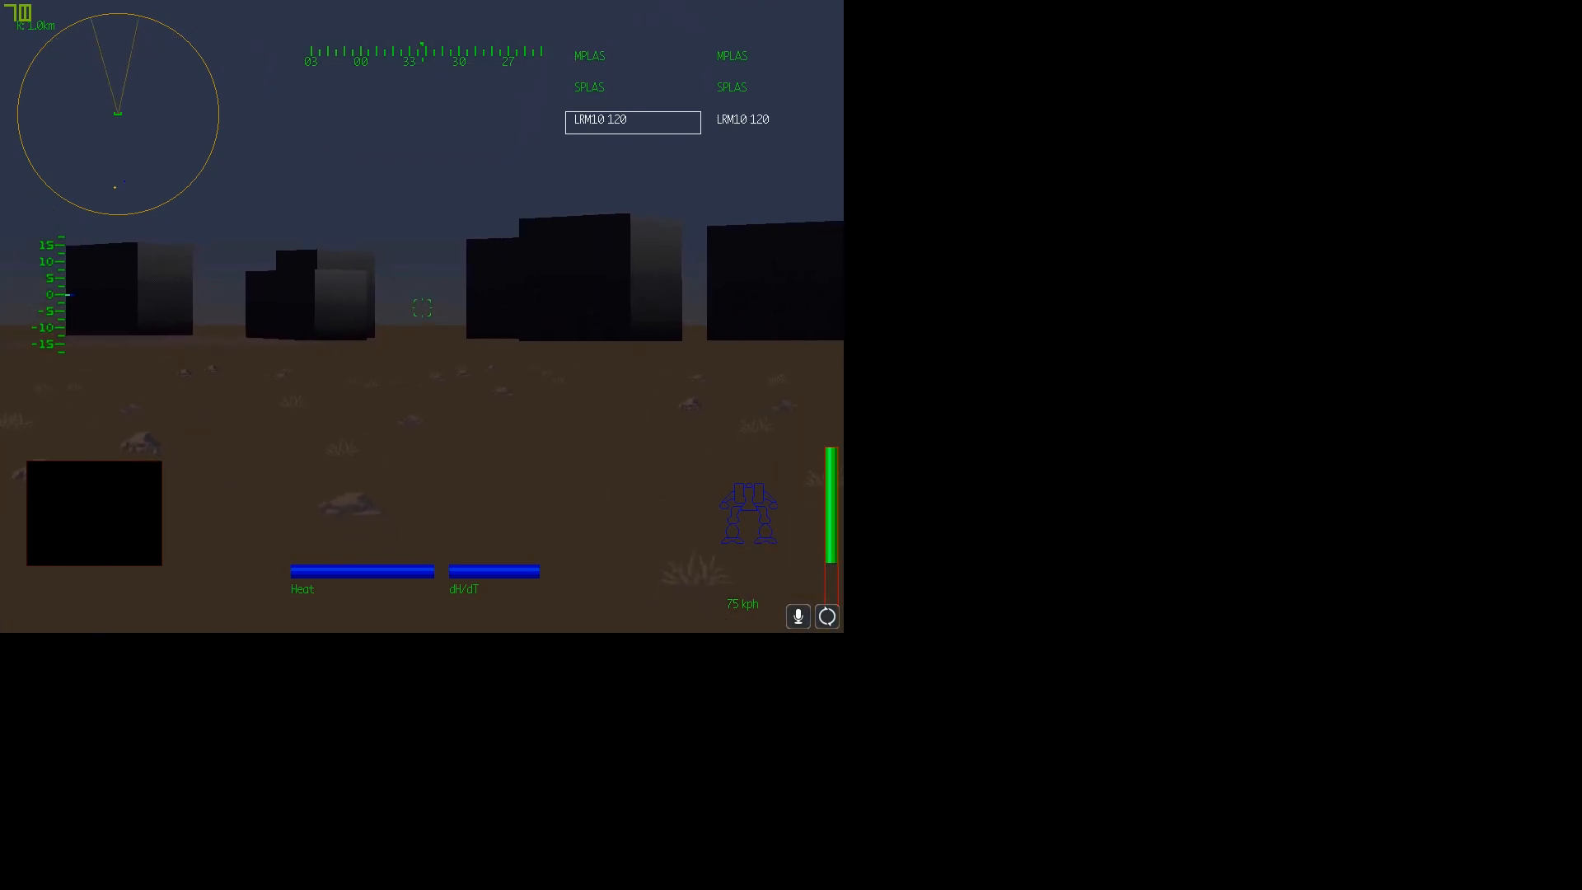
key("z")
key("Left")
key("Right")
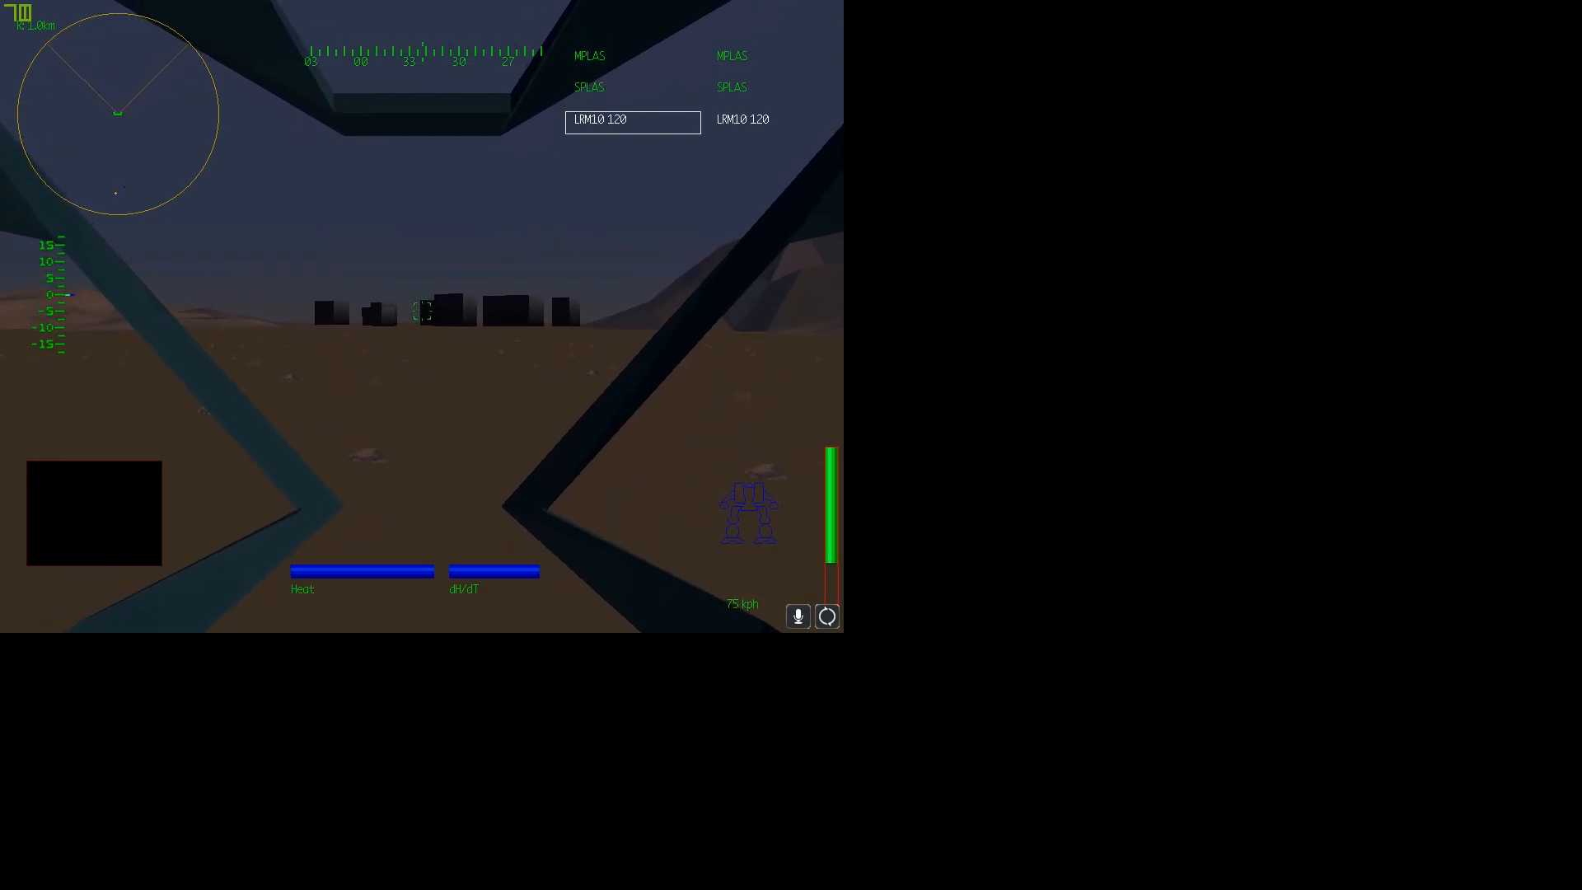
- Compare the magnified and normal cockpit views of the buildings while the mech keeps closing in
key("z")
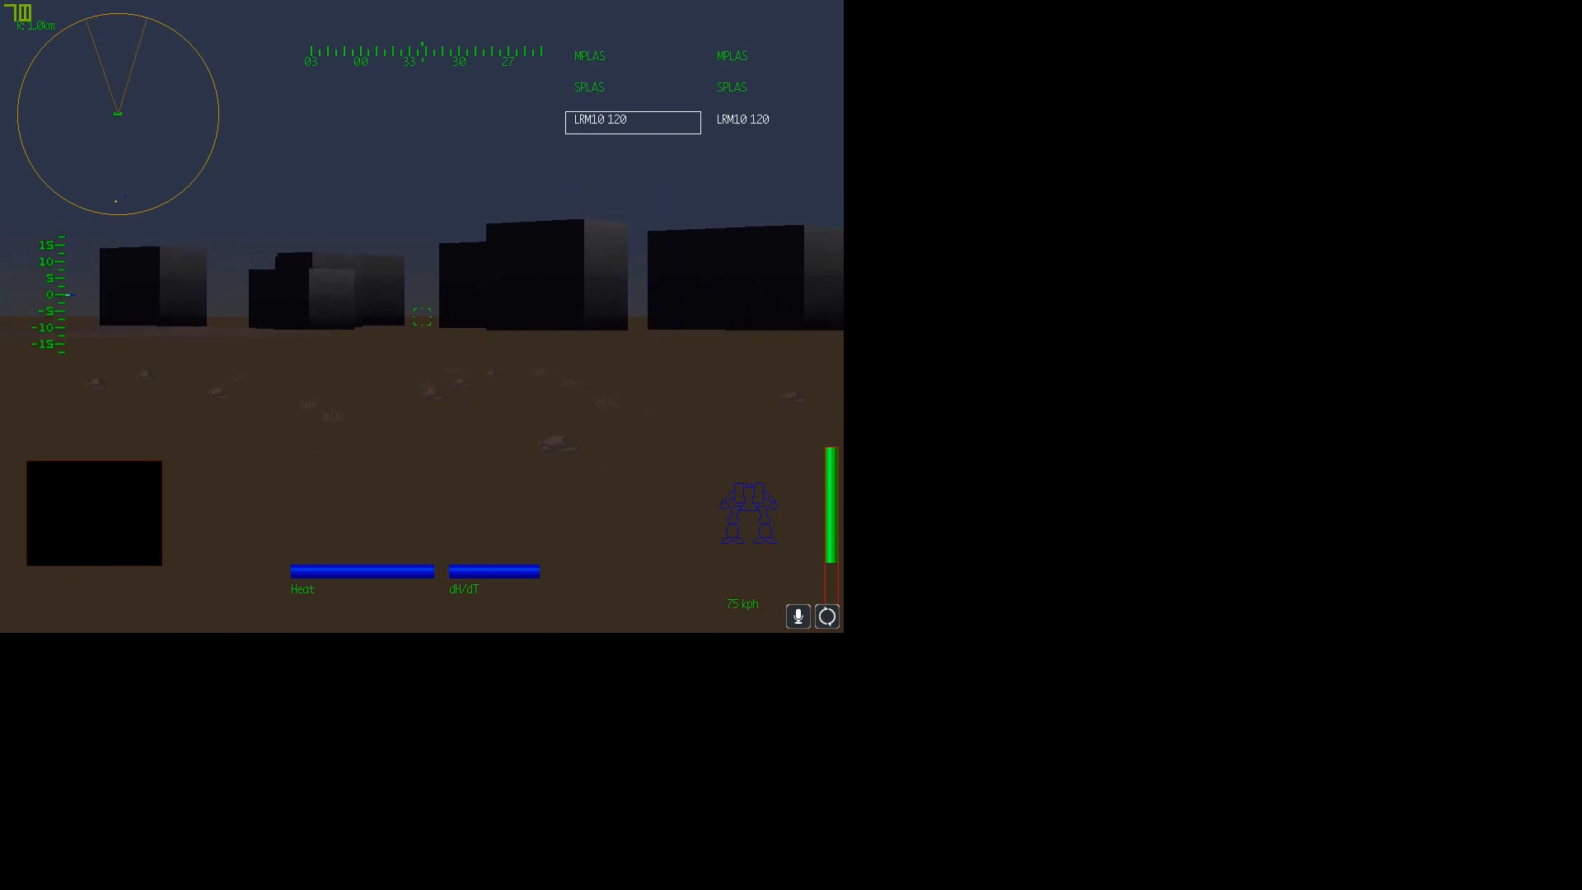
key("z")
key("z")
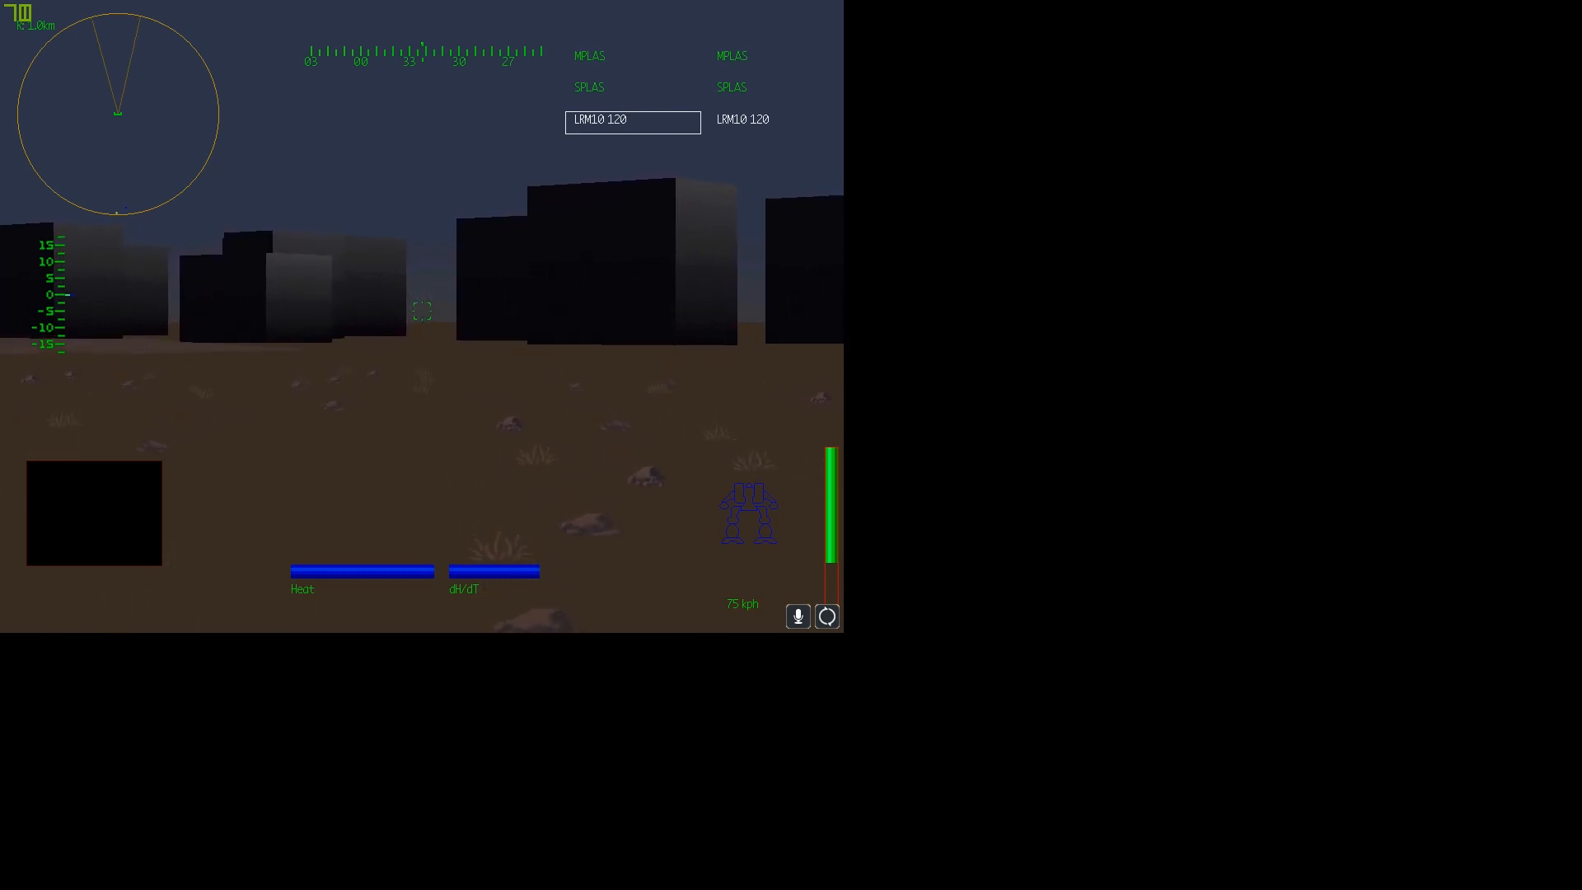
key("z")
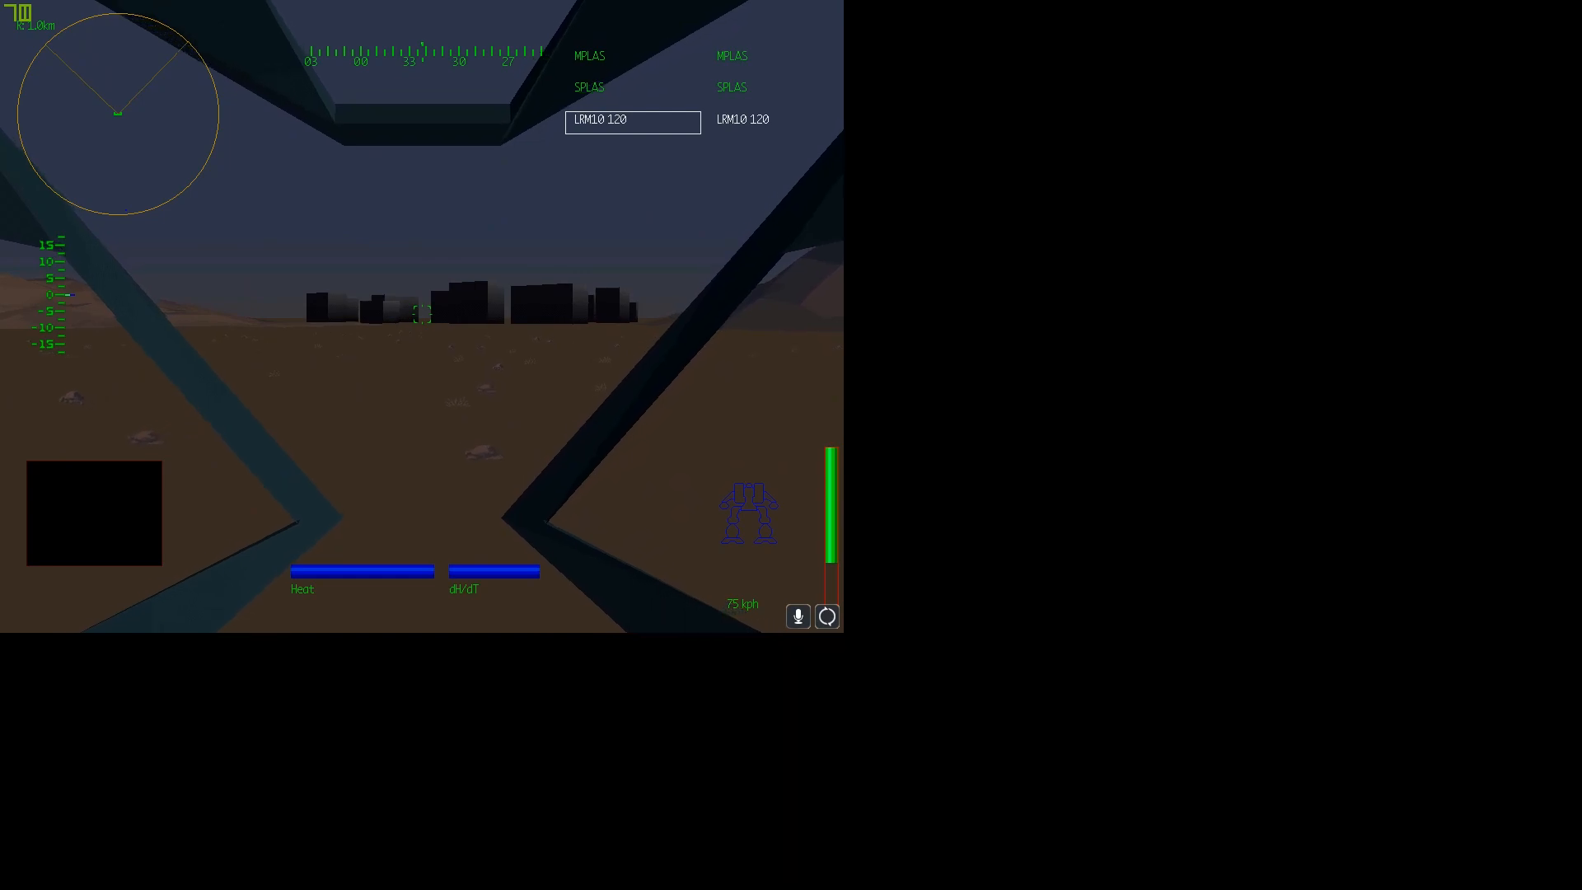
key("z")
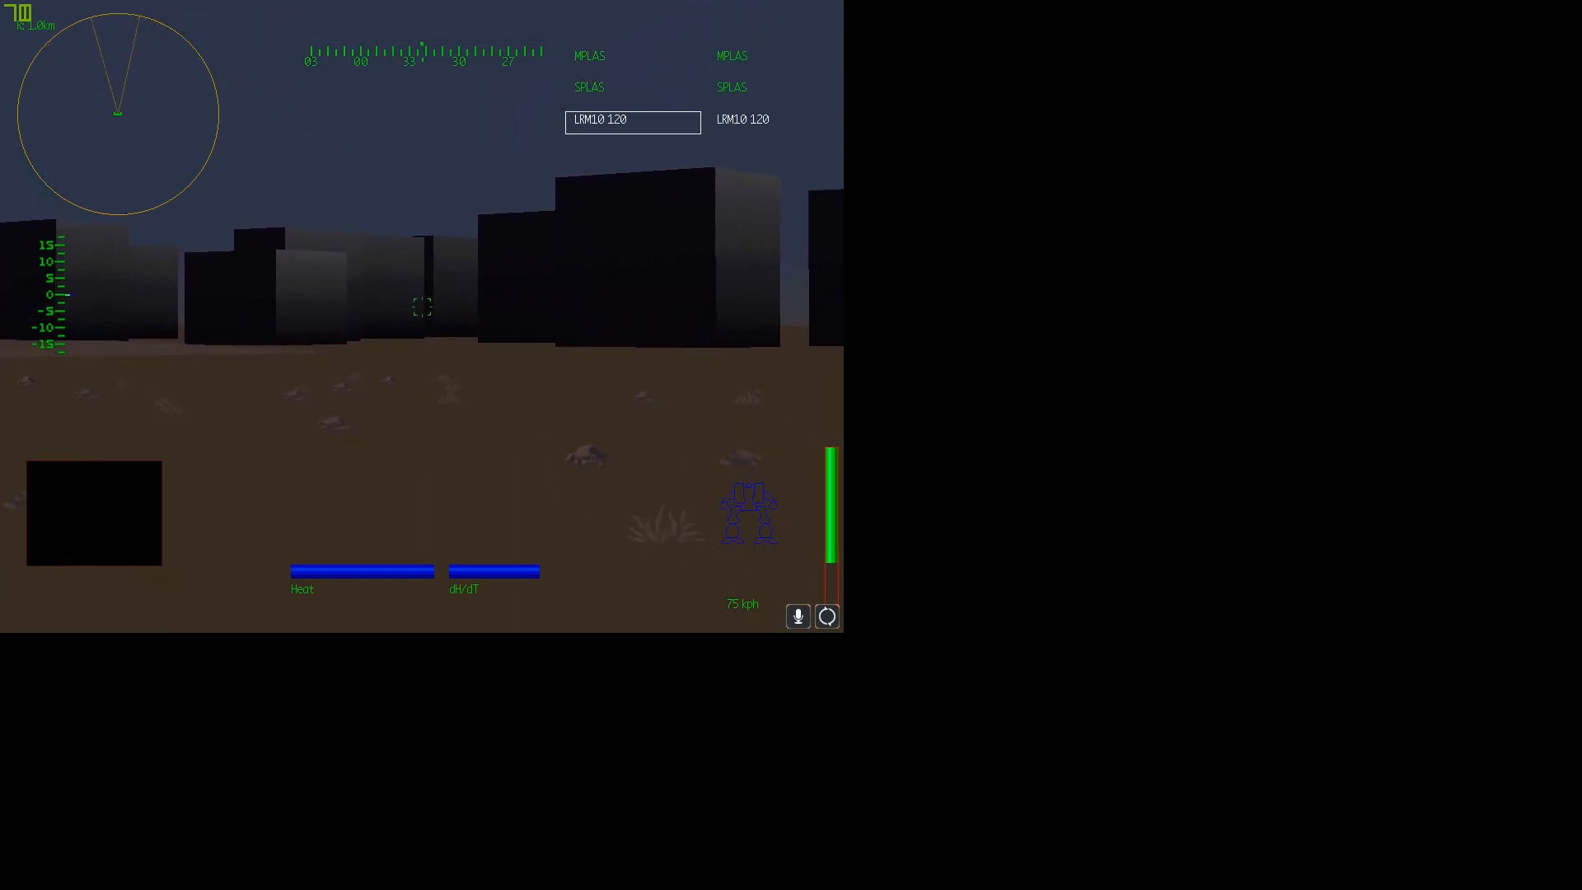
key("z")
- Bring the mech to a full stop and twist its torso away from the buildings and back
key("a")
key("x")
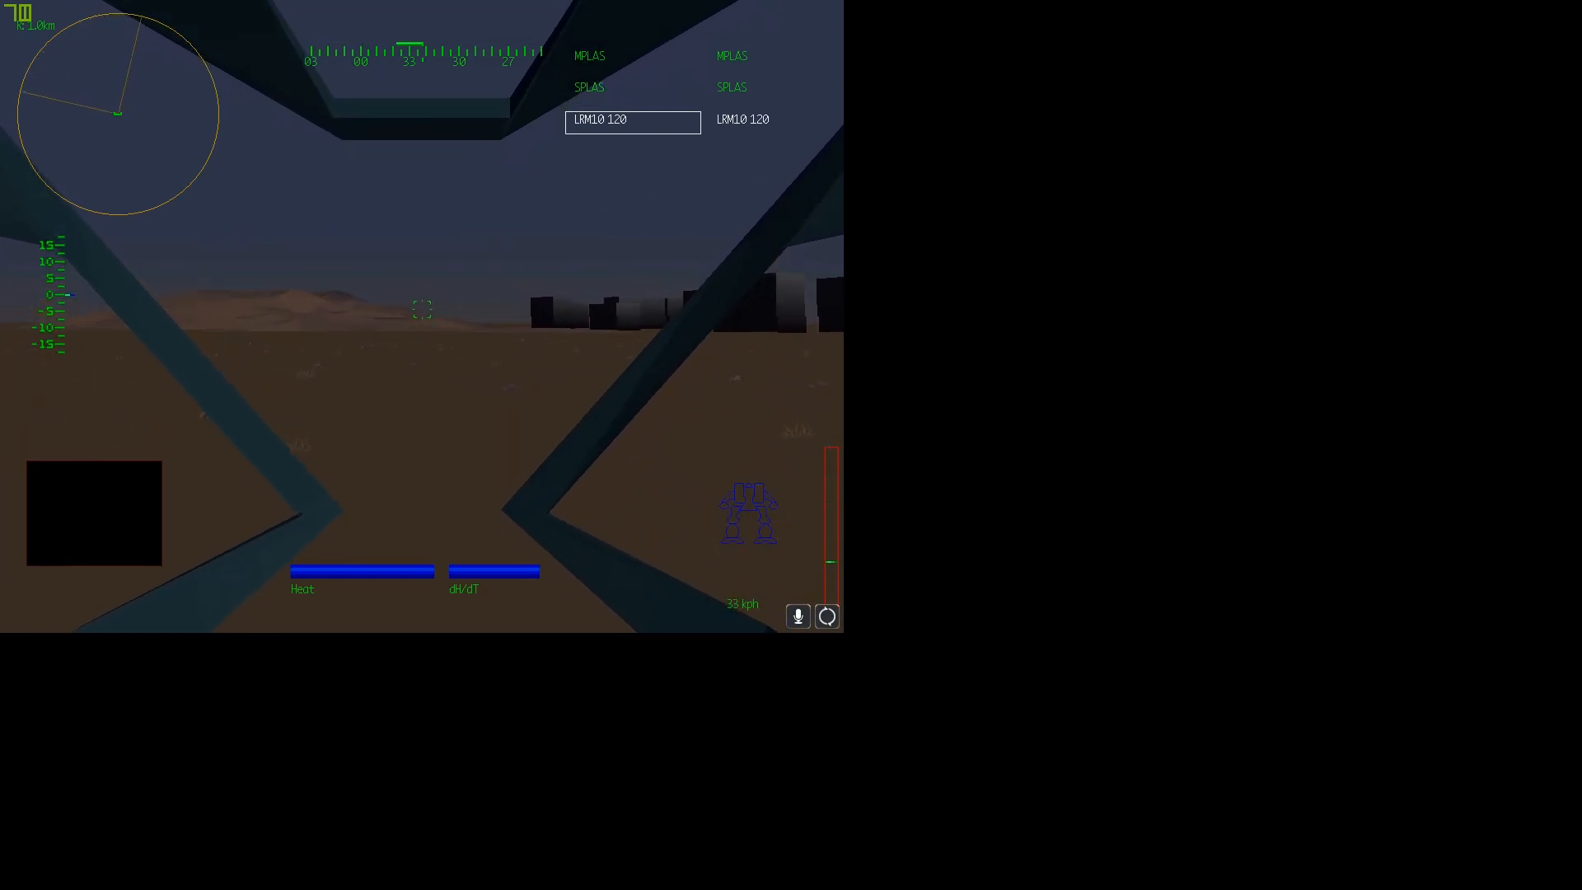
key("d")
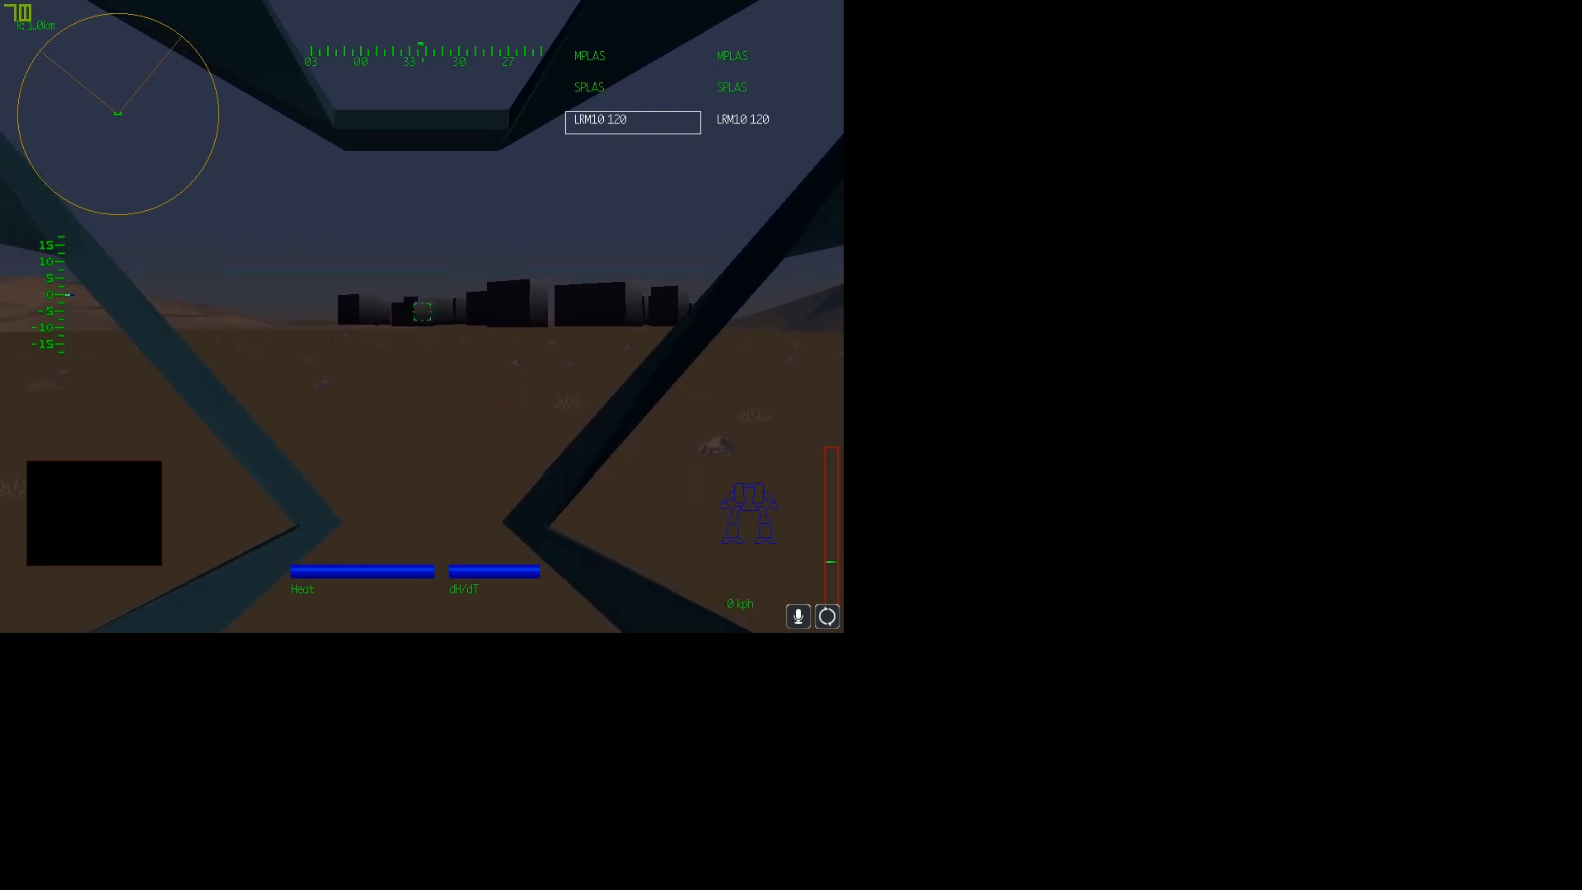
- Fire LRM10 missiles at the buildings while twisting the torso, and magnify the view to watch the impacts
key("space")
key("space")
key("a")
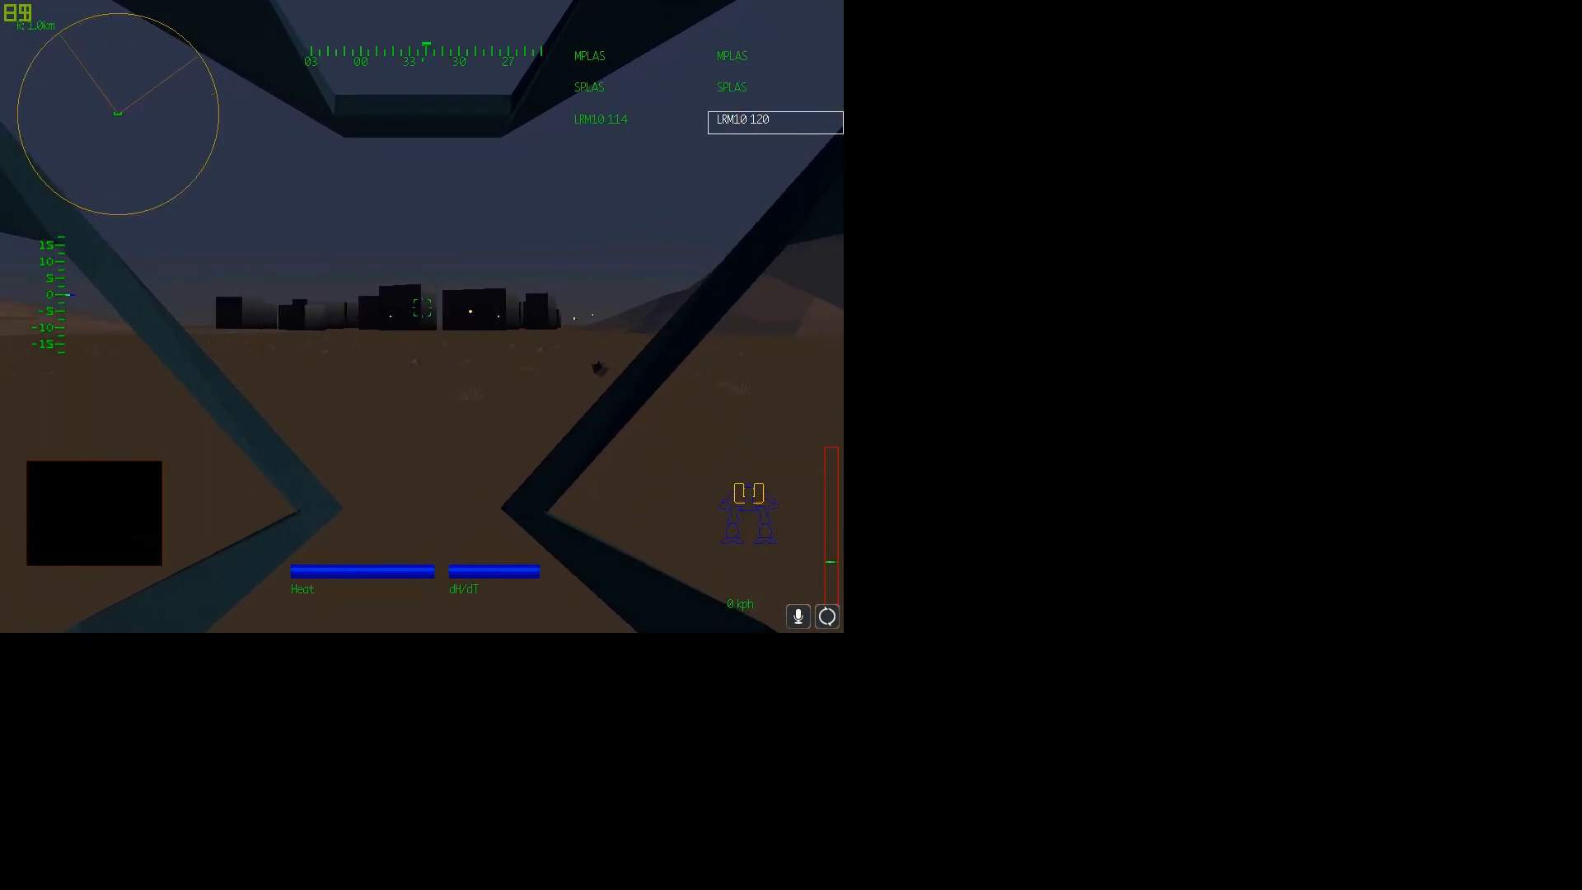
key("d")
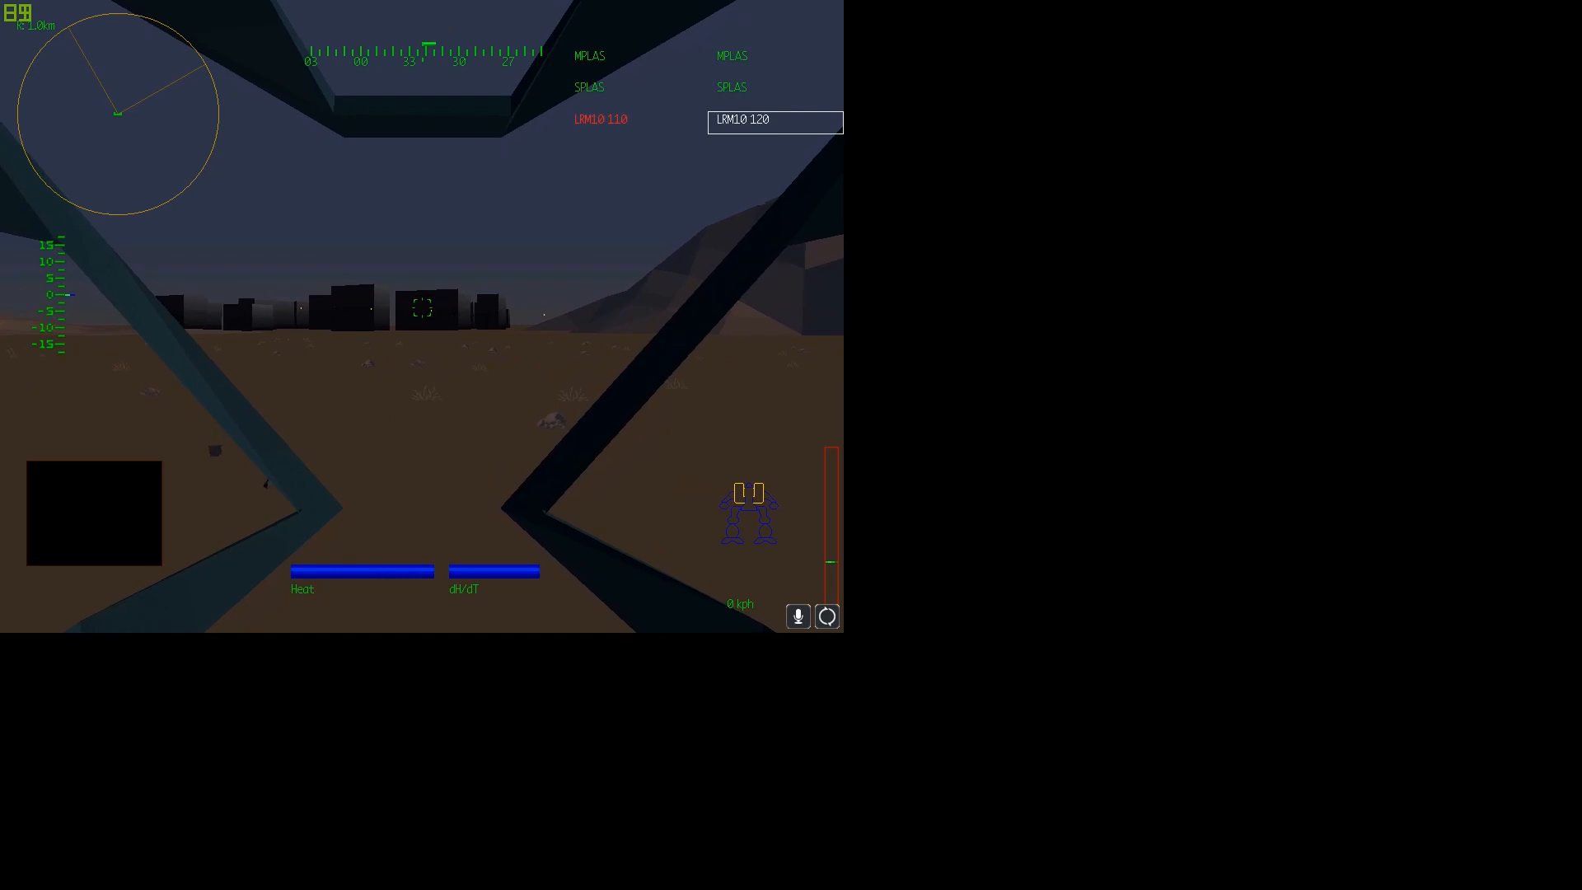
key("a")
key("z")
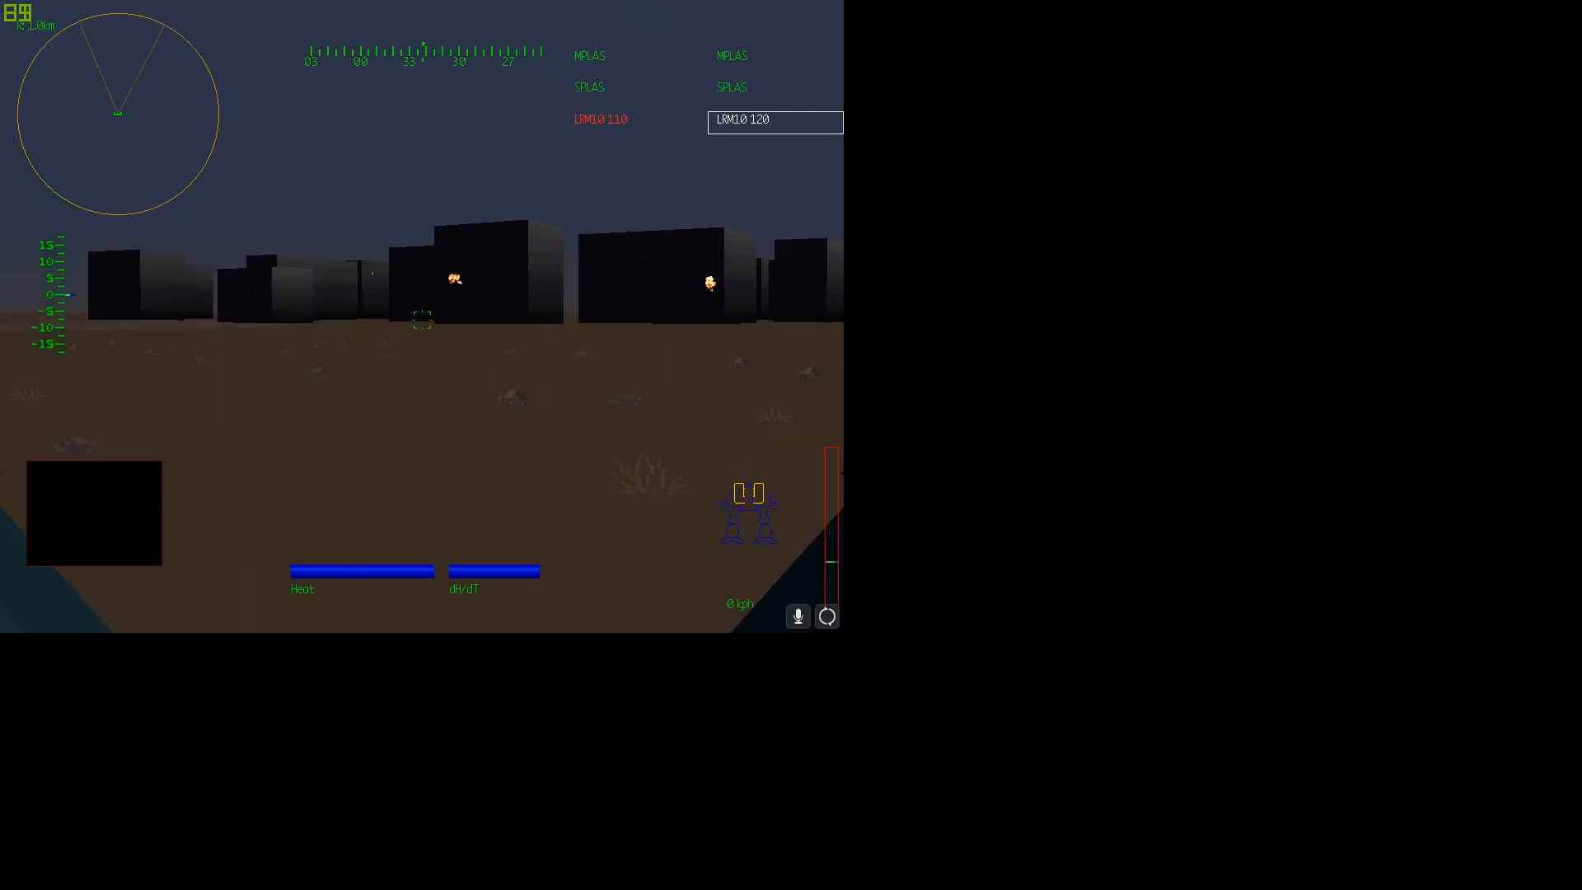
key("z")
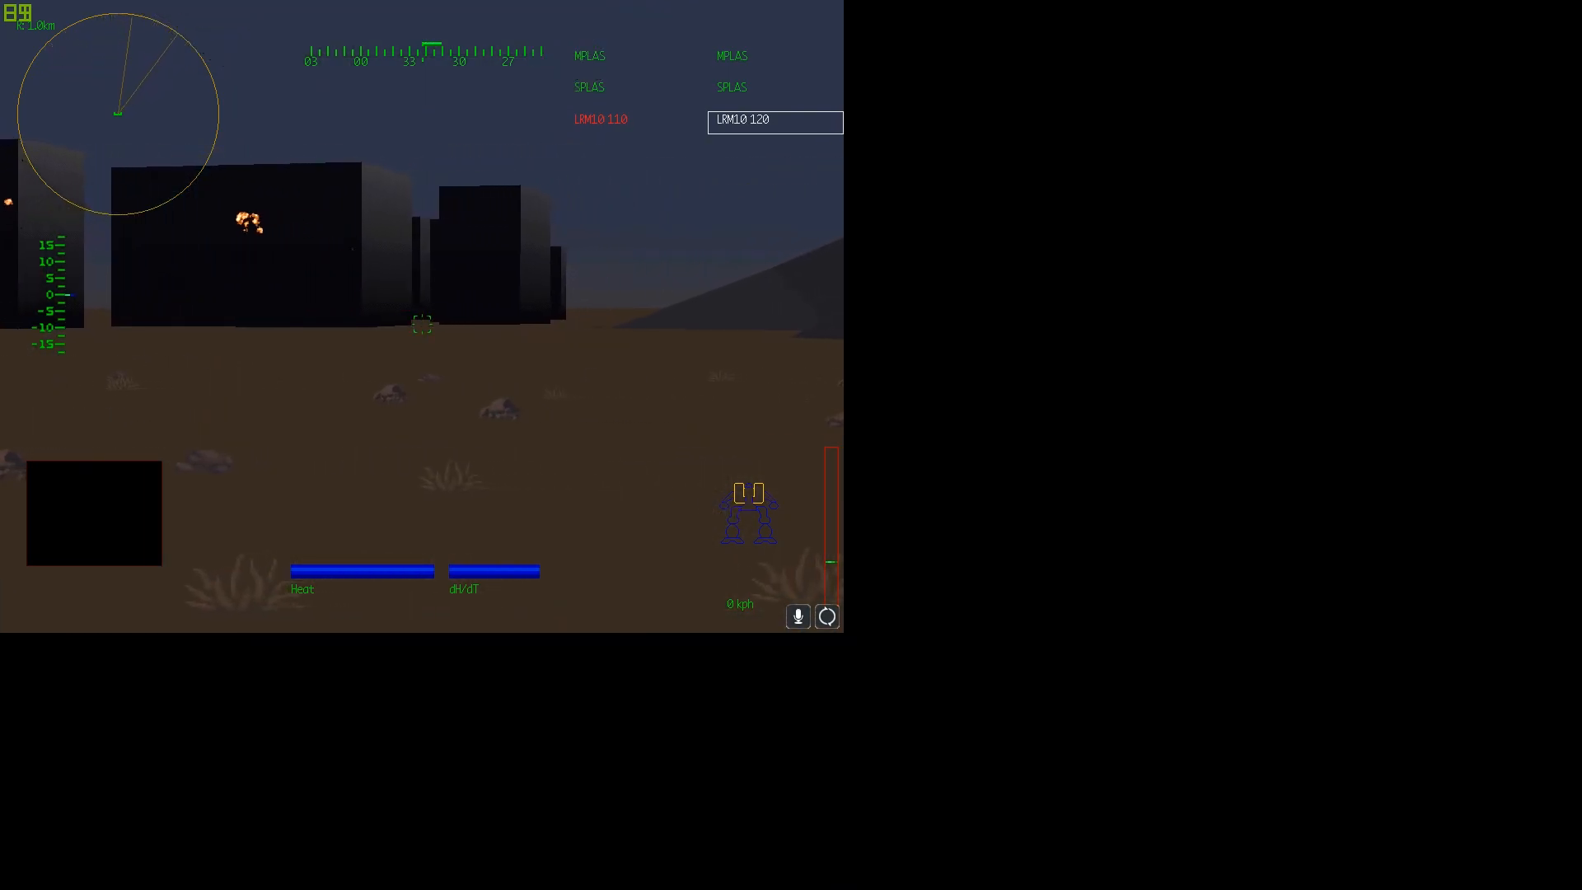
- Switch to the external view of the mech and fire both LRM10 launchers towards the mountains
key("v")
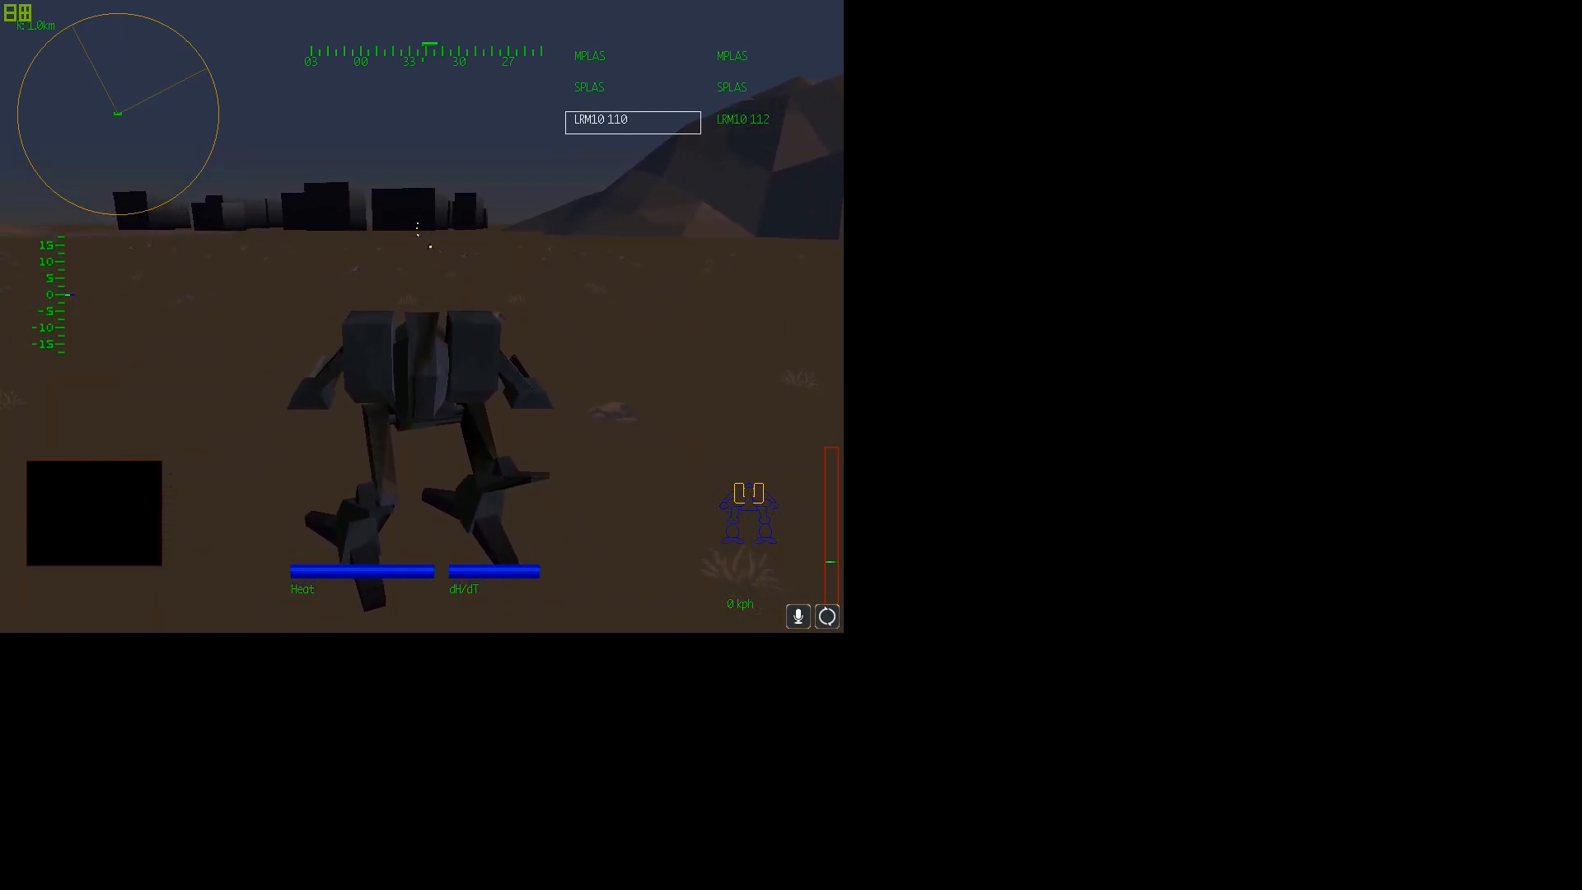
mouse_move(417, 219)
left_mouse_down()
mouse_move(791, 202)
mouse_move(523, 194)
mouse_move(725, 185)
mouse_move(452, 156)
mouse_move(433, 172)
mouse_move(577, 173)
mouse_move(149, 173)
left_mouse_up()
key("v")
key("v")
key("space")
key("space")
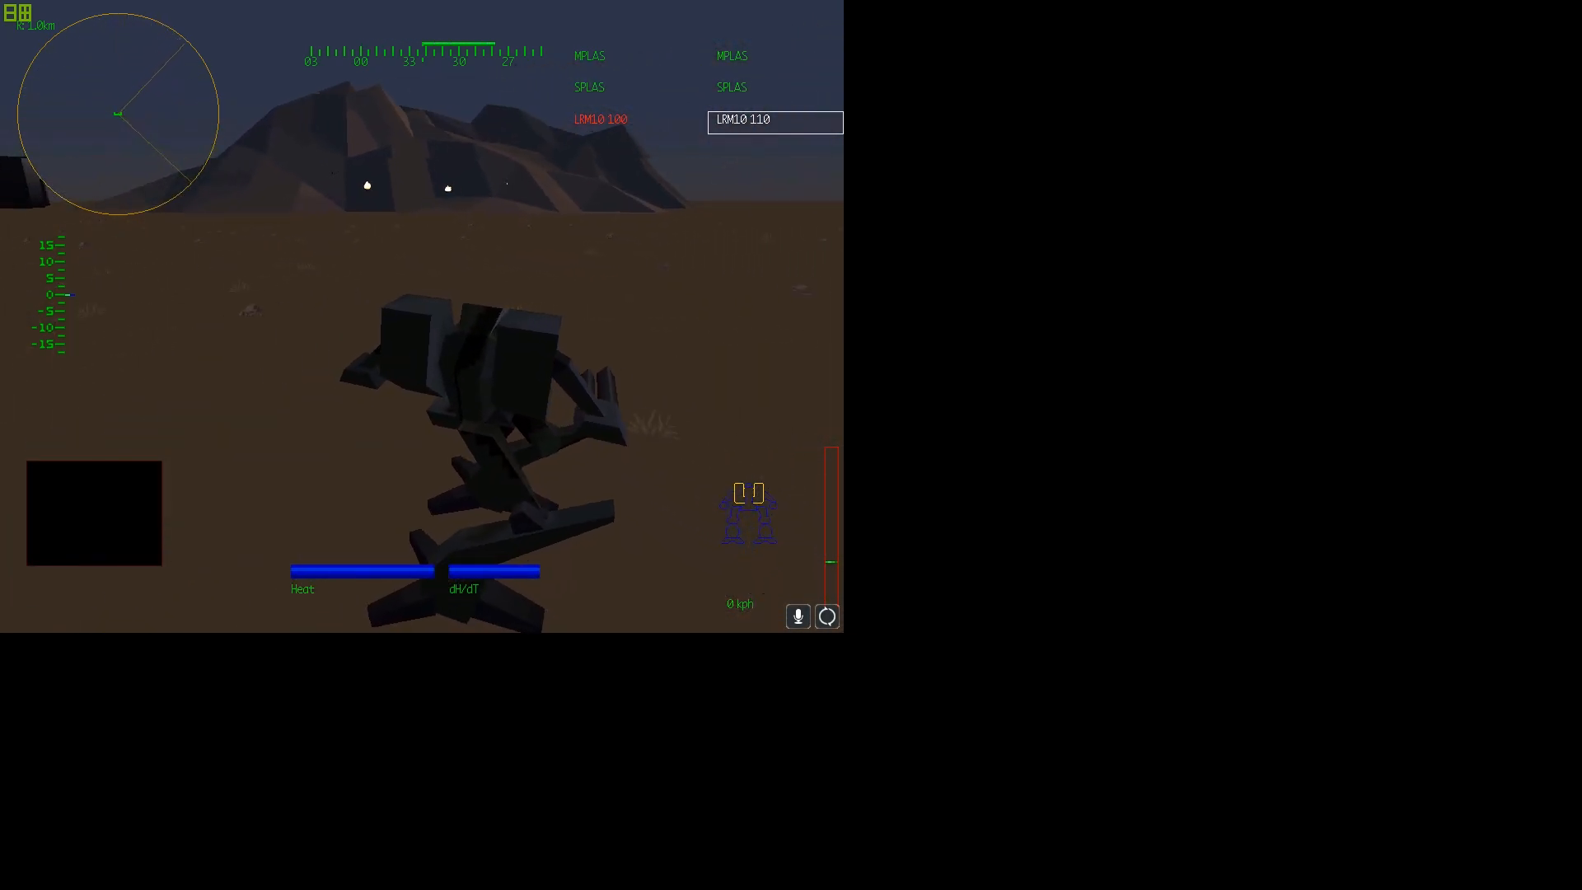
- Return to the cockpit view and twist the torso both ways before facing the buildings again
key("v")
key("Left")
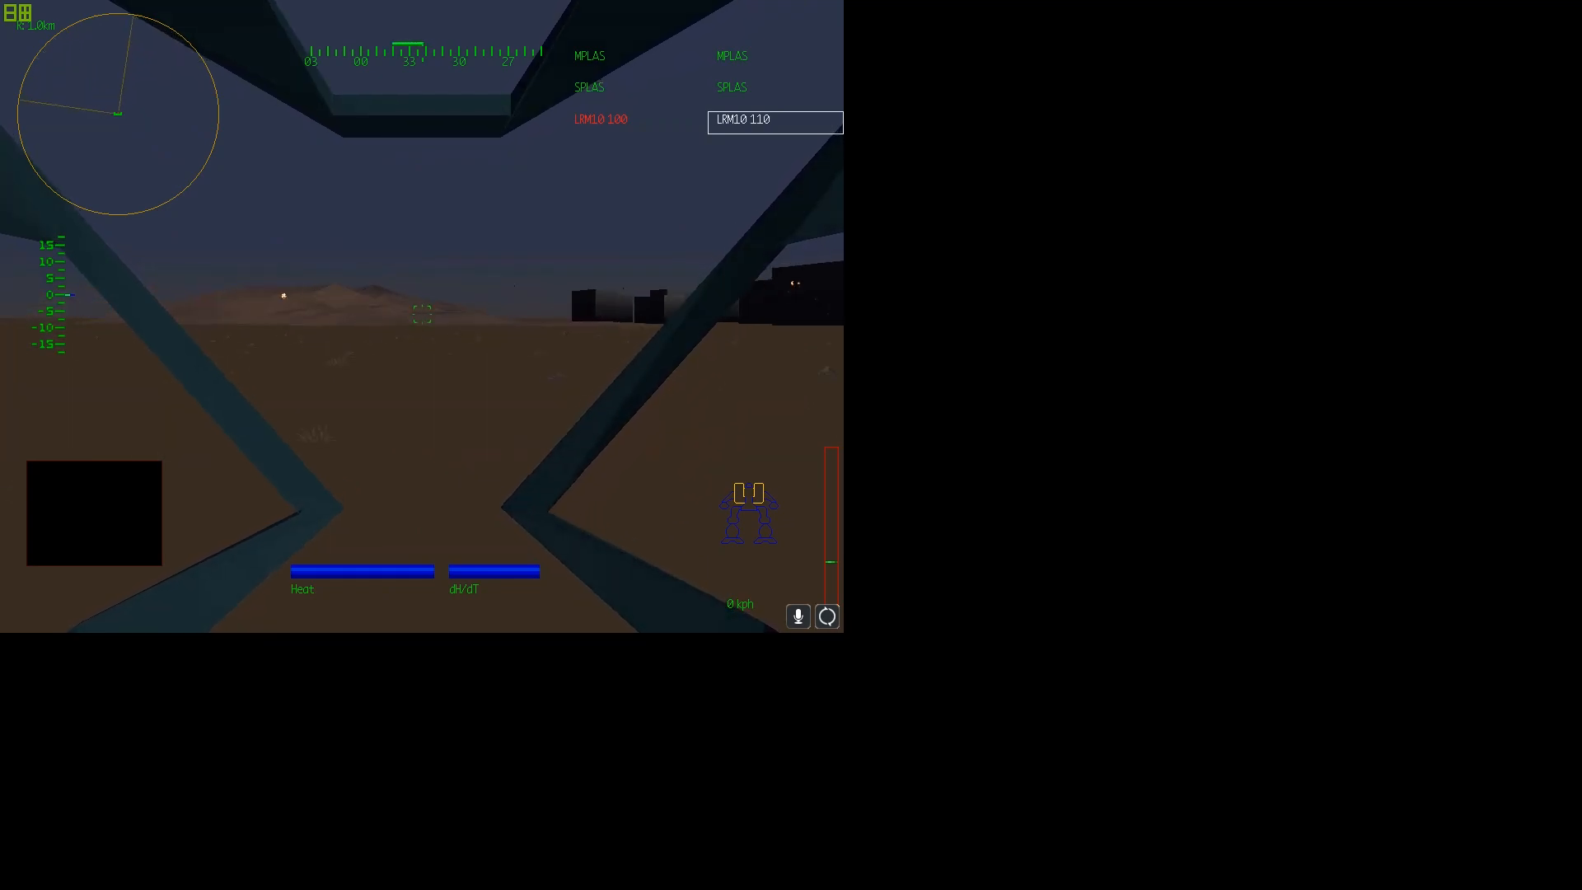
key("Right")
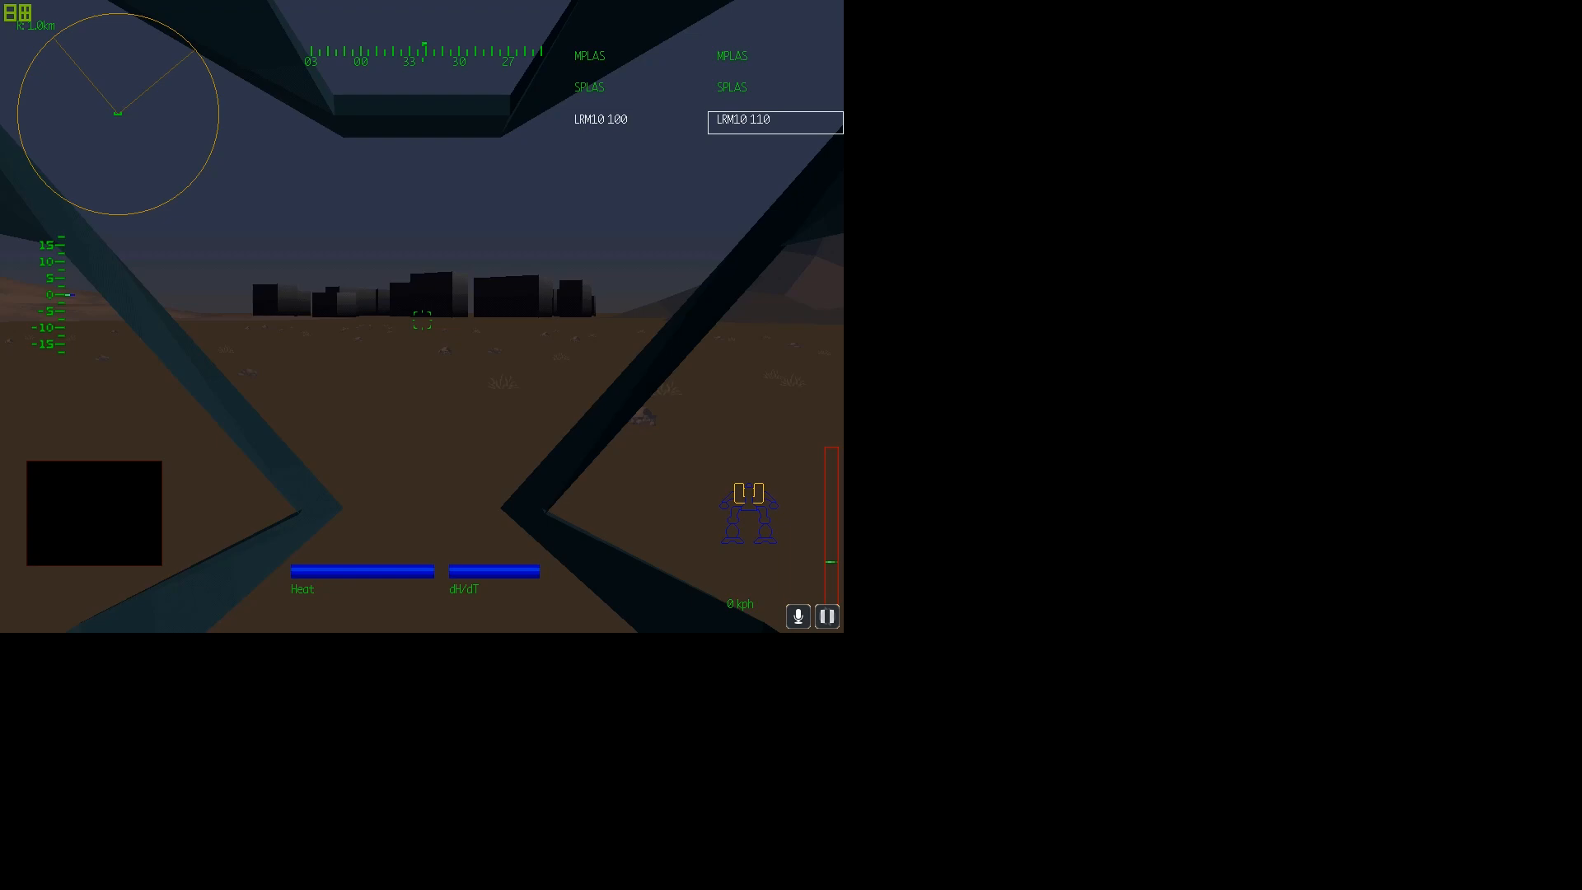
key("v")
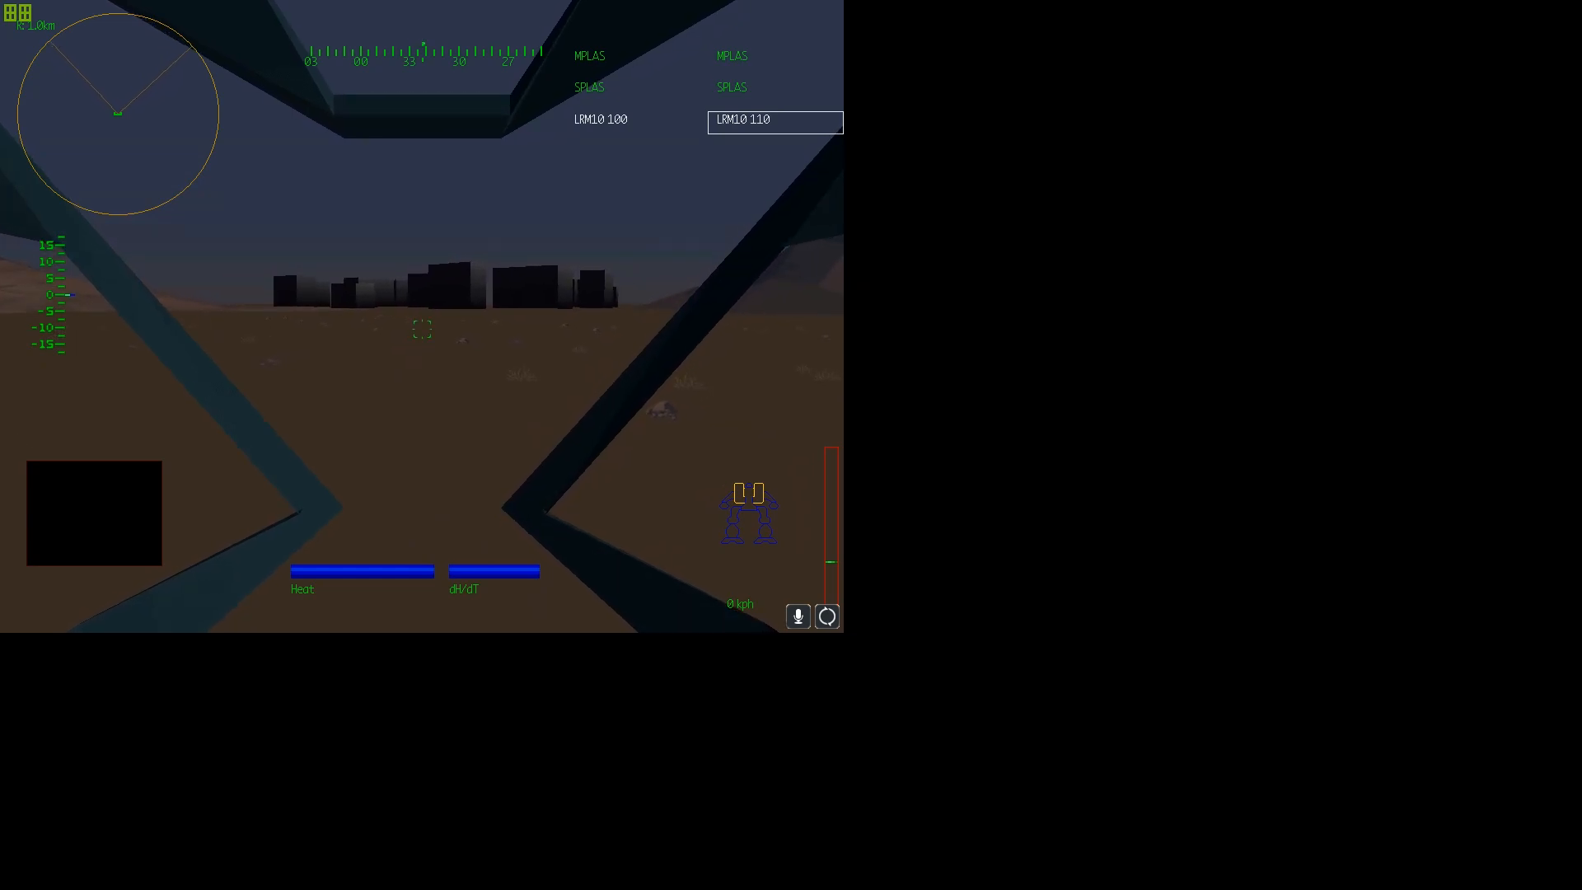
- Abort the training mission to leave the game and close the MechVM launcher
key("Escape")
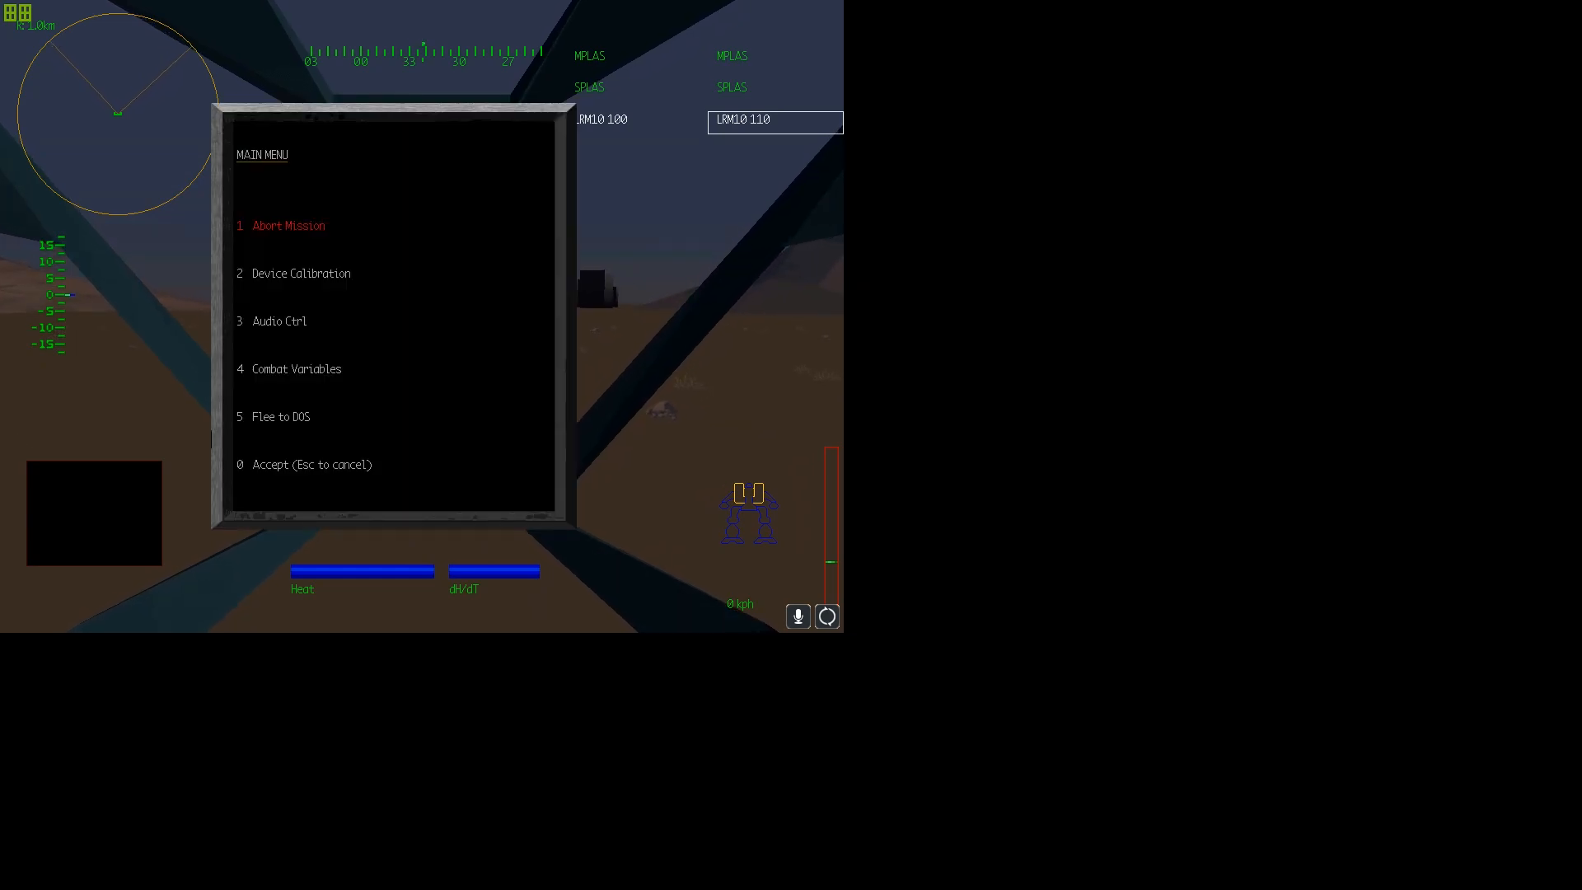
key("Return")
key("Return")
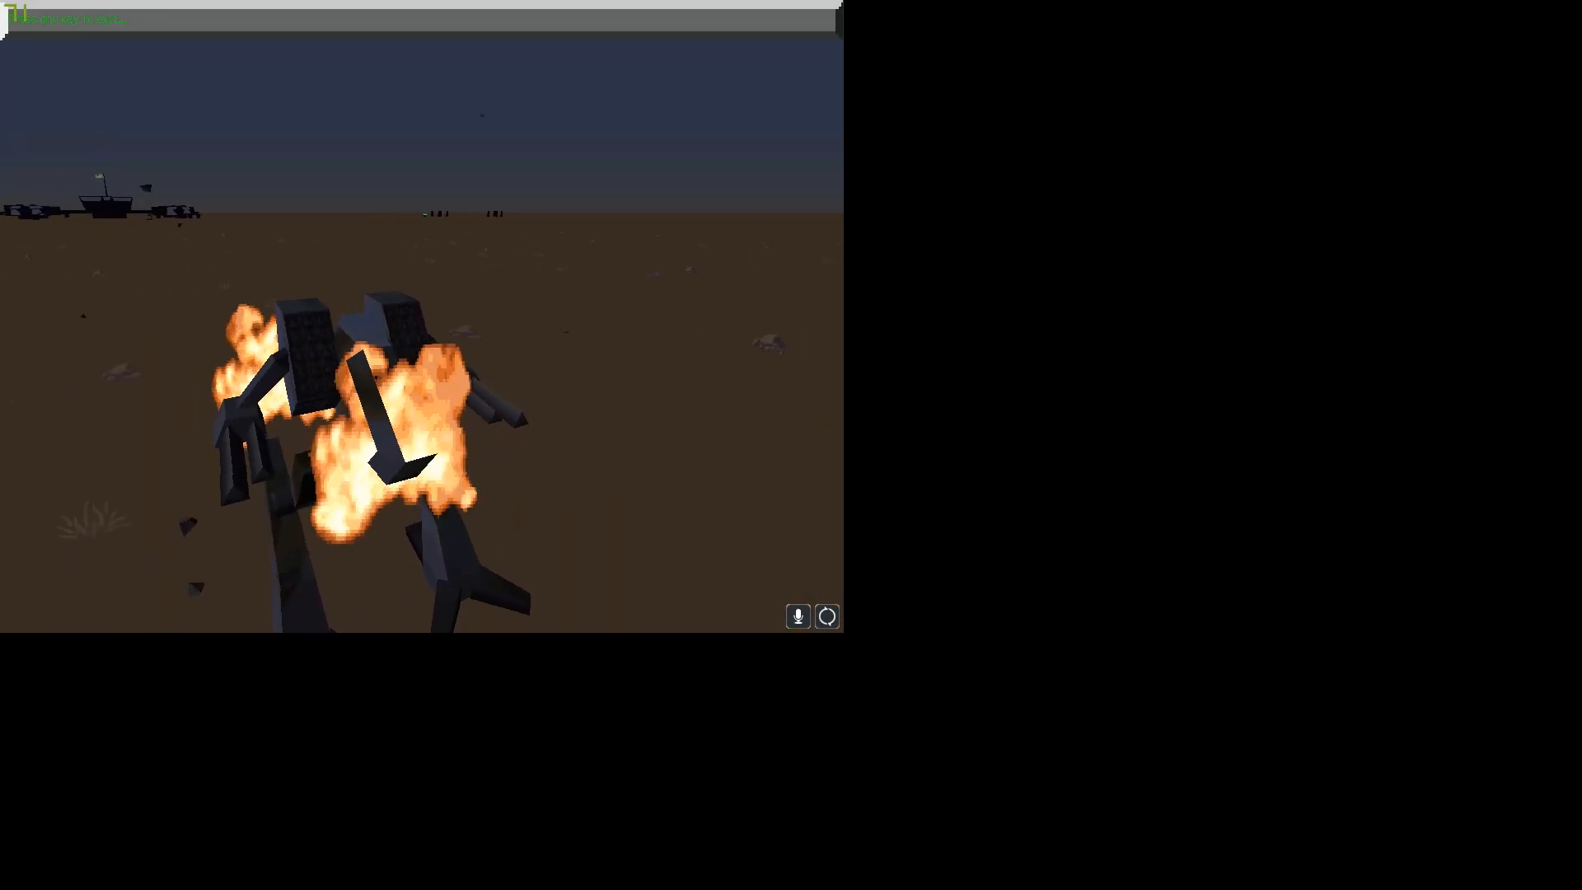
key("Return")
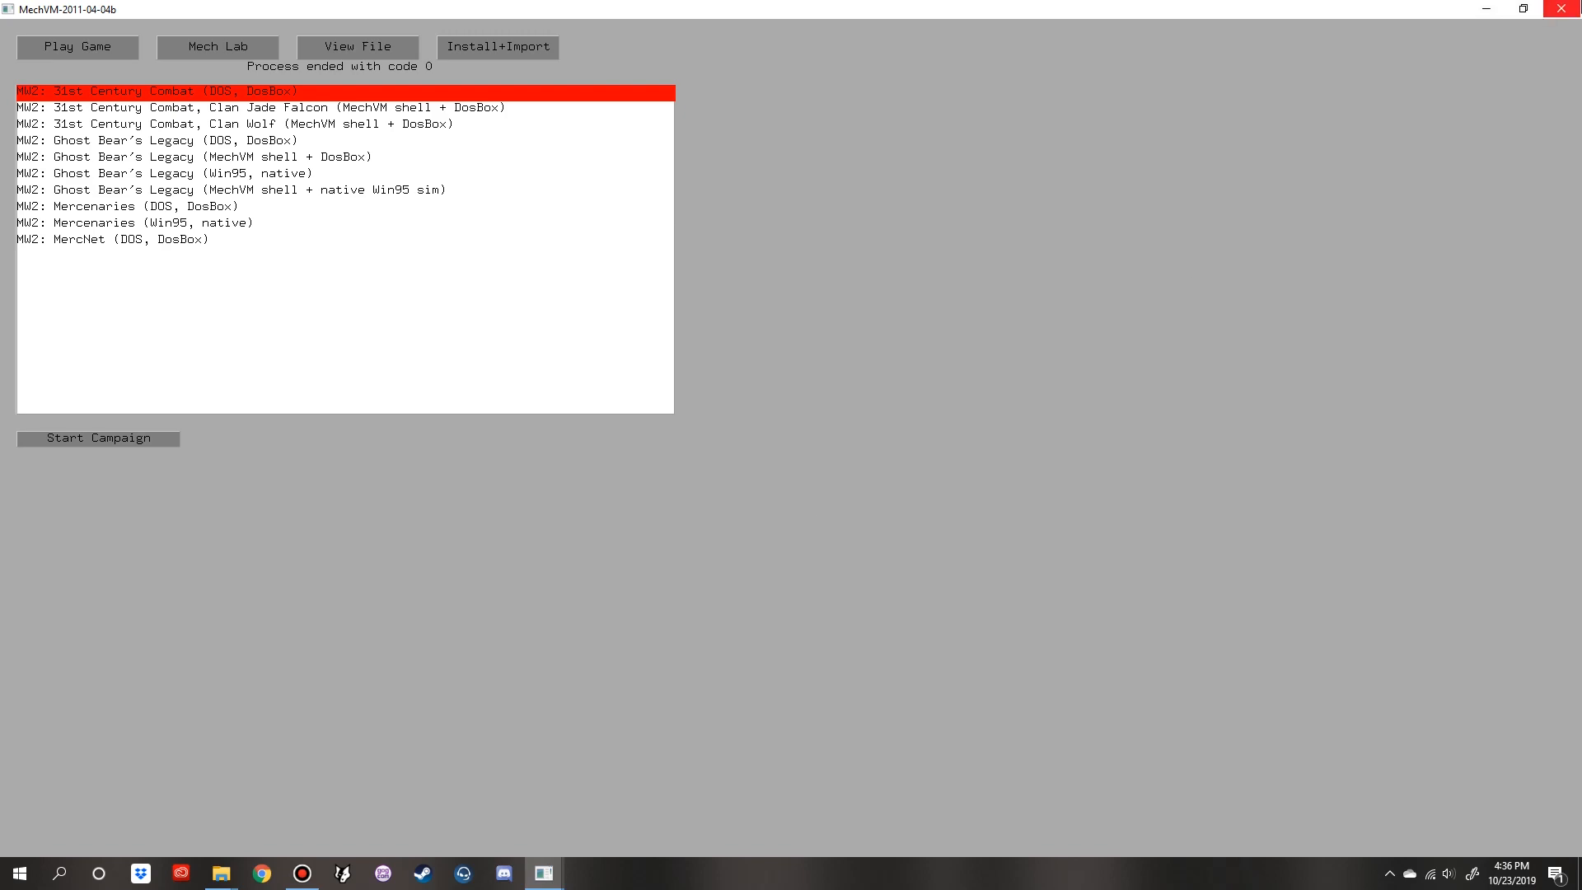
left_click(1572, 7)
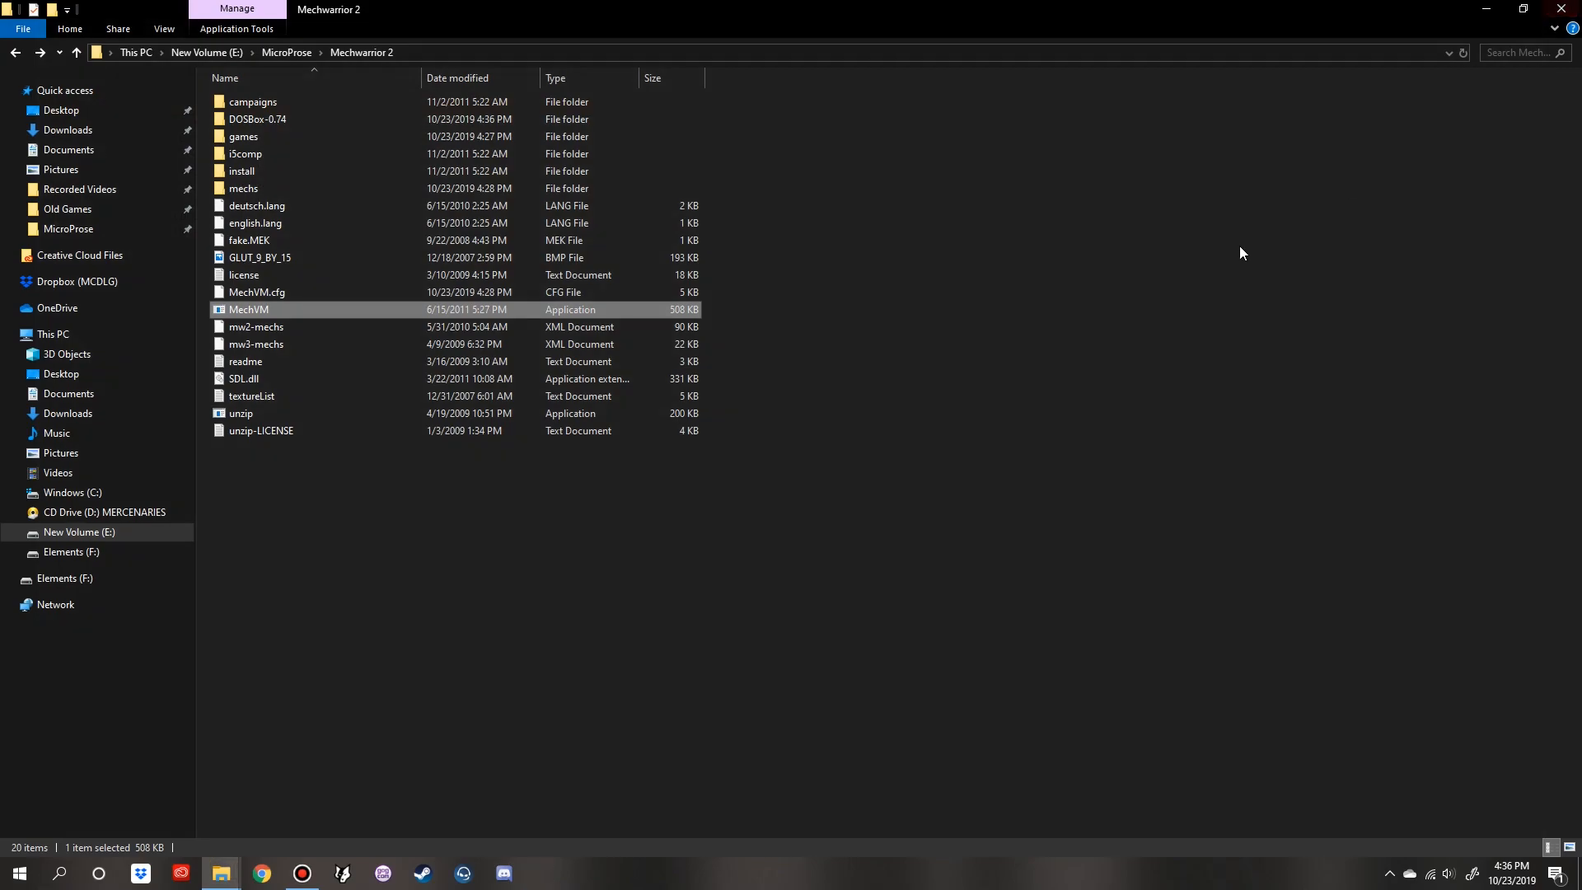